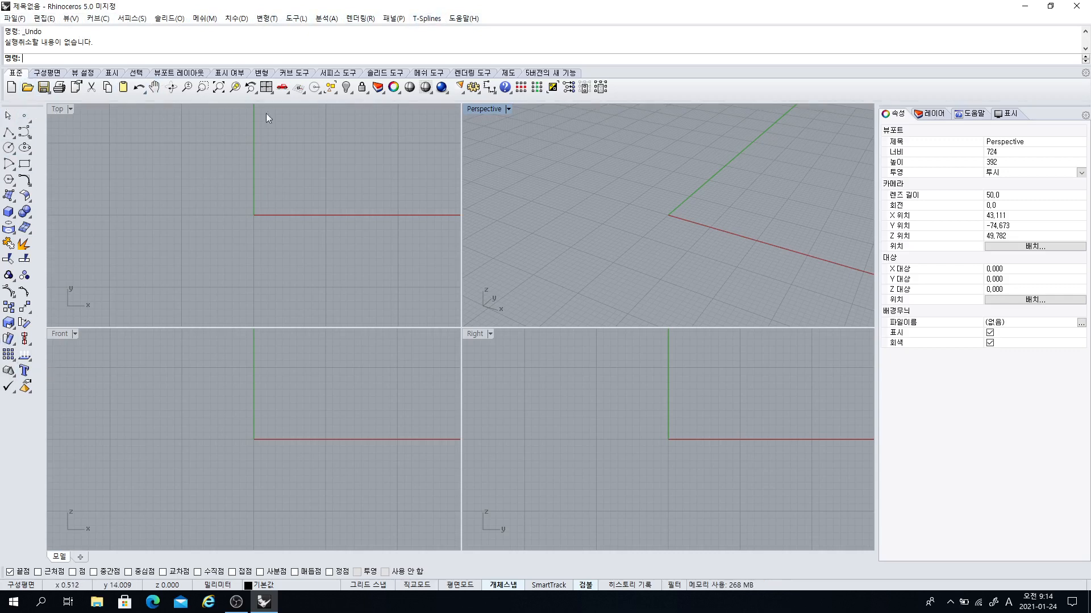
# - Look through the file commands for opening, saving and importing models
pyautogui.click(20, 21)
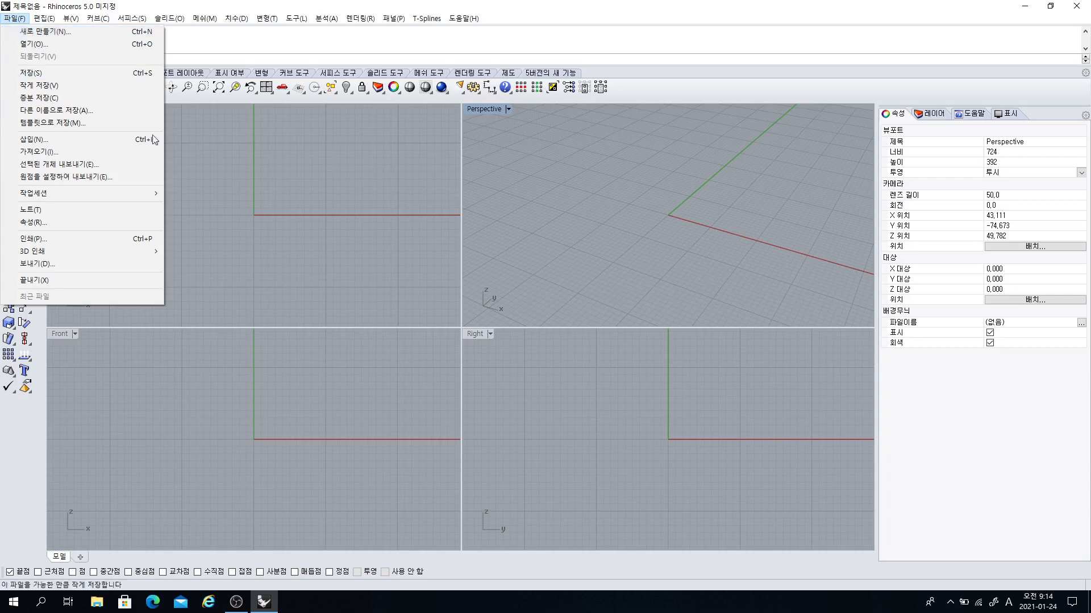
pyautogui.click(187, 157)
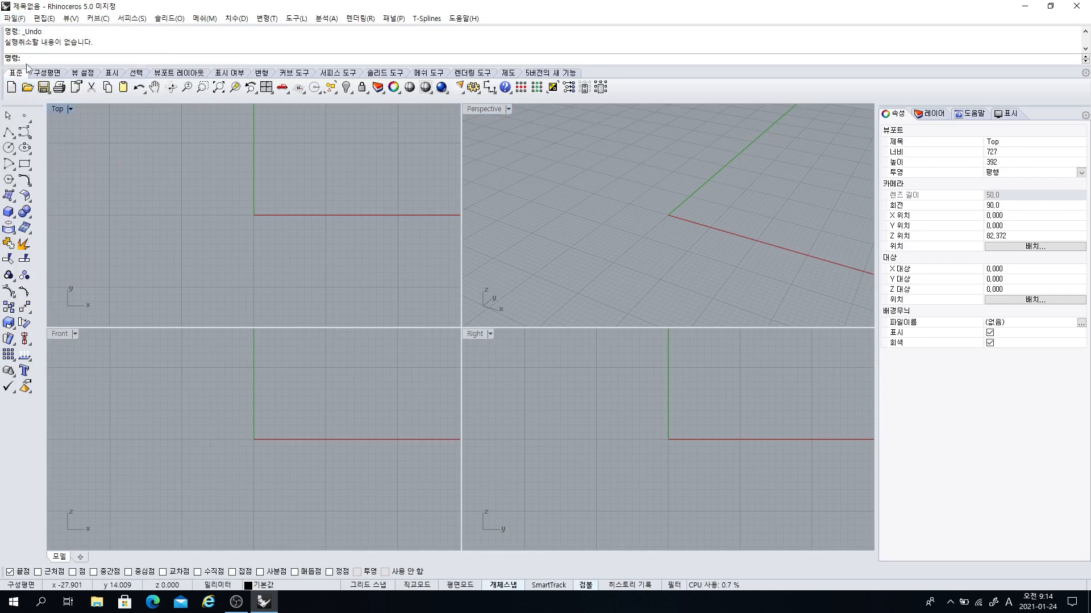
pyautogui.click(14, 18)
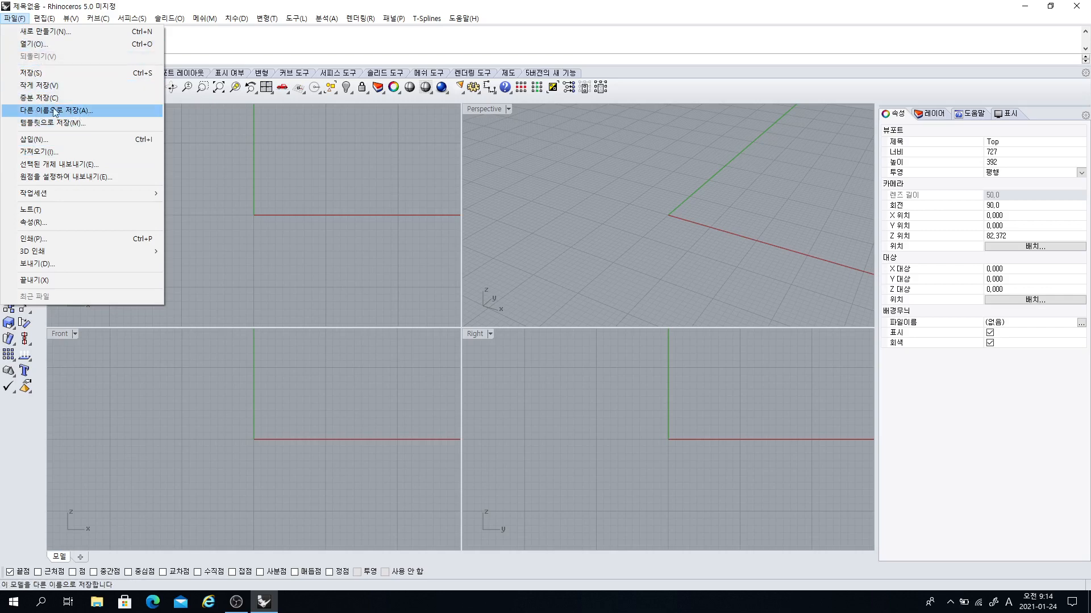
pyautogui.click(110, 116)
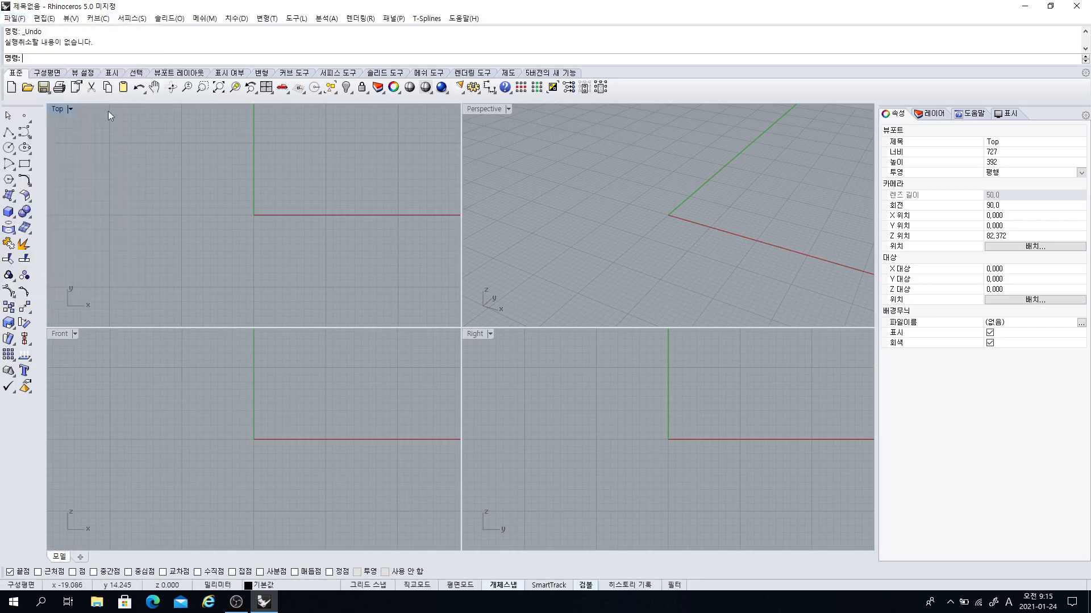
pyautogui.click(44, 90)
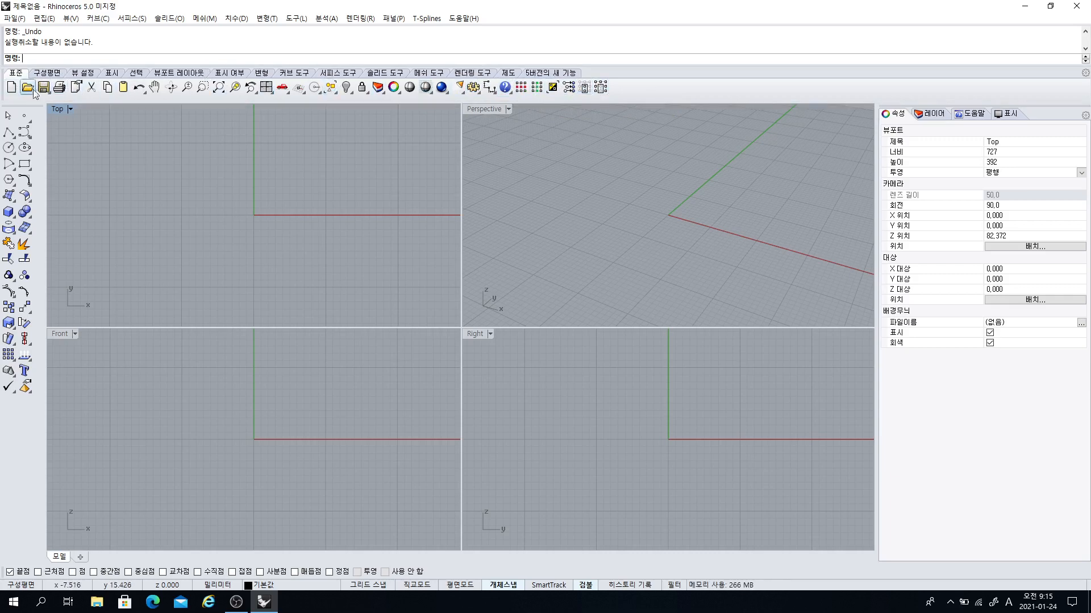
pyautogui.click(17, 22)
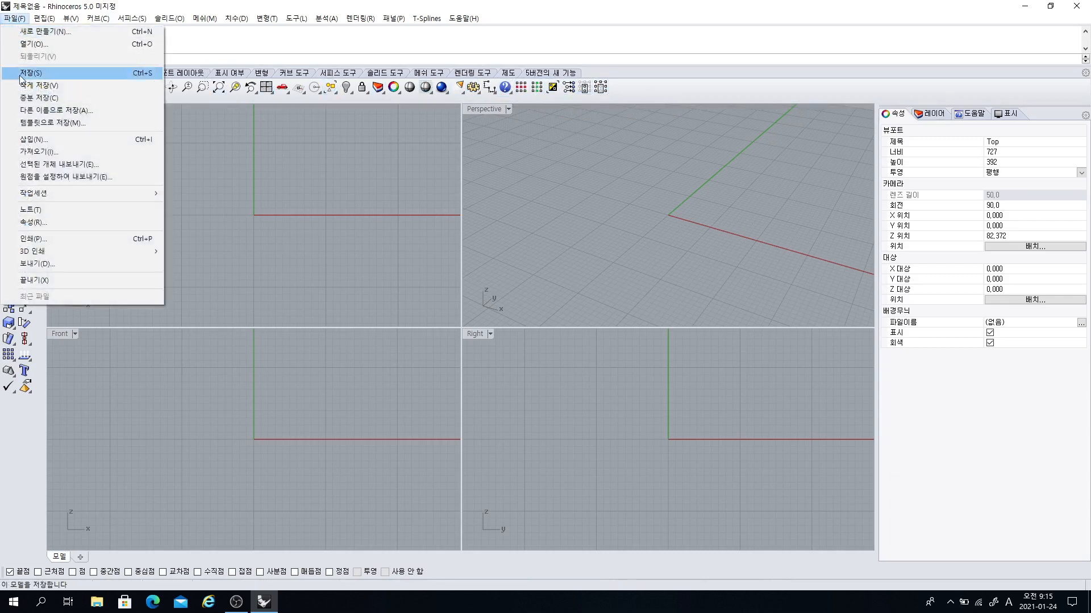
pyautogui.click(205, 145)
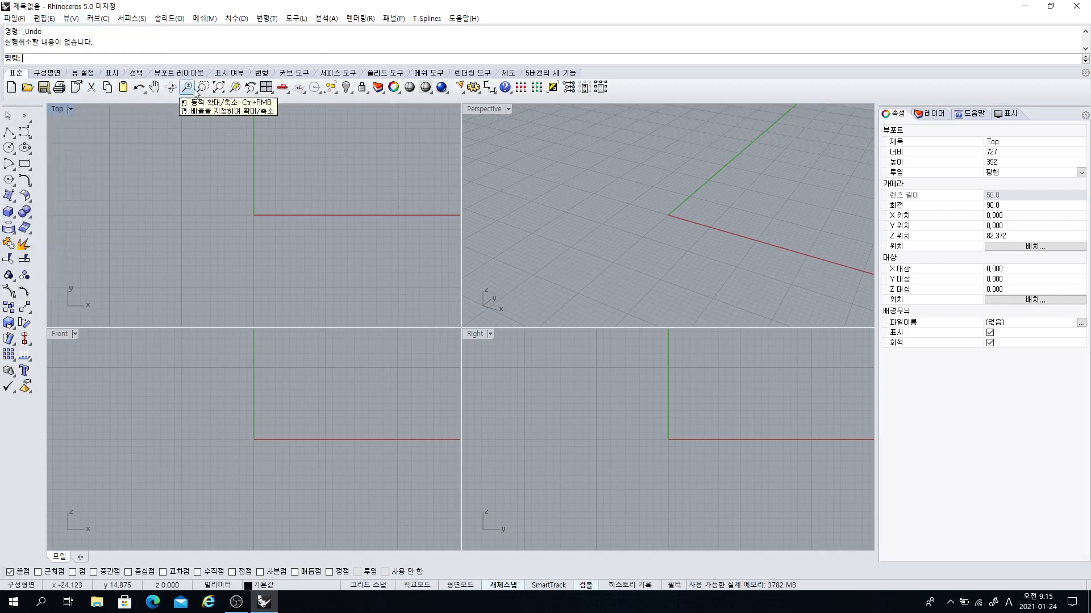
# - Examine the construction plane and view tool sets and the file, curve and surface commands
pyautogui.click(48, 73)
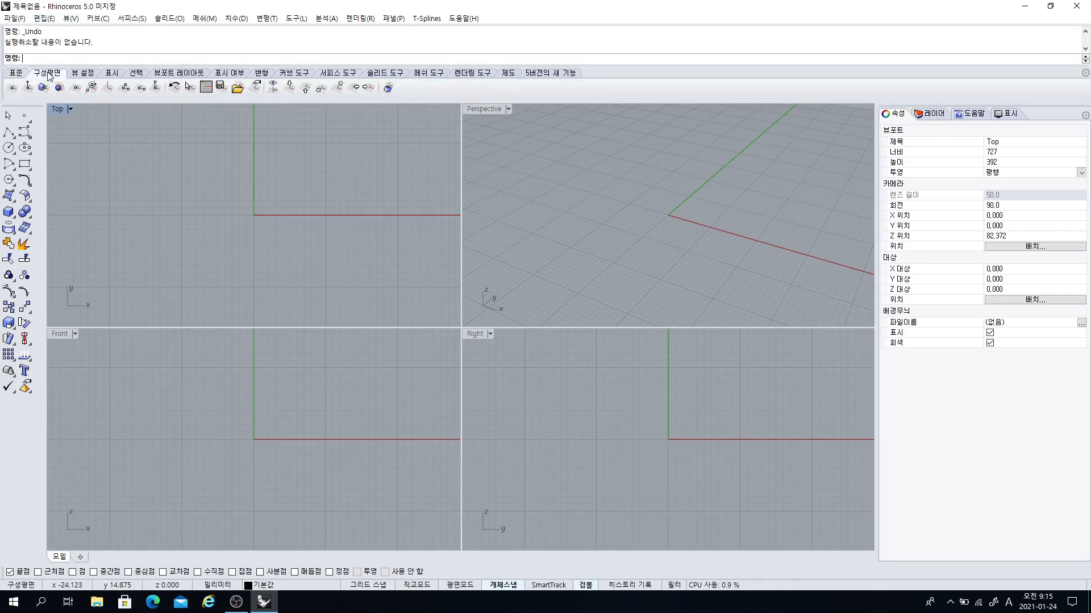
pyautogui.click(93, 74)
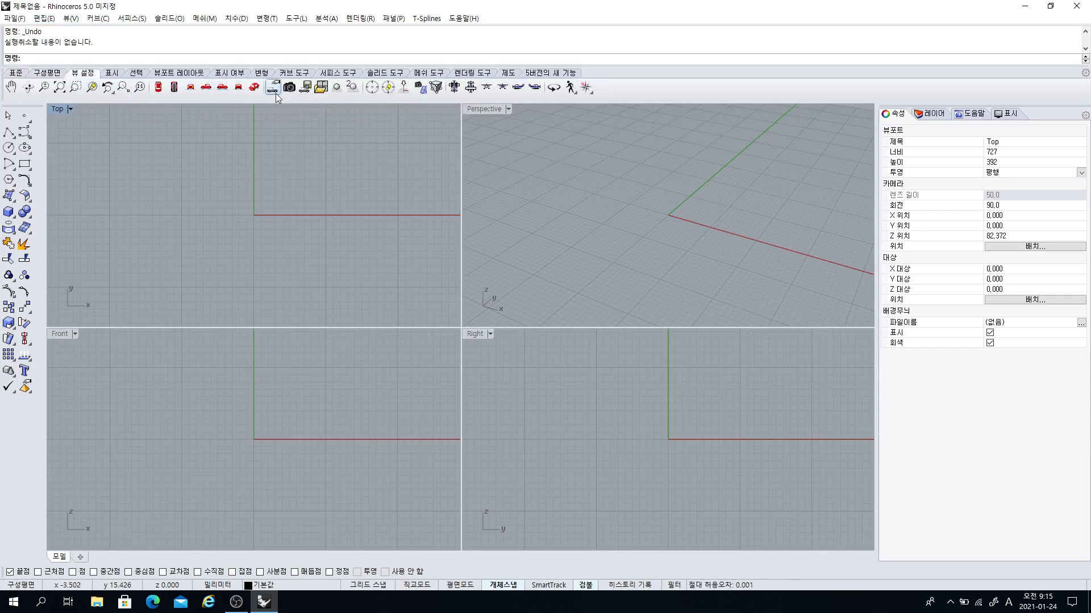
pyautogui.click(23, 74)
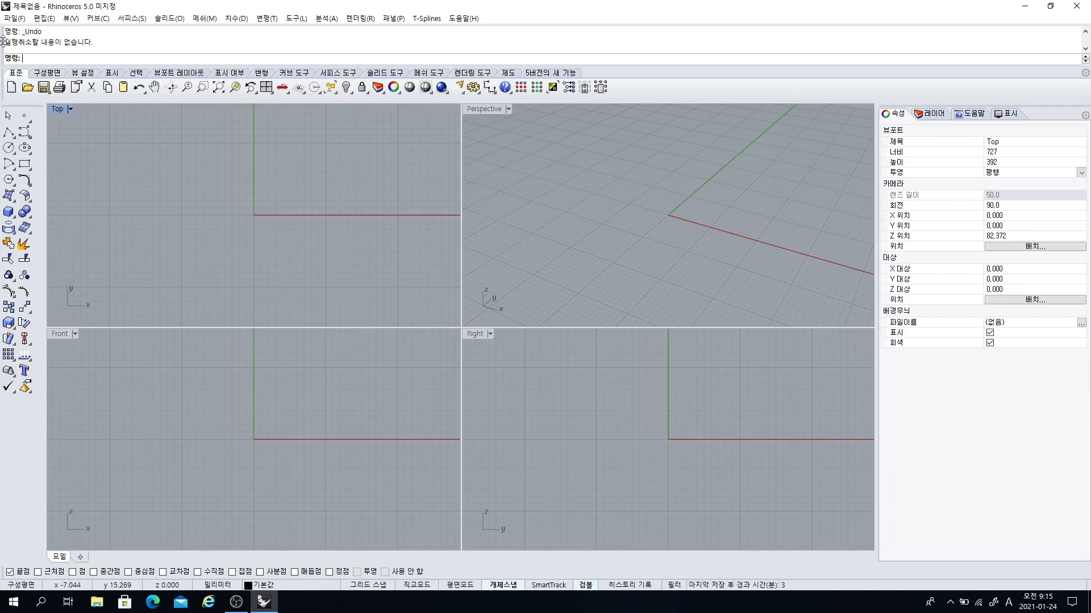
pyautogui.click(14, 19)
pyautogui.click(165, 119)
pyautogui.click(98, 18)
pyautogui.click(244, 172)
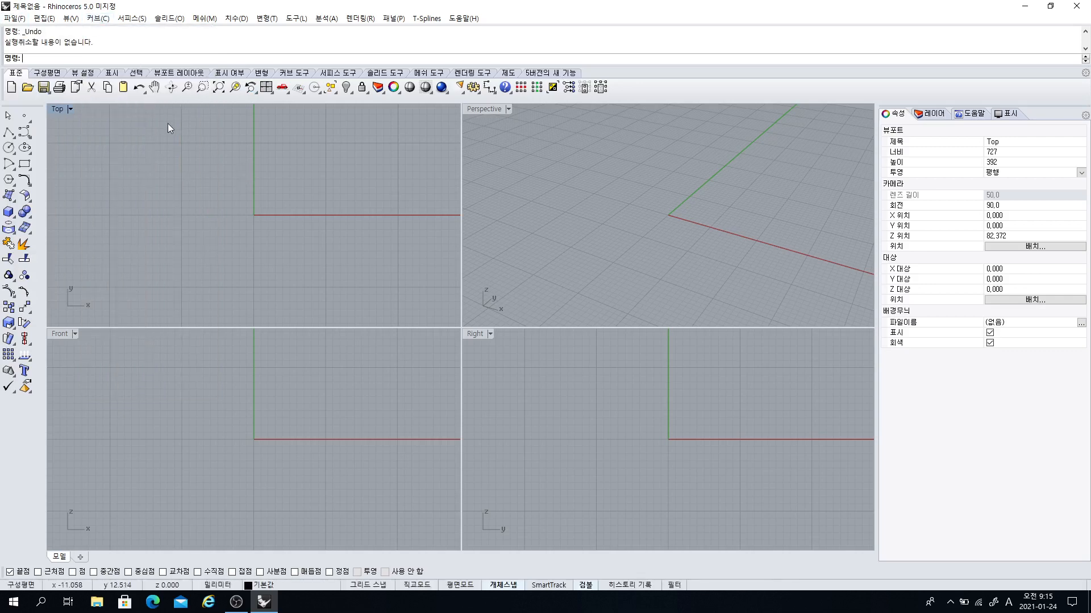
pyautogui.click(134, 18)
pyautogui.click(271, 190)
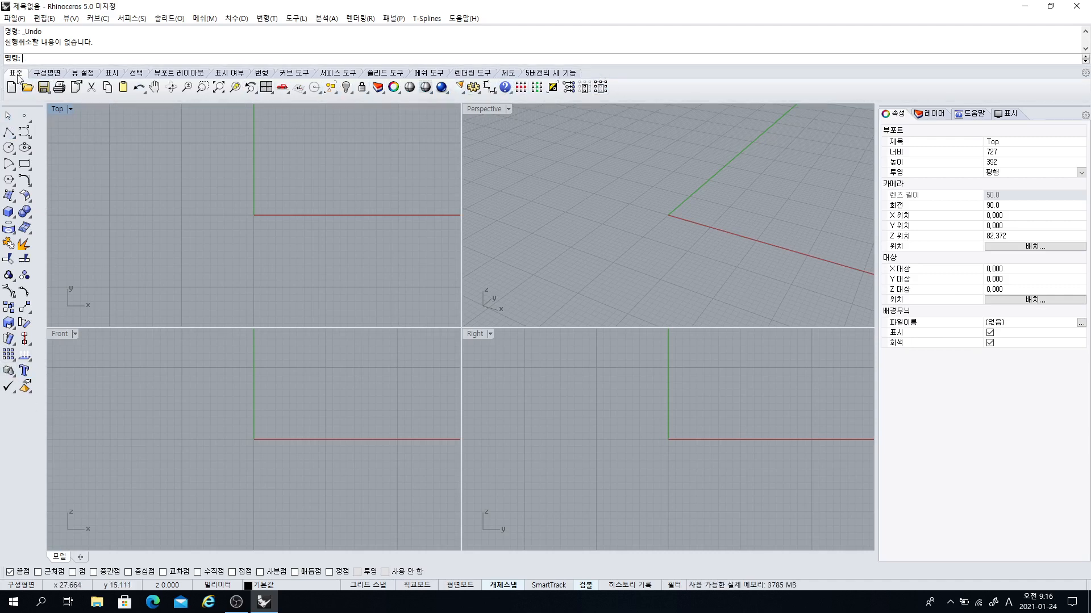
pyautogui.click(45, 73)
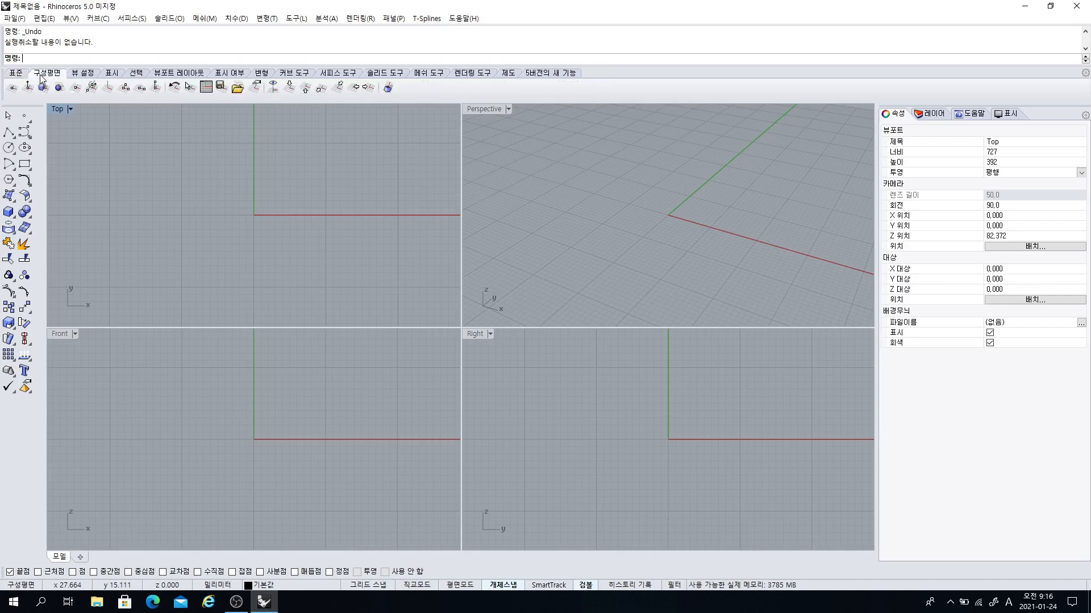
pyautogui.click(88, 75)
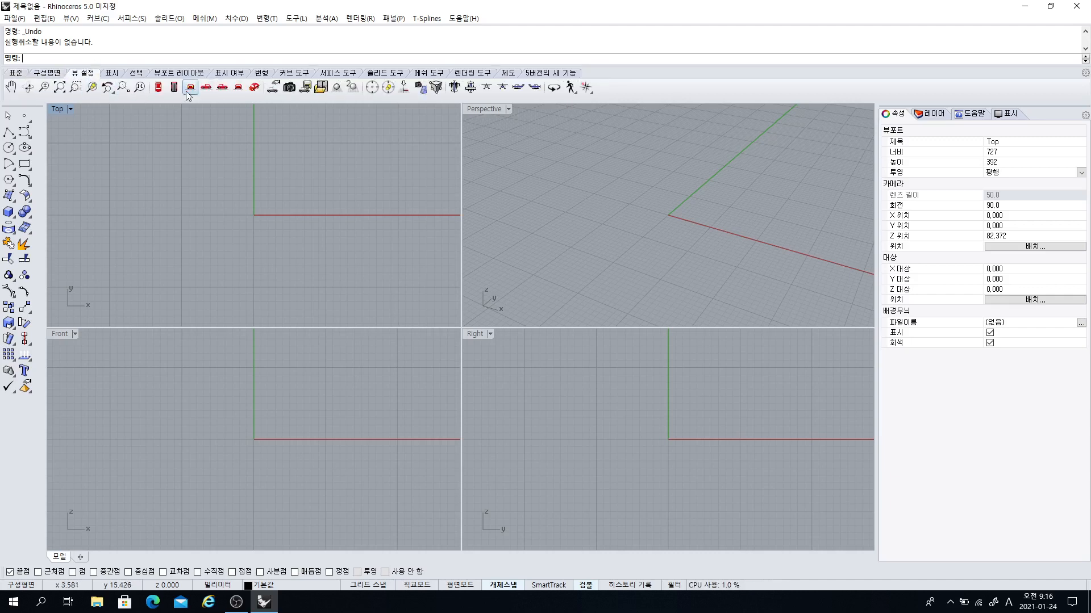
pyautogui.click(22, 74)
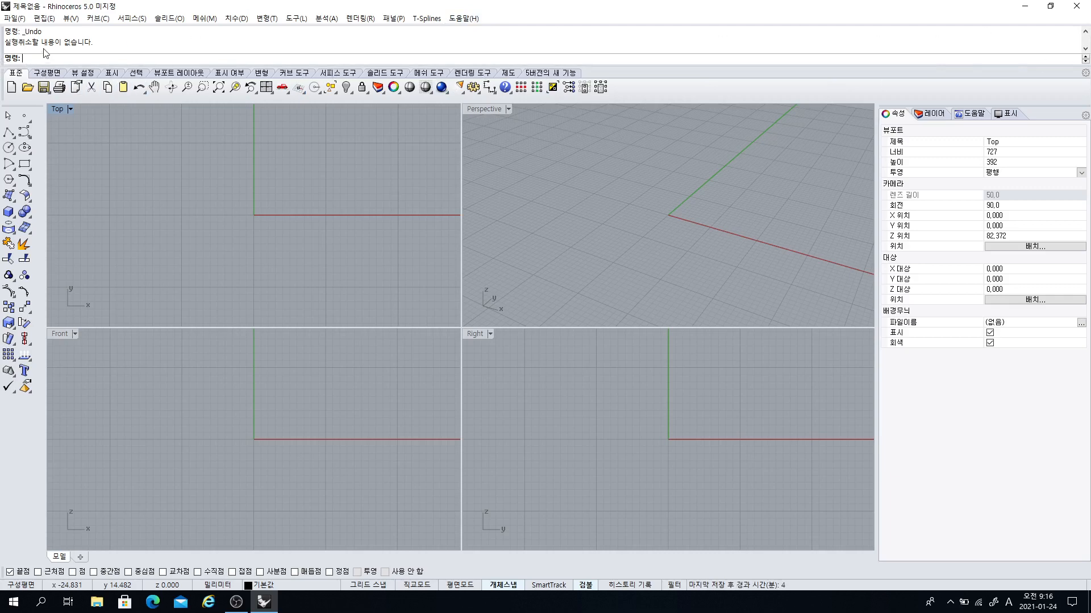
pyautogui.click(8, 132)
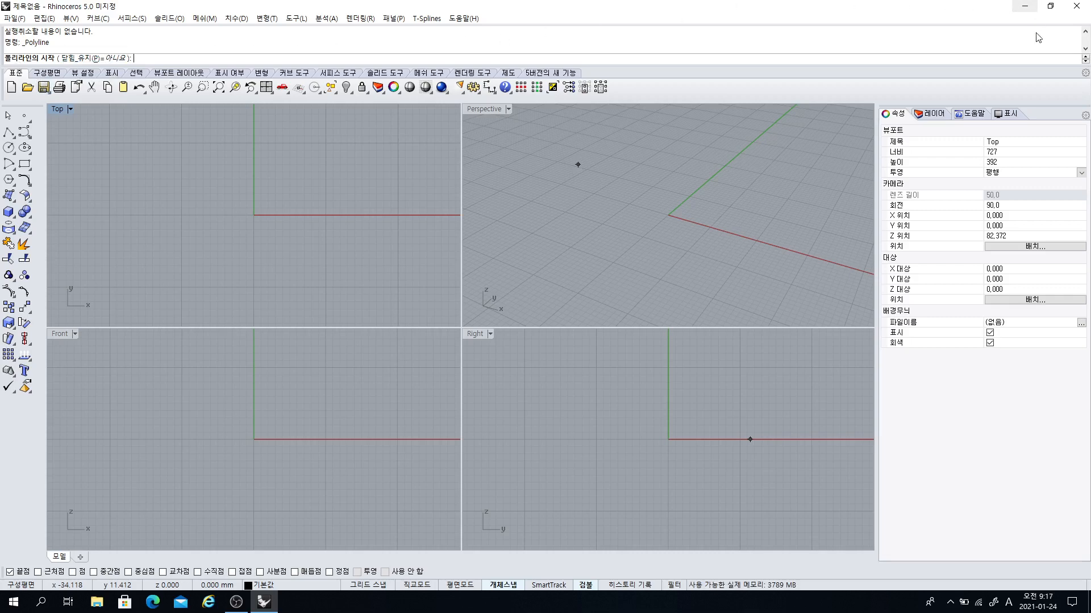
pyautogui.click(9, 149)
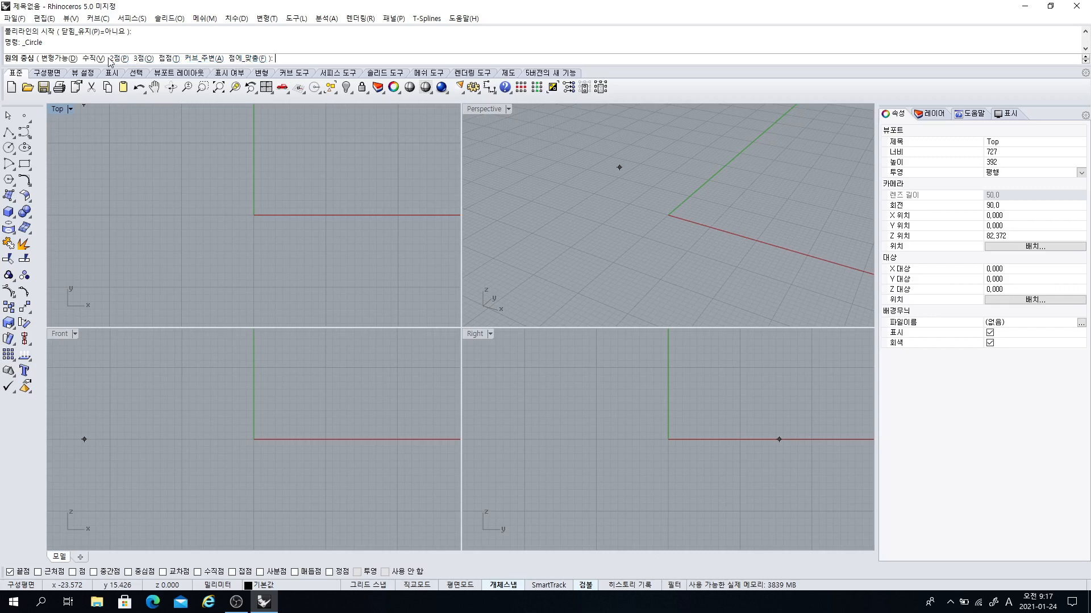
pyautogui.click(15, 154)
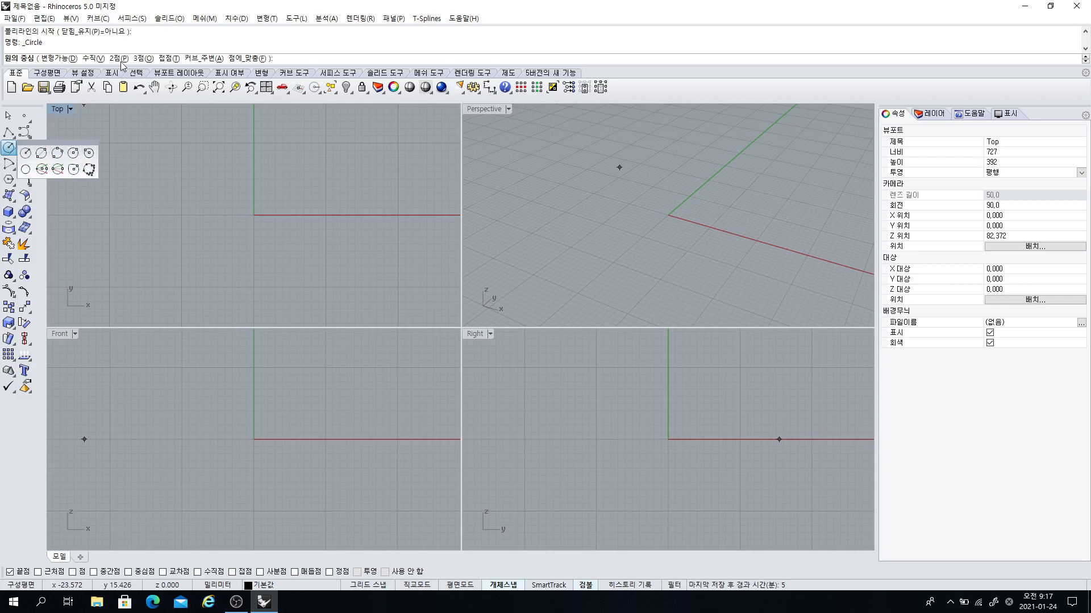
pyautogui.click(151, 172)
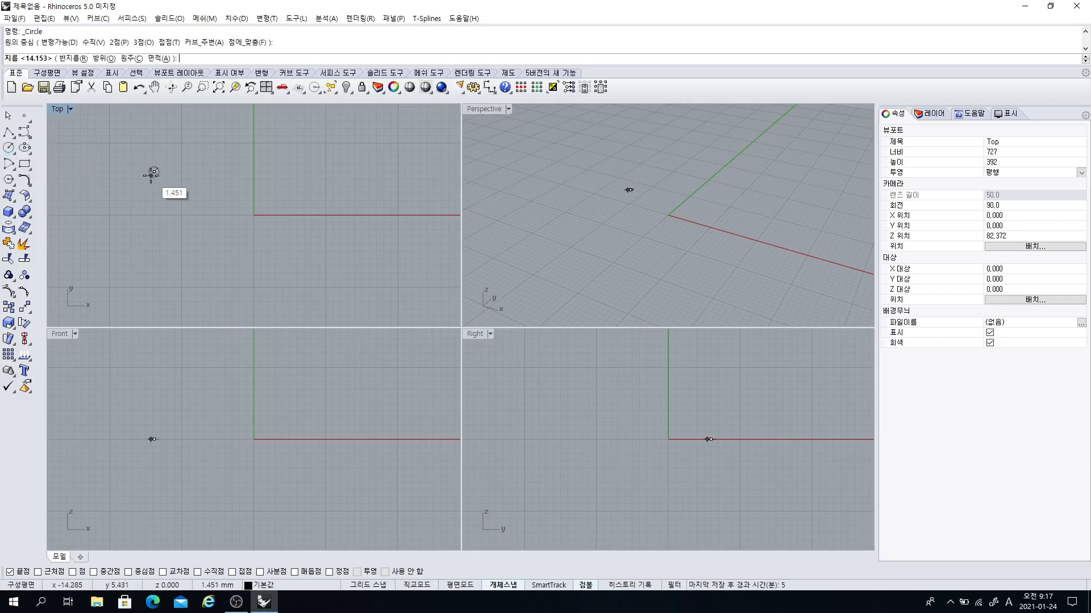
pyautogui.press('Escape')
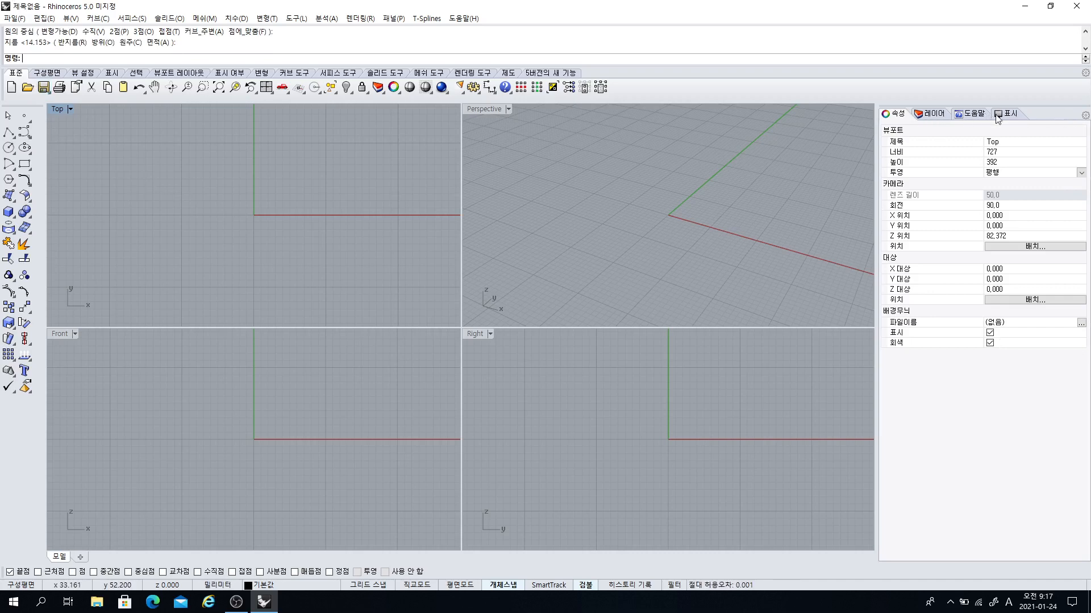
# - Hide the Help panel from the sidebar and show it again
pyautogui.click(1084, 116)
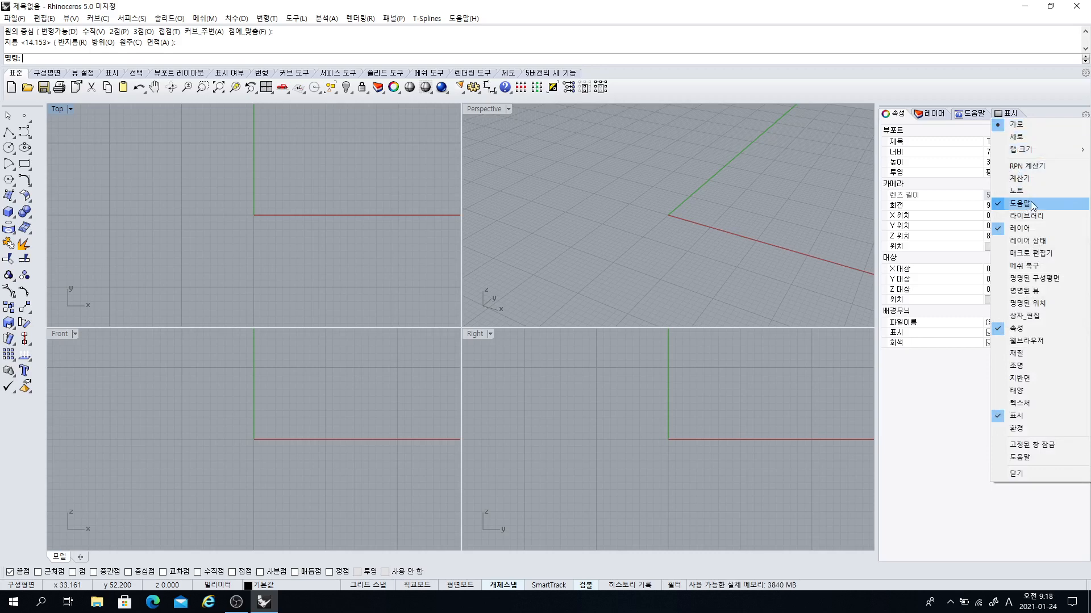
pyautogui.click(996, 206)
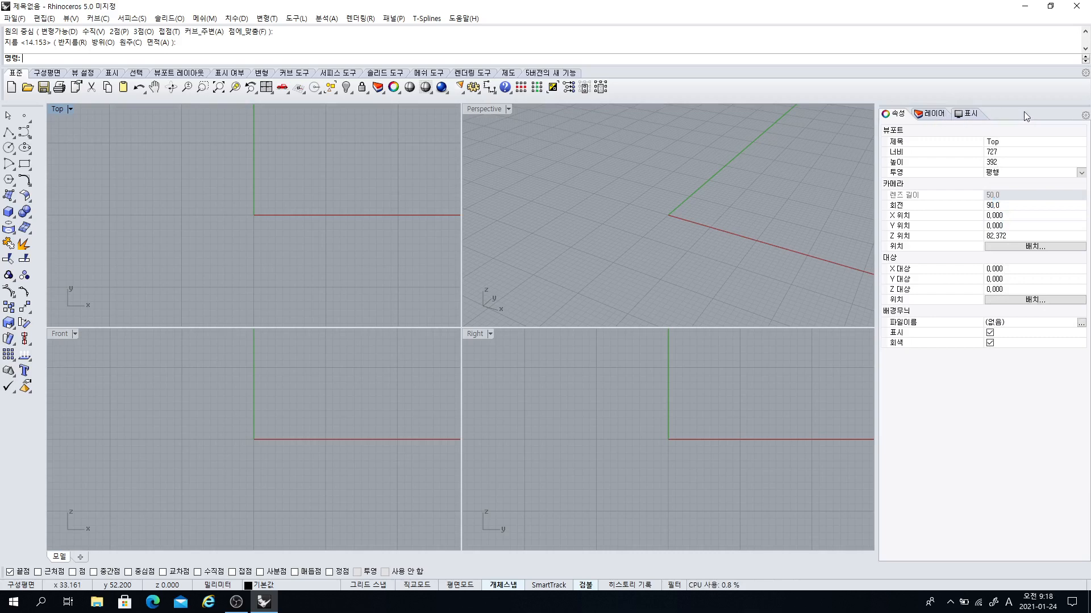
pyautogui.click(1085, 116)
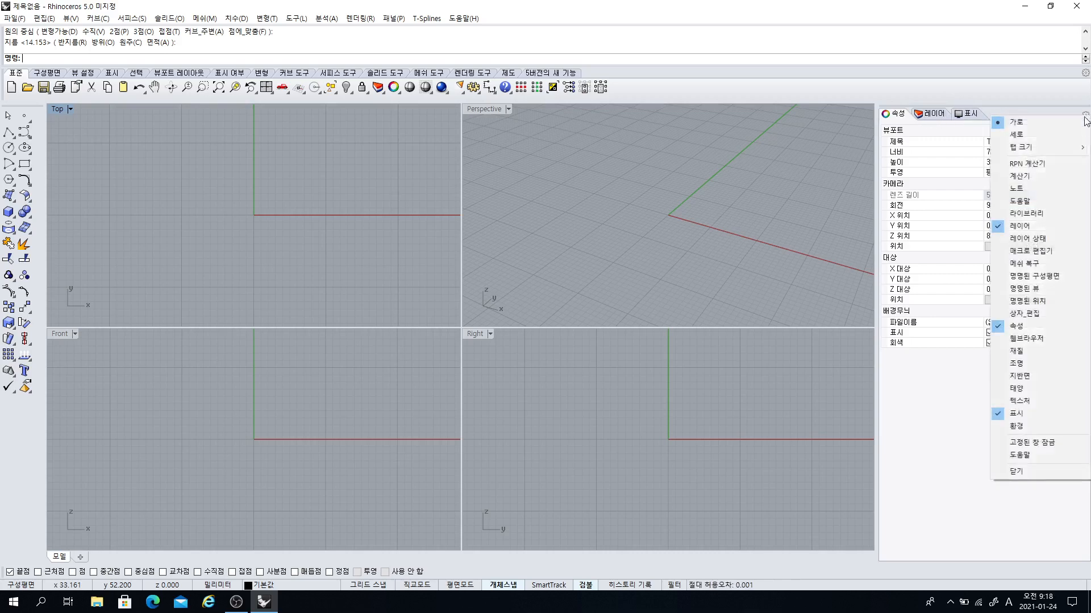
pyautogui.click(1004, 204)
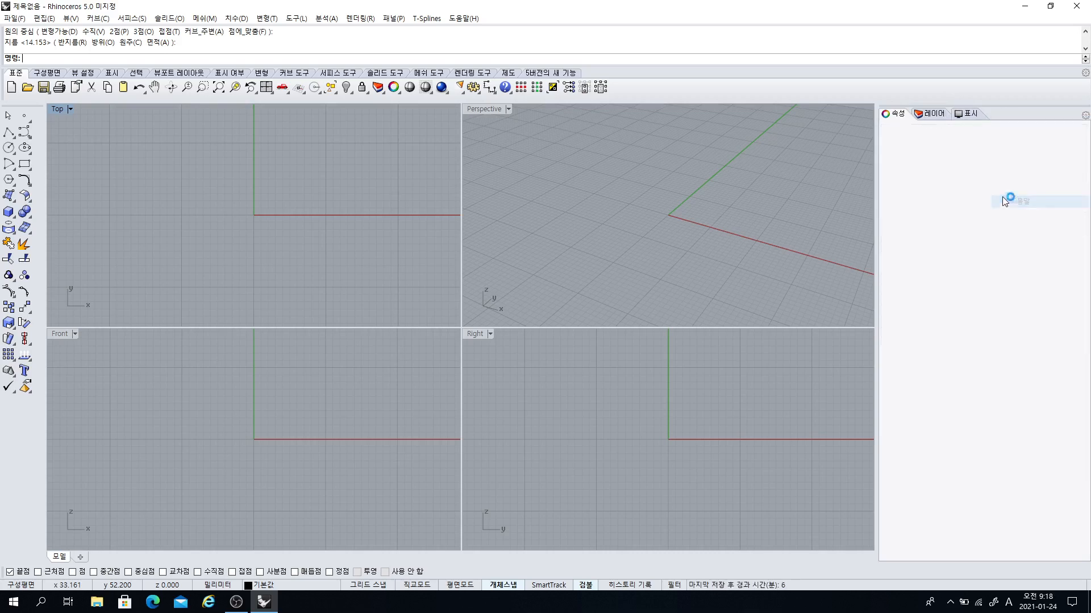
# - Float the Calculator panel over the Perspective viewport, enter 78 in it and close it
pyautogui.click(1085, 116)
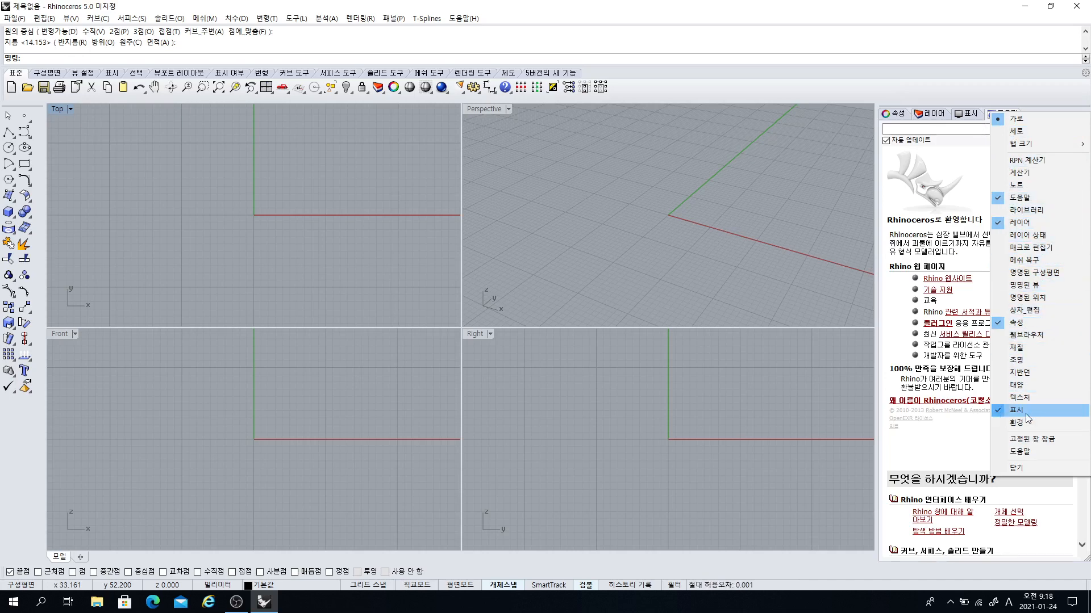
pyautogui.click(1028, 172)
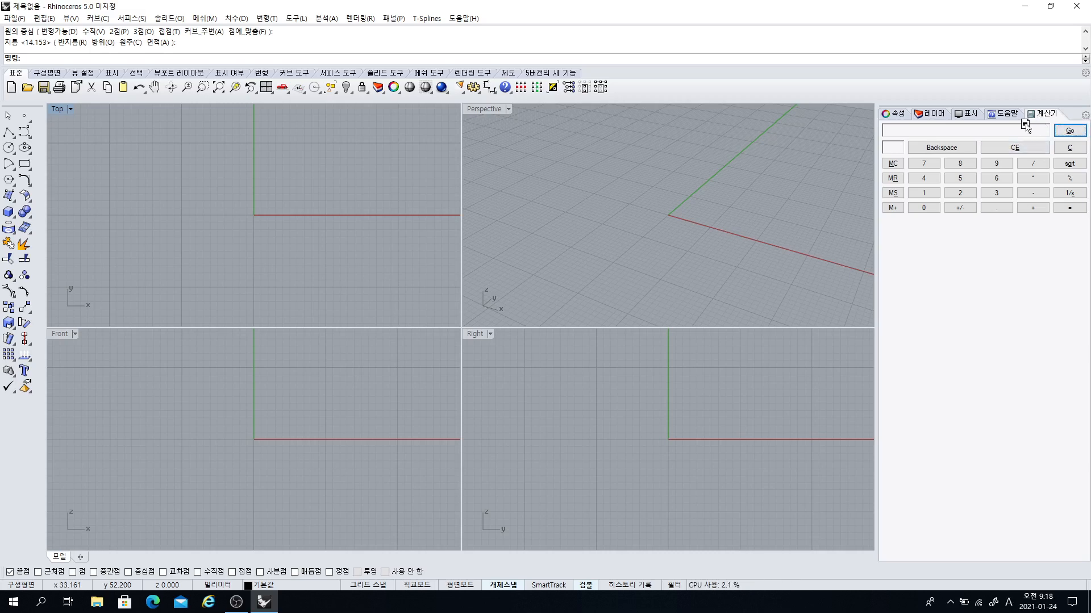
pyautogui.moveTo(1026, 126); pyautogui.dragTo(703, 195)
pyautogui.moveTo(840, 182); pyautogui.dragTo(614, 123)
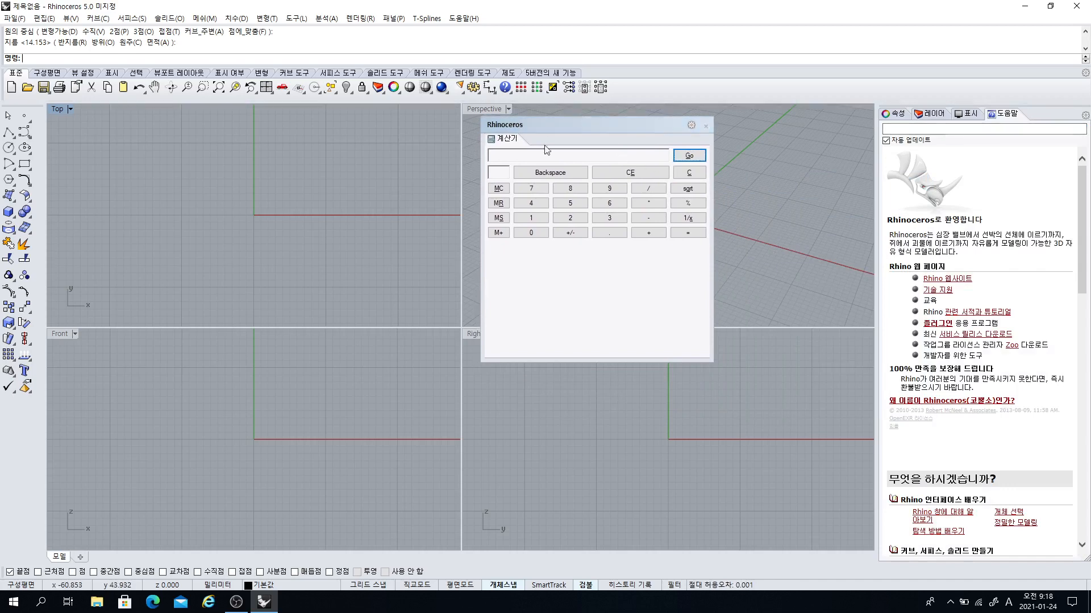
pyautogui.click(531, 188)
pyautogui.click(571, 188)
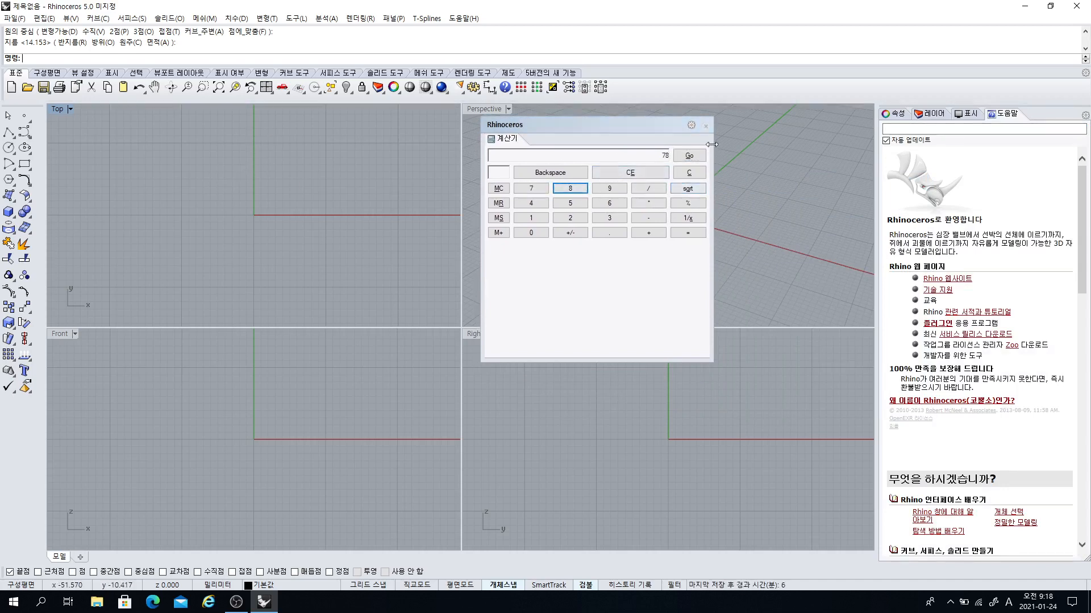
pyautogui.click(705, 127)
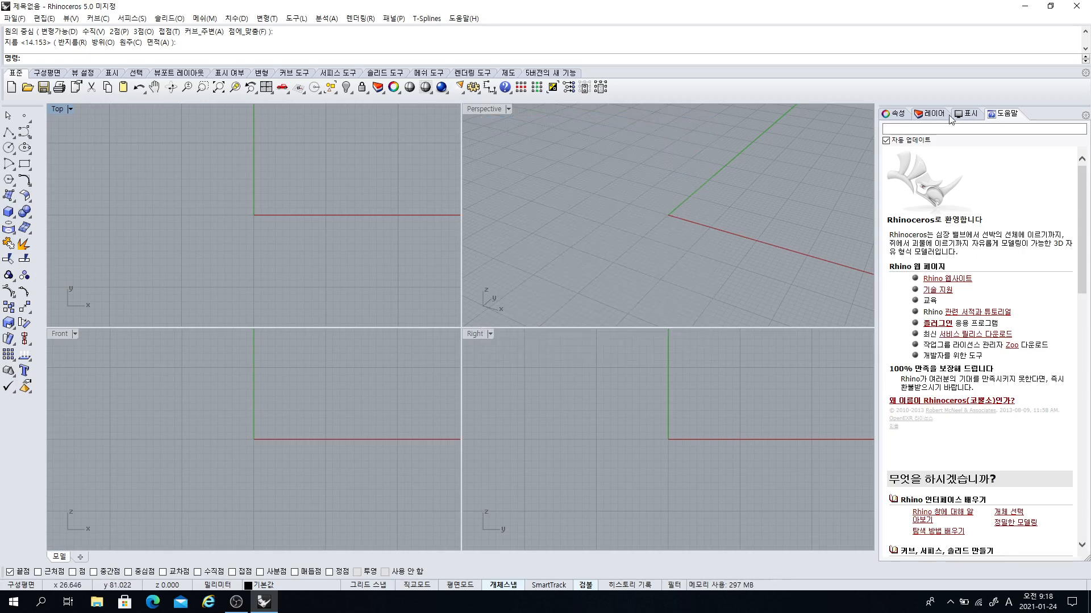
pyautogui.click(1085, 115)
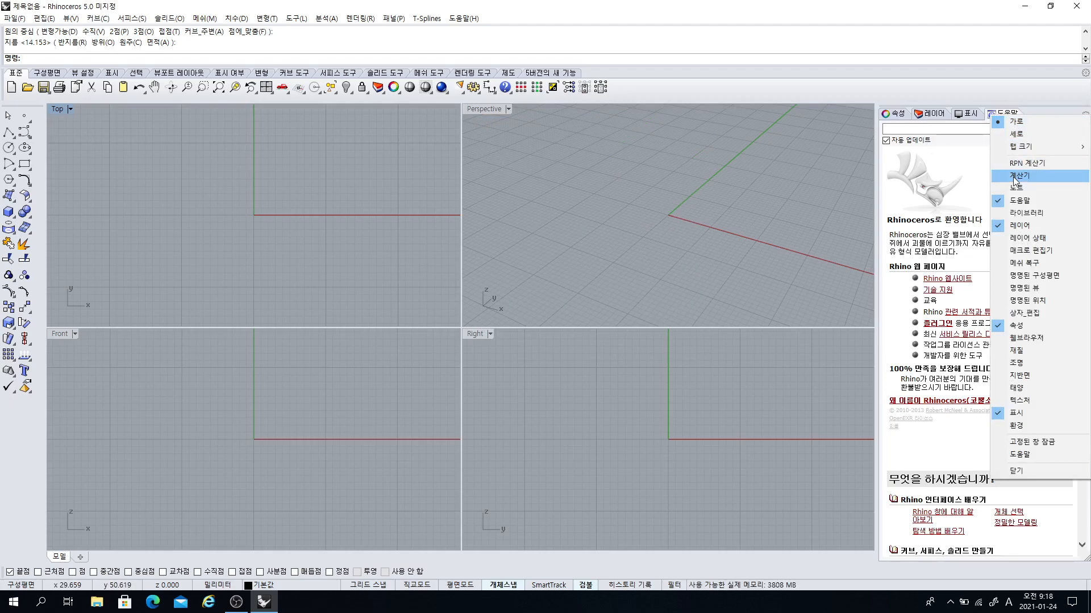
pyautogui.click(707, 234)
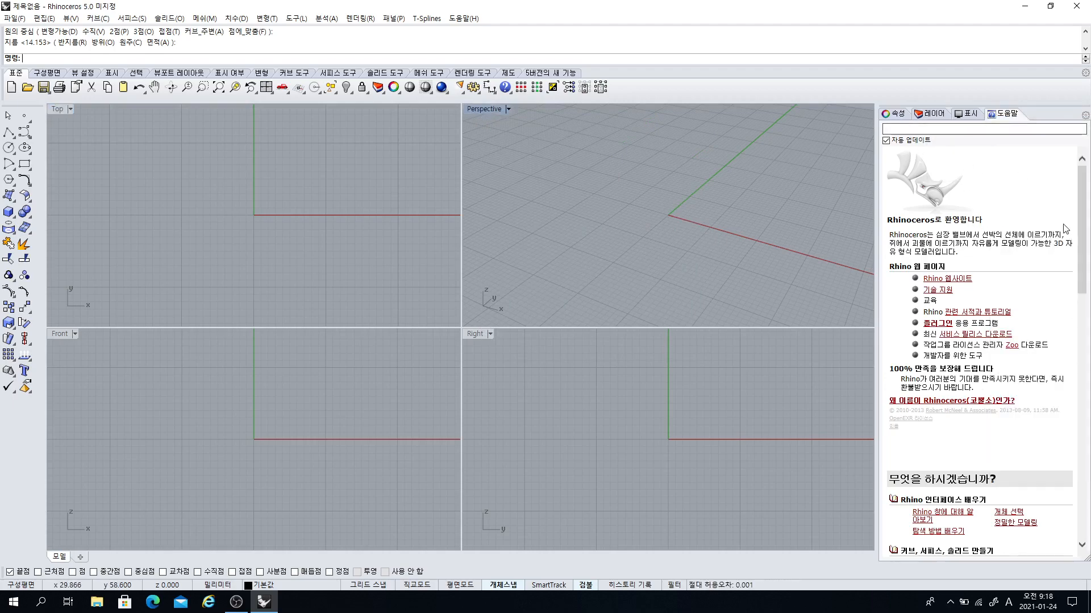
pyautogui.moveTo(1083, 240)
pyautogui.mouseDown()
pyautogui.moveTo(1082, 362)
pyautogui.moveTo(1083, 243)
pyautogui.mouseUp()
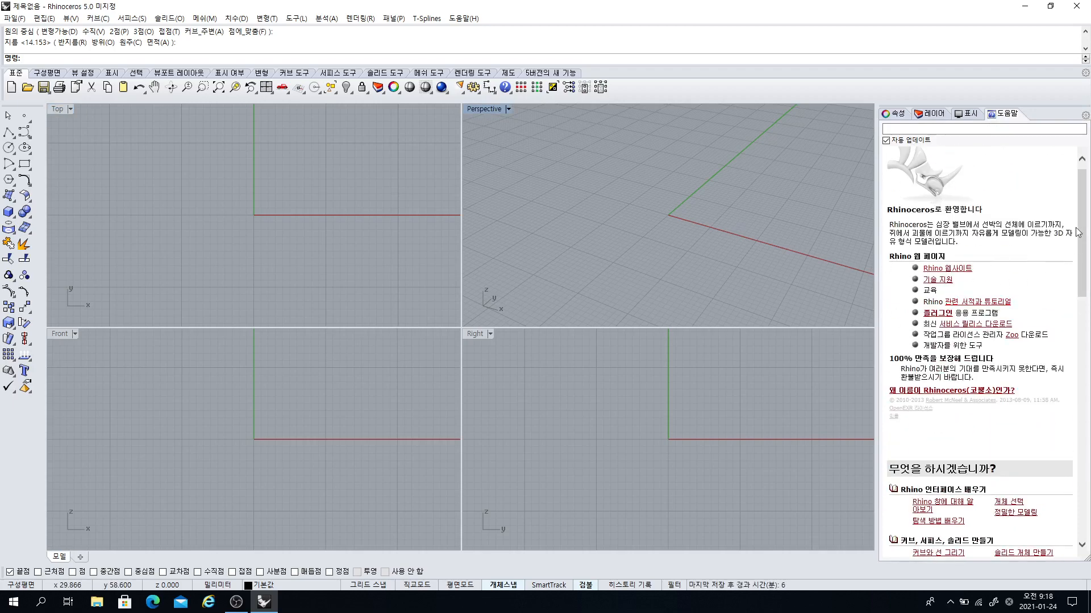
pyautogui.moveTo(1083, 229)
pyautogui.mouseDown()
pyautogui.moveTo(1085, 213)
pyautogui.moveTo(1081, 260)
pyautogui.moveTo(1083, 220)
pyautogui.mouseUp()
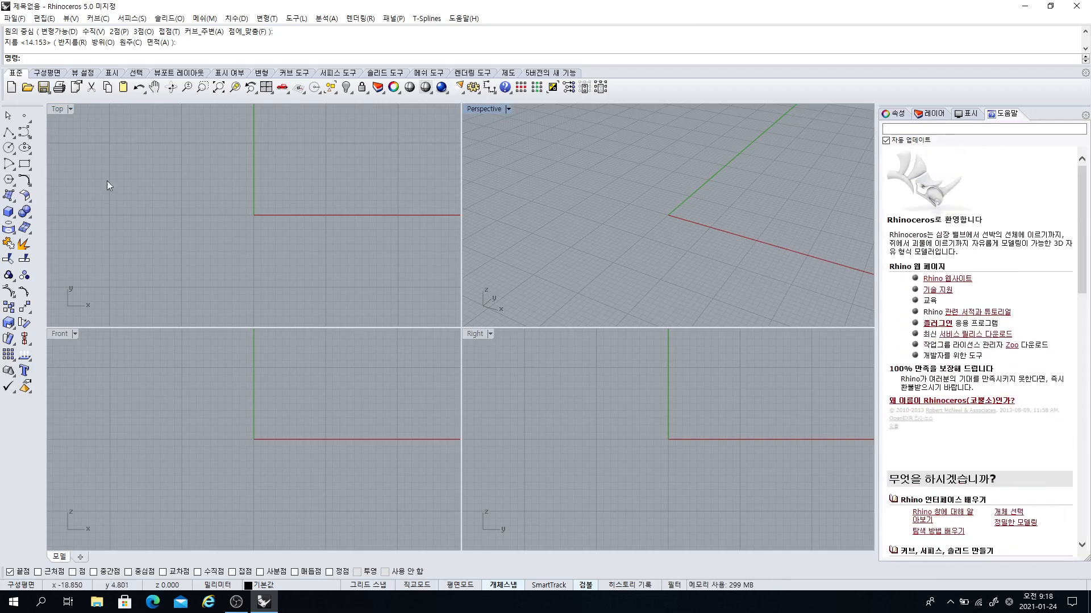
# - Draw a four-sided surface from corner points in the Top viewport, spanning the Y axis around the origin
pyautogui.click(8, 197)
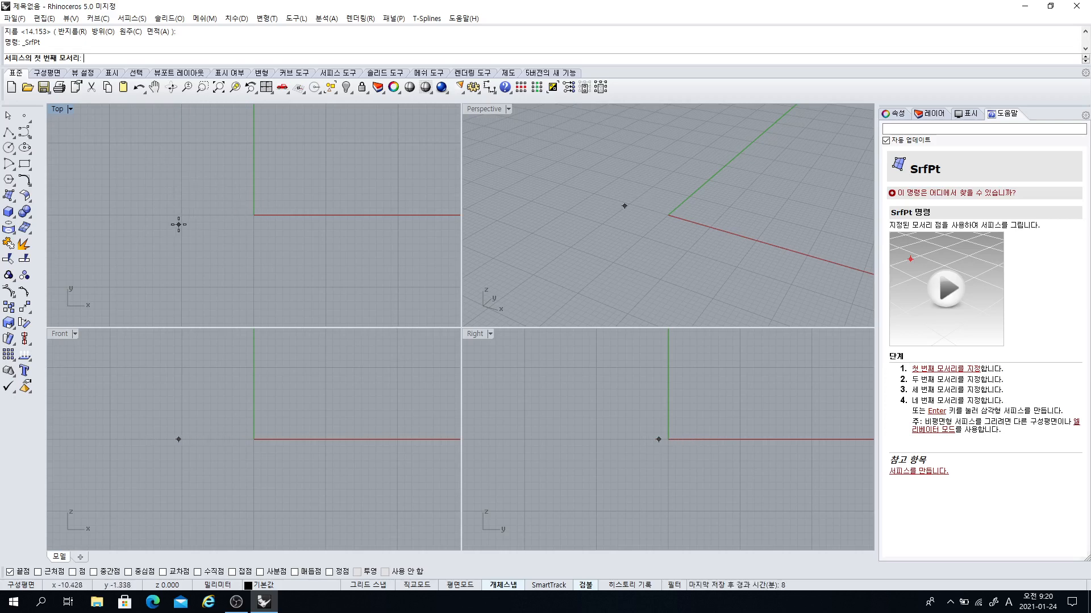
pyautogui.click(130, 221)
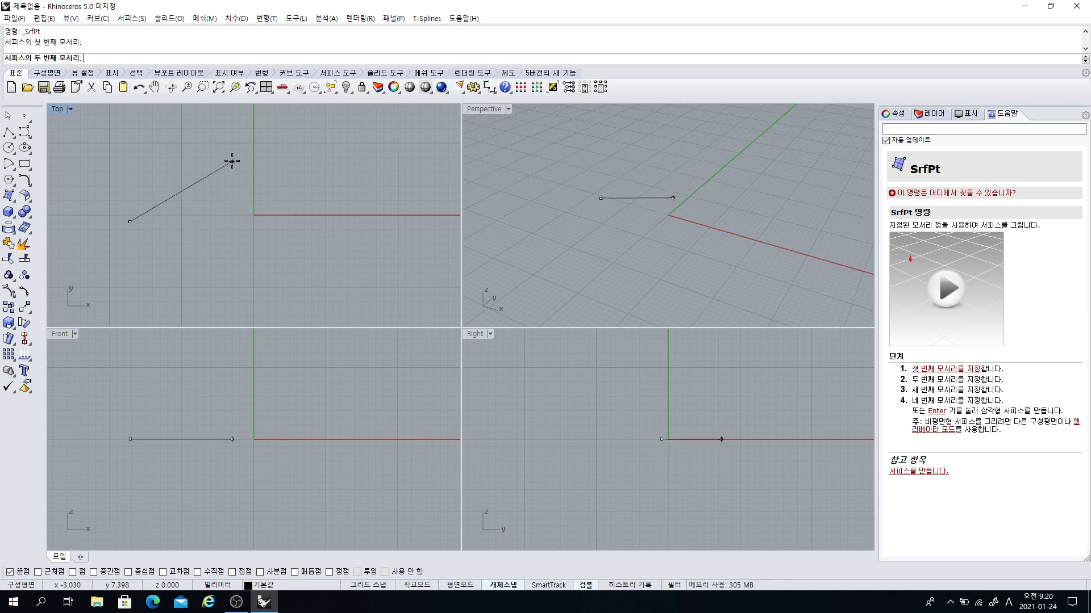
pyautogui.click(200, 165)
pyautogui.click(265, 214)
pyautogui.click(323, 186)
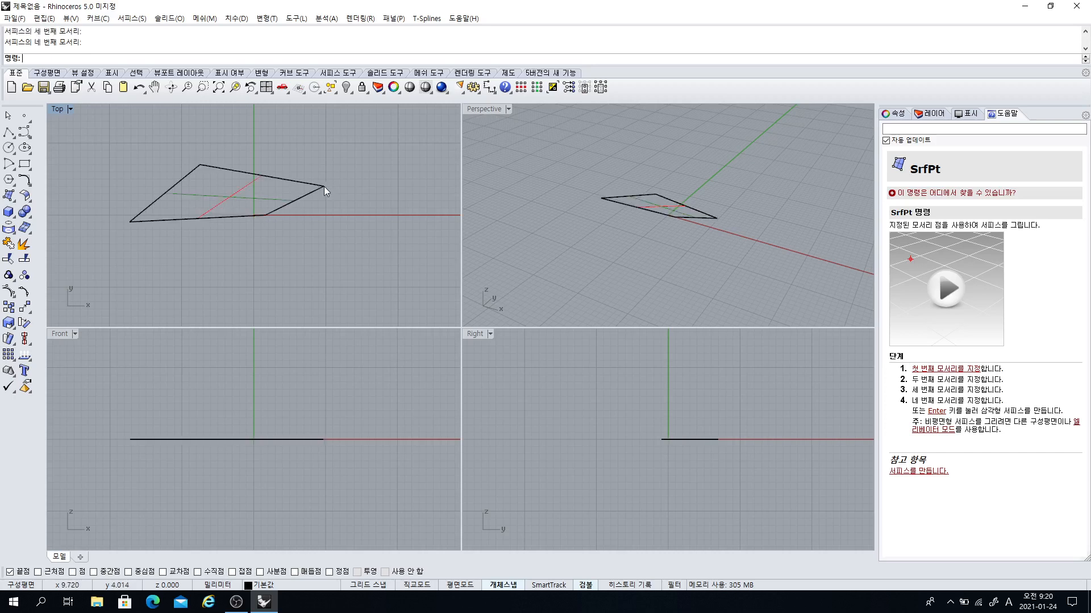
pyautogui.click(230, 198)
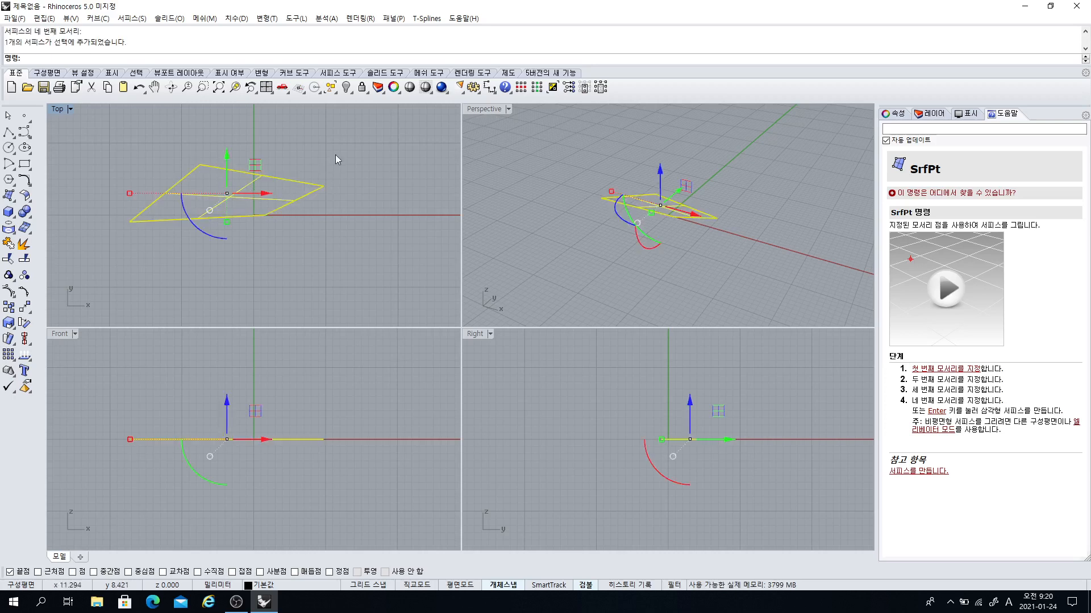
pyautogui.press('Escape')
# - Set the Top viewport to Shaded display and shift the surface slightly down and to the left
pyautogui.click(59, 112)
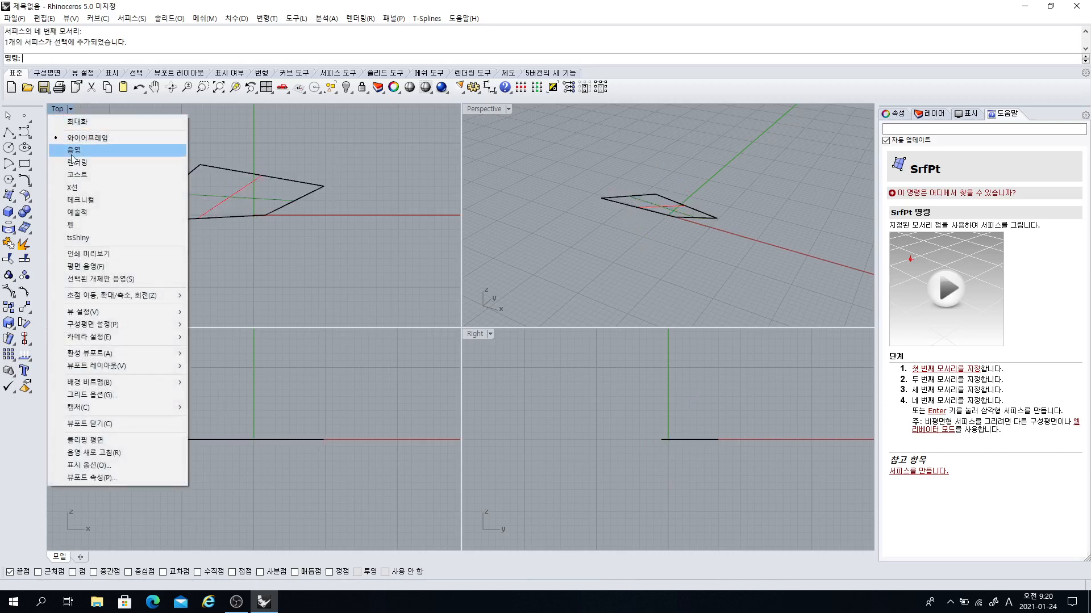
pyautogui.click(71, 152)
pyautogui.scroll(2, 224, 195)
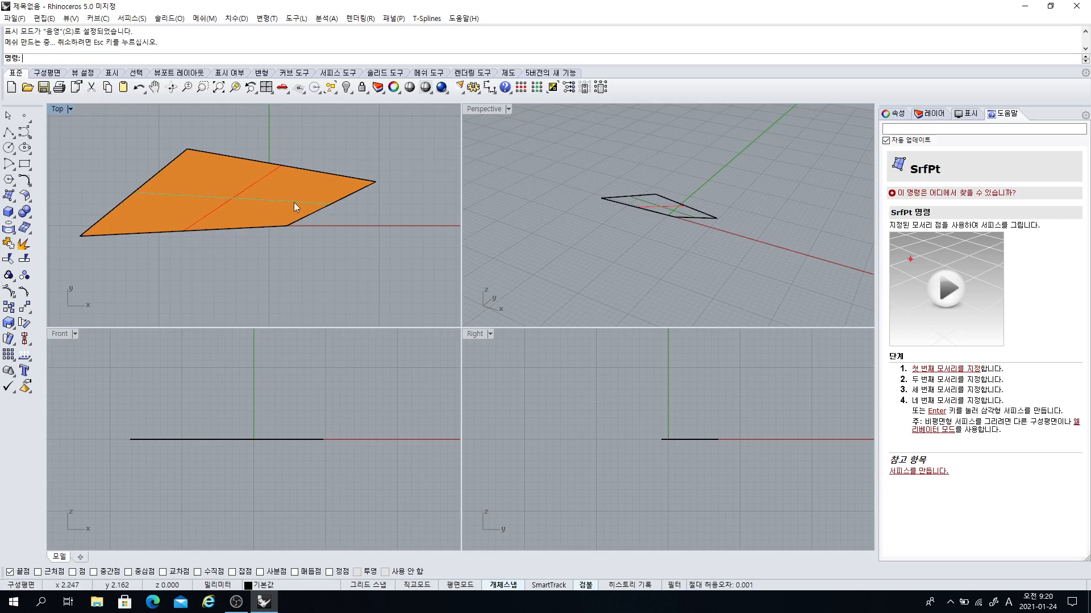
pyautogui.moveTo(163, 199); pyautogui.dragTo(145, 207)
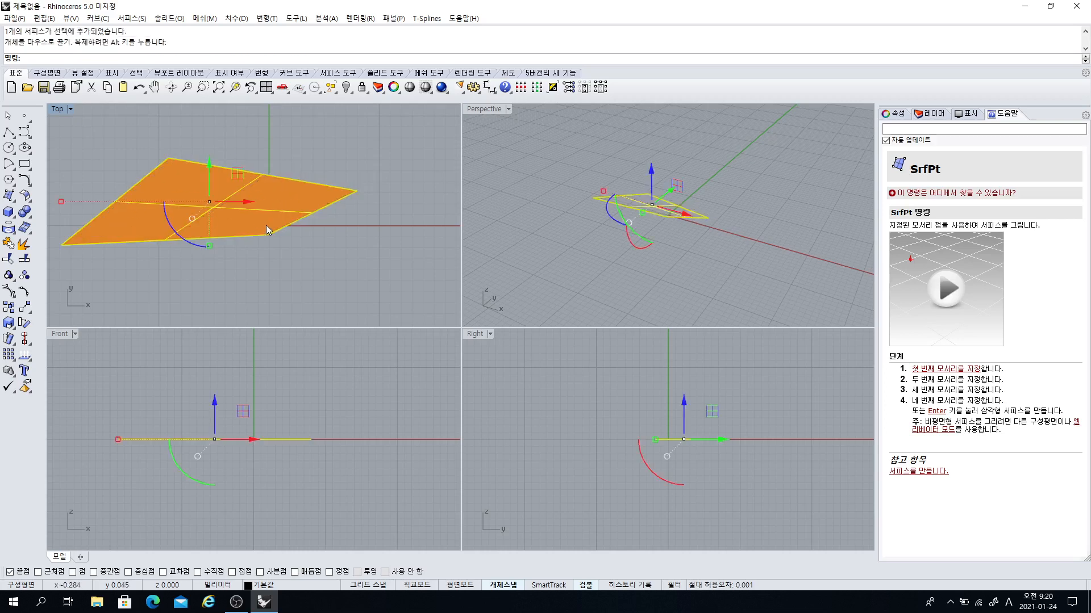
pyautogui.click(211, 261)
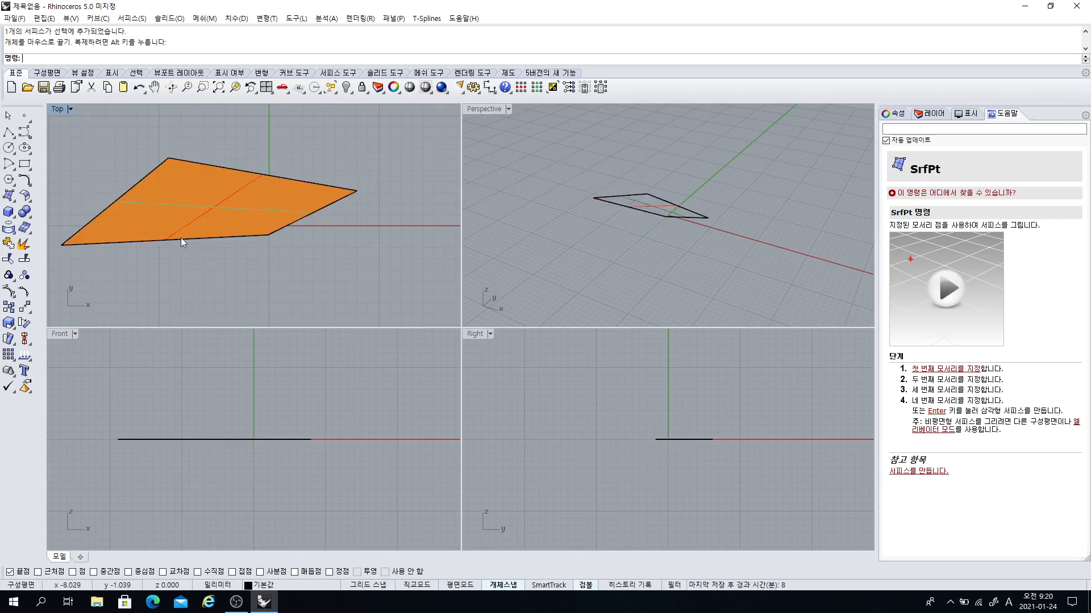
# - Set the Perspective viewport to Shaded display and view the surface from above at close range
pyautogui.moveTo(244, 258); pyautogui.dragTo(284, 255, button='right')
pyautogui.moveTo(596, 256); pyautogui.dragTo(527, 157, button='right')
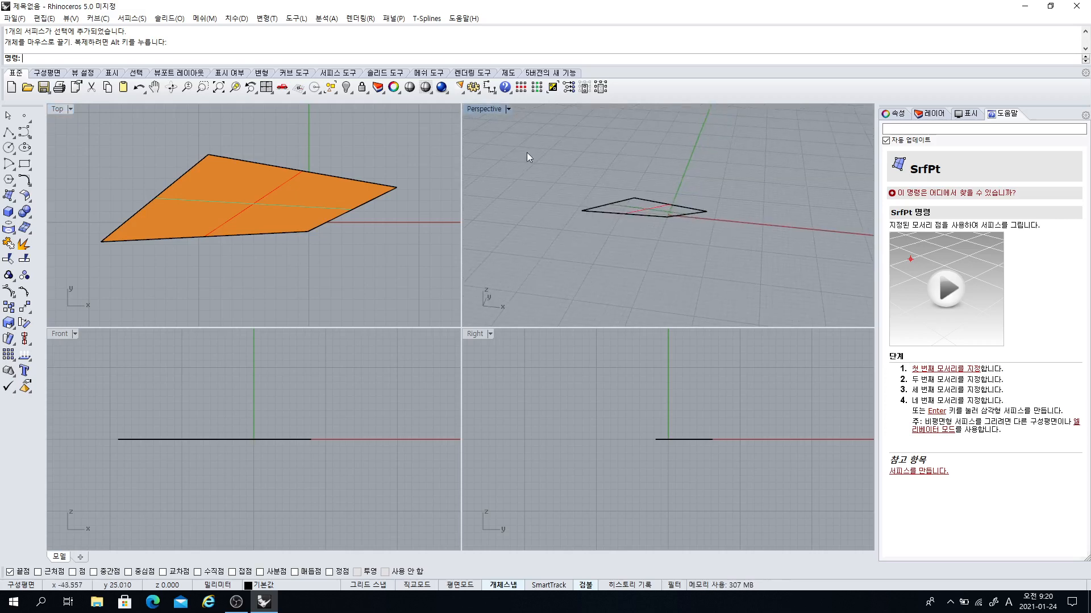
pyautogui.click(490, 109)
pyautogui.click(511, 140)
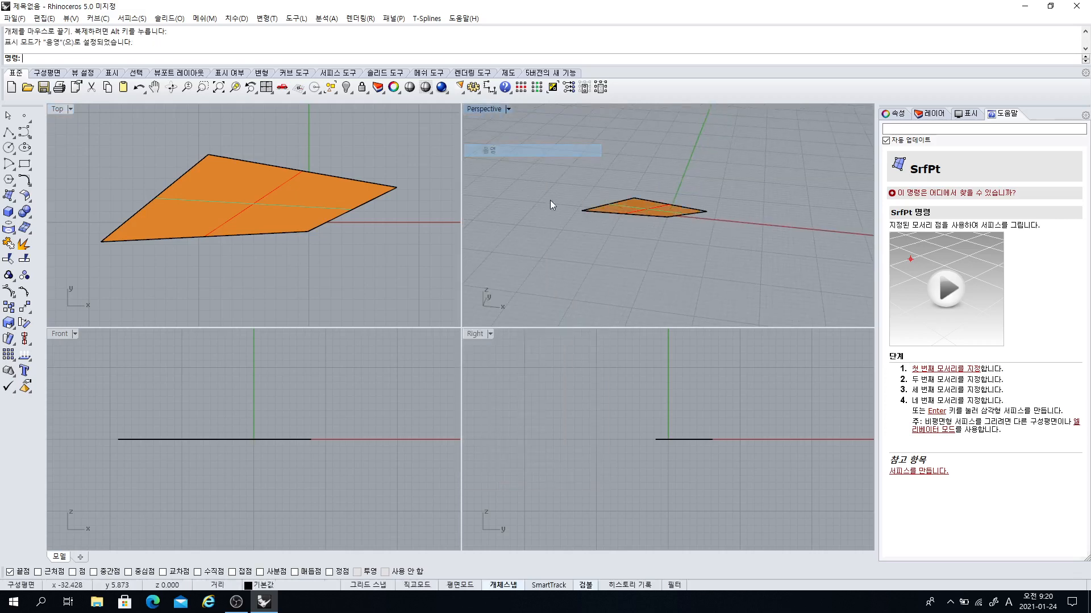
pyautogui.moveTo(650, 225)
pyautogui.mouseDown(button='right')
pyautogui.moveTo(645, 161)
pyautogui.moveTo(646, 305)
pyautogui.moveTo(650, 142)
pyautogui.moveTo(630, 241)
pyautogui.mouseUp(button='right')
pyautogui.moveTo(648, 198)
pyautogui.mouseDown(button='right')
pyautogui.moveTo(643, 309)
pyautogui.moveTo(619, 274)
pyautogui.mouseUp(button='right')
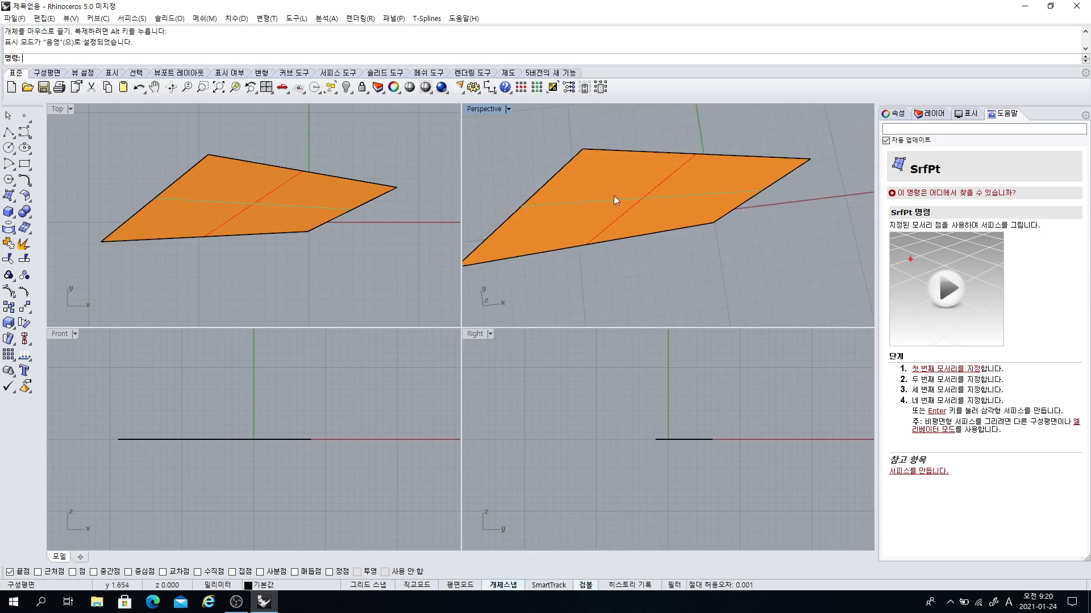
pyautogui.scroll(-5, 548, 230)
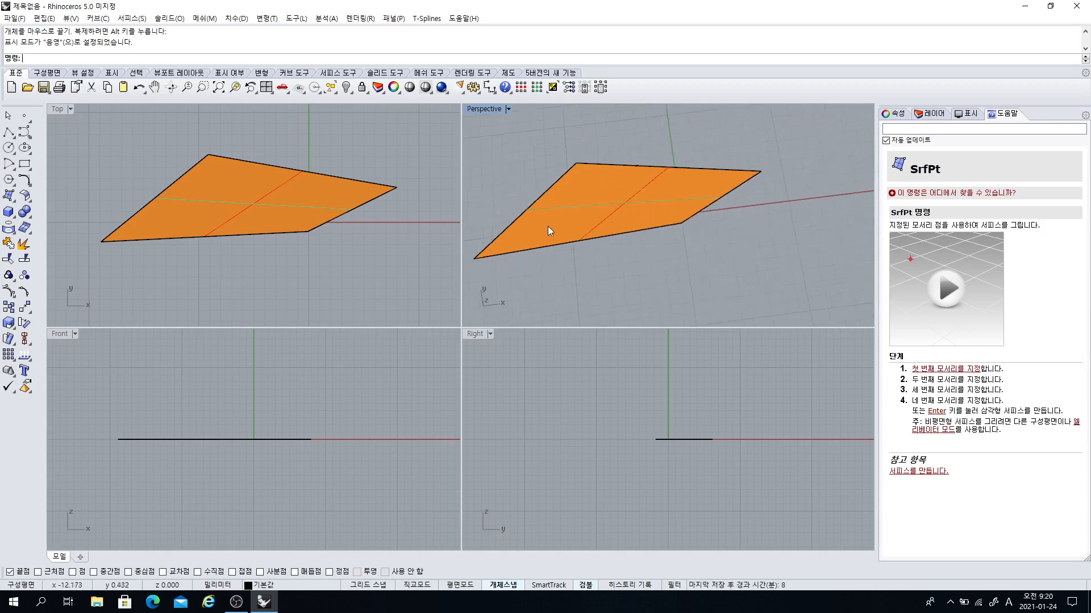
# - Delete the four-sided surface
pyautogui.click(416, 265)
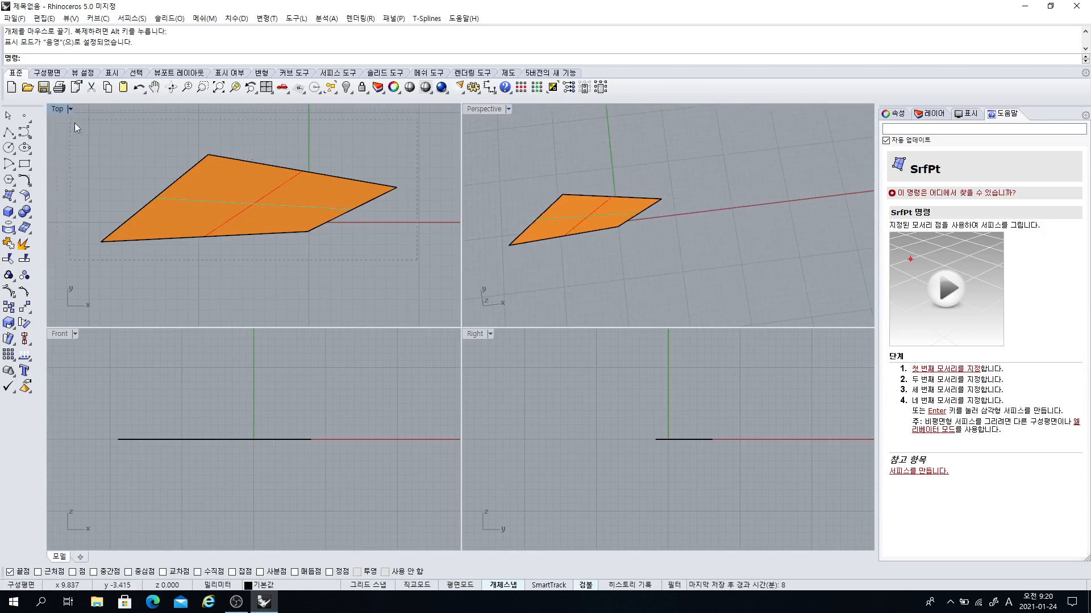
pyautogui.moveTo(74, 122); pyautogui.dragTo(101, 138)
pyautogui.press('Delete')
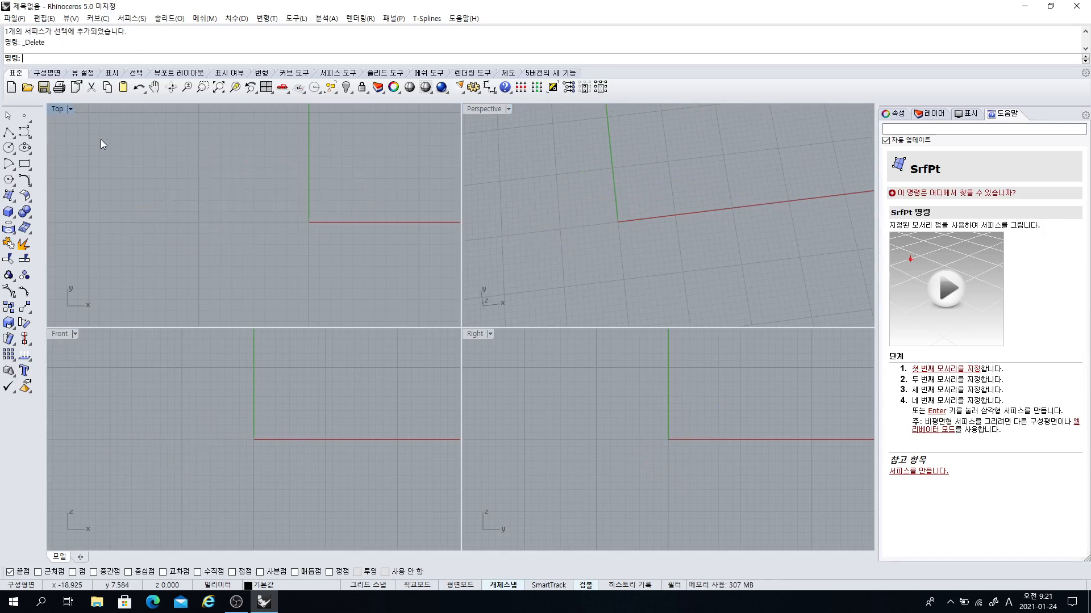
# - Draw an open, looping degree-3 curve with ten control points in the Top viewport and delete it
pyautogui.click(24, 133)
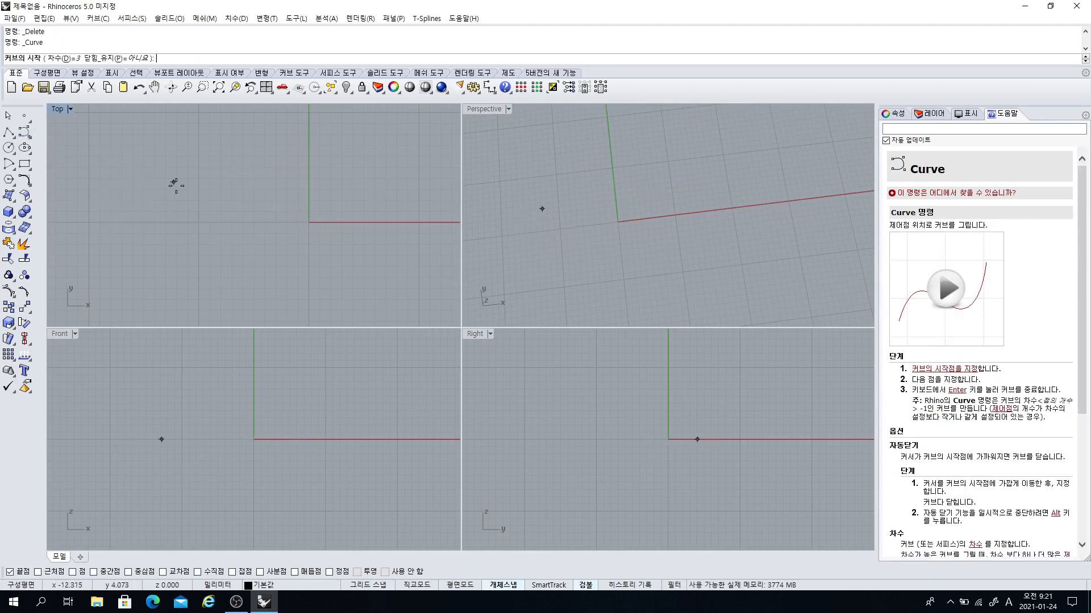
pyautogui.click(121, 247)
pyautogui.click(163, 176)
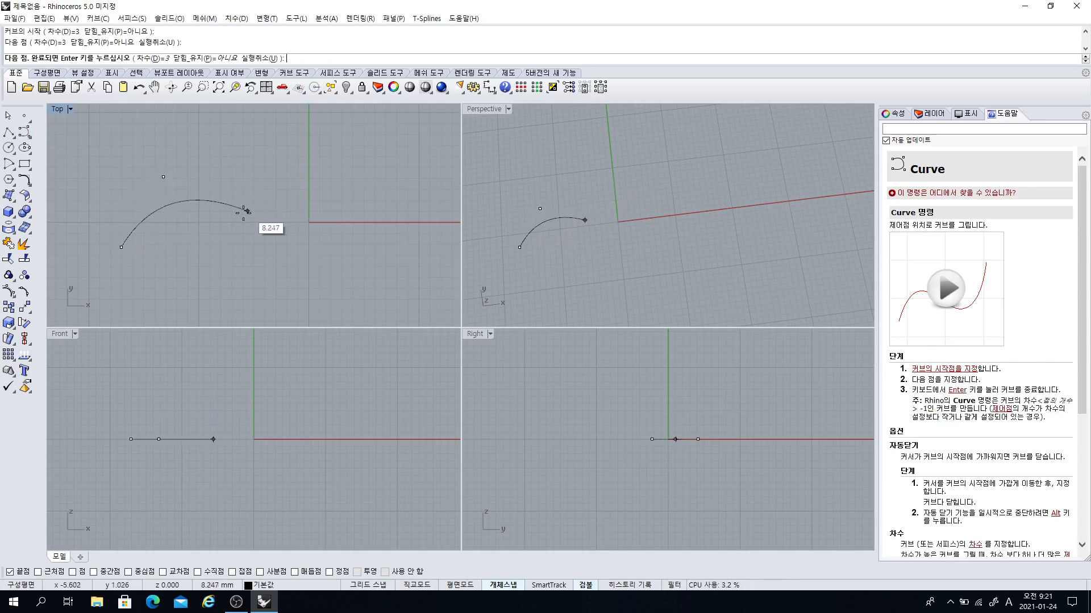
pyautogui.click(226, 220)
pyautogui.click(280, 282)
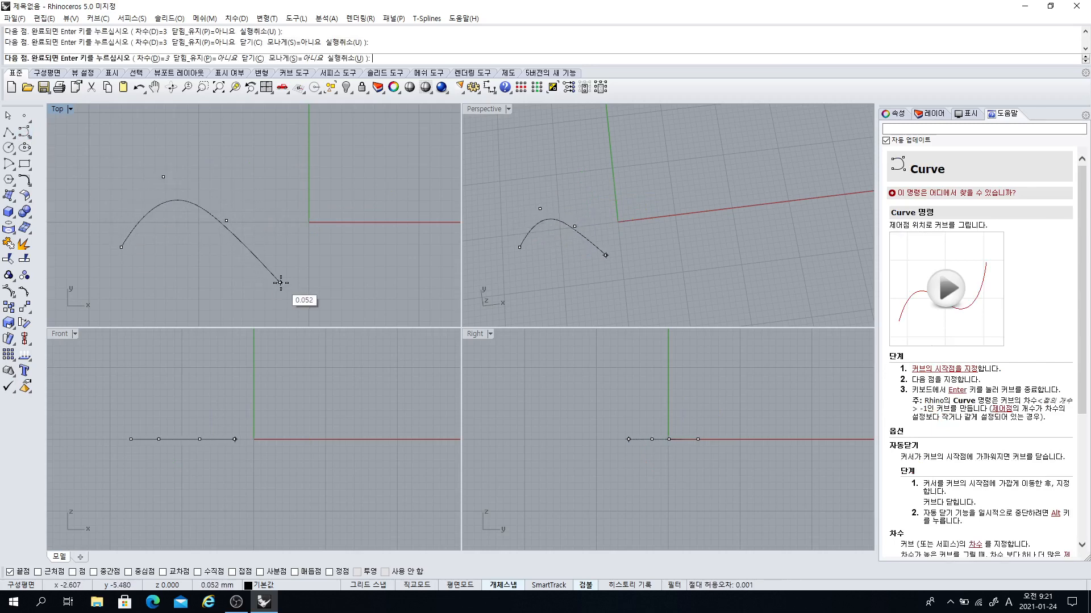
pyautogui.click(357, 271)
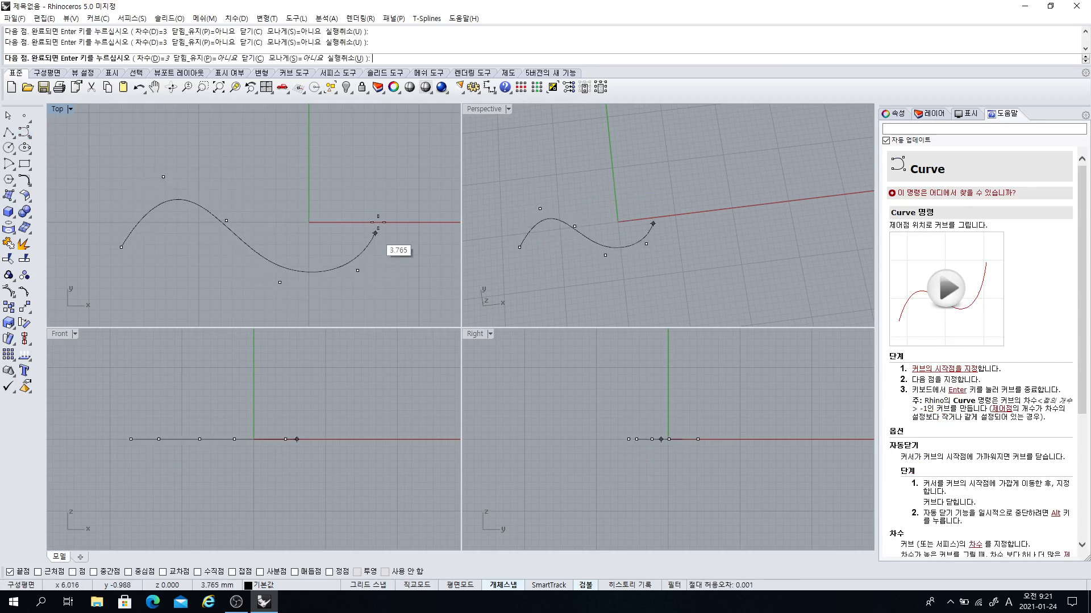
pyautogui.click(375, 176)
pyautogui.click(260, 155)
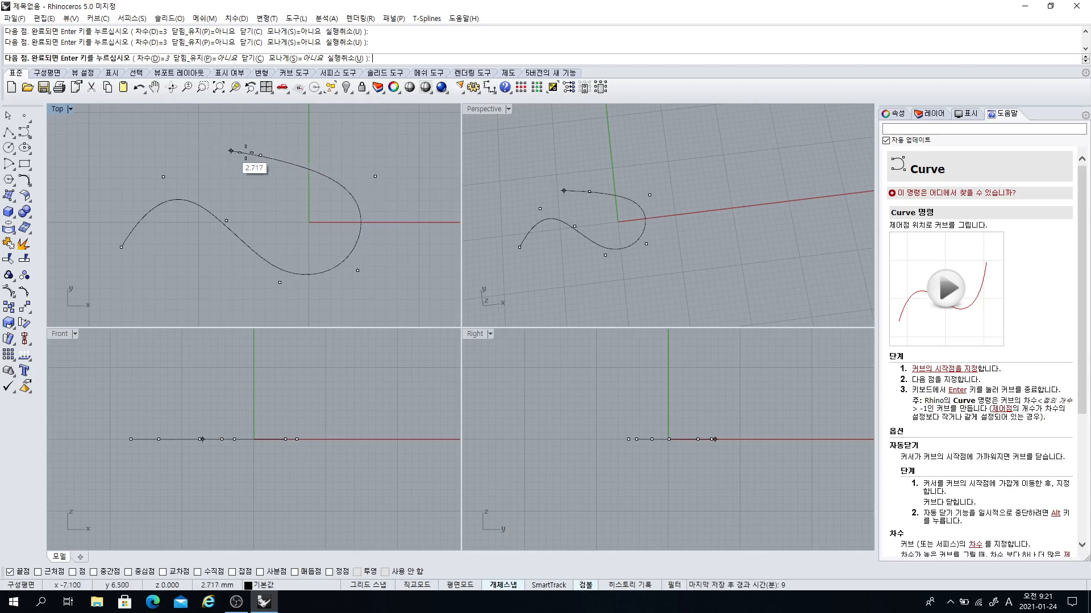
pyautogui.click(171, 135)
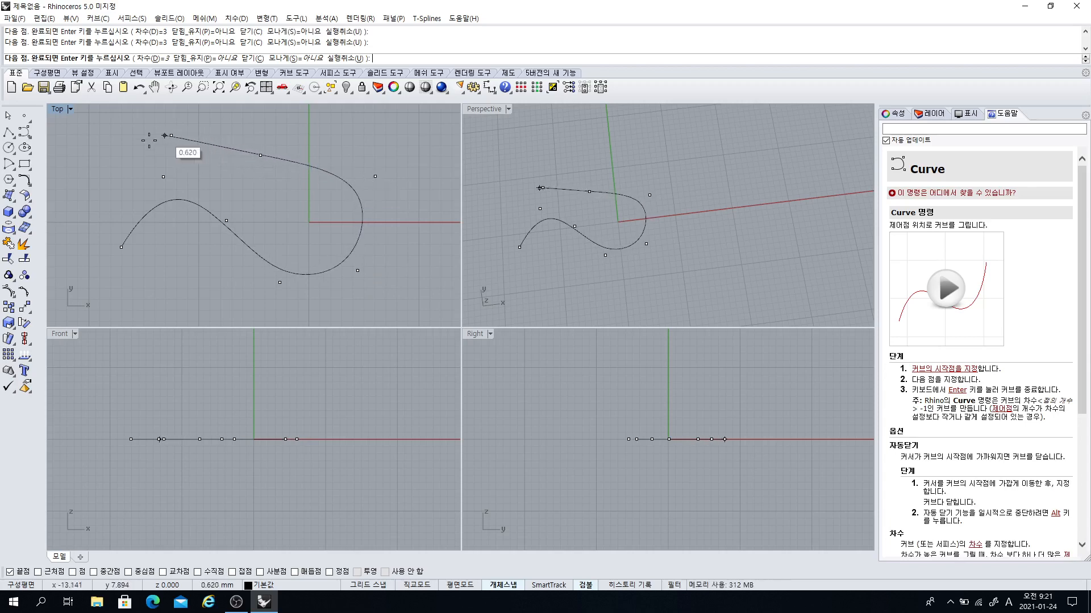
pyautogui.click(93, 178)
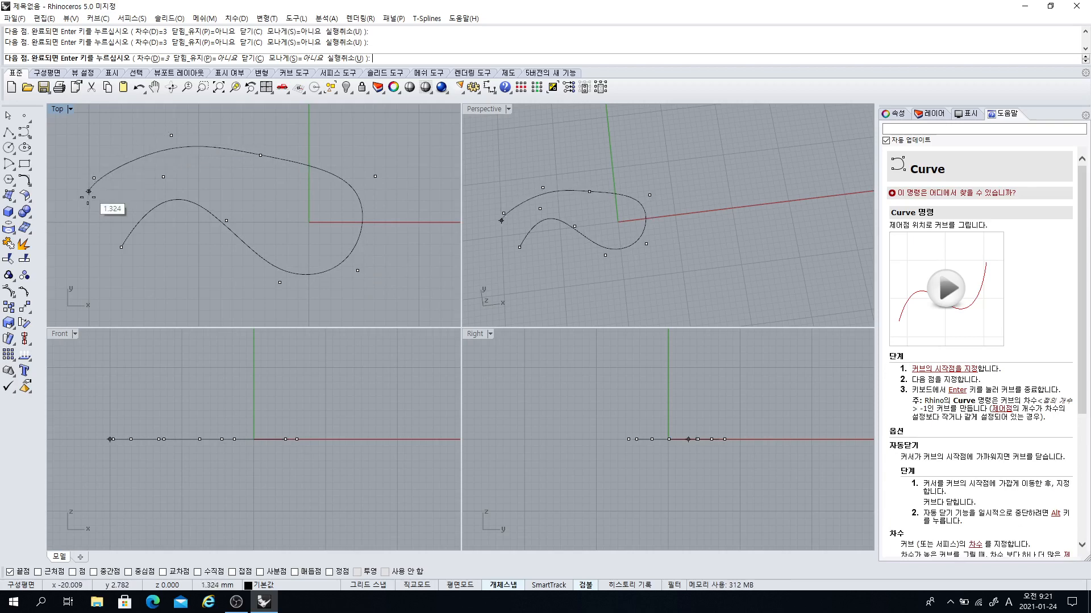
pyautogui.click(84, 215)
pyautogui.press('Return')
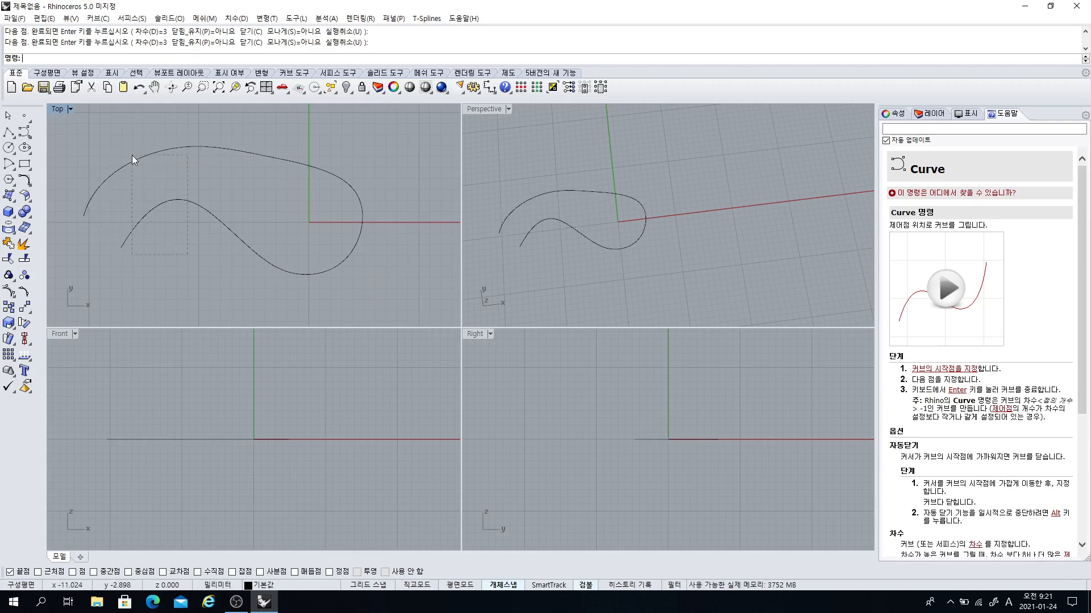
pyautogui.moveTo(132, 155); pyautogui.dragTo(130, 154)
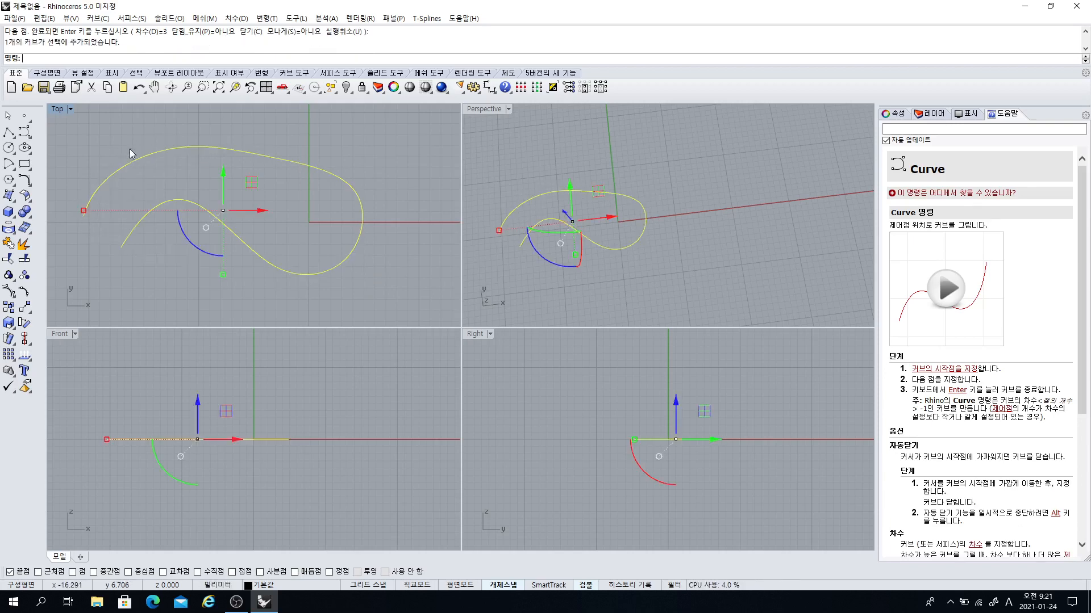
pyautogui.press('Delete')
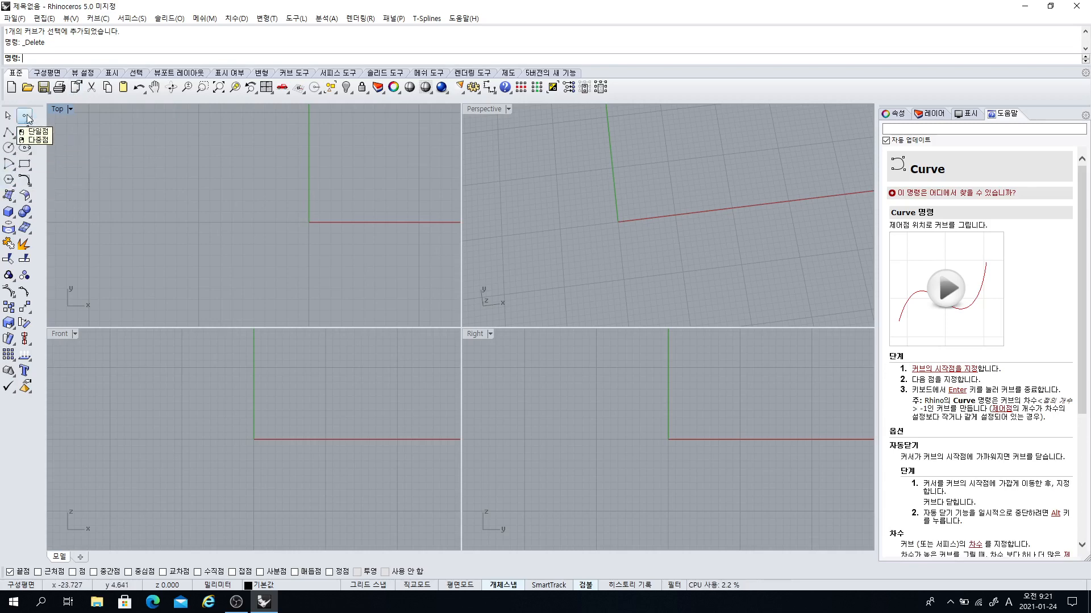
# - Draw a solid box from two base corners and a height, left of the Y axis in the Top viewport
pyautogui.click(8, 212)
pyautogui.click(209, 207)
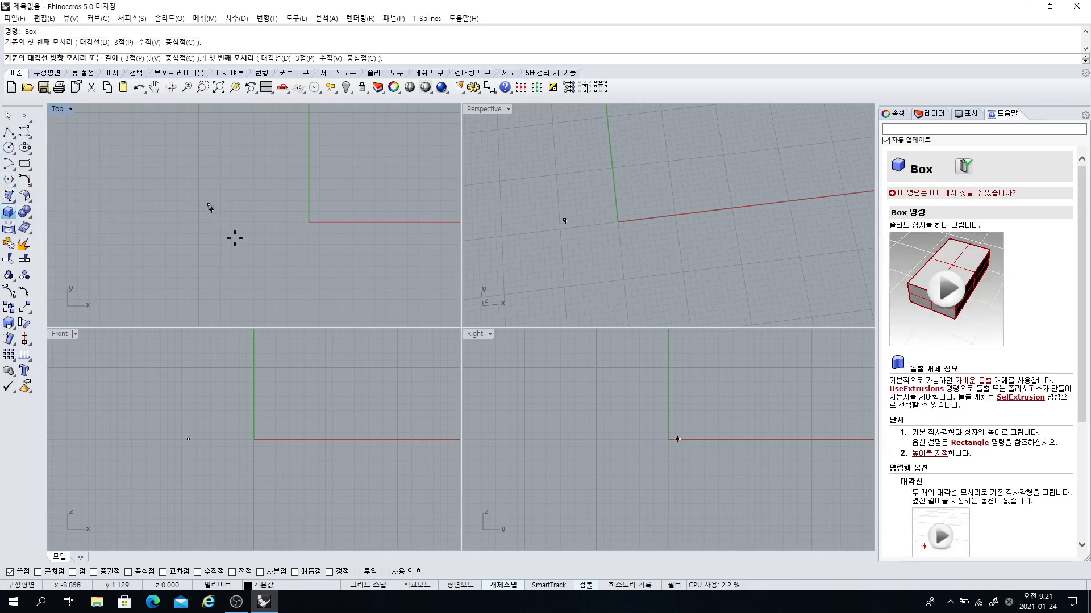
pyautogui.click(283, 248)
pyautogui.click(286, 169)
pyautogui.moveTo(560, 227); pyautogui.dragTo(619, 167, button='right')
pyautogui.scroll(5, 619, 168)
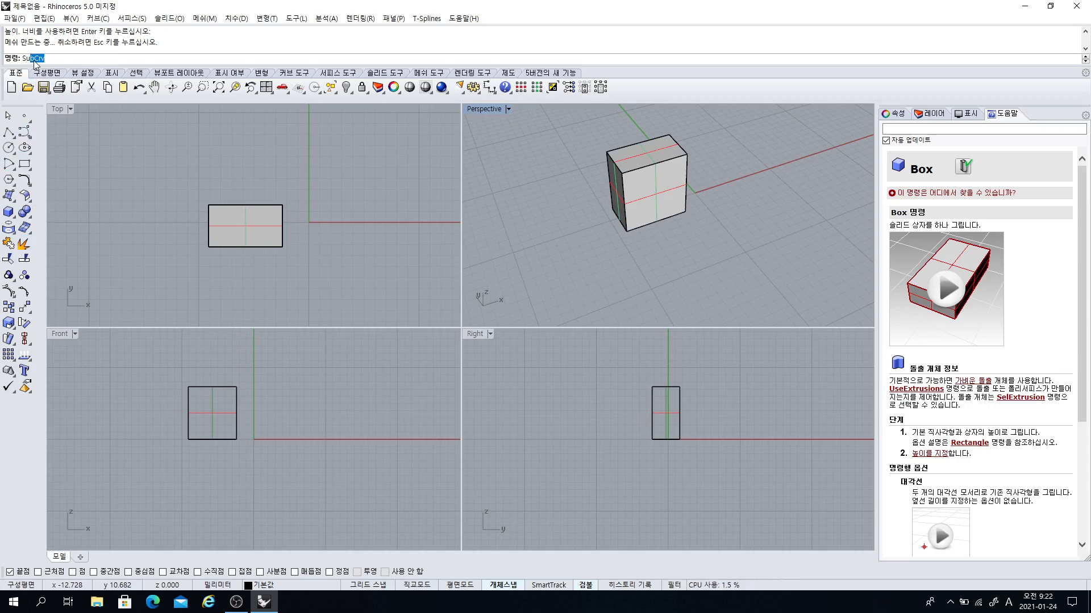
# - Run the UseExtrusions command and set the output type to Extrusion (돌출)
pyautogui.press('BackSpace')
pyautogui.press('BackSpace')
pyautogui.press('BackSpace')
pyautogui.write('UseExtrusions')
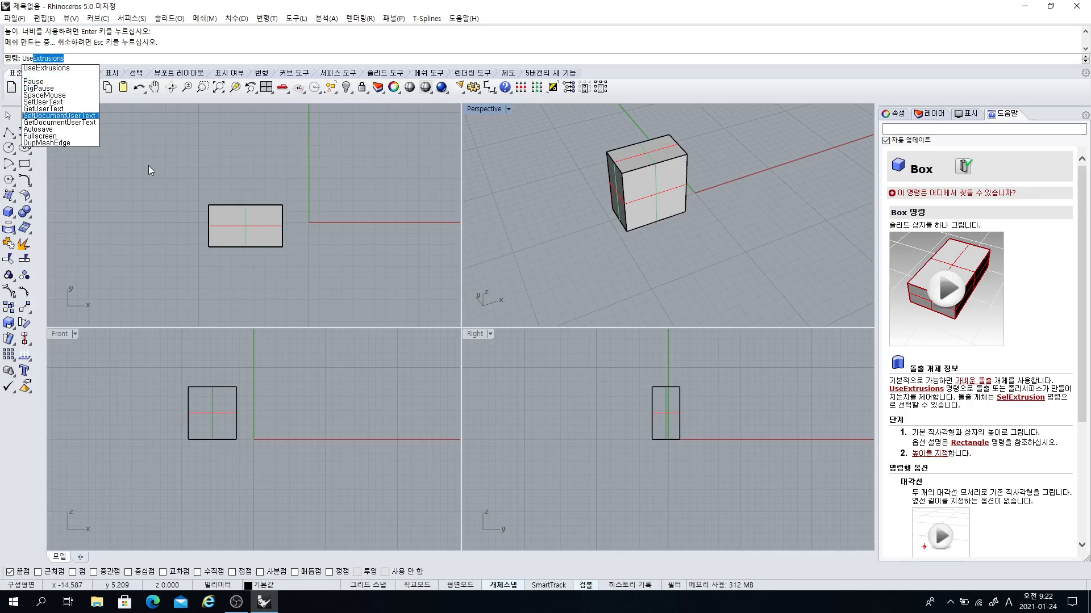
pyautogui.press('Return')
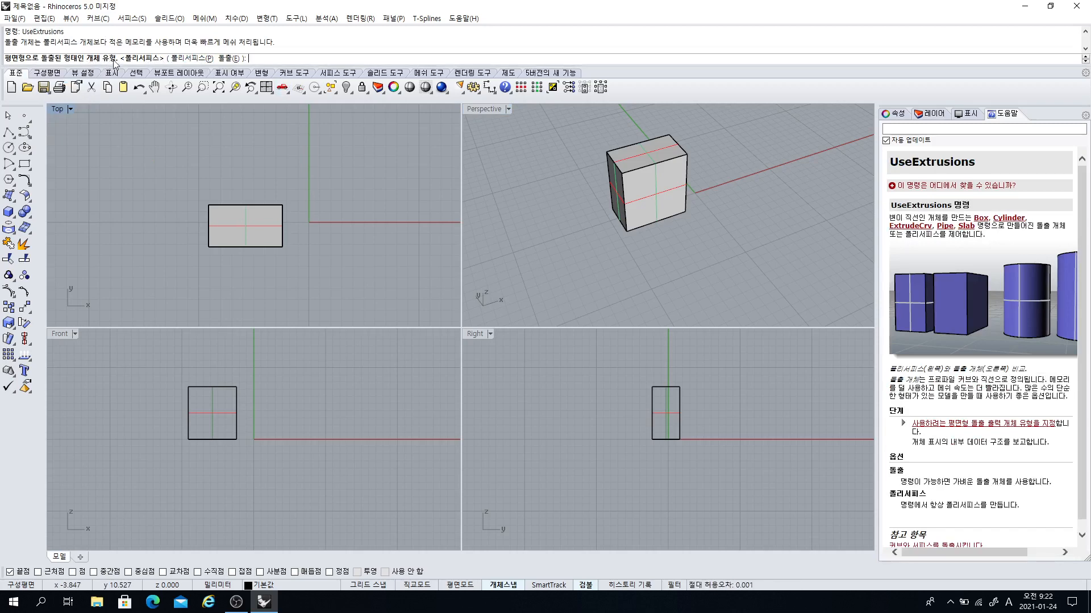
pyautogui.click(228, 58)
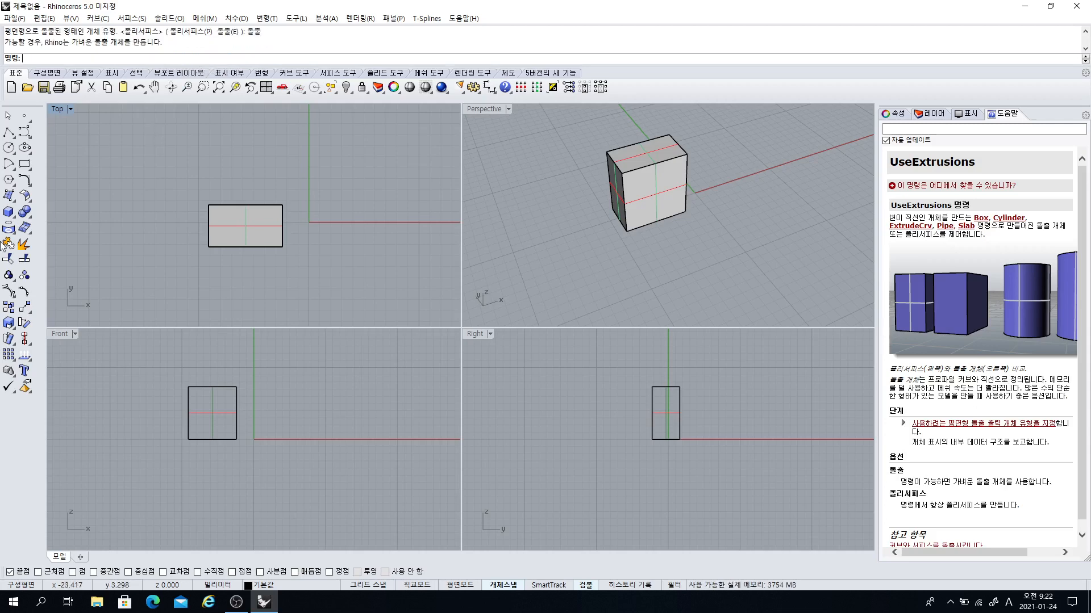
# - Draw a second box below the X axis and right of the Y axis, and compare both boxes in Perspective
pyautogui.click(8, 211)
pyautogui.click(329, 242)
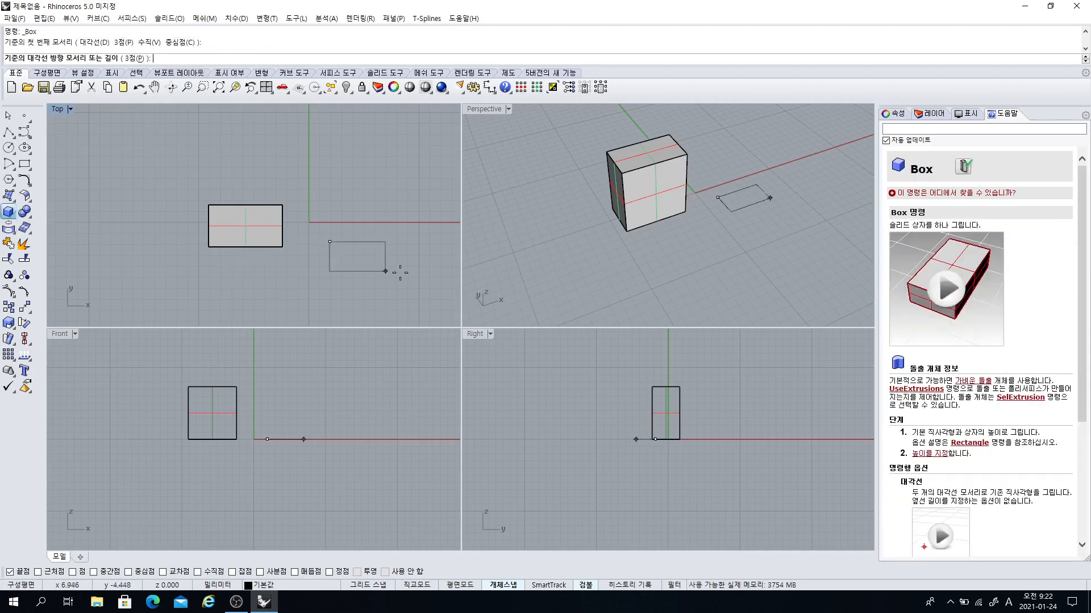
pyautogui.click(404, 273)
pyautogui.click(386, 233)
pyautogui.moveTo(696, 209); pyautogui.dragTo(648, 277, button='right')
pyautogui.scroll(6, 663, 220)
pyautogui.moveTo(663, 219); pyautogui.dragTo(608, 221, button='right')
pyautogui.scroll(-6, 642, 215)
pyautogui.moveTo(608, 221); pyautogui.dragTo(636, 234, button='right')
pyautogui.scroll(4, 651, 213)
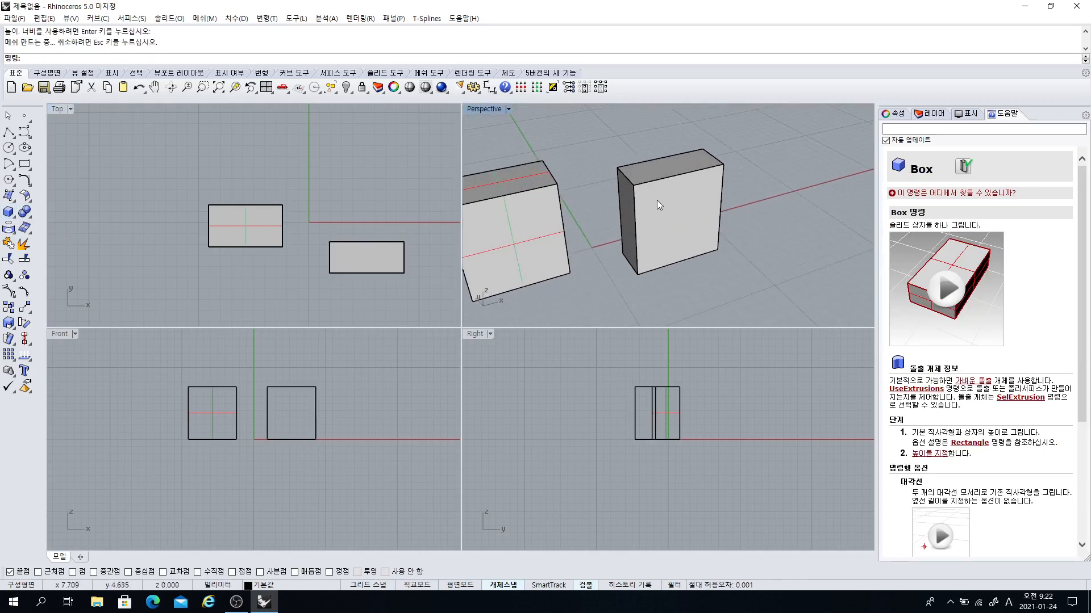
# - Turn on the control points of the second, extrusion-type box
pyautogui.click(633, 195)
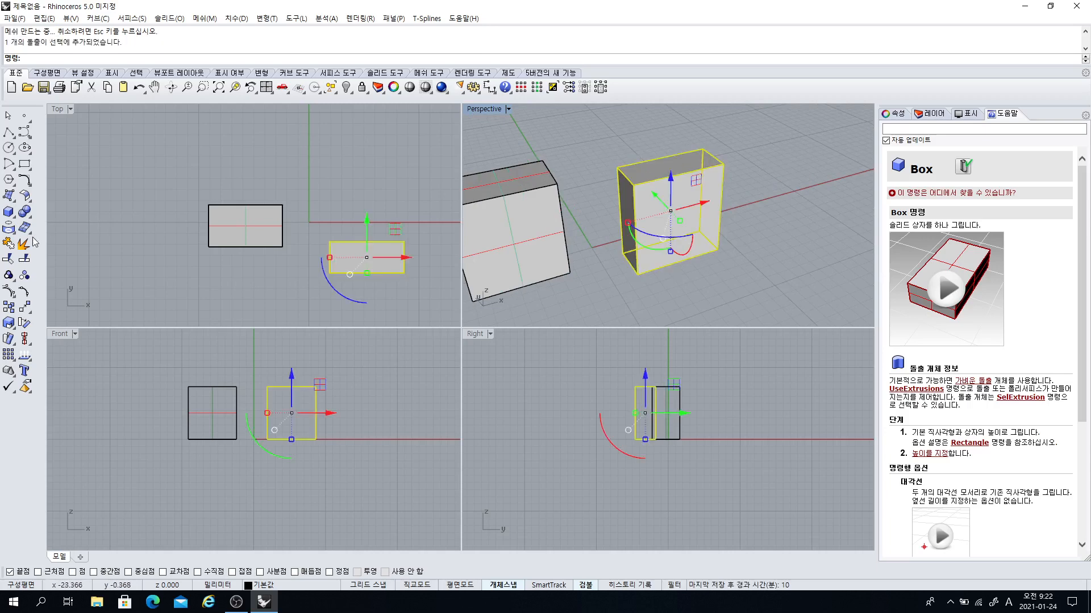
pyautogui.click(8, 291)
pyautogui.moveTo(655, 270); pyautogui.dragTo(665, 307, button='right')
# - Explode the first, polysurface box into separate surfaces and turn on their control points
pyautogui.click(534, 259)
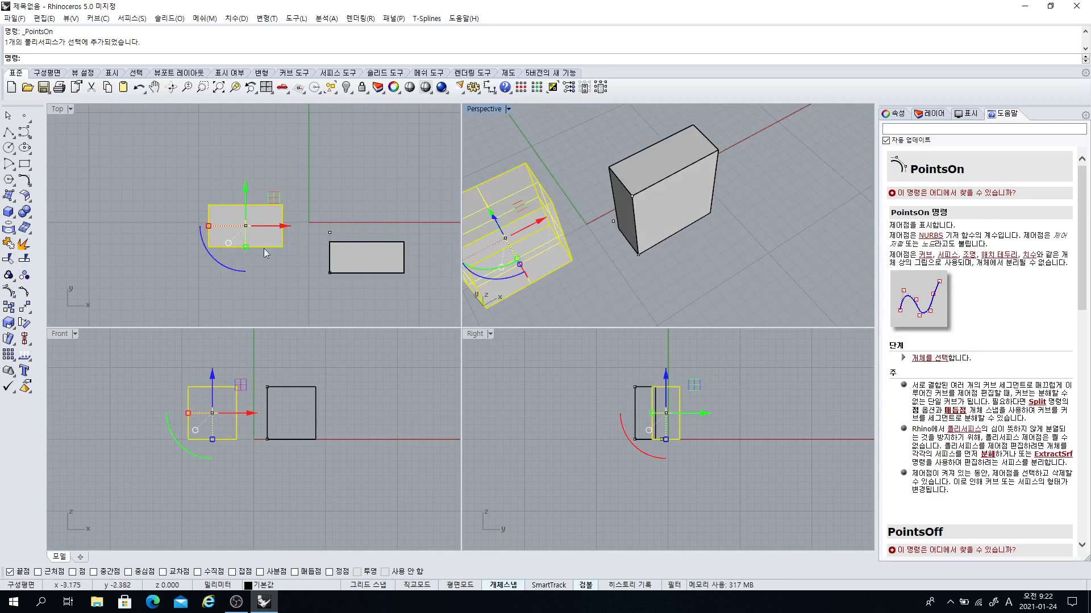
pyautogui.click(23, 243)
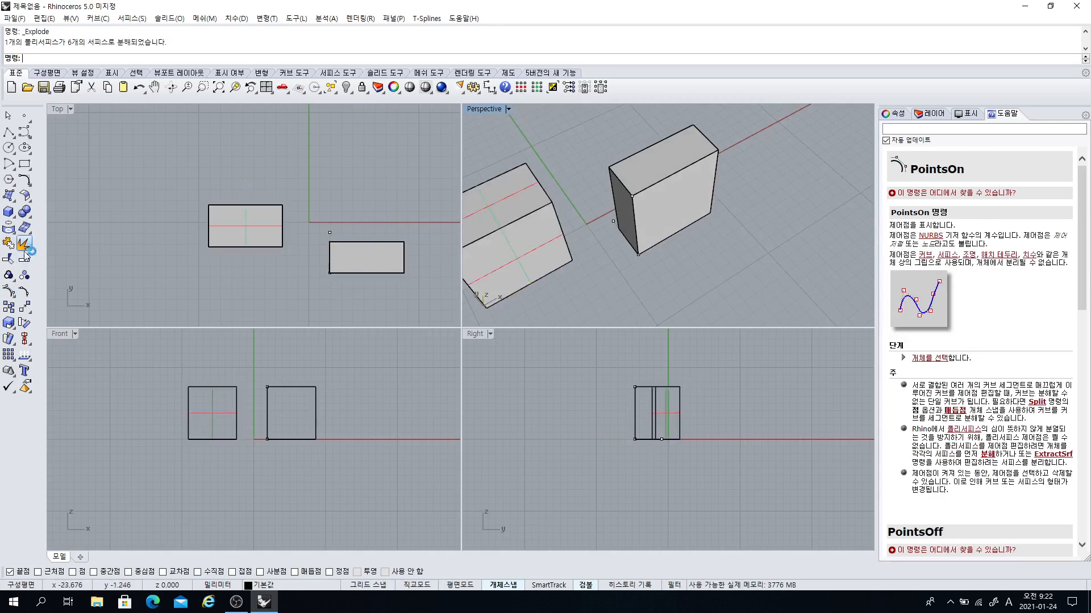
pyautogui.click(9, 291)
pyautogui.moveTo(518, 268); pyautogui.dragTo(602, 174, button='right')
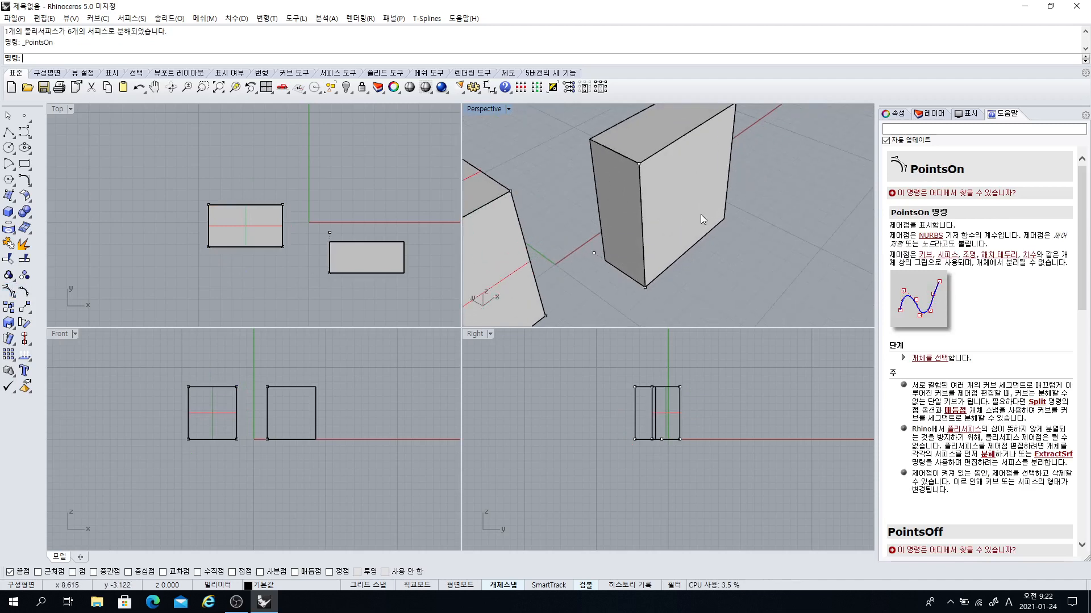
# - Delete the extrusion-type box to the right of the exploded box
pyautogui.moveTo(701, 213); pyautogui.dragTo(625, 218, button='right')
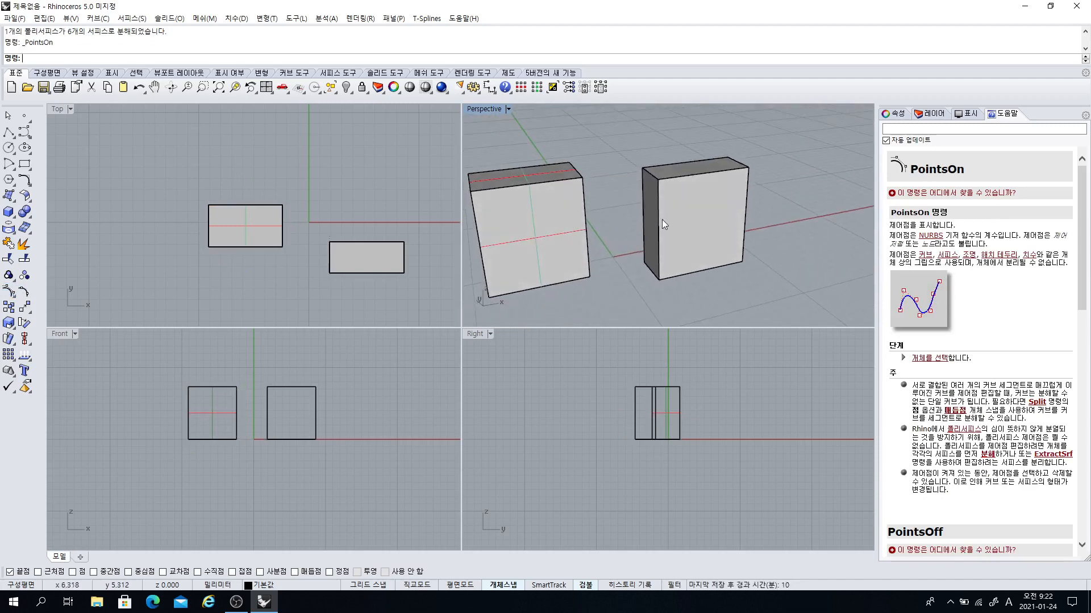
pyautogui.moveTo(735, 292); pyautogui.dragTo(633, 128)
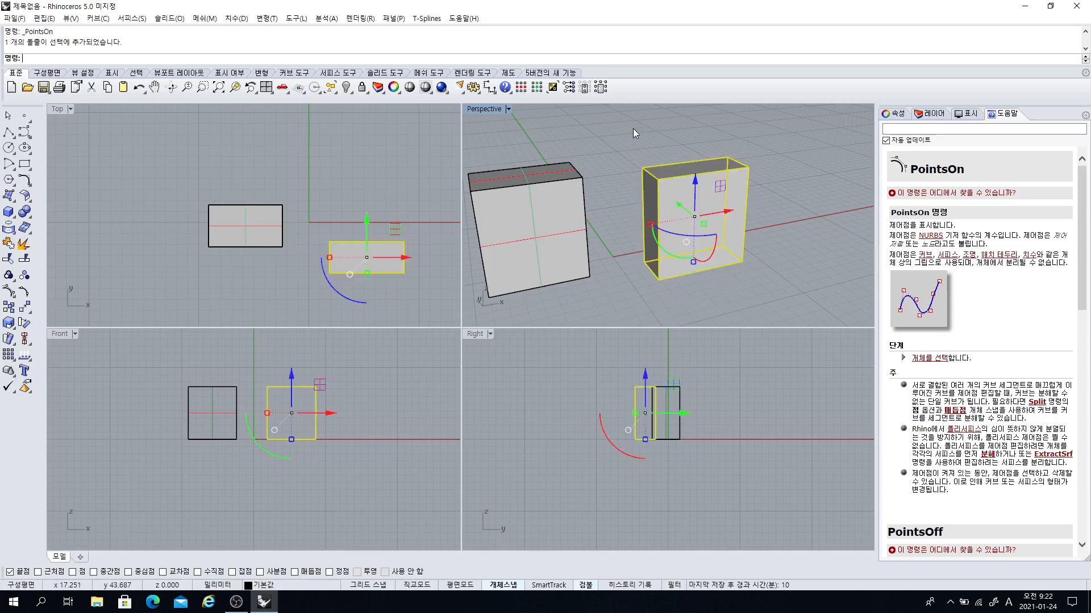
pyautogui.press('Delete')
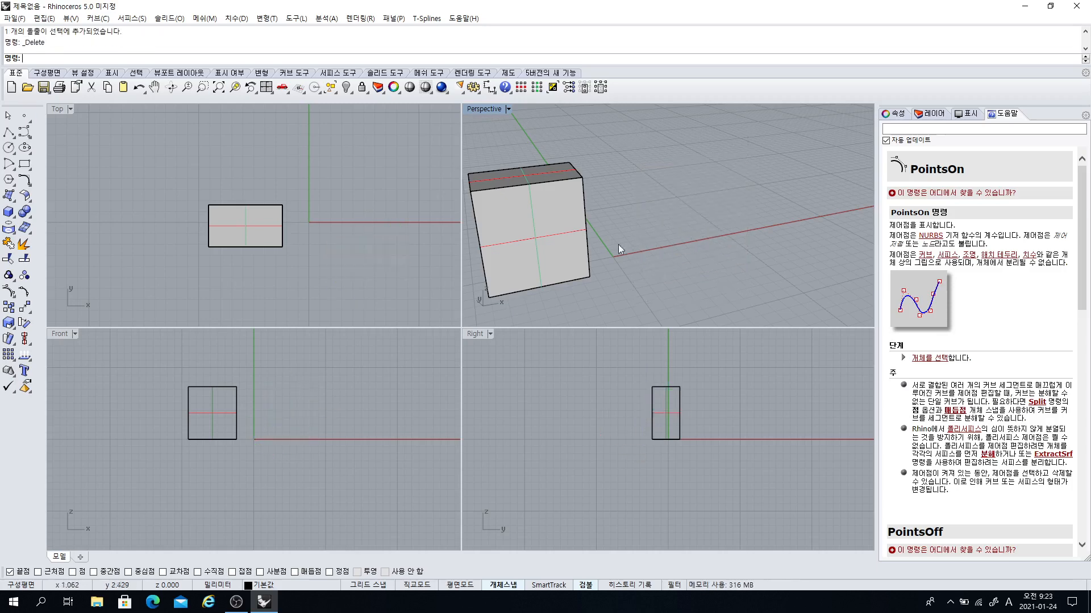
# - Draw a new box in Top starting on the Y axis and straddling the X axis, beside the exploded box
pyautogui.moveTo(621, 250); pyautogui.dragTo(631, 276, button='right')
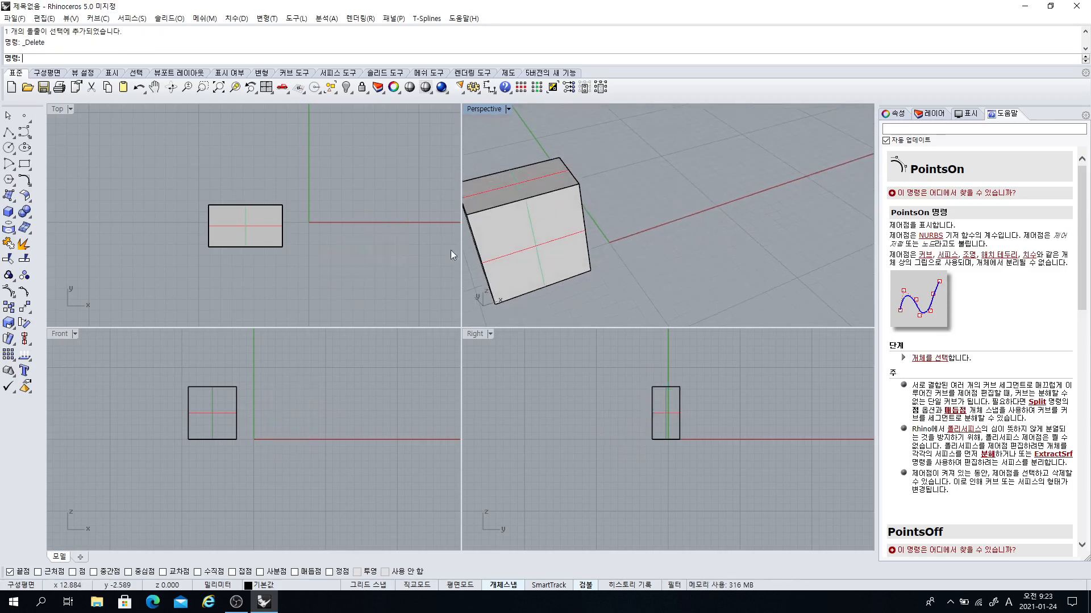
pyautogui.click(9, 211)
pyautogui.click(309, 196)
pyautogui.click(381, 251)
pyautogui.click(381, 187)
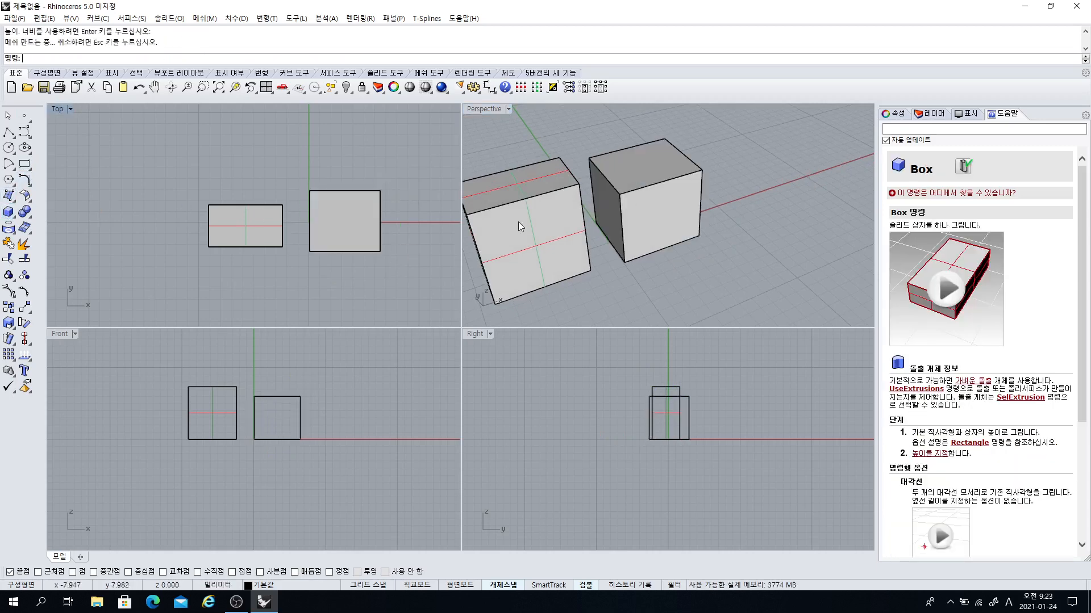
# - Compare the object type in the properties of the new box and of the exploded box's front surface
pyautogui.click(688, 214)
pyautogui.click(895, 115)
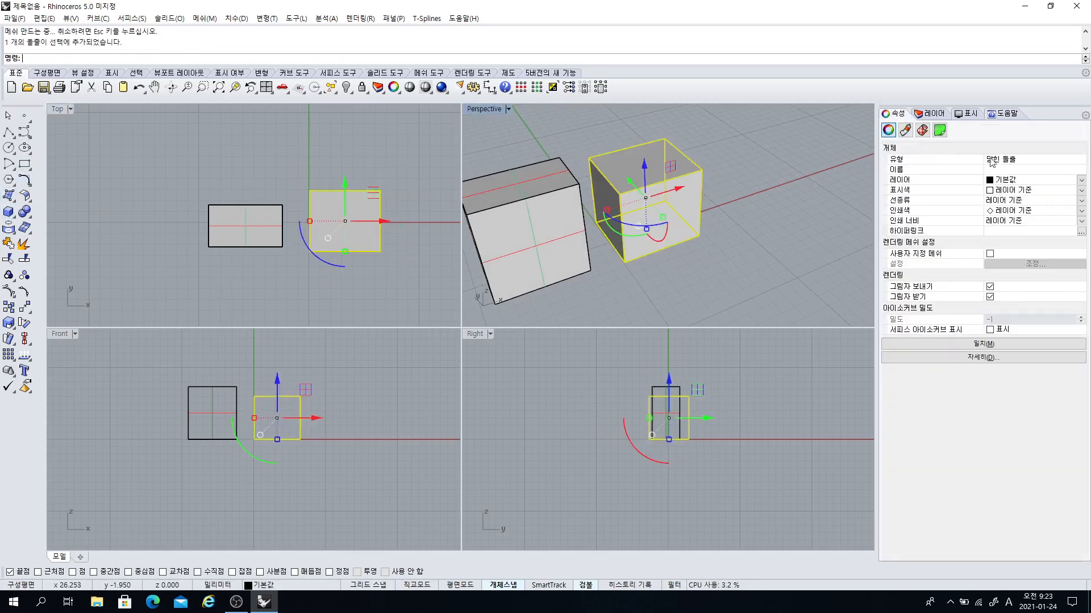
pyautogui.click(553, 237)
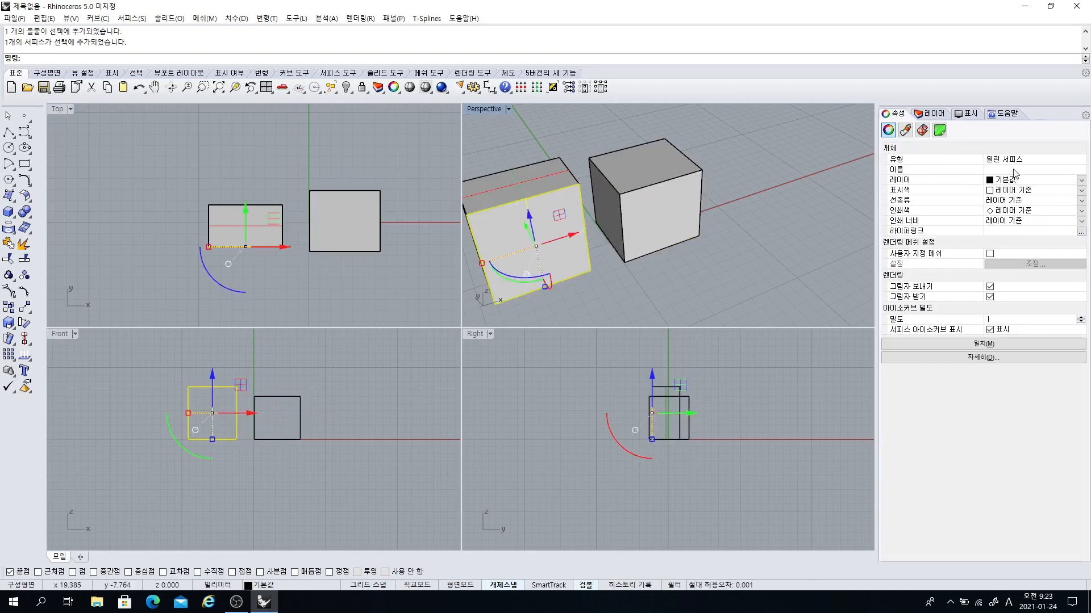
pyautogui.click(681, 298)
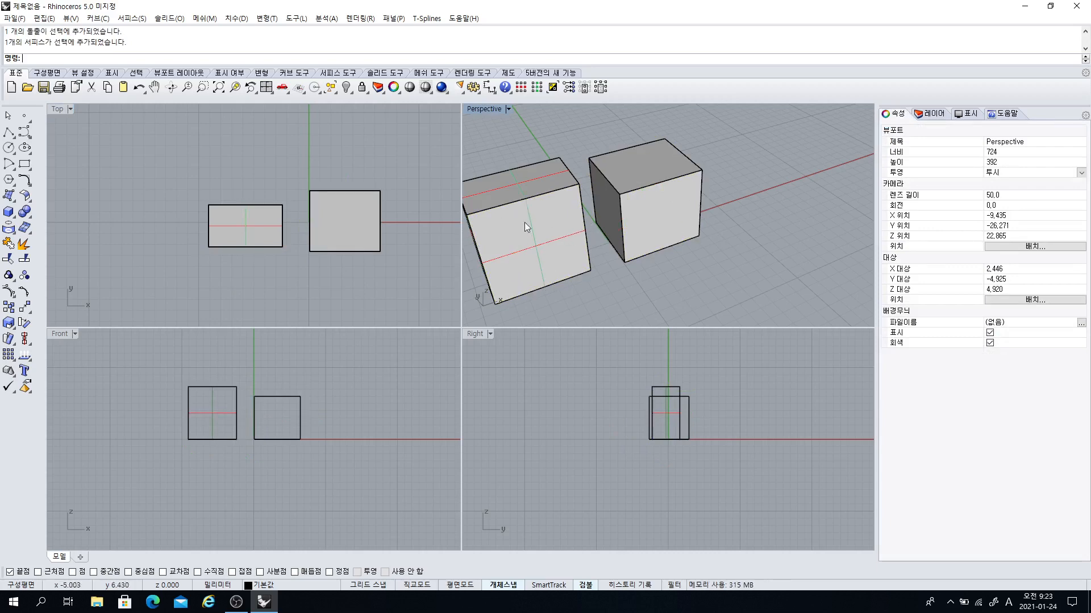
pyautogui.click(675, 229)
pyautogui.click(734, 260)
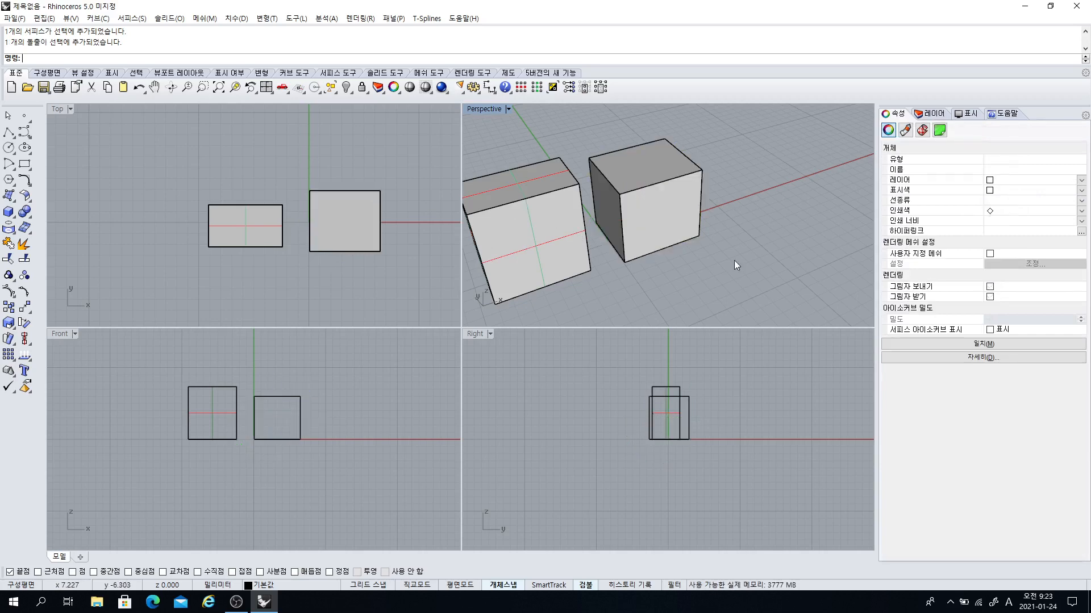
pyautogui.click(669, 210)
pyautogui.click(692, 247)
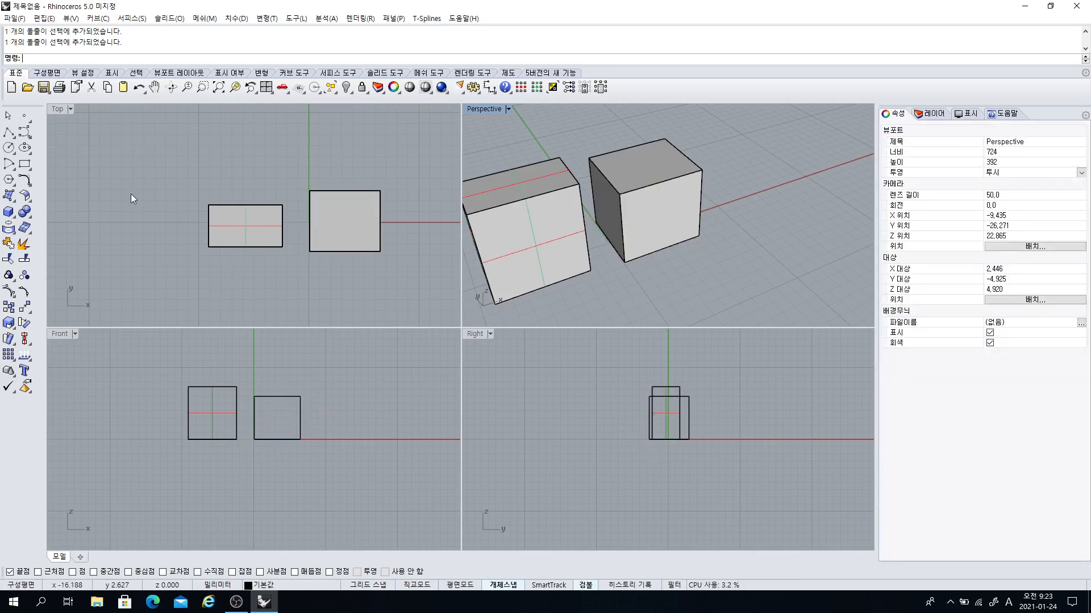
# - Run the UseExtrusions command and set the output type to Polysurface (폴리서피스)
pyautogui.write('UseExtrusions')
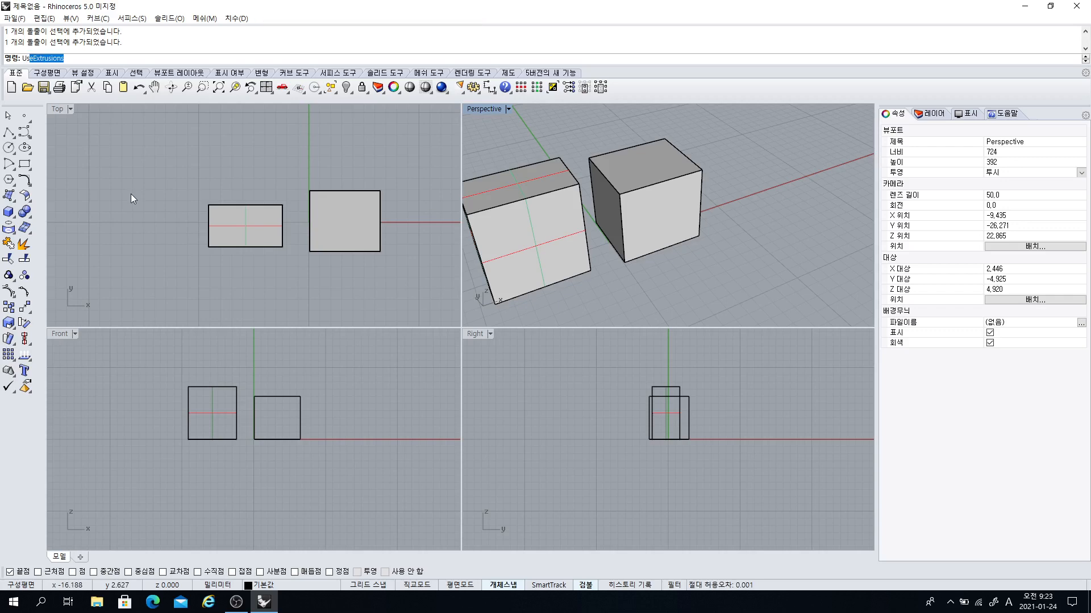
pyautogui.rightClick(137, 158)
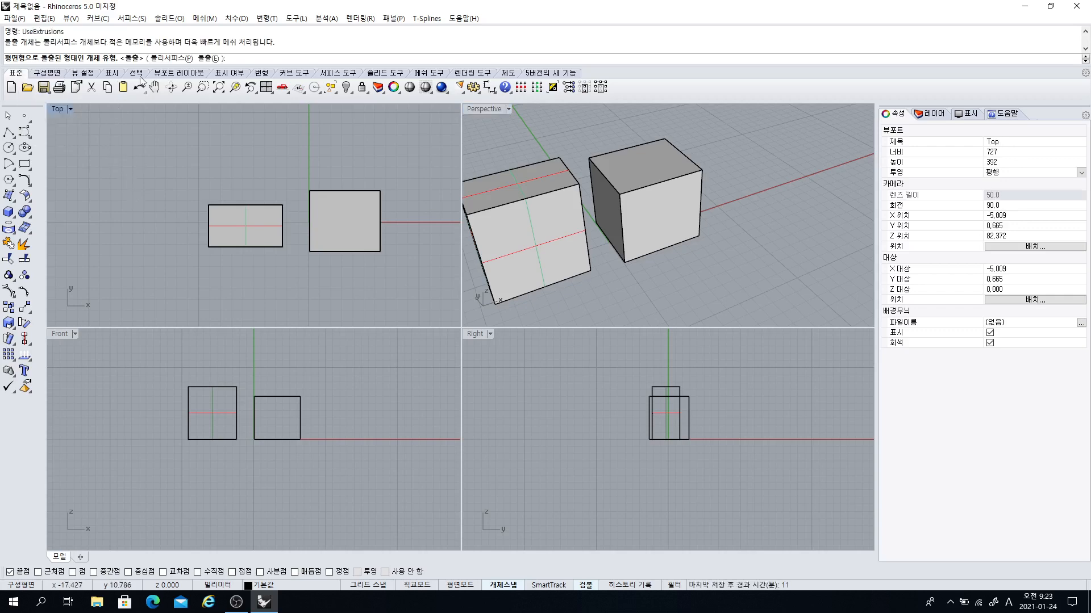
pyautogui.click(171, 58)
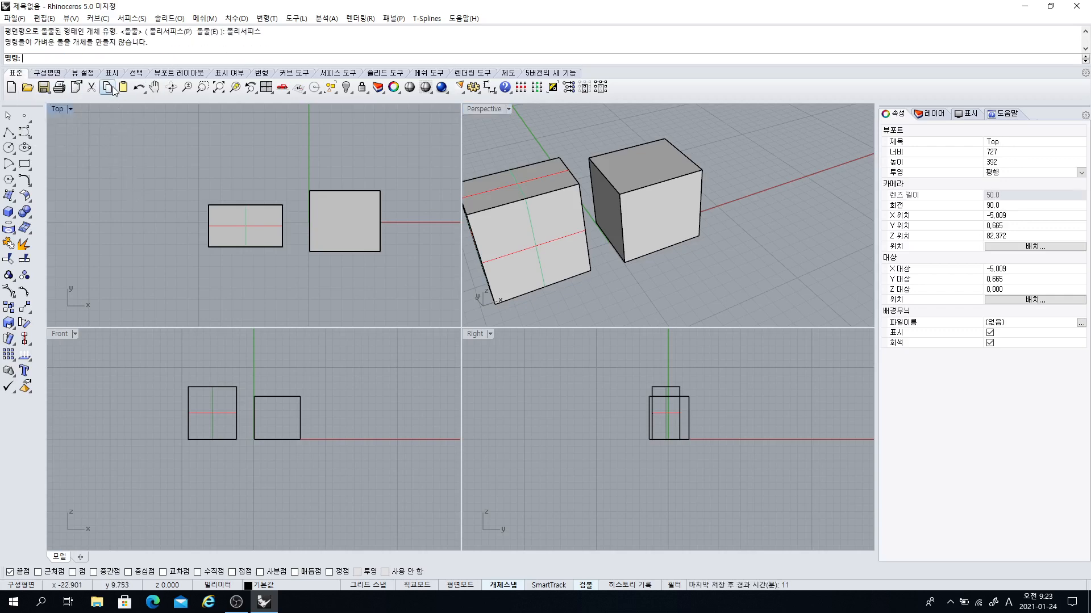
# - Draw a third, smaller box in Top on the far side of the exploded box and compare all three in Perspective
pyautogui.click(8, 211)
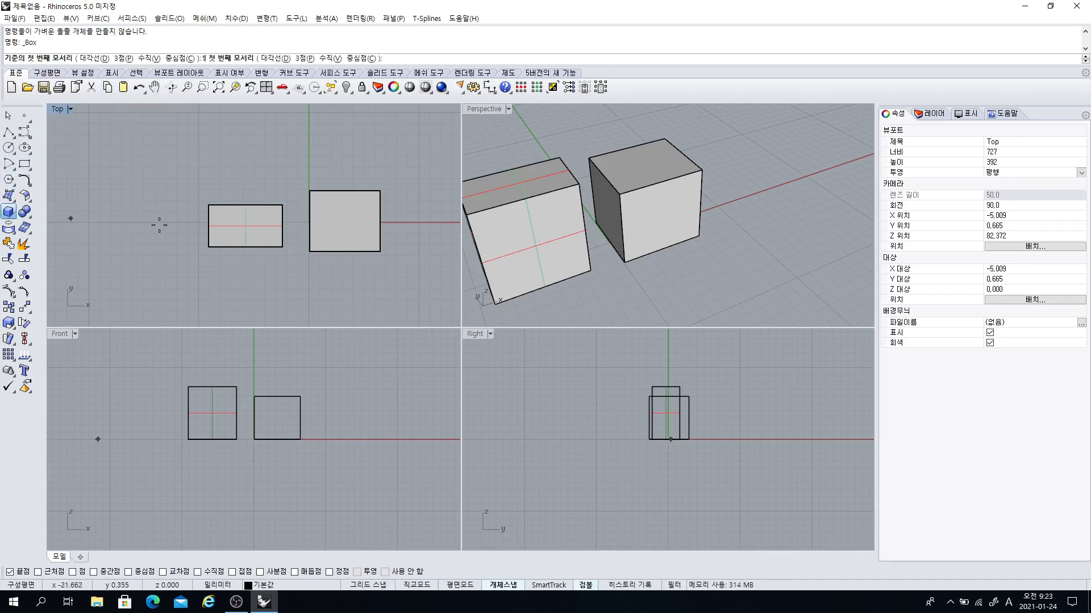
pyautogui.click(123, 211)
pyautogui.click(172, 248)
pyautogui.click(183, 176)
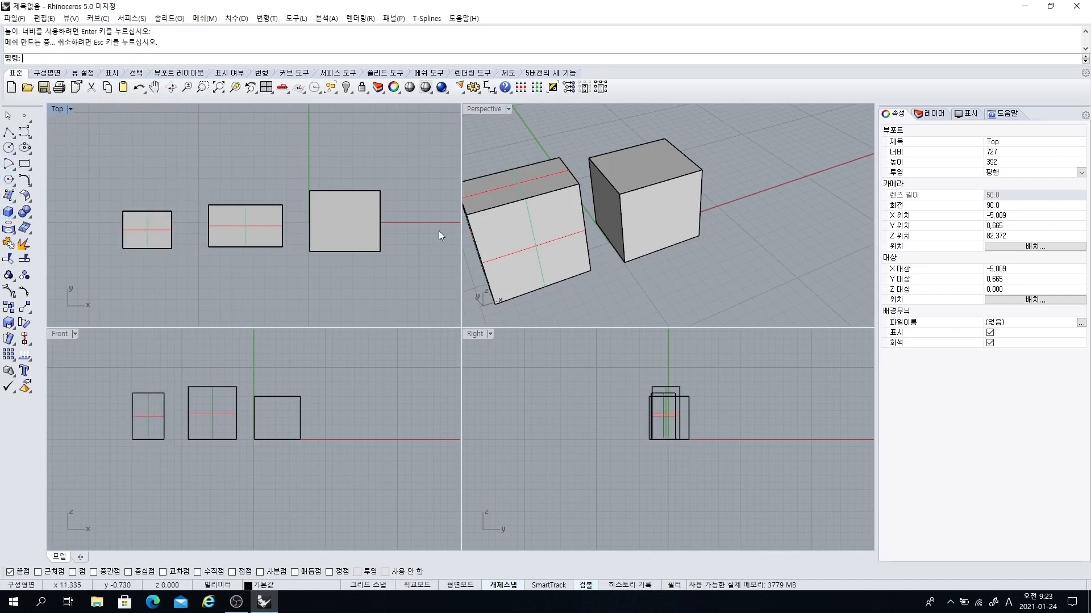
pyautogui.scroll(-5, 596, 251)
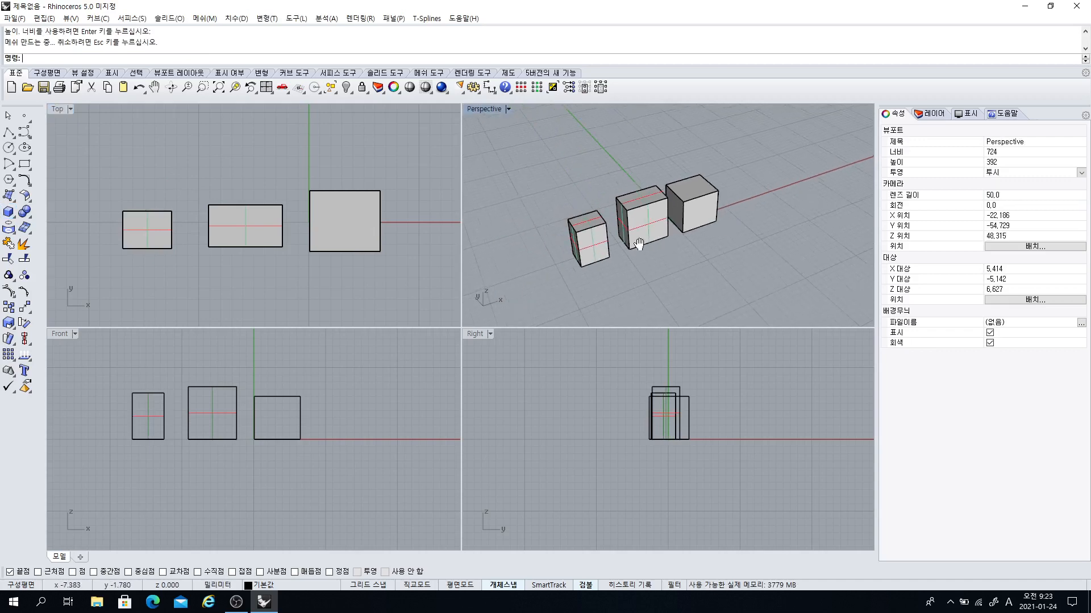
pyautogui.scroll(3, 605, 236)
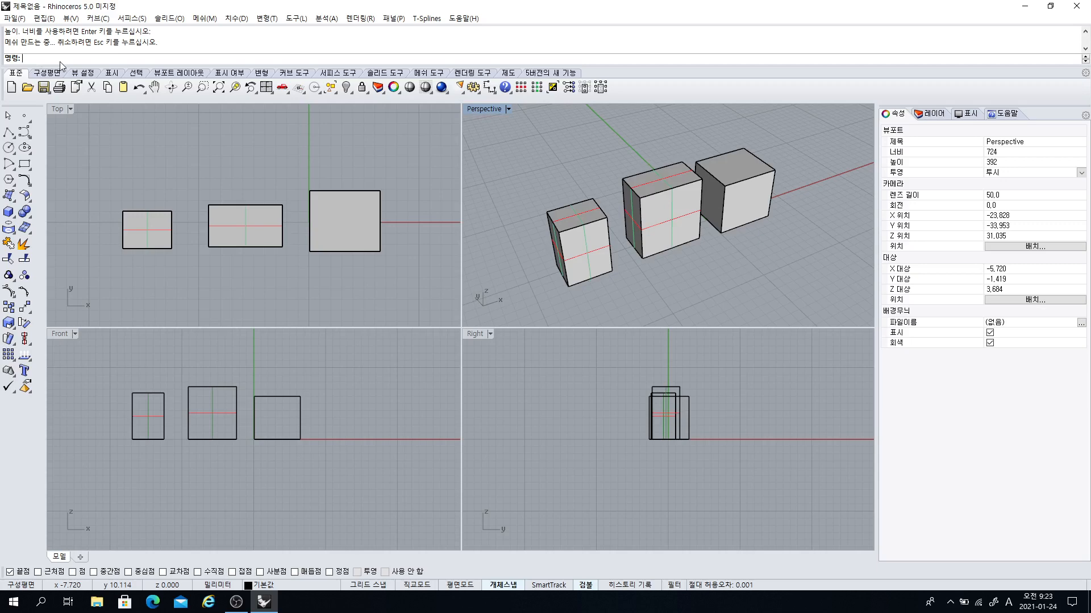
pyautogui.moveTo(678, 215); pyautogui.dragTo(597, 172, button='right')
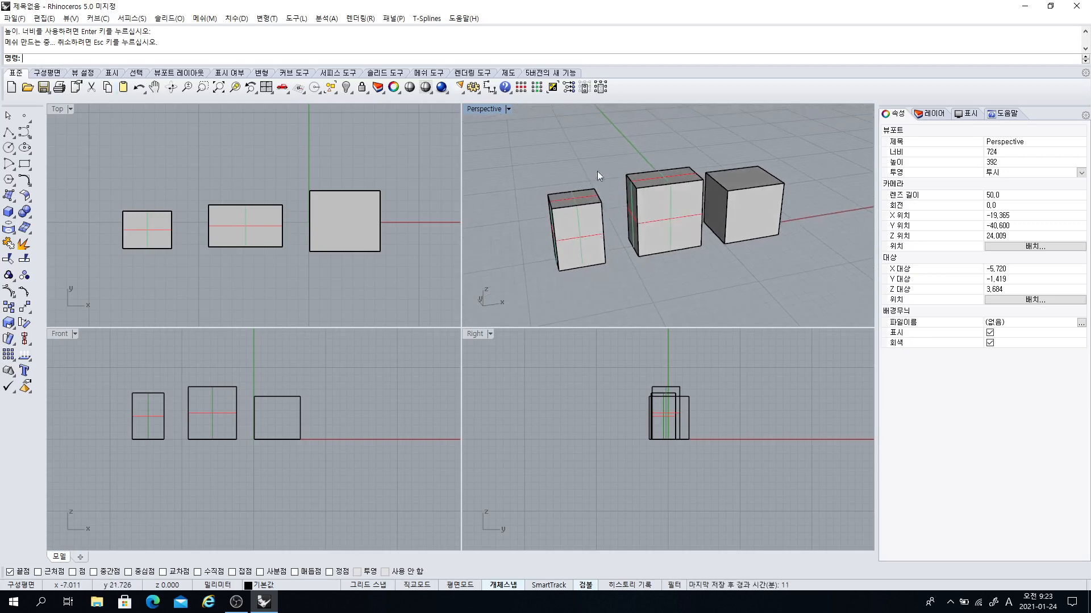
pyautogui.rightClick(86, 63)
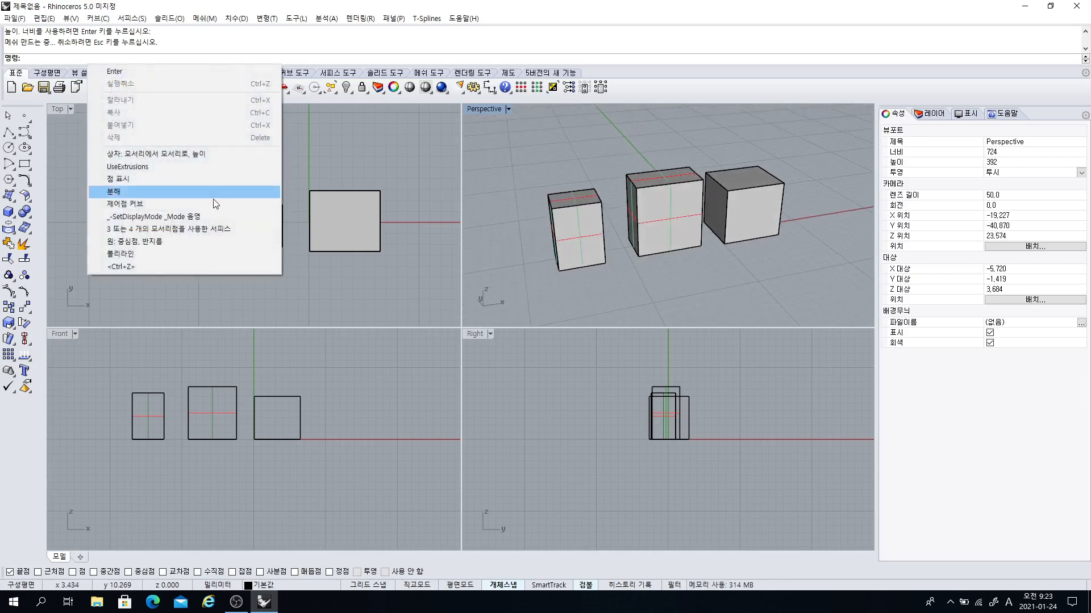
pyautogui.click(187, 197)
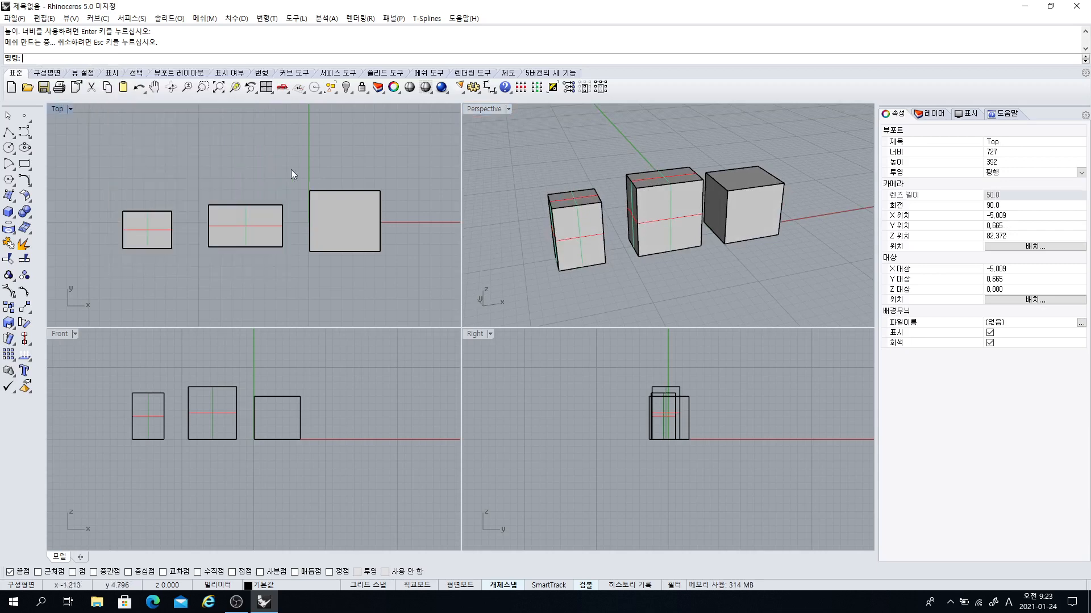
pyautogui.click(8, 115)
# - Run UseExtrusions again to review its Polysurface and Extrusion options, and cancel the command
pyautogui.write('UseExtrusions')
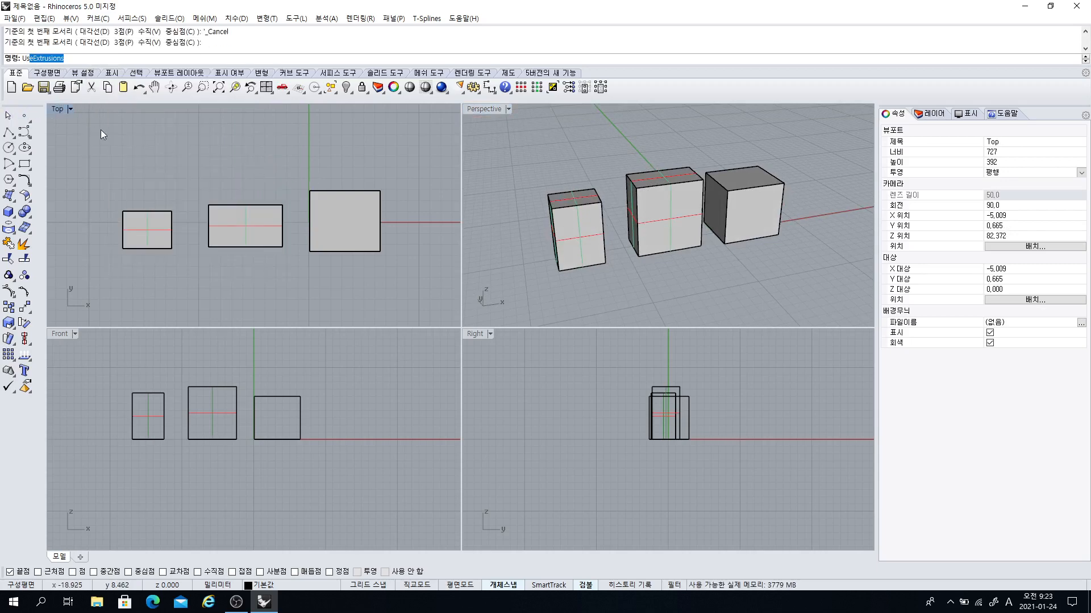
pyautogui.press('Return')
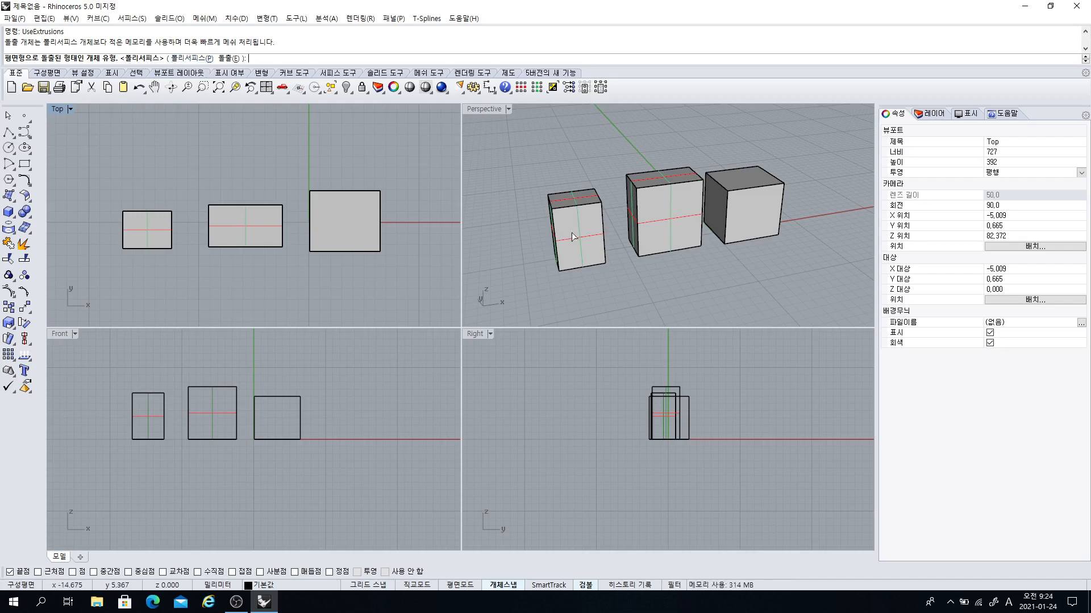
pyautogui.moveTo(572, 238); pyautogui.dragTo(594, 277, button='right')
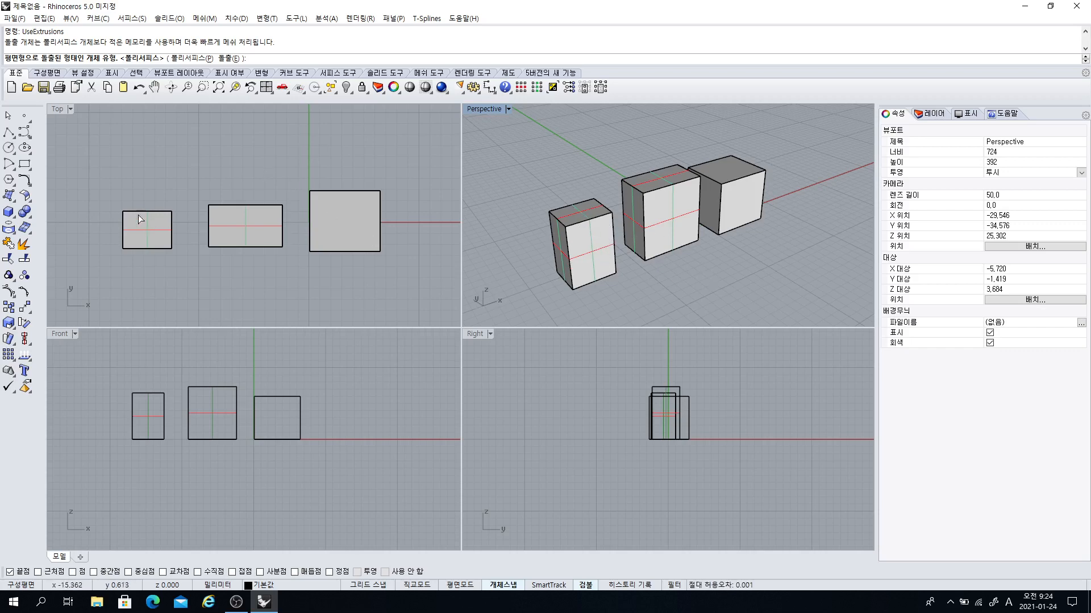
pyautogui.click(9, 117)
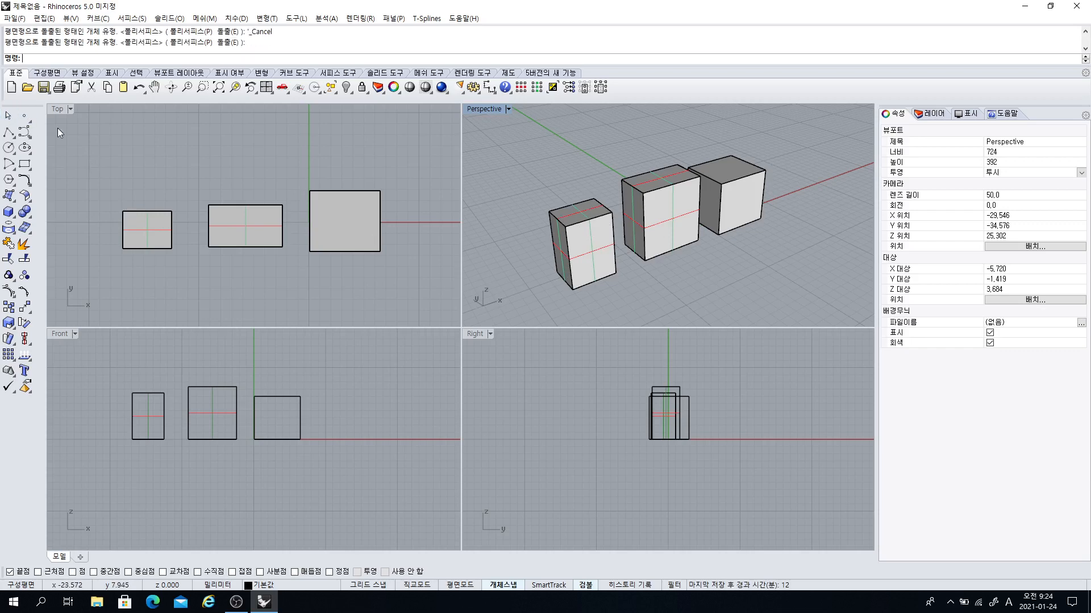
# - Delete all three boxes and undo the deletion
pyautogui.moveTo(617, 246); pyautogui.dragTo(596, 263, button='right')
pyautogui.moveTo(528, 175); pyautogui.dragTo(559, 233, button='right')
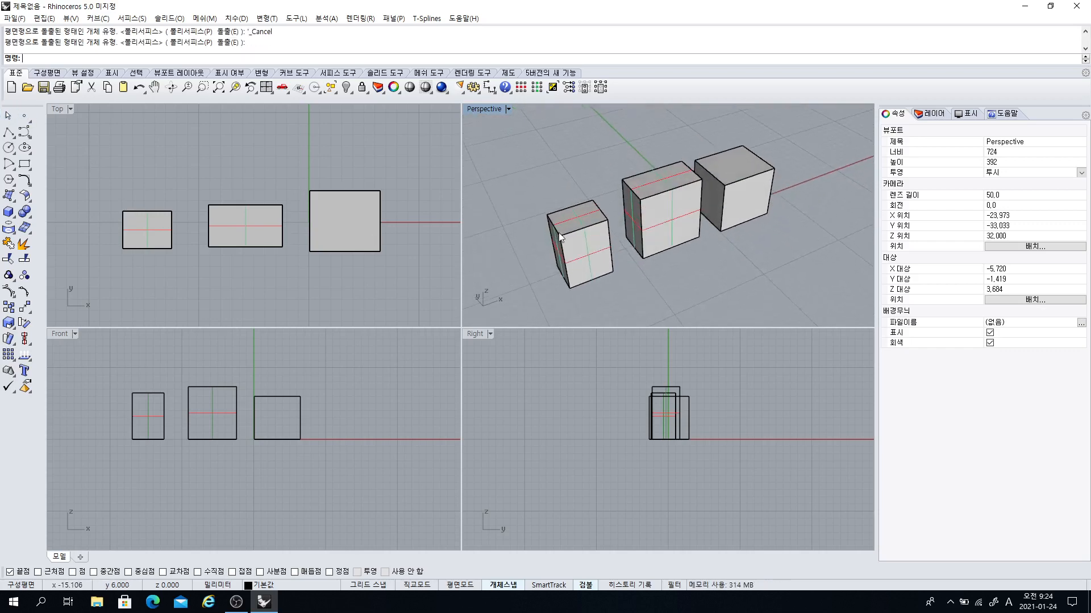
pyautogui.moveTo(386, 271); pyautogui.dragTo(105, 172)
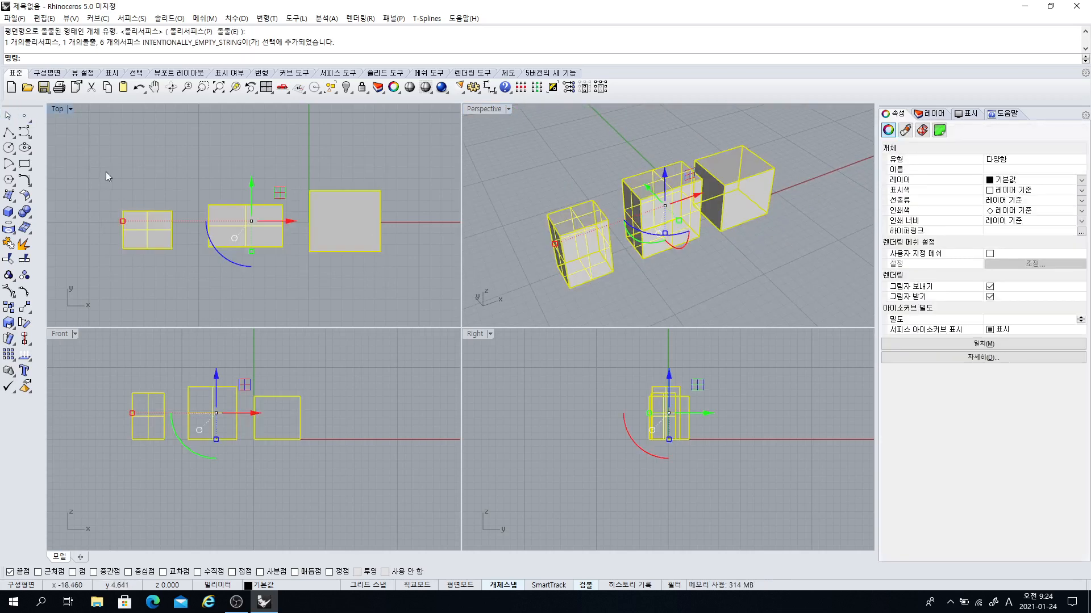
pyautogui.press('Delete')
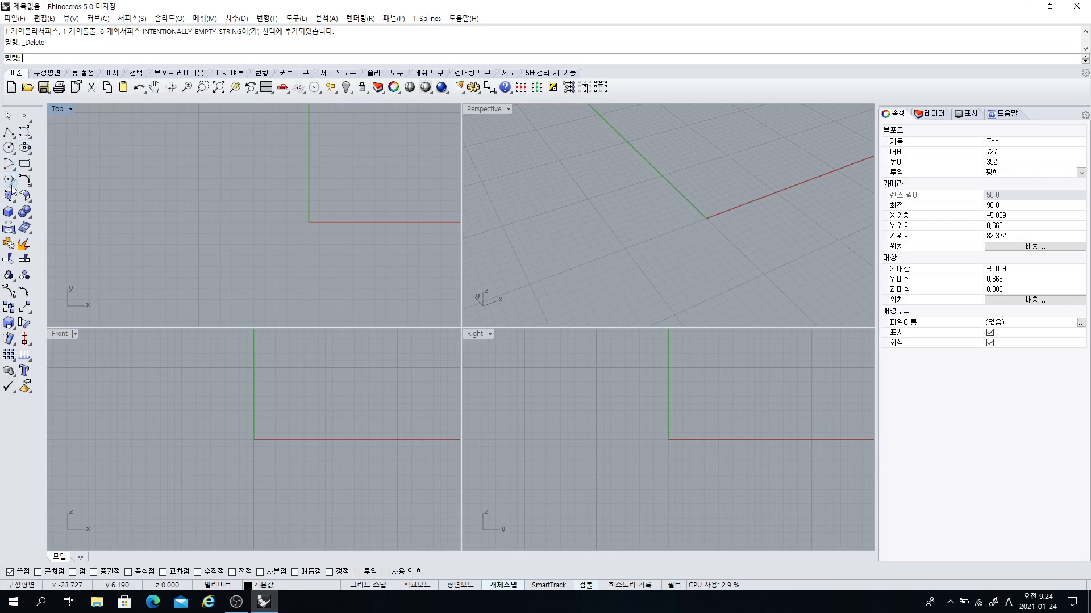
pyautogui.hotkey('ctrl', 'z')
pyautogui.click(233, 241)
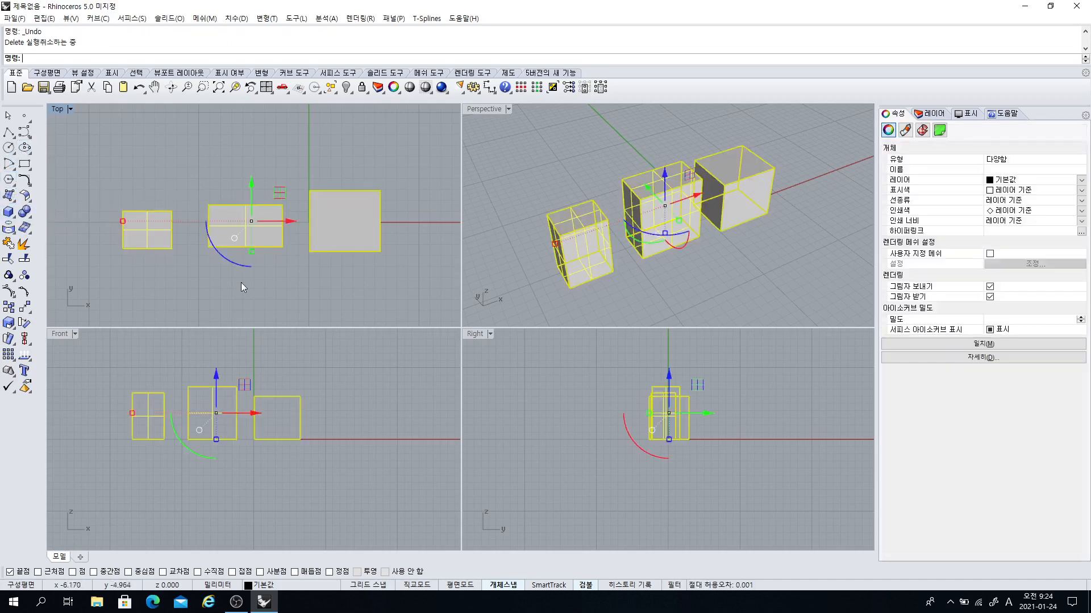
# - Delete only the extrusion-type box that starts on the Y axis
pyautogui.click(410, 260)
pyautogui.click(739, 182)
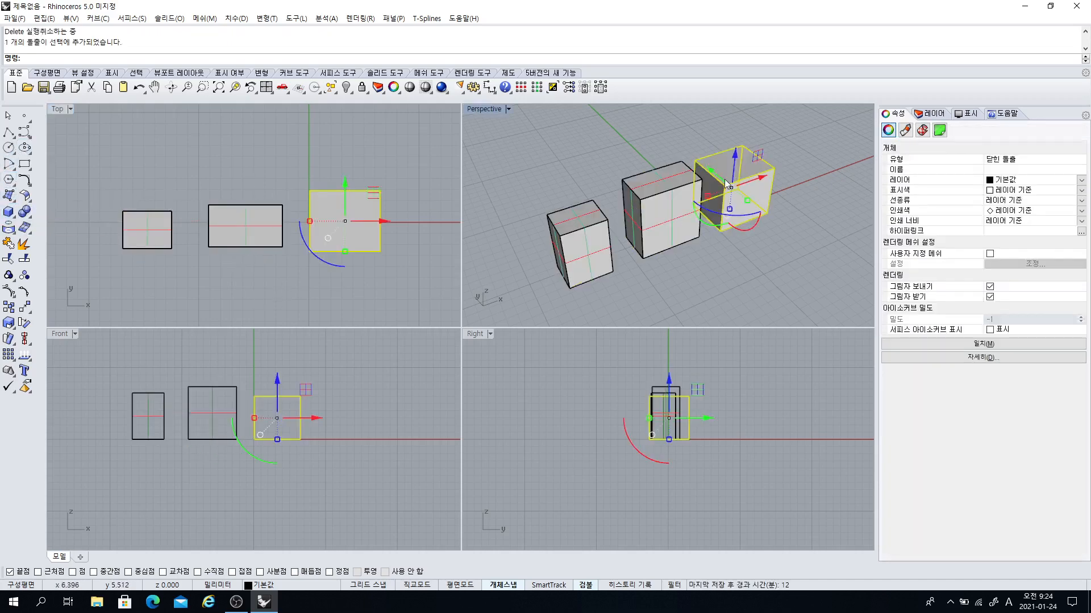
pyautogui.press('Delete')
# - Slide the top surface of the exploded box off along the X axis and examine the box's open interior
pyautogui.scroll(5, 636, 257)
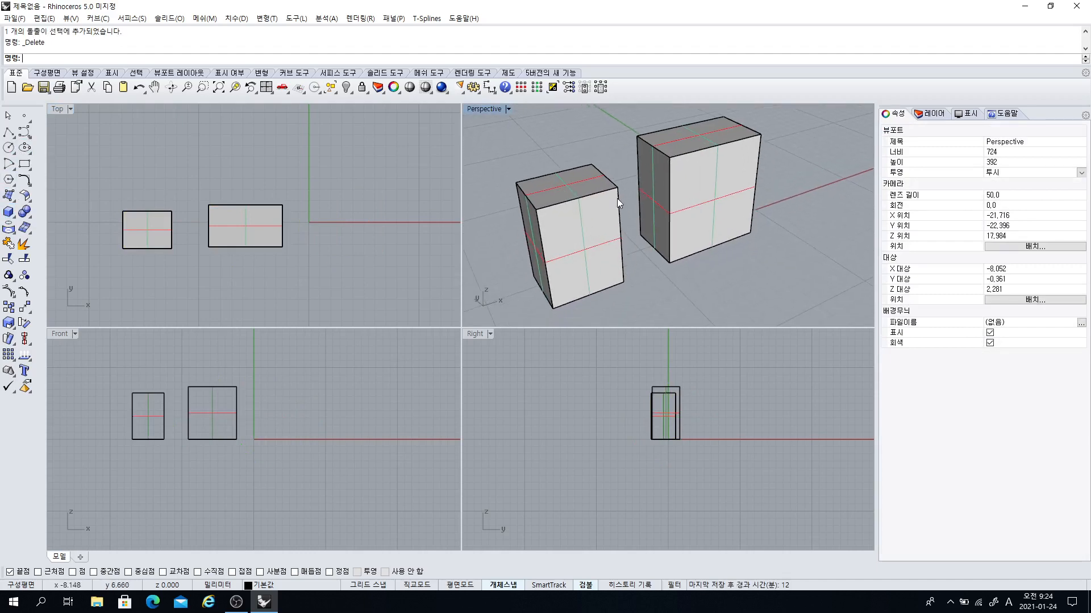
pyautogui.click(617, 199)
pyautogui.keyDown('ctrl'); pyautogui.keyDown('shift'); pyautogui.click(680, 135); pyautogui.keyUp('shift'); pyautogui.keyUp('ctrl')
pyautogui.moveTo(680, 135); pyautogui.dragTo(587, 223, button='right')
pyautogui.moveTo(656, 171); pyautogui.dragTo(758, 157)
pyautogui.click(742, 217)
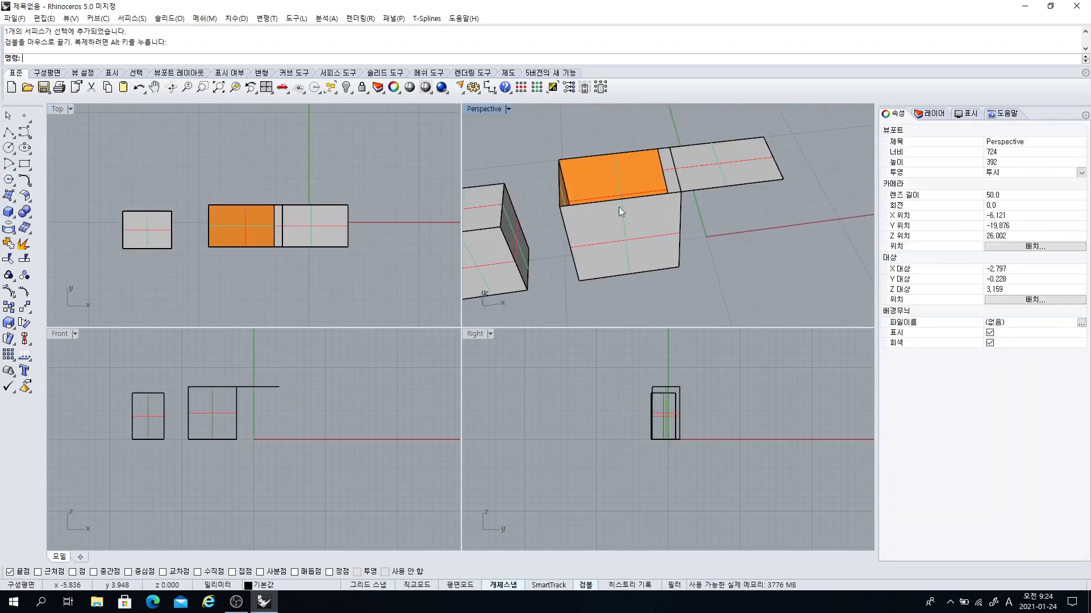
pyautogui.moveTo(619, 207)
pyautogui.mouseDown(button='right')
pyautogui.moveTo(656, 224)
pyautogui.moveTo(641, 225)
pyautogui.moveTo(609, 180)
pyautogui.moveTo(606, 225)
pyautogui.moveTo(599, 209)
pyautogui.mouseUp(button='right')
pyautogui.scroll(6, 588, 184)
pyautogui.scroll(-5, 658, 221)
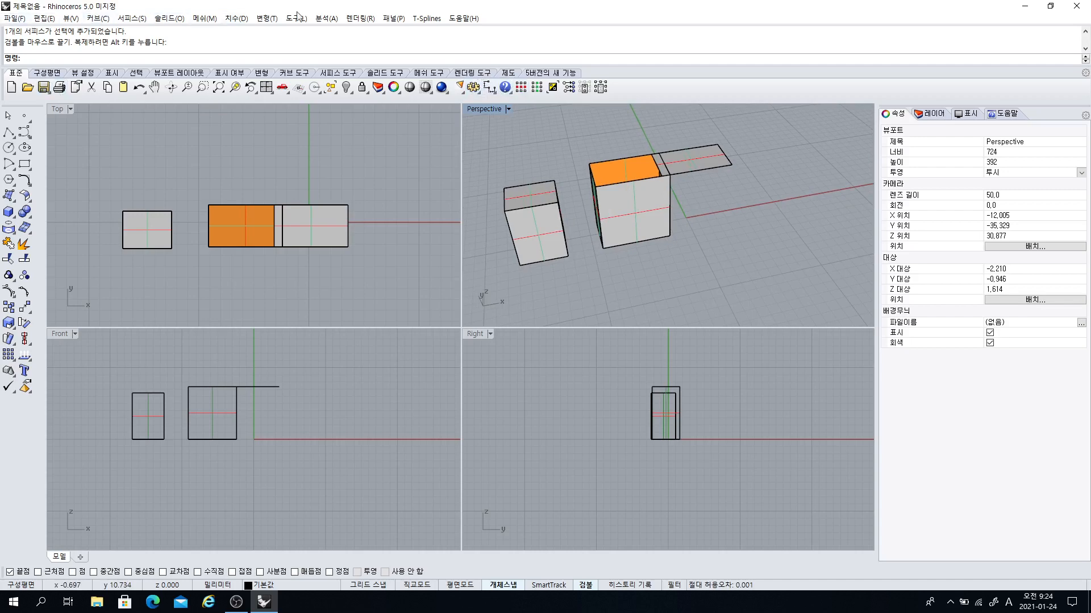
# - Browse the construction plane, view setup, display, selection, viewport layout and visibility tool sets
pyautogui.click(46, 73)
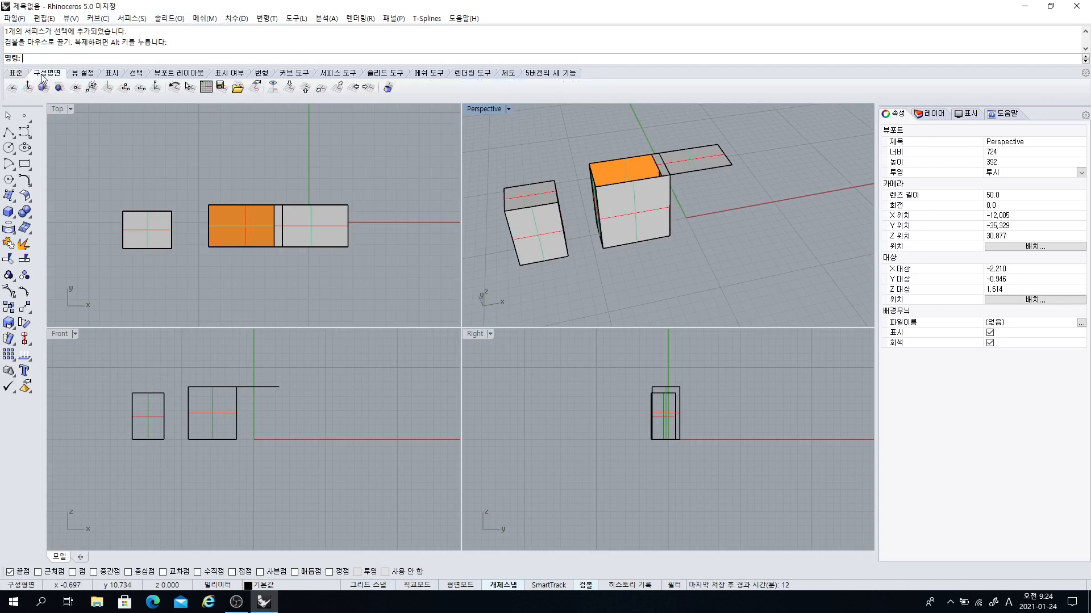
pyautogui.click(89, 73)
pyautogui.click(110, 74)
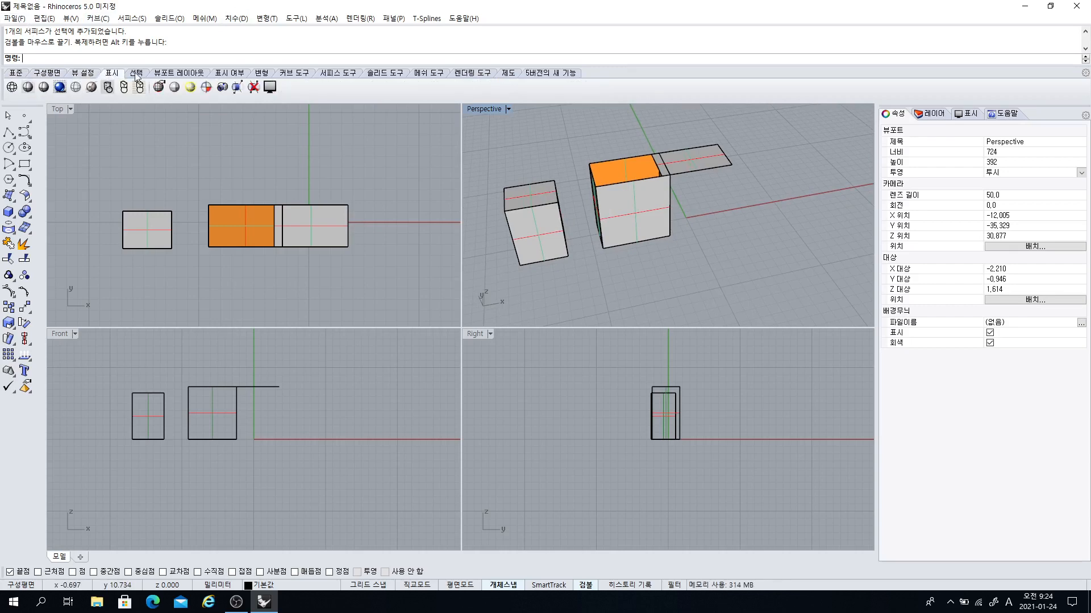
pyautogui.click(136, 73)
pyautogui.click(167, 74)
pyautogui.click(223, 74)
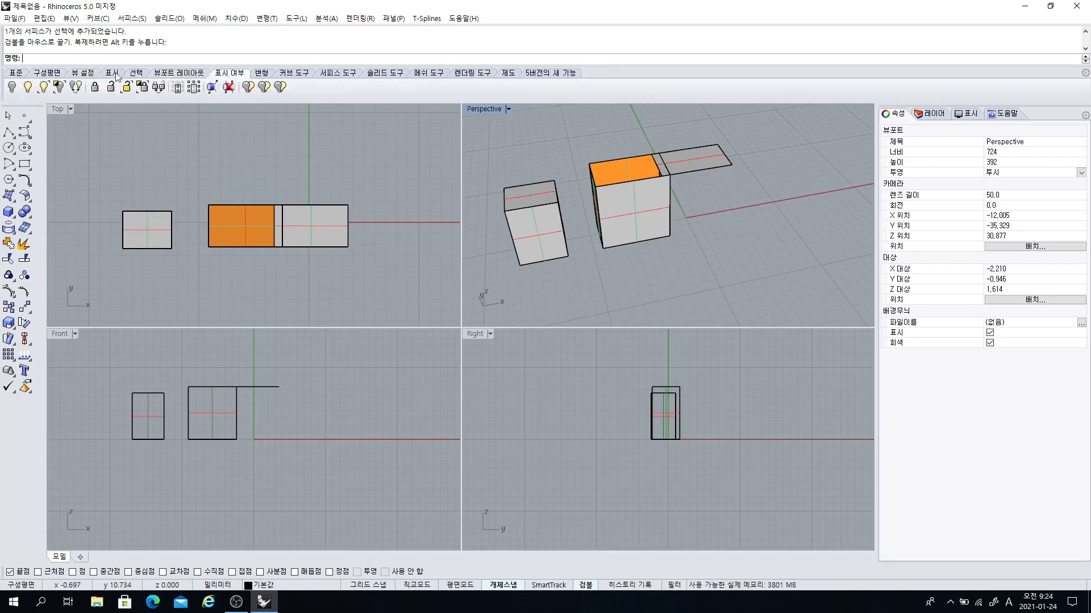
# - Open the Rhino options and view the available display languages on the Appearance (화면표시) page
pyautogui.click(16, 73)
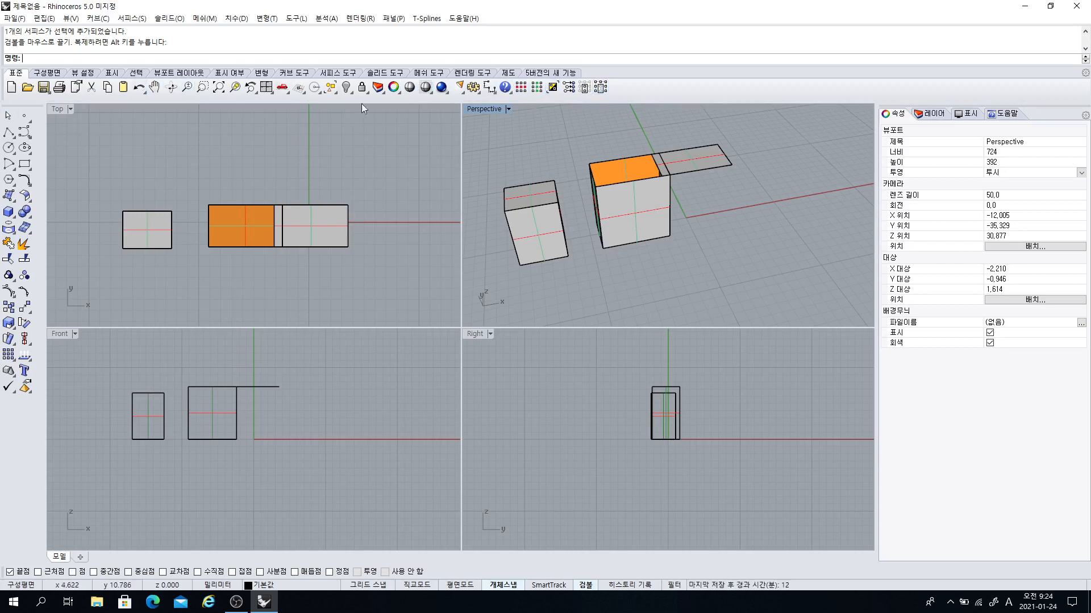
pyautogui.click(474, 88)
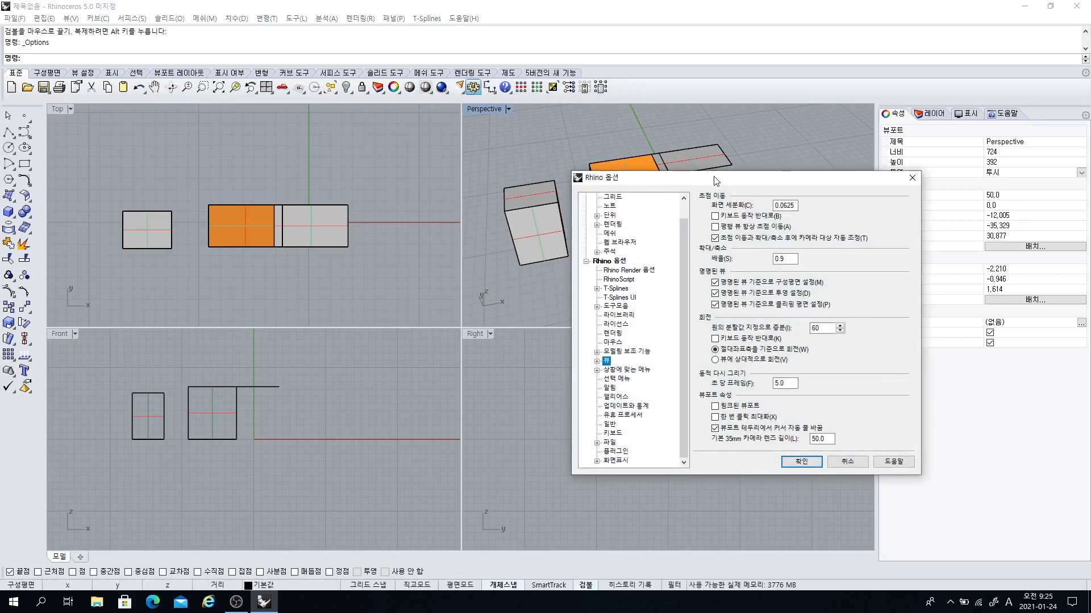
pyautogui.moveTo(714, 180); pyautogui.dragTo(628, 137)
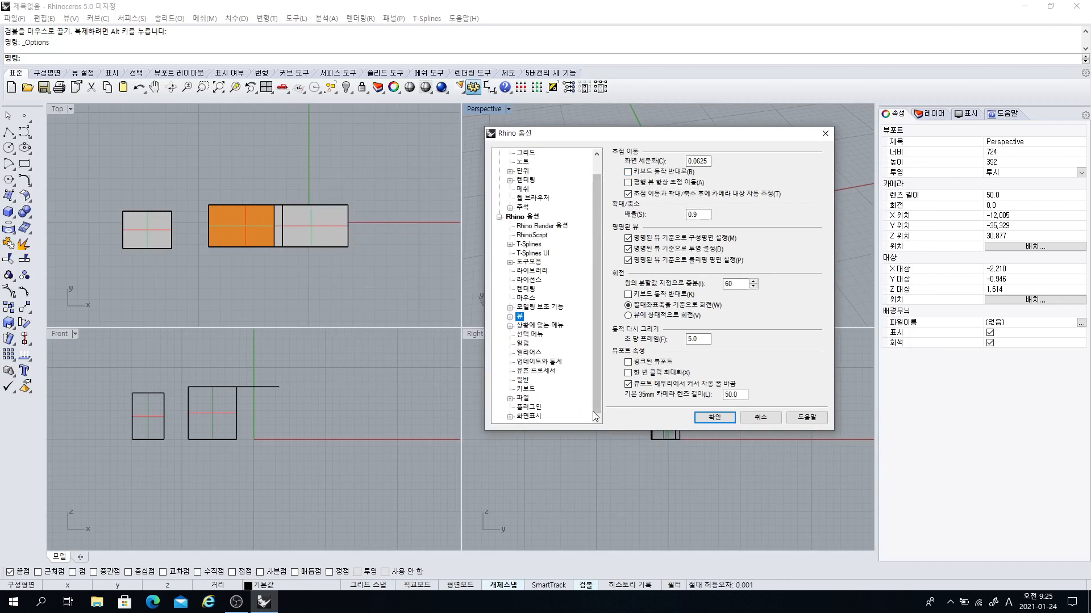
pyautogui.click(523, 418)
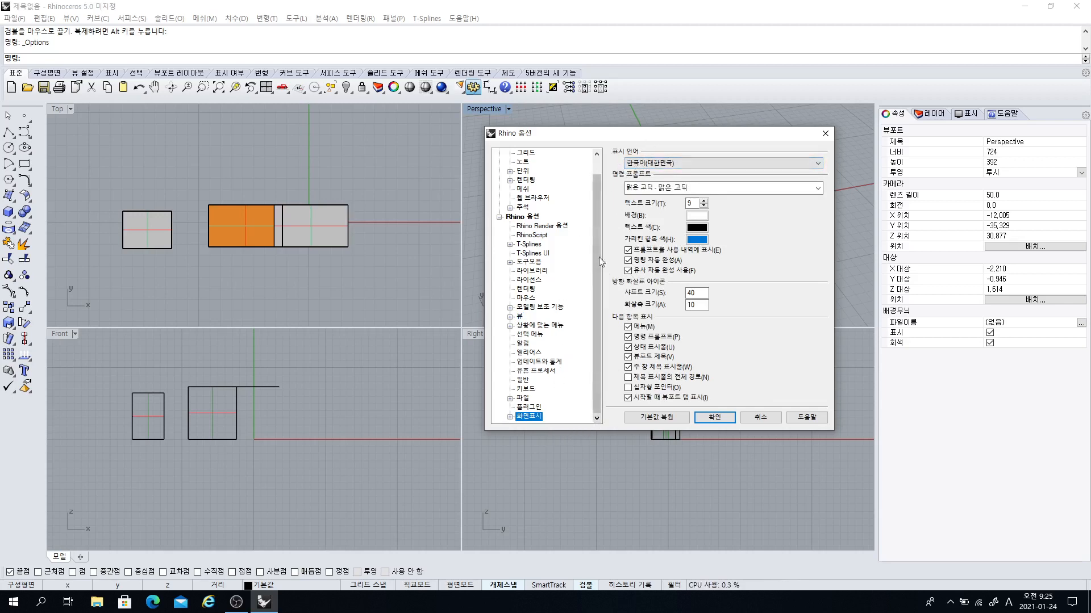
pyautogui.click(819, 166)
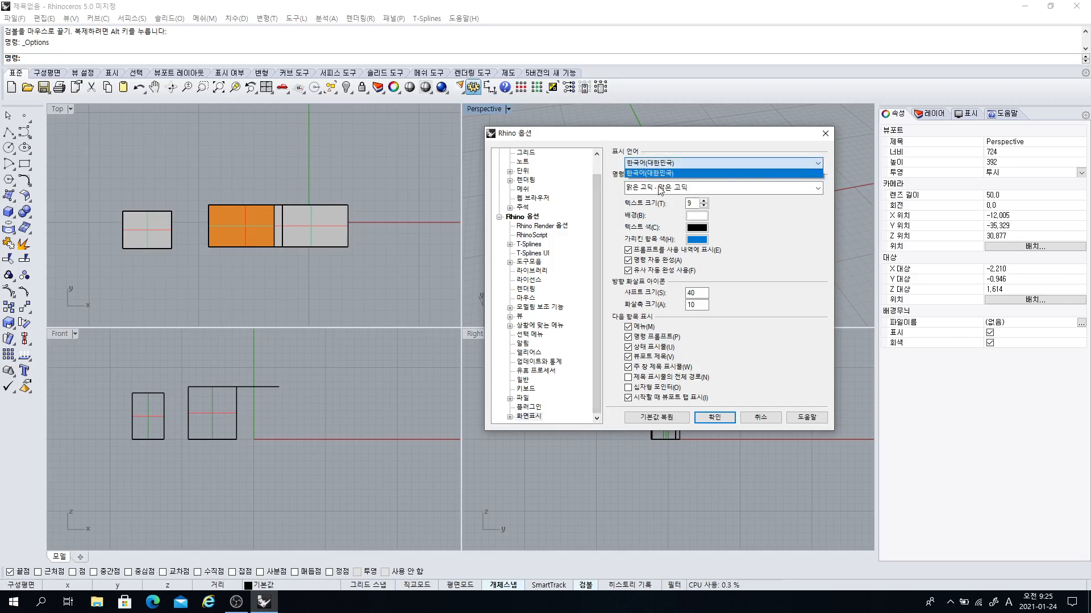
pyautogui.click(732, 162)
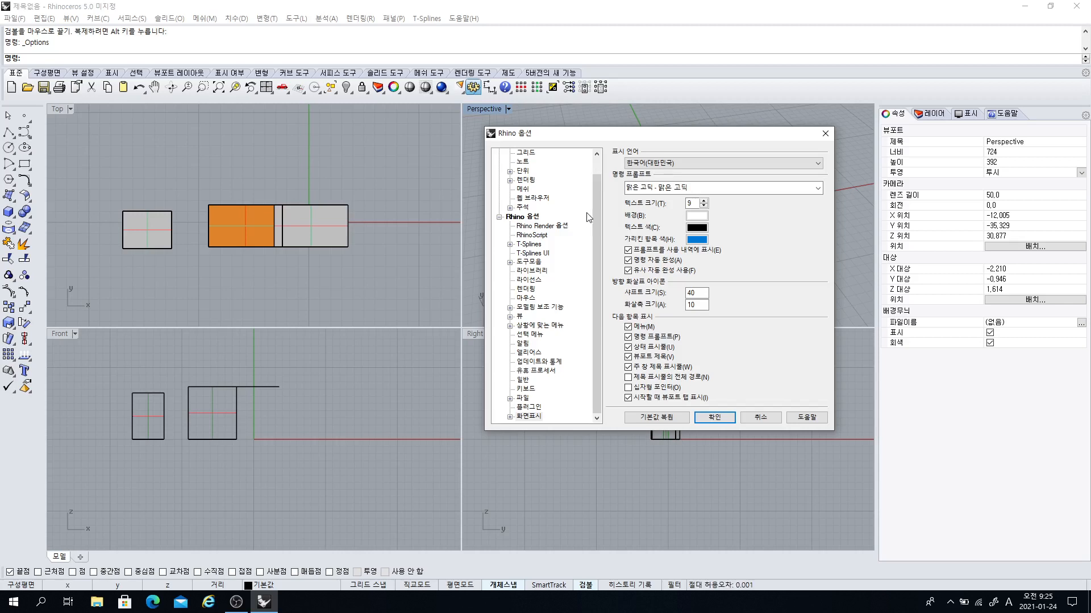
# - Expand the Appearance (화면표시) branch of the options to view its sub-page, and collapse it again
pyautogui.click(523, 419)
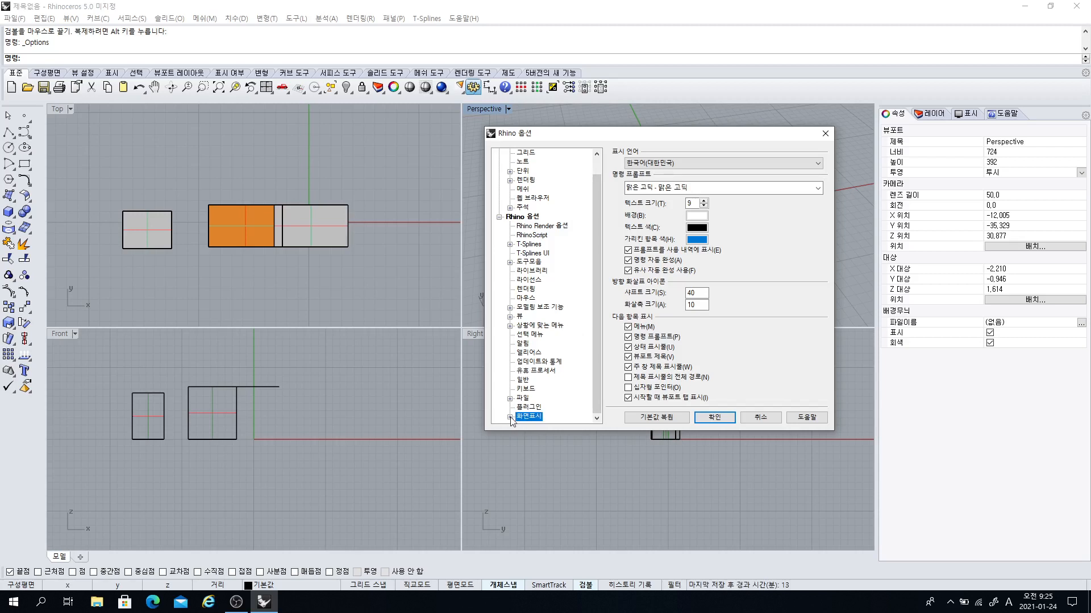
pyautogui.click(510, 418)
pyautogui.click(510, 409)
pyautogui.click(510, 418)
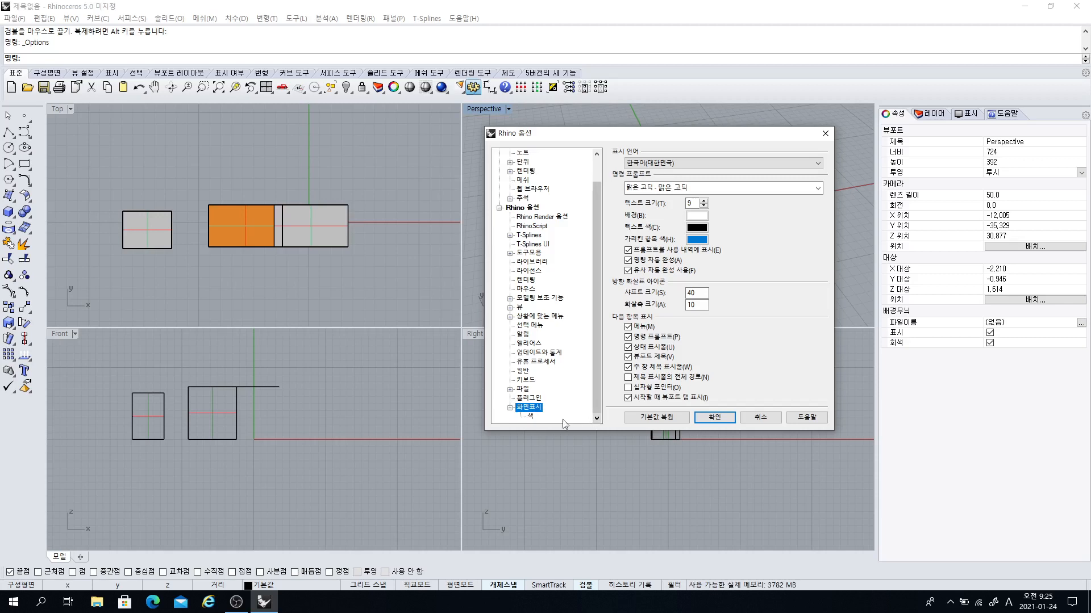
pyautogui.click(510, 409)
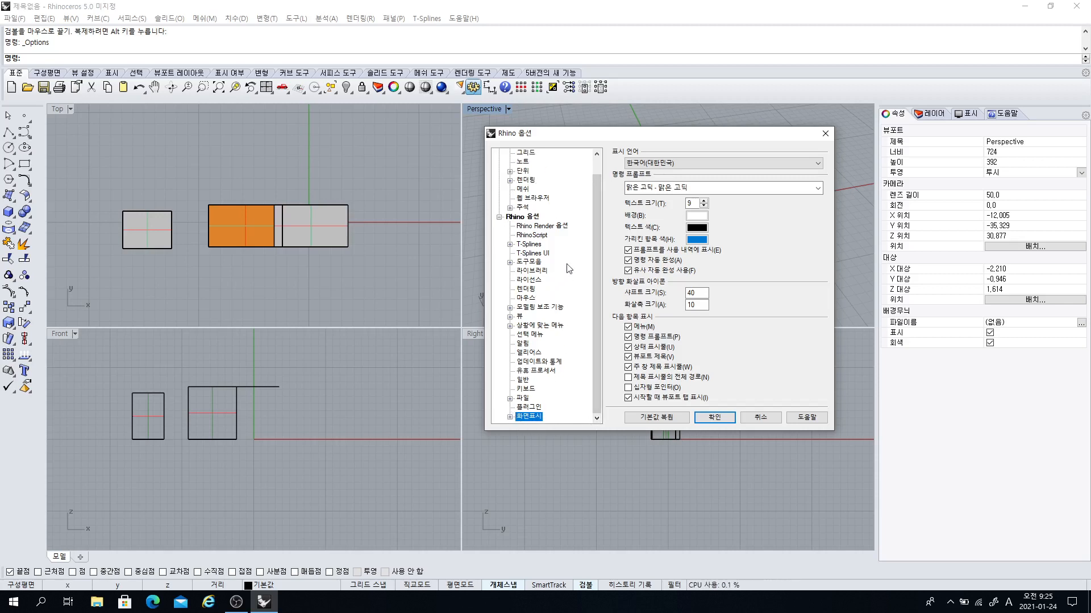
# - Collapse and re-expand the Document Properties (문서 속성) and Rhino Options (Rhino 옵션) branches to review how the settings are organised
pyautogui.moveTo(594, 251); pyautogui.dragTo(594, 233)
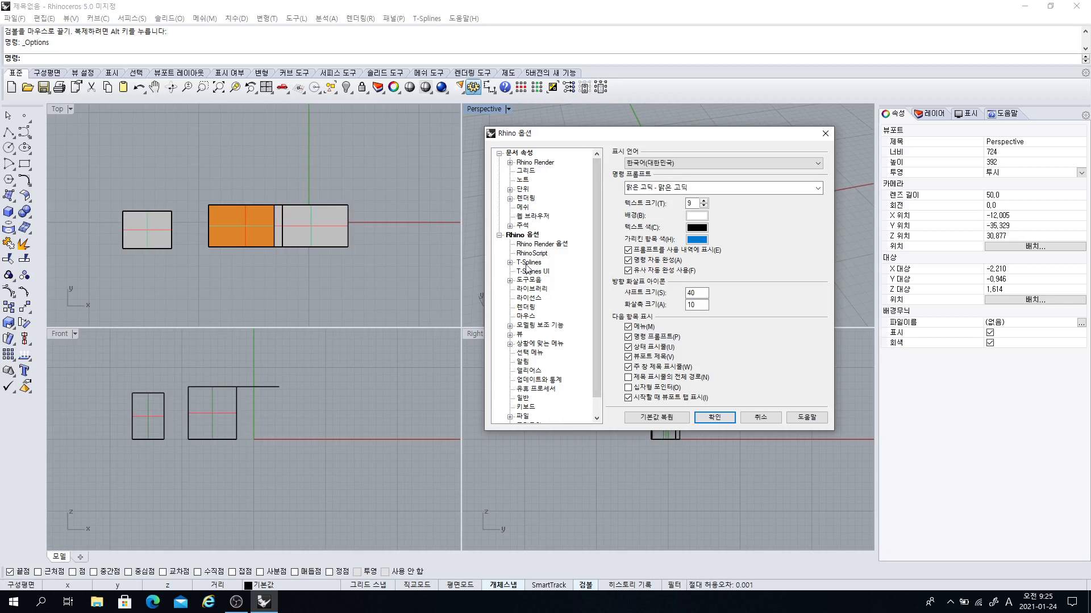
pyautogui.scroll(-1, 590, 295)
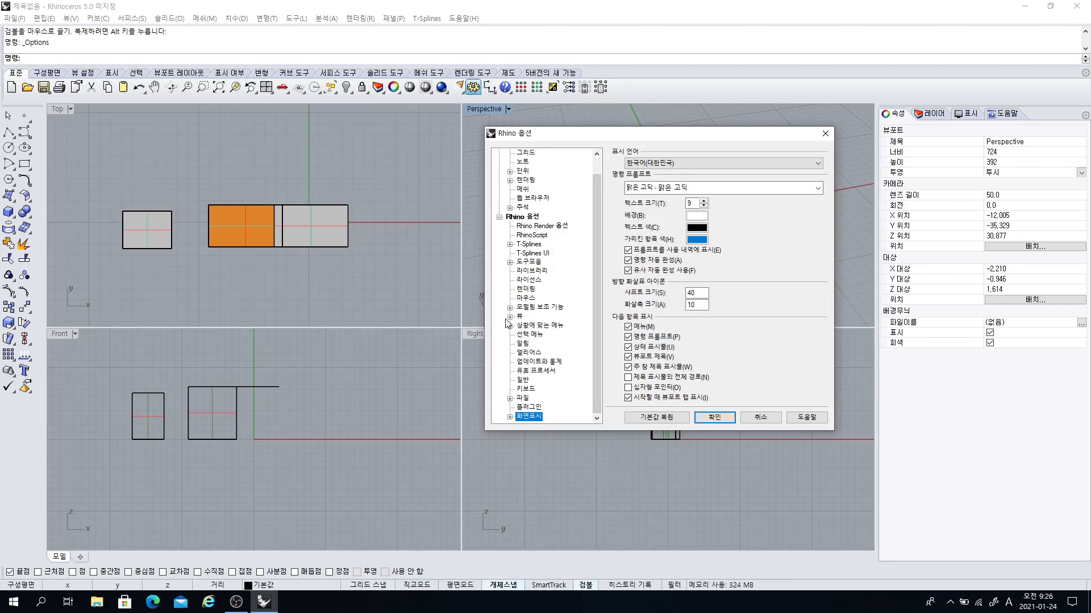
pyautogui.scroll(1, 591, 249)
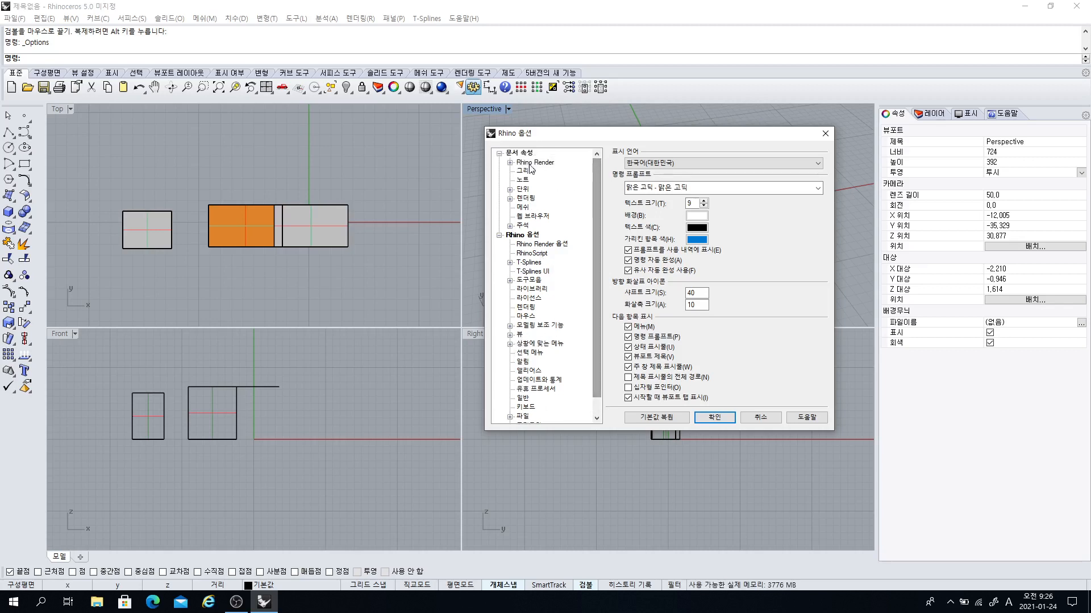
pyautogui.click(500, 153)
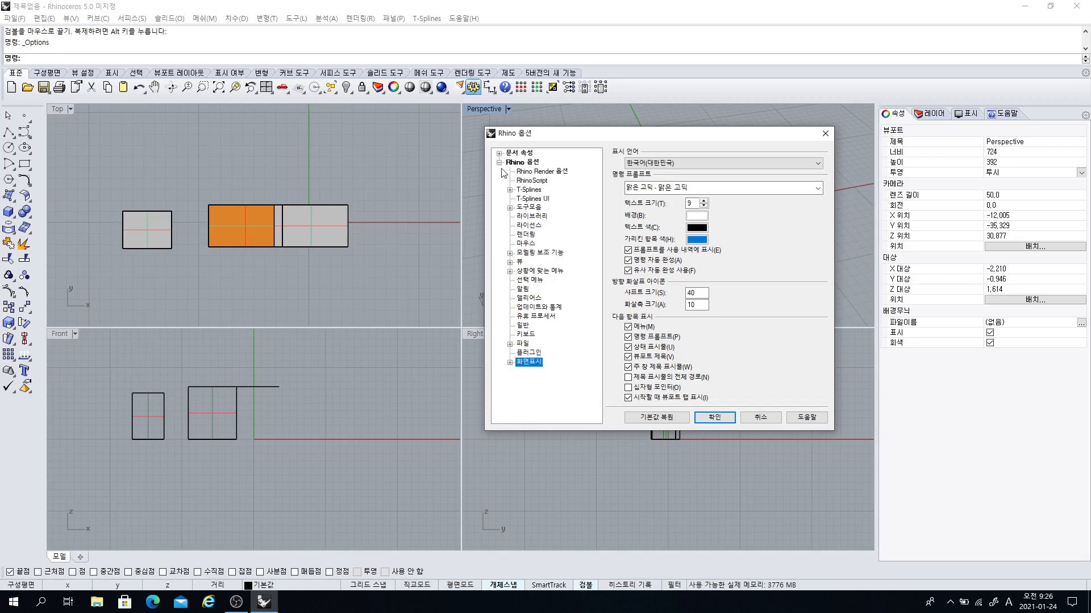
pyautogui.click(499, 162)
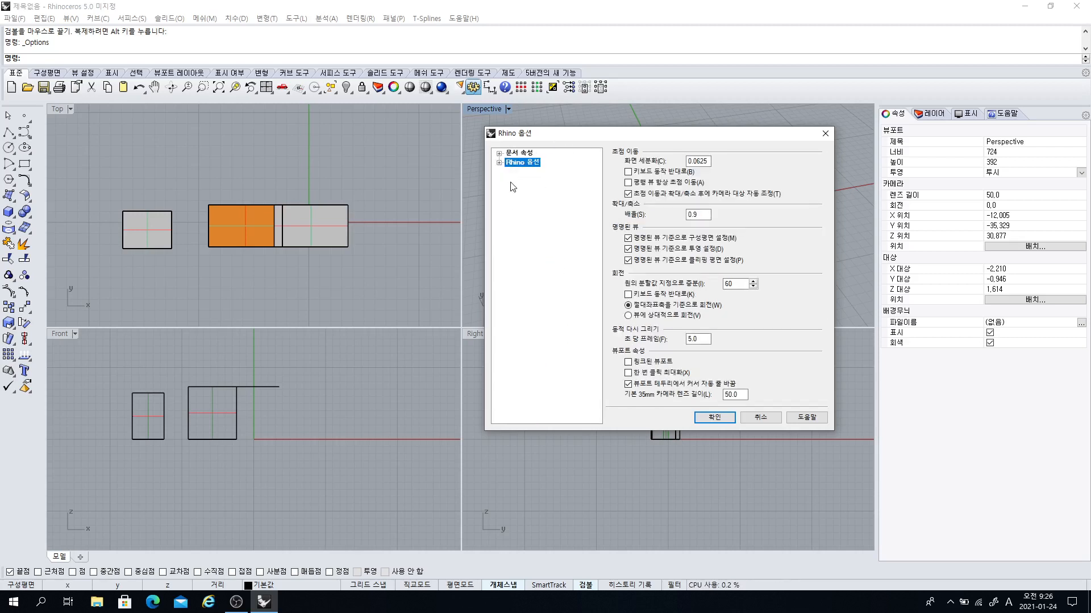
pyautogui.click(498, 154)
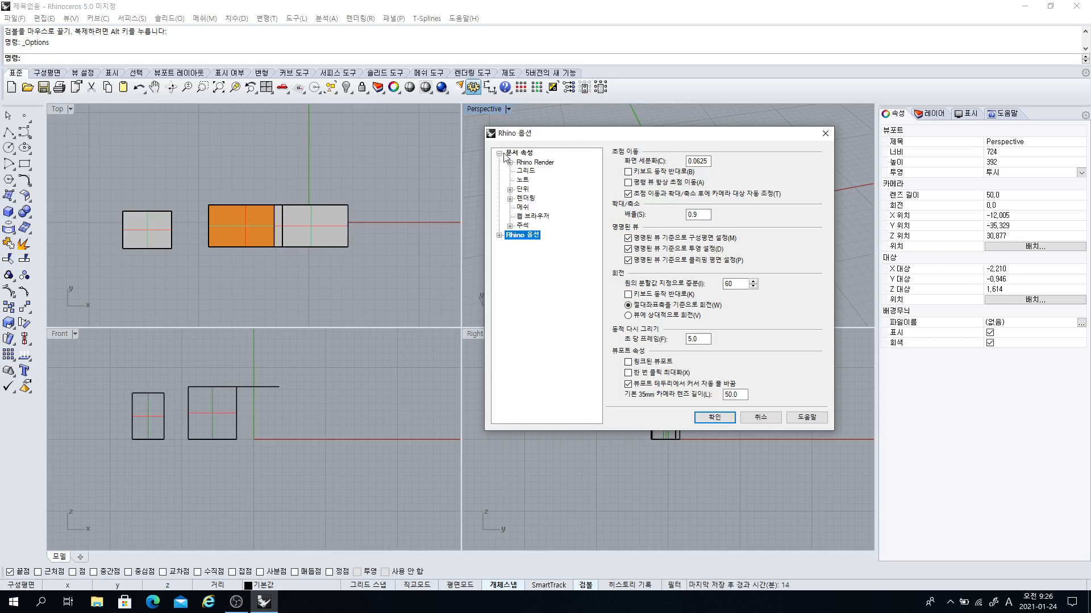
pyautogui.click(499, 236)
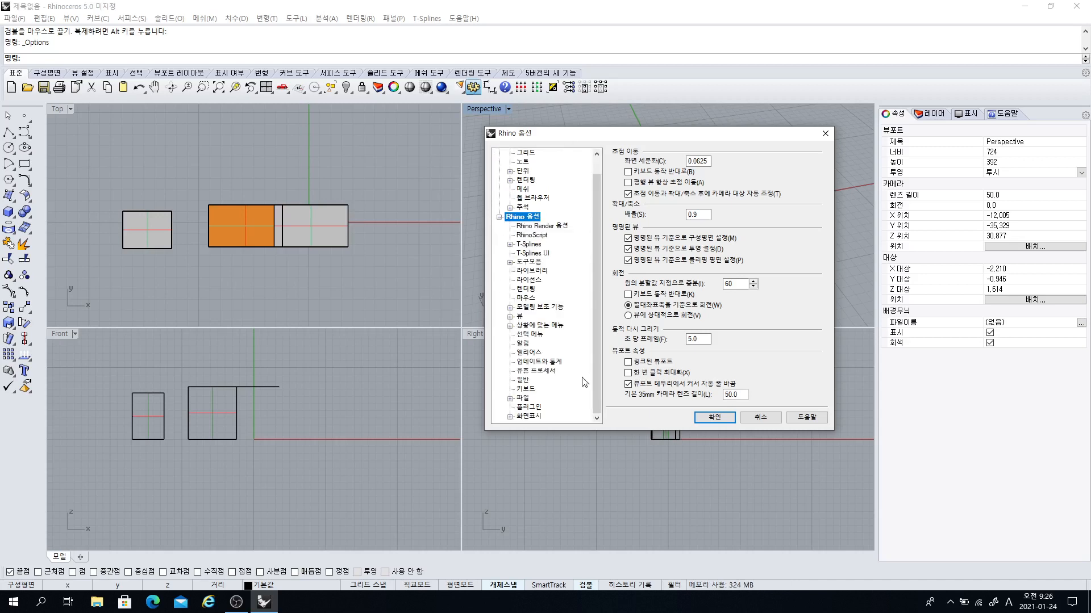
# - Open the Display Modes (표시 모드) page under the View (뷰) options and expand its list of modes
pyautogui.click(519, 317)
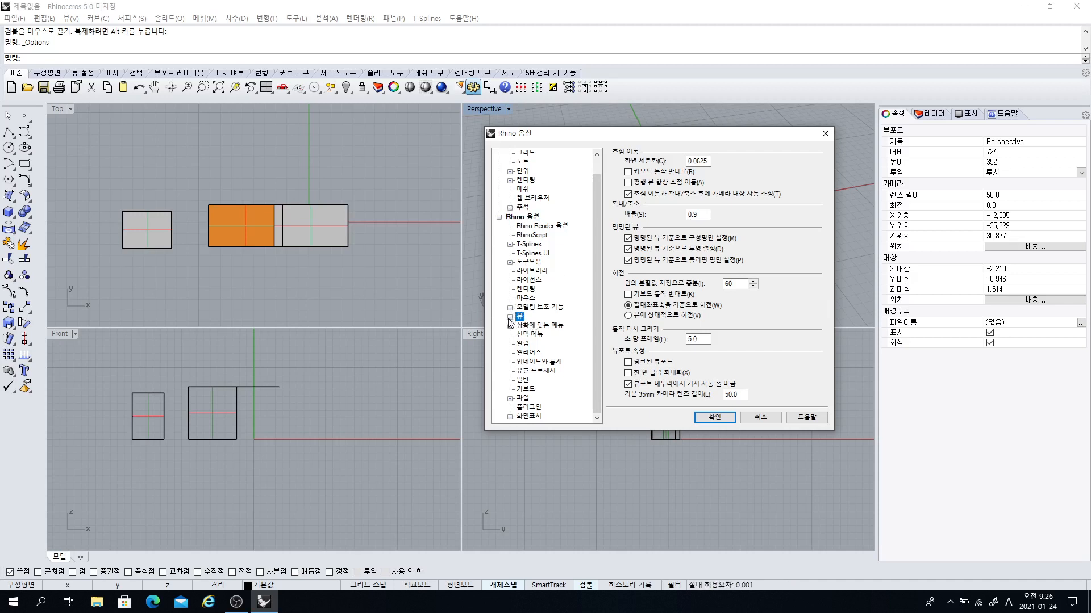
pyautogui.click(509, 317)
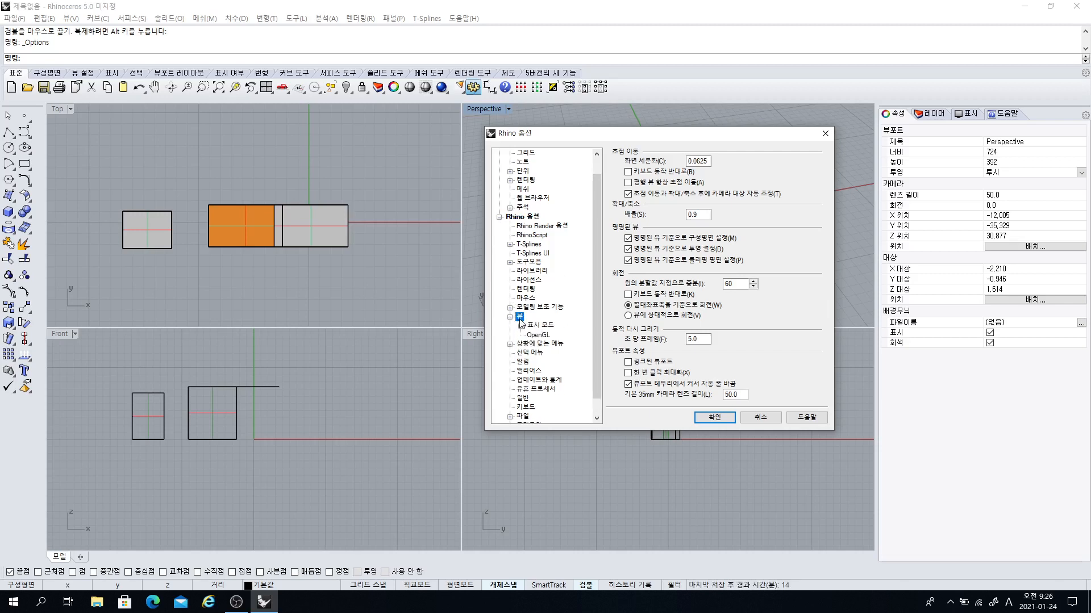
pyautogui.click(510, 318)
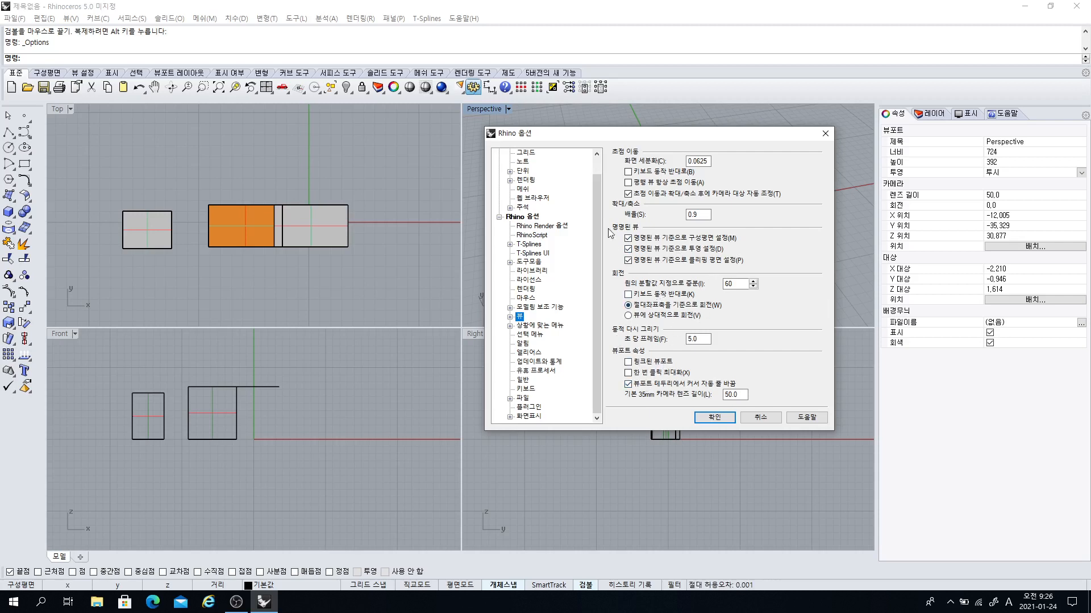
pyautogui.click(510, 319)
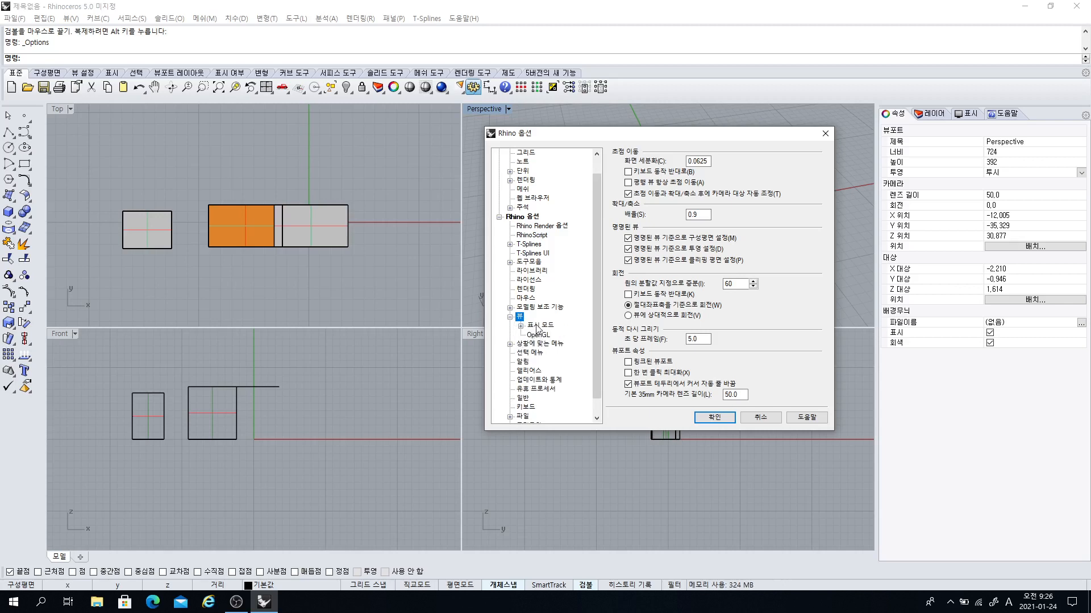
pyautogui.click(538, 326)
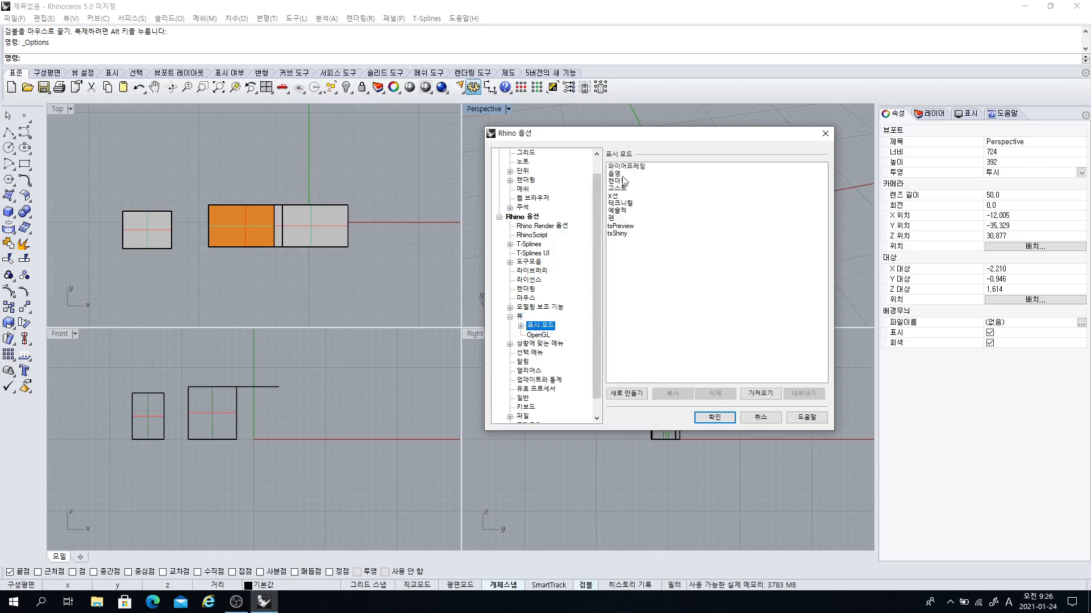
pyautogui.click(521, 327)
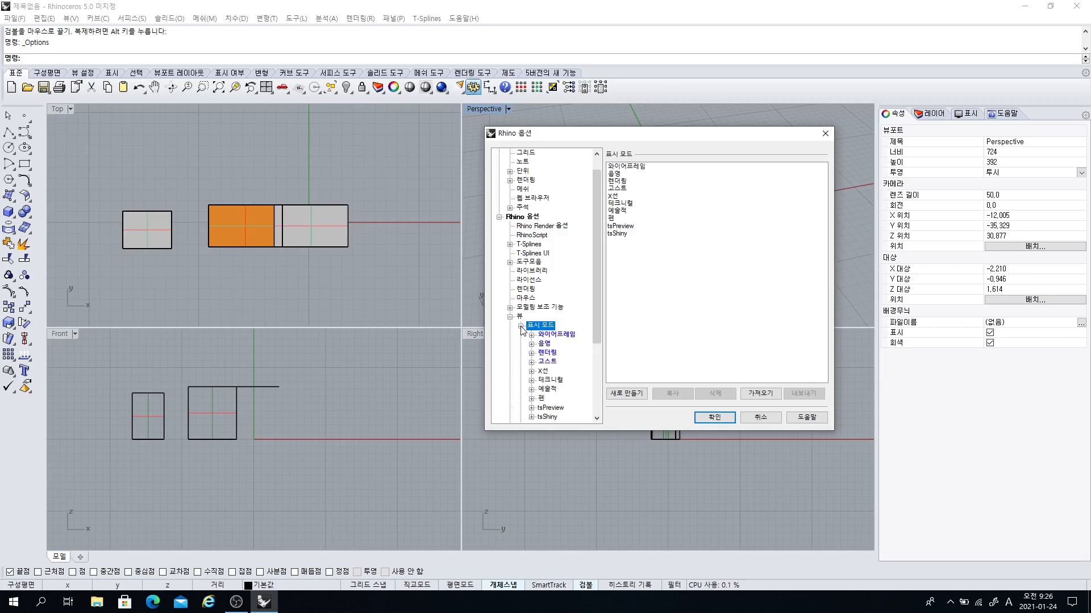
pyautogui.scroll(-3, 595, 268)
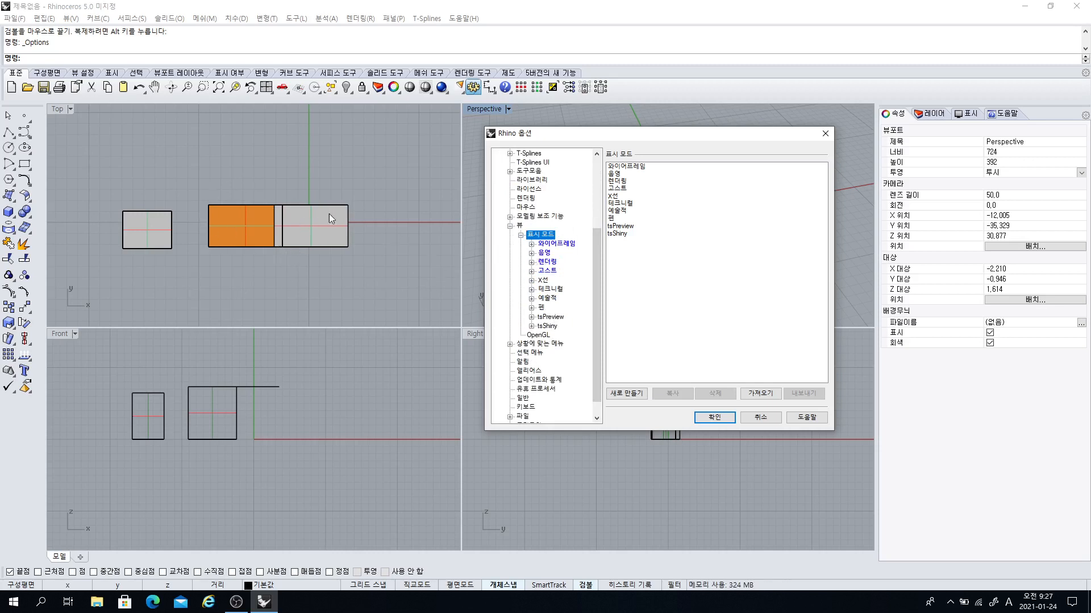
# - Set the backface setting (뒷면 설정) of the Shaded (음영) display mode to use front face settings (앞면 설정 사용) and apply it
pyautogui.click(544, 253)
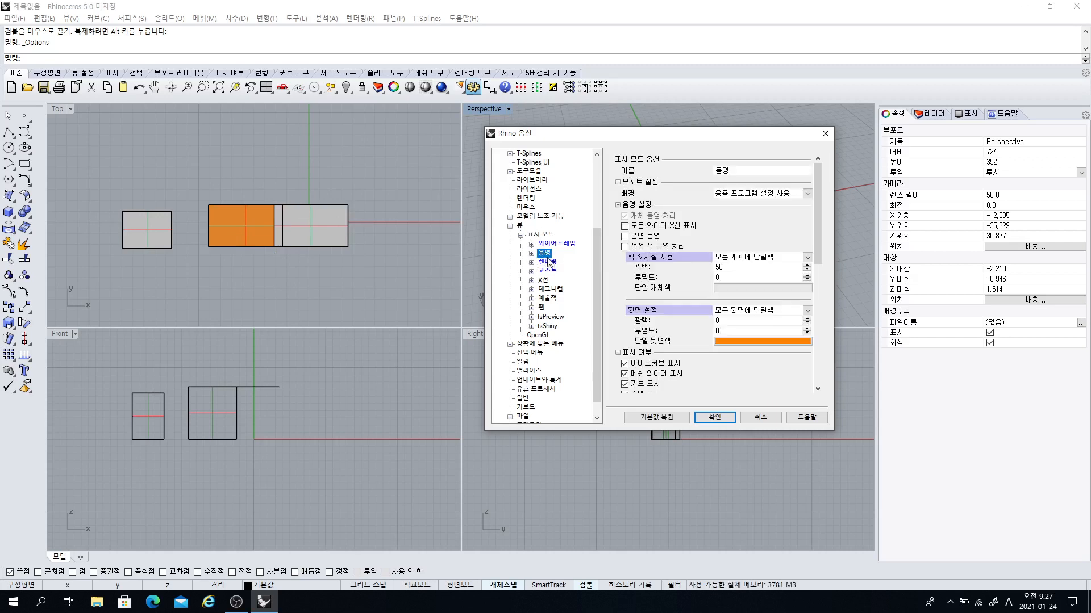
pyautogui.click(531, 254)
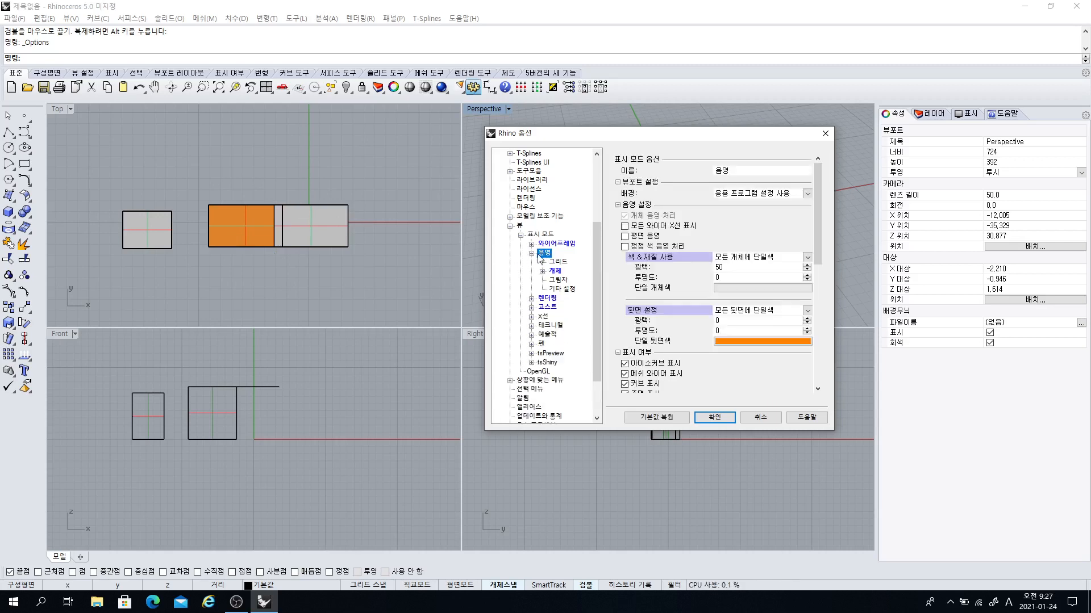
pyautogui.doubleClick(544, 254)
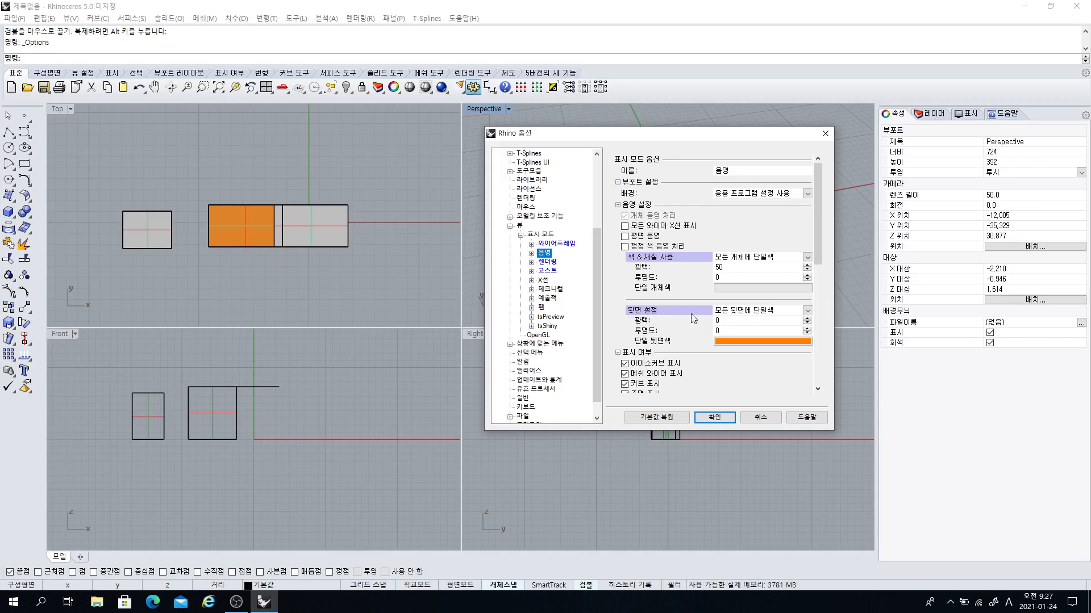
pyautogui.moveTo(821, 257); pyautogui.dragTo(819, 295)
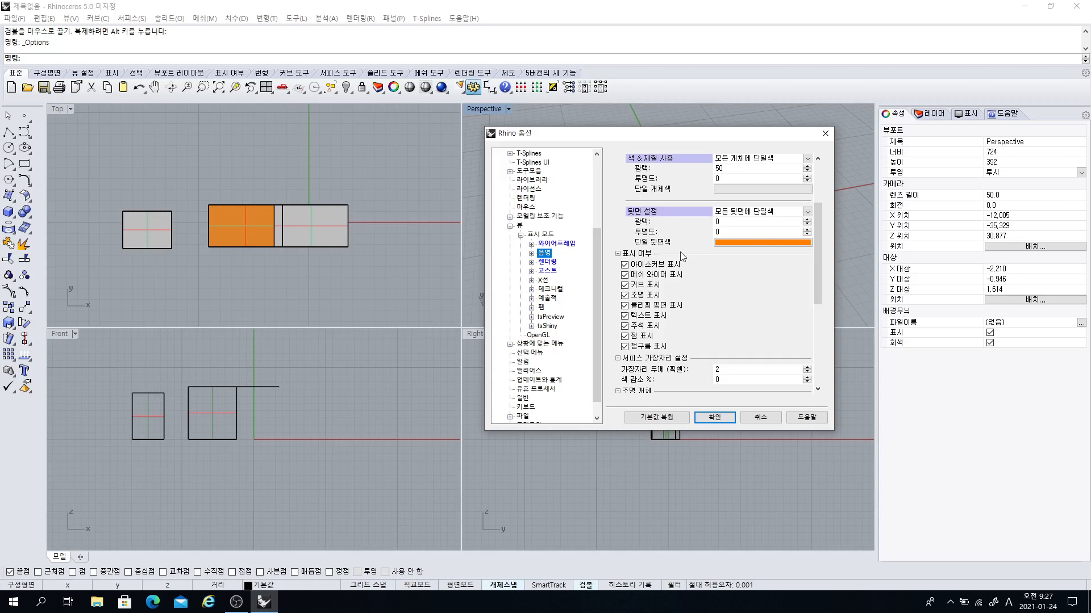
pyautogui.click(808, 210)
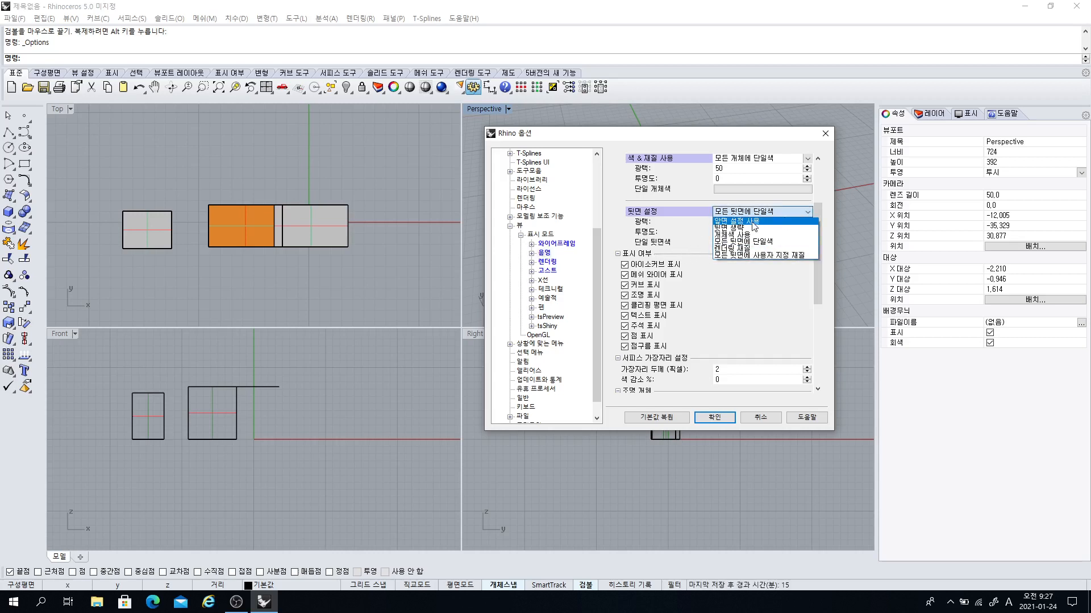
pyautogui.click(753, 222)
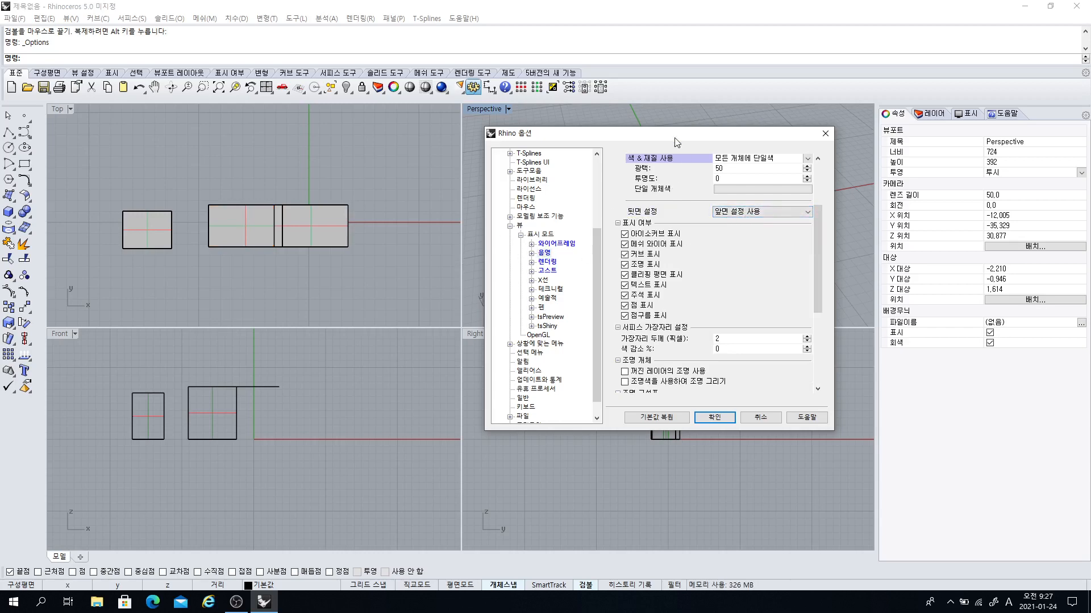
pyautogui.moveTo(676, 142); pyautogui.dragTo(367, 334)
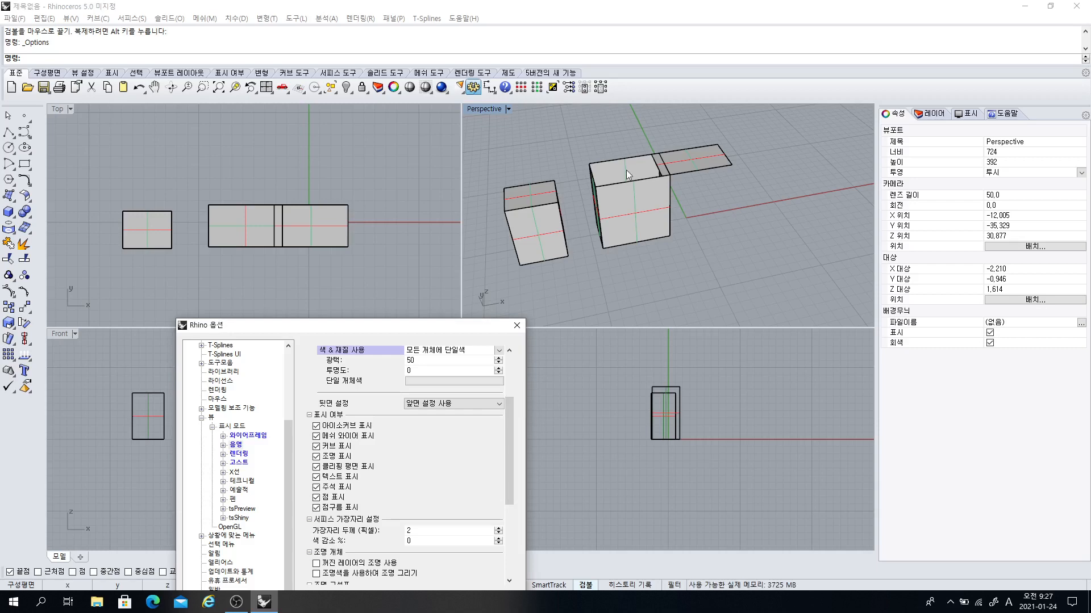
pyautogui.moveTo(427, 324); pyautogui.dragTo(396, 199)
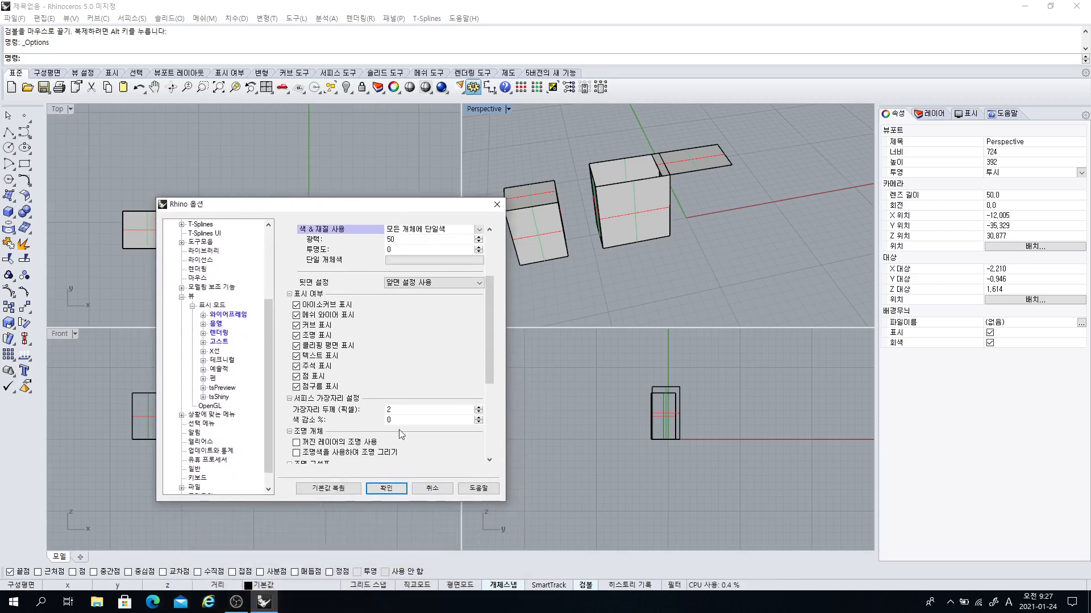
pyautogui.click(391, 490)
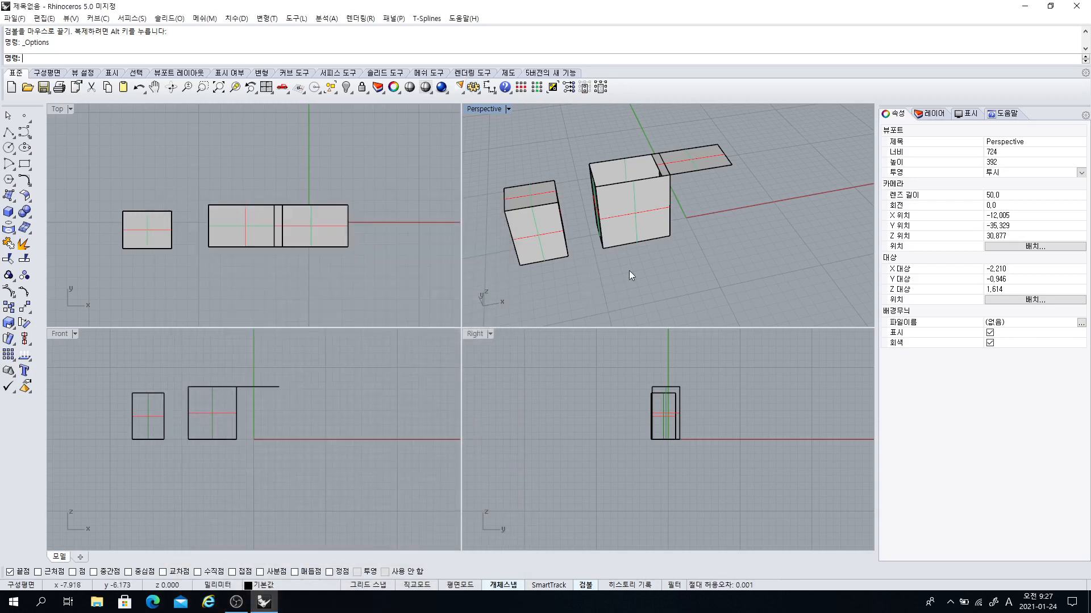
# - Examine the open box's interior in the Perspective view to check how its back faces are displayed
pyautogui.moveTo(629, 271); pyautogui.dragTo(649, 237, button='right')
pyautogui.scroll(5, 648, 237)
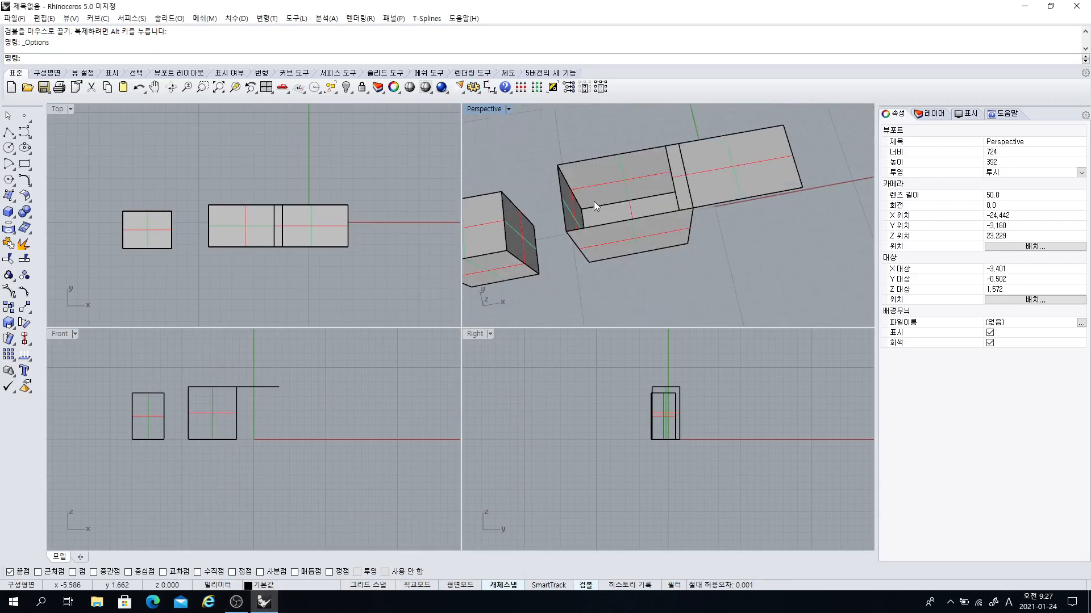
pyautogui.scroll(-4, 590, 196)
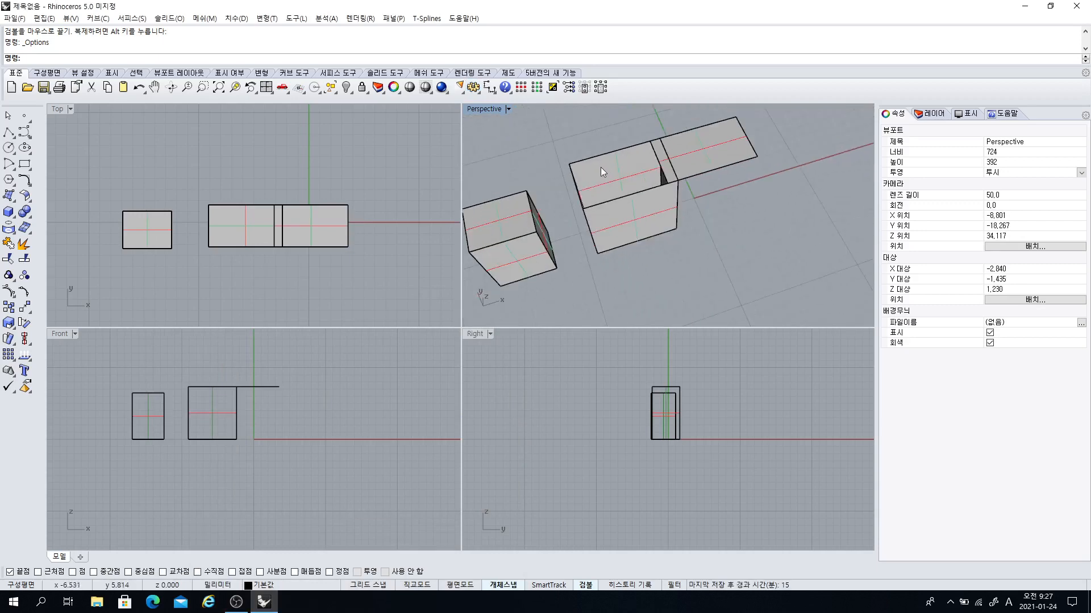
# - Reopen the Rhino options and set the Shaded (음영) mode's backface setting (뒷면 설정) to a single color for all backfaces (모든 뒷면에 단일색)
pyautogui.click(472, 88)
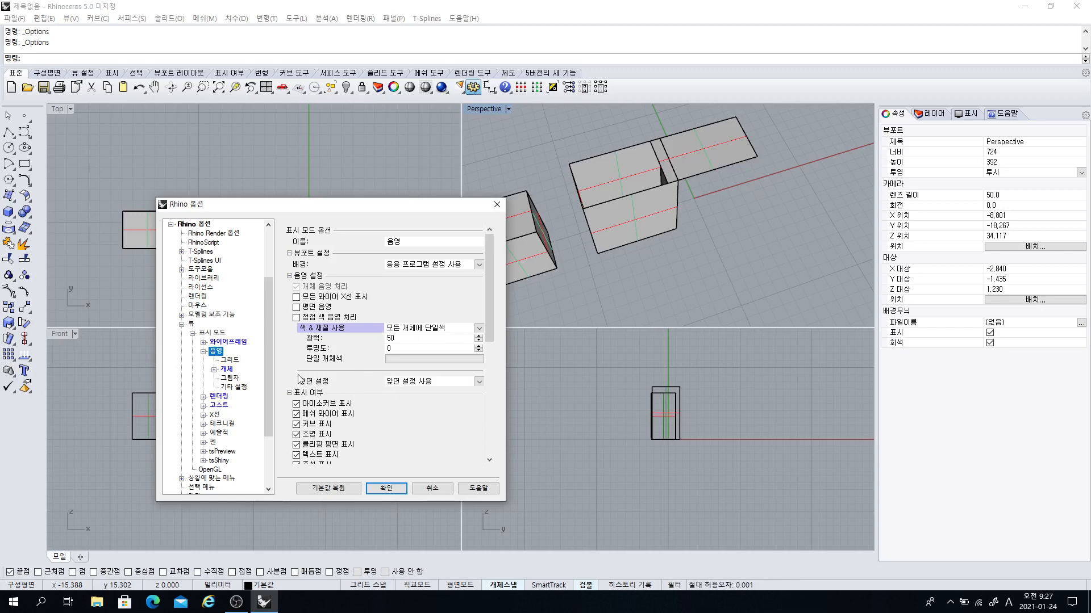
pyautogui.moveTo(345, 208); pyautogui.dragTo(583, 138)
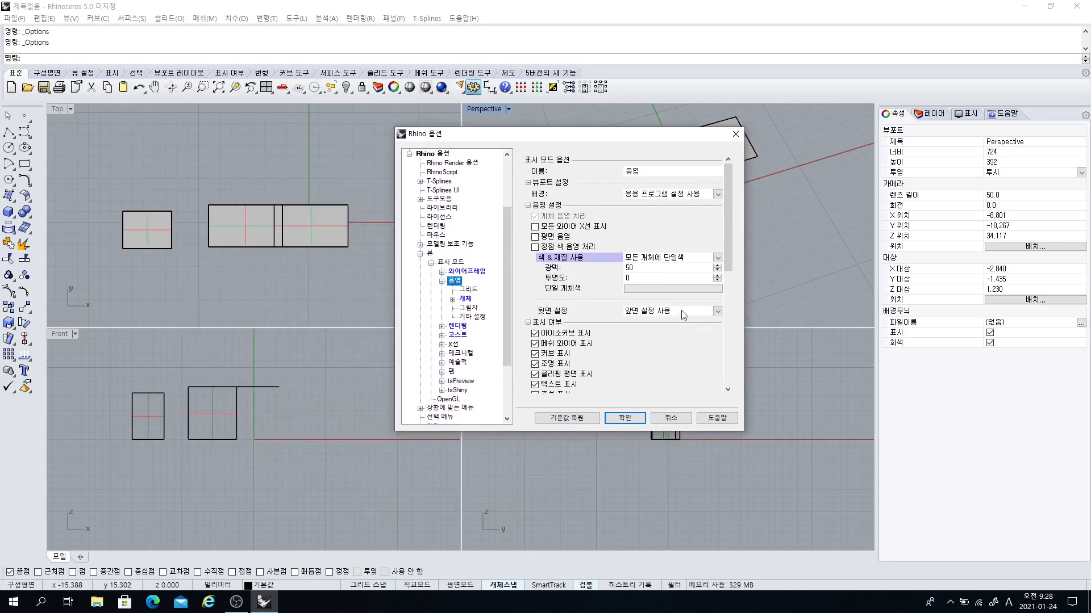
pyautogui.click(718, 314)
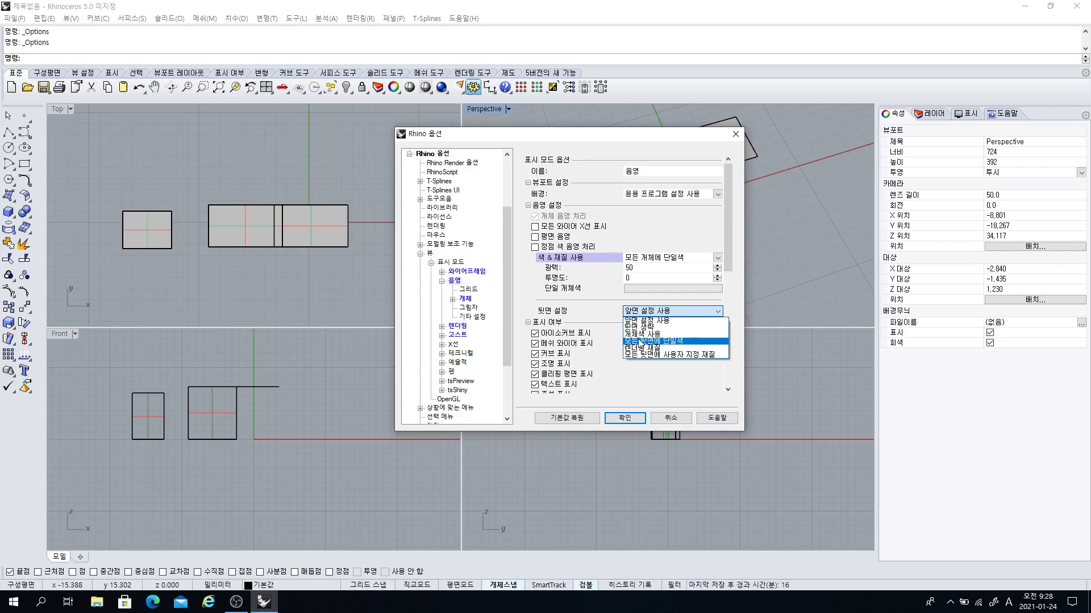
pyautogui.click(649, 340)
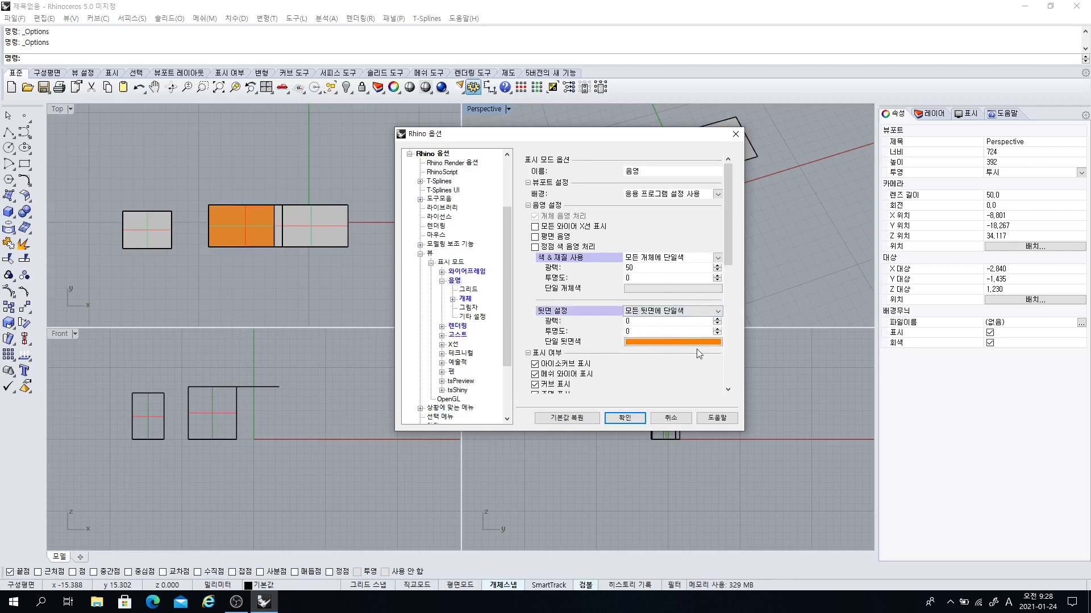
# - Try the cull backfaces option (뒷면 생략) for Shaded mode and uncover the box in the Perspective view
pyautogui.click(717, 312)
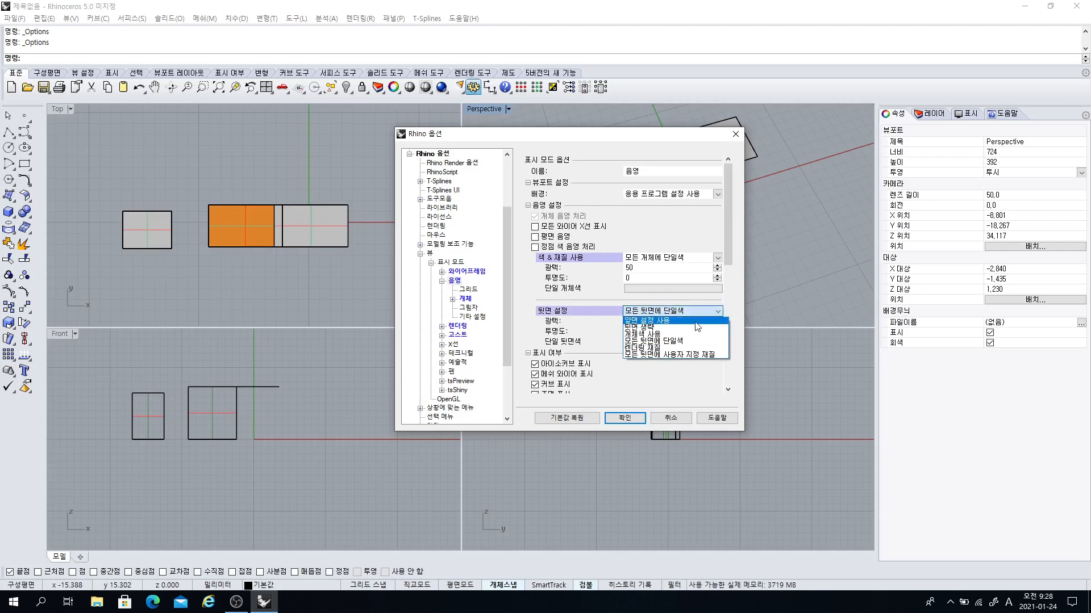
pyautogui.click(648, 328)
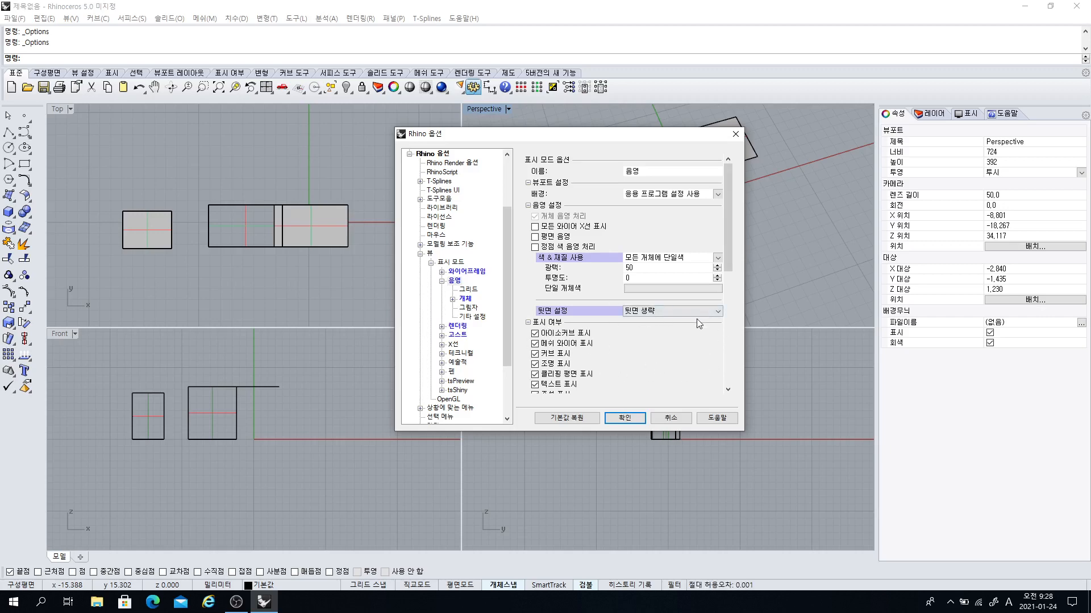
pyautogui.moveTo(682, 135); pyautogui.dragTo(519, 224)
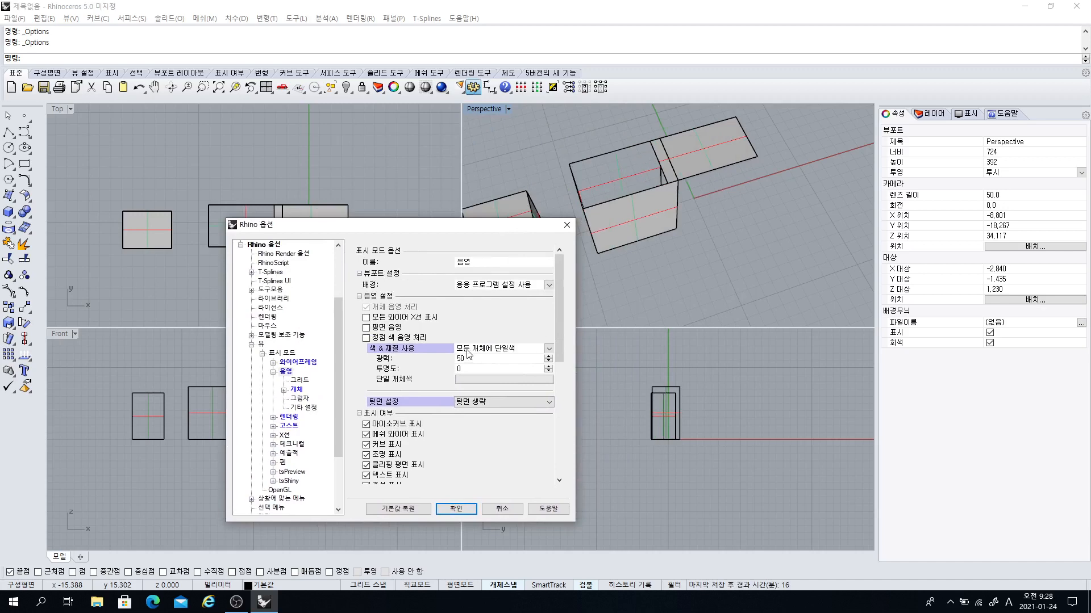
# - Set the backface setting to a single color for all backfaces (모든 뒷면에 단일색) with orange (주황) as the single backface color
pyautogui.click(549, 403)
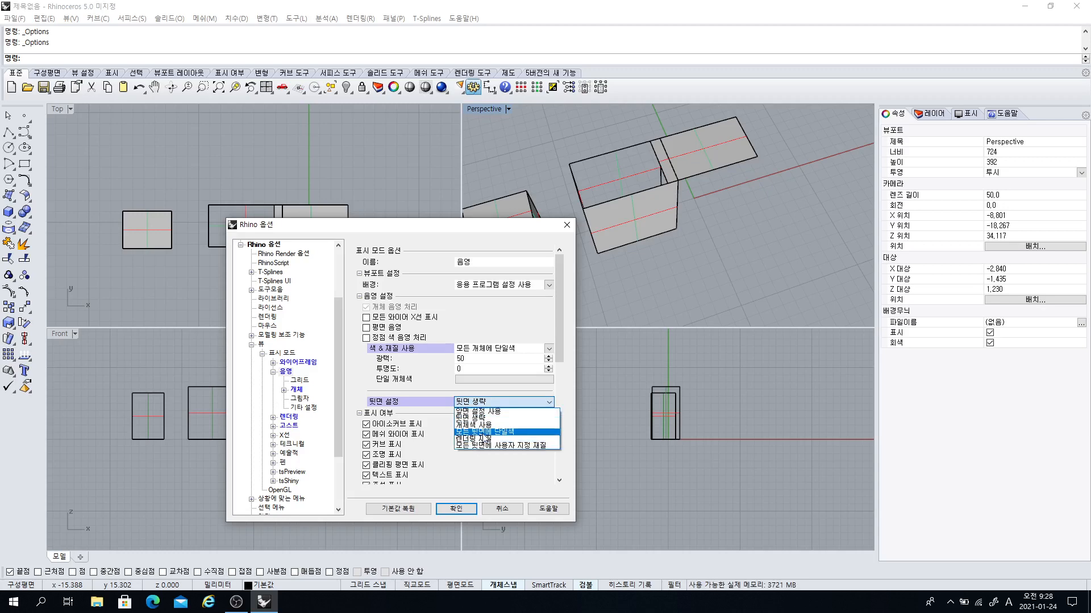
pyautogui.click(483, 432)
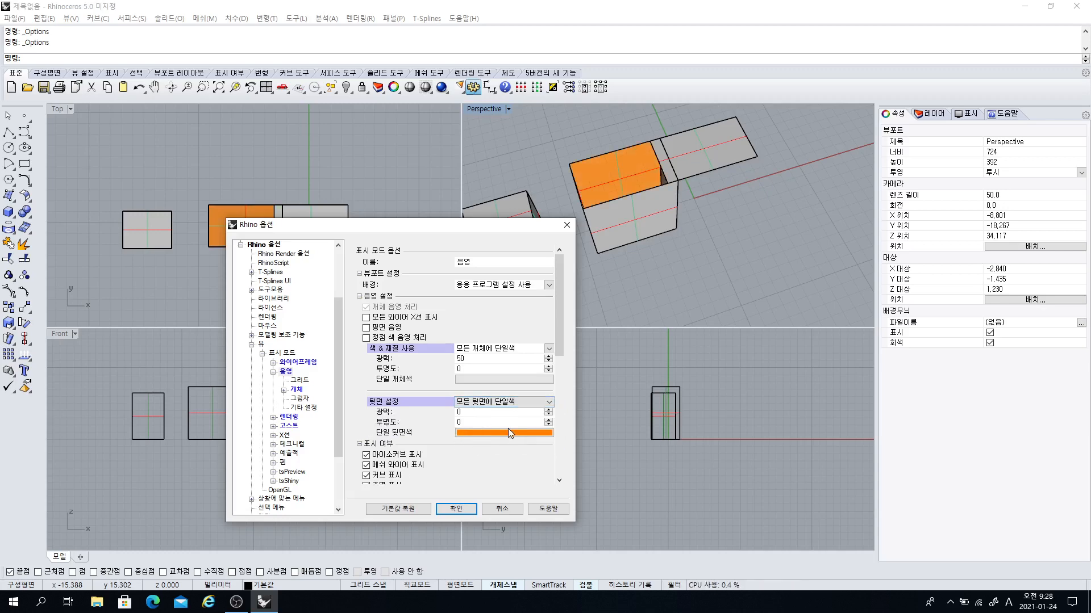
pyautogui.click(504, 434)
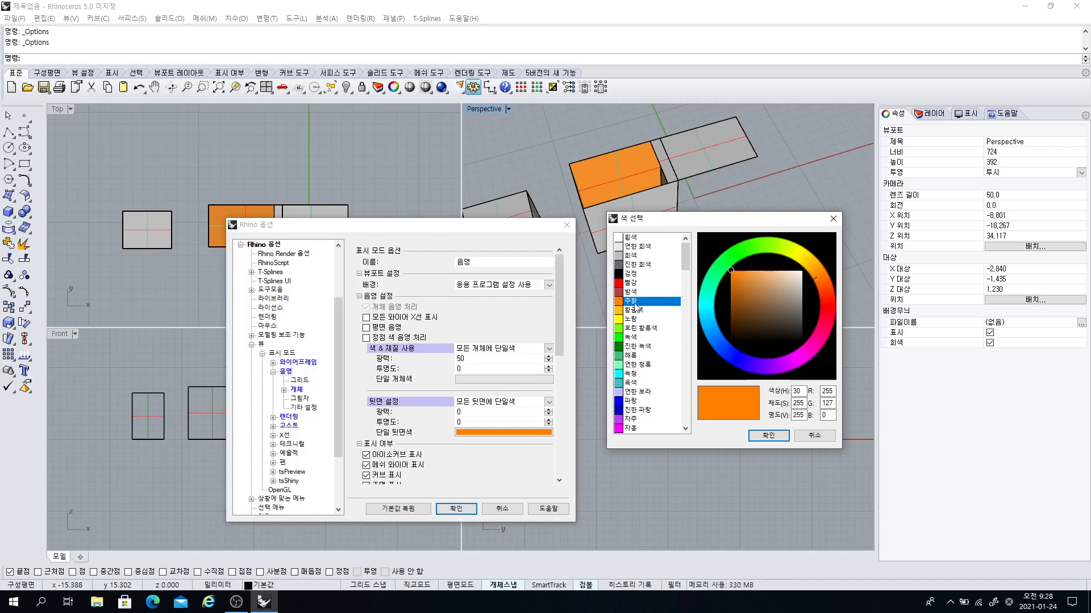
pyautogui.click(630, 283)
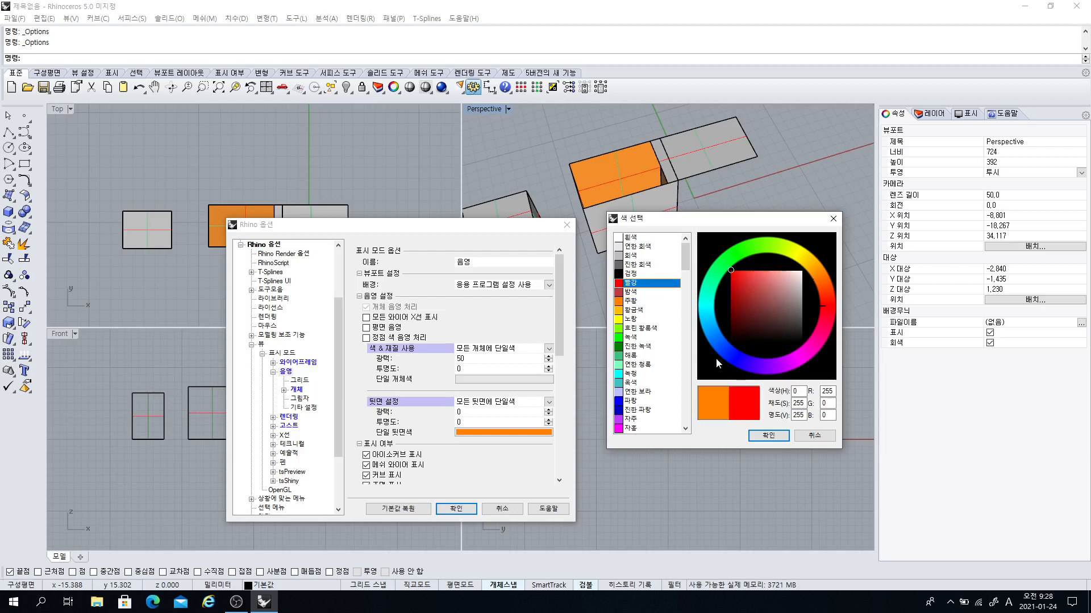
pyautogui.click(625, 311)
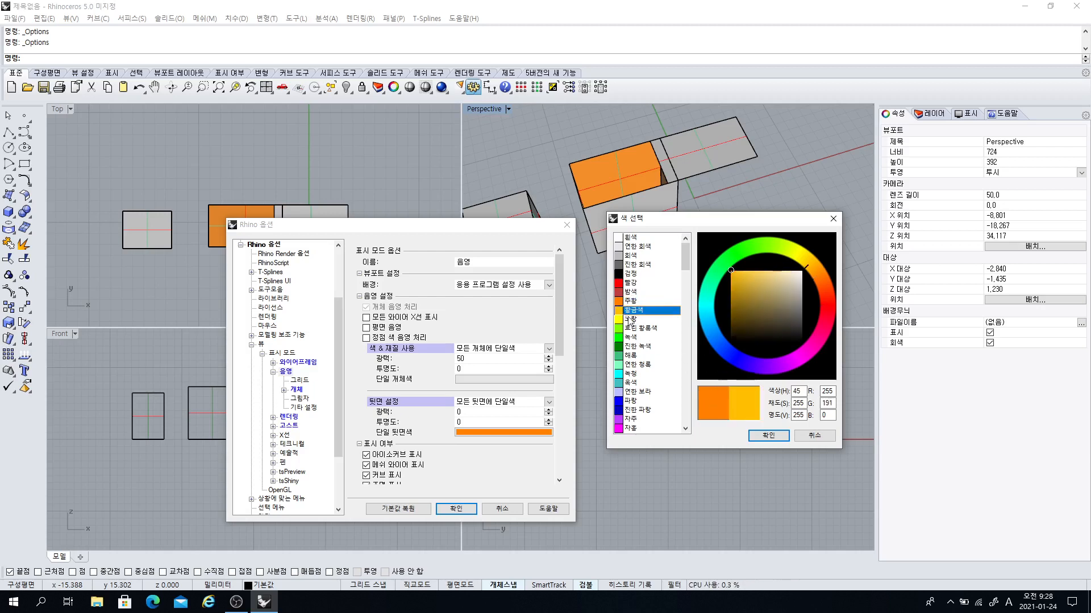
pyautogui.click(626, 302)
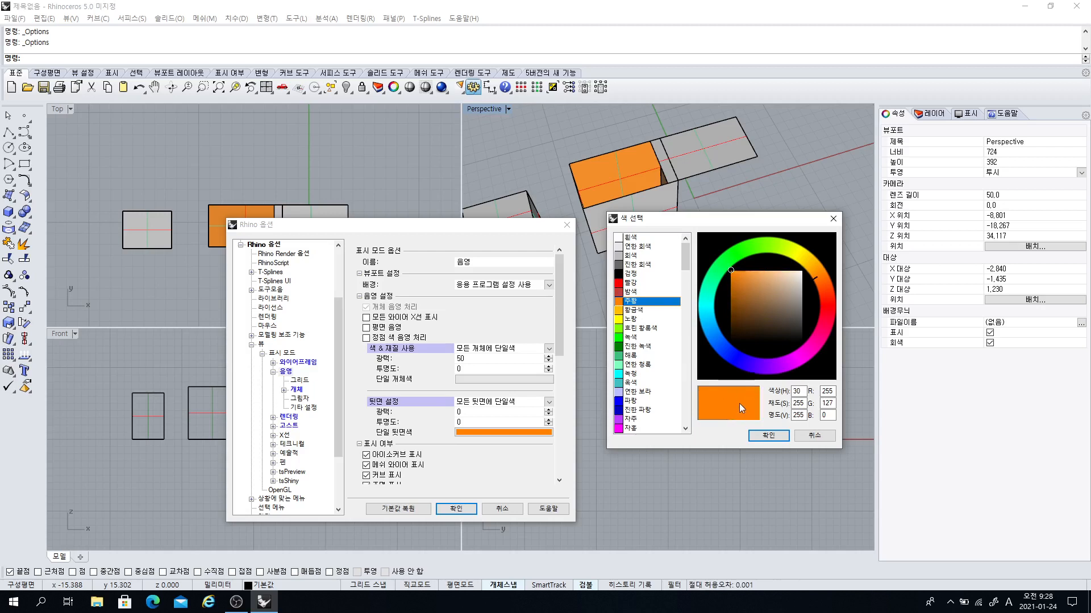
pyautogui.click(768, 435)
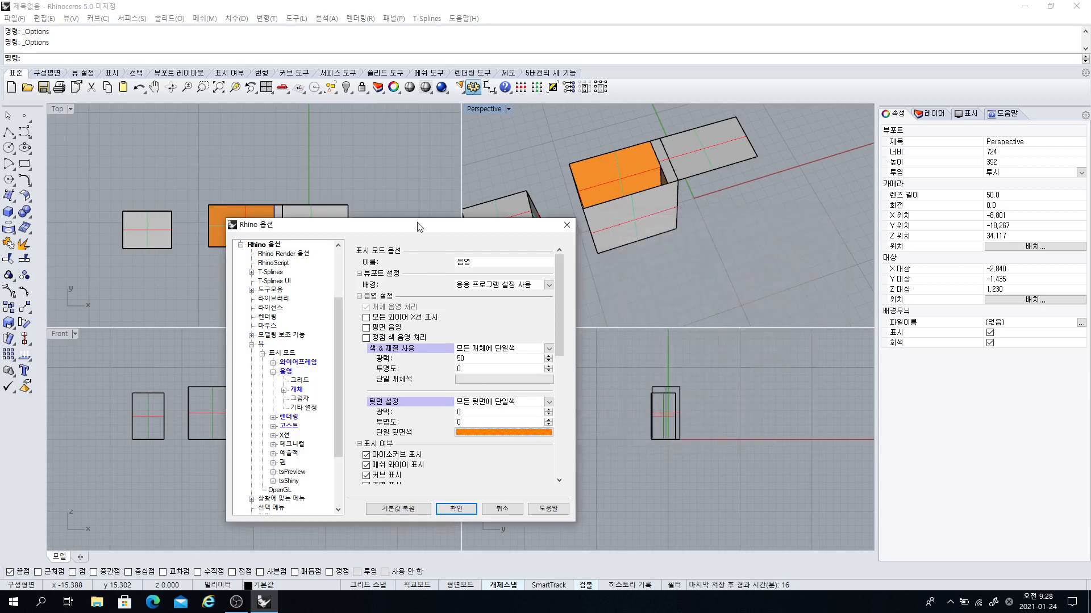
# - Shift the options dialog off the viewports to compare the boxes' front and back faces in the Top and Perspective views
pyautogui.moveTo(417, 226); pyautogui.dragTo(697, 206)
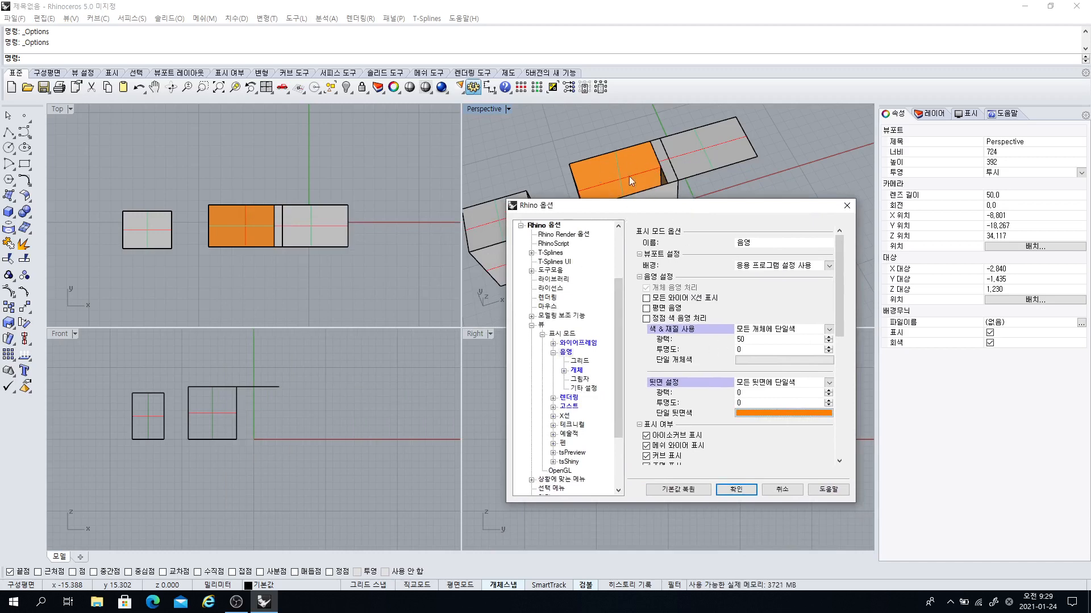
pyautogui.scroll(3, 616, 352)
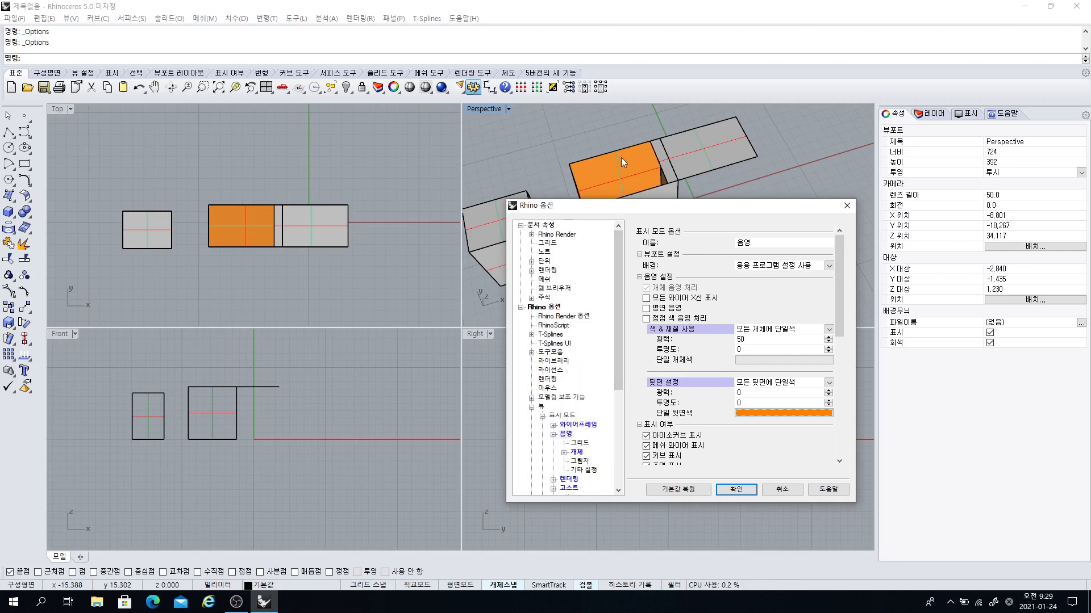
pyautogui.moveTo(728, 207); pyautogui.dragTo(353, 194)
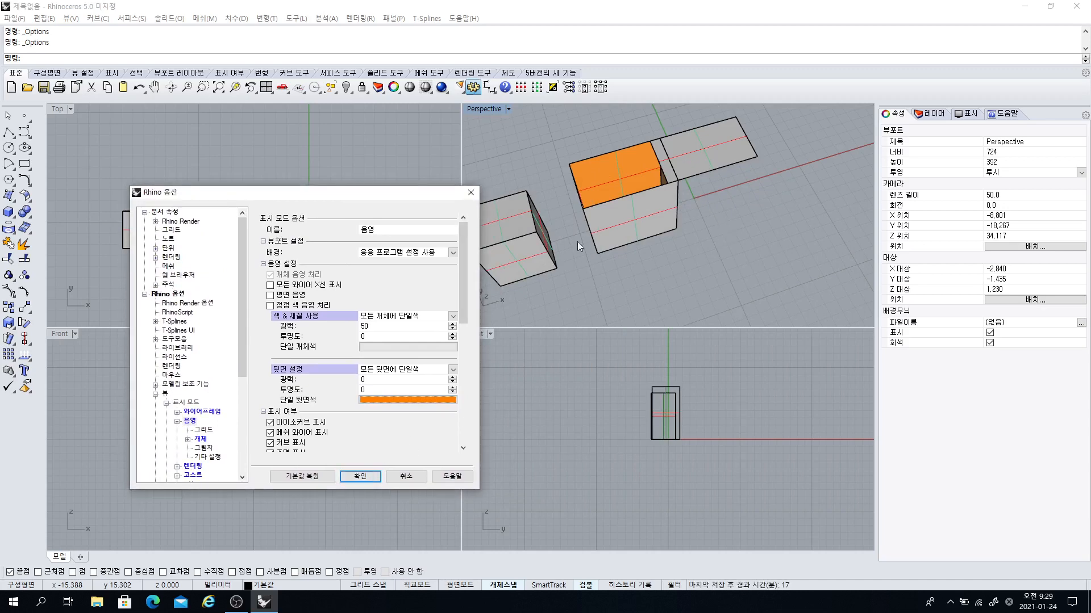
pyautogui.moveTo(368, 197); pyautogui.dragTo(732, 307)
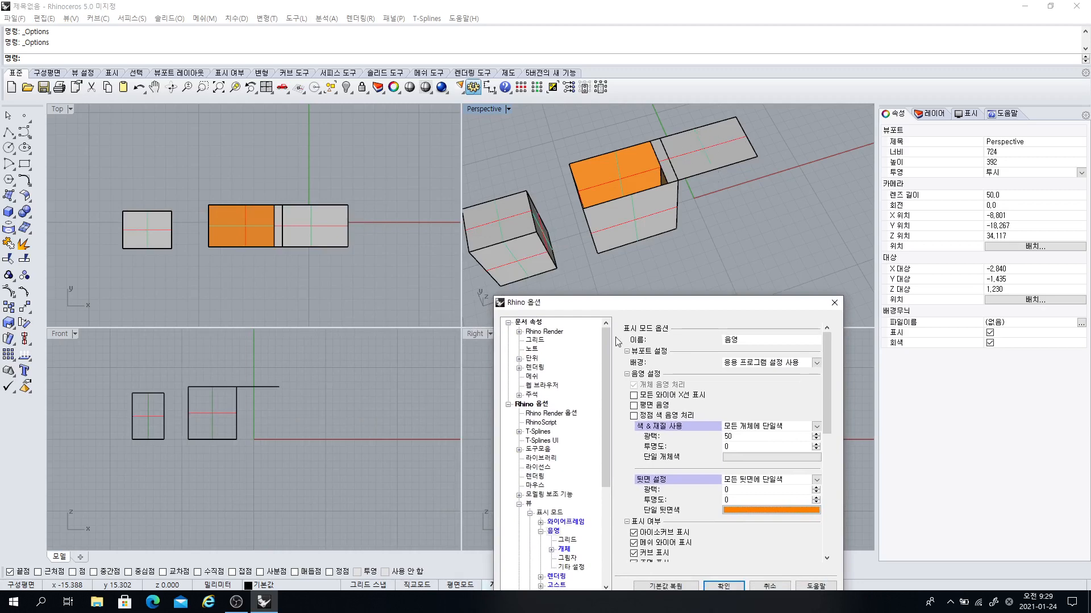
pyautogui.moveTo(642, 309); pyautogui.dragTo(368, 231)
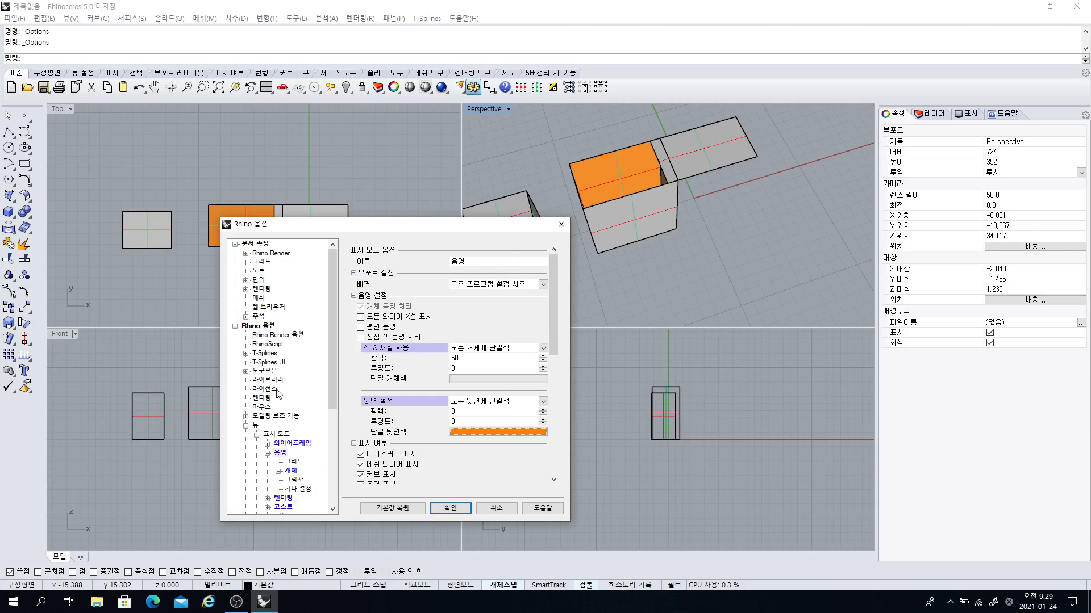
# - Open the surface (서피스) settings page under the Objects (개체) branch of the Shaded (음영) display mode
pyautogui.doubleClick(275, 455)
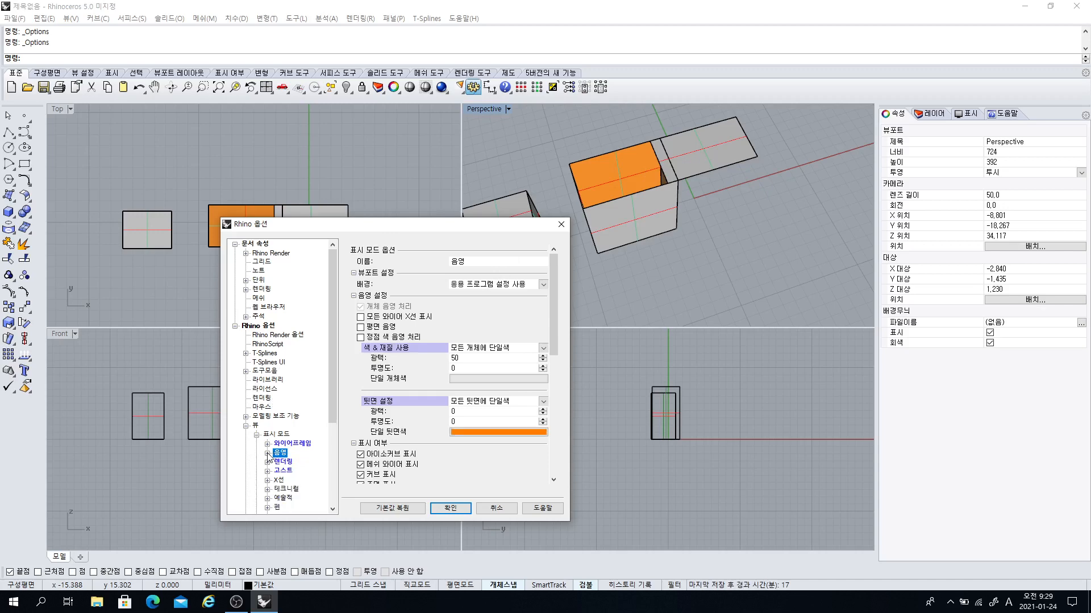
pyautogui.click(268, 453)
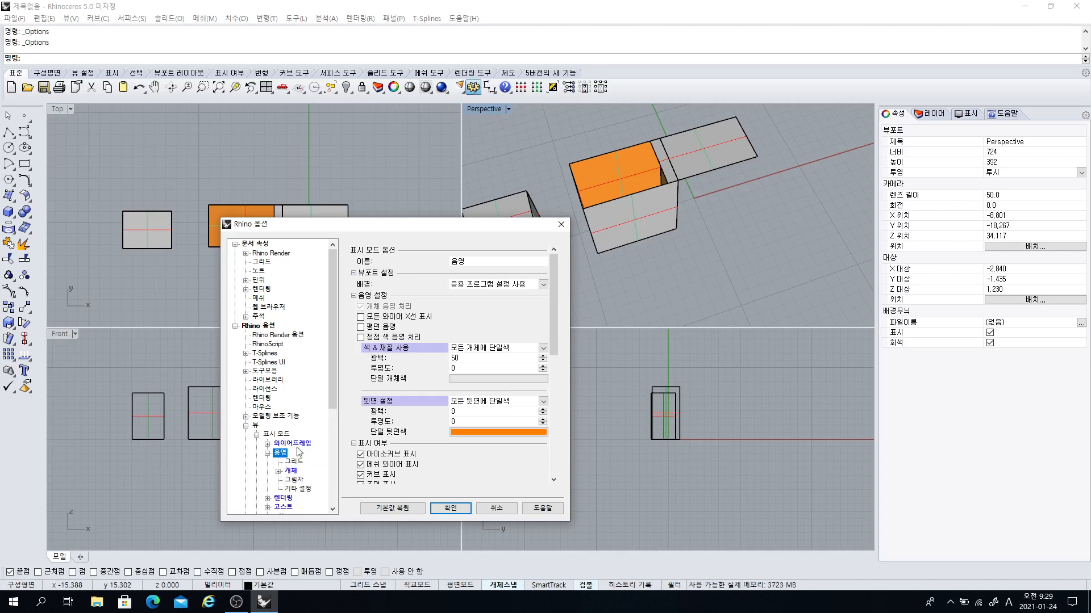
pyautogui.click(279, 472)
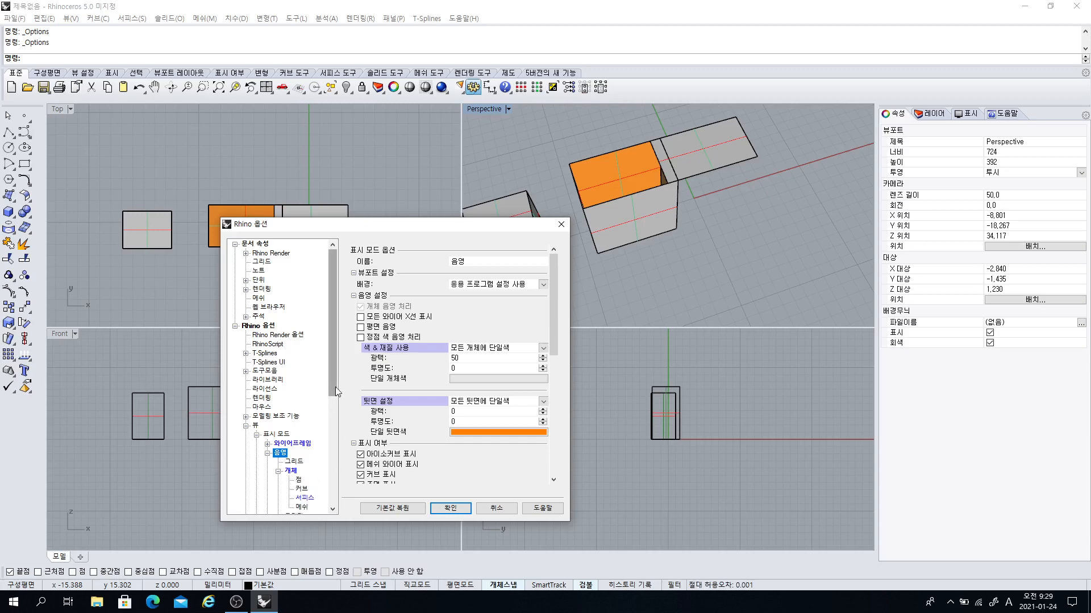
pyautogui.moveTo(335, 387); pyautogui.dragTo(333, 430)
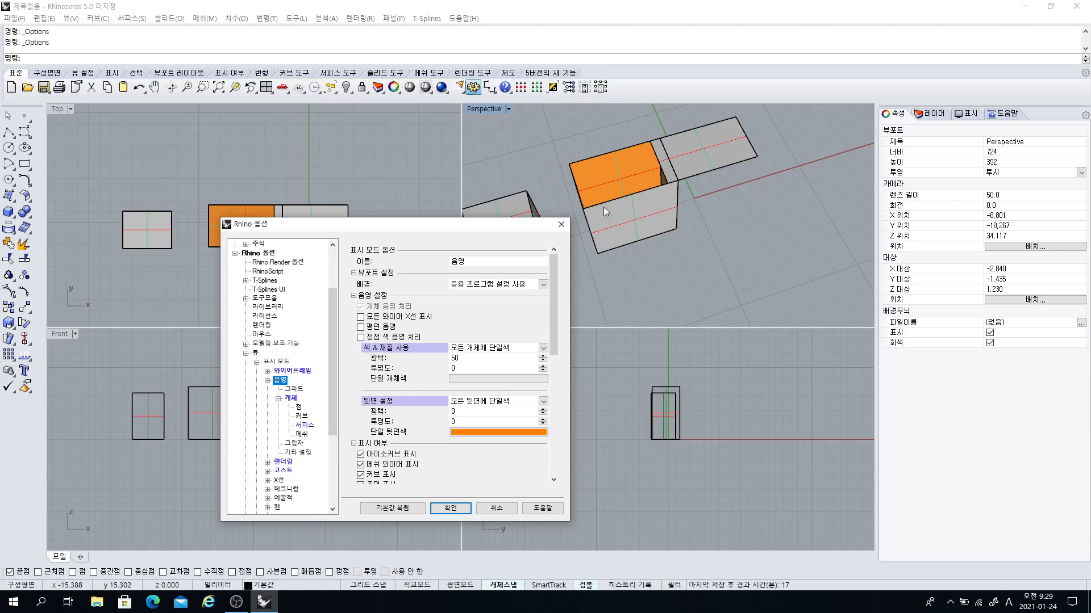
pyautogui.click(302, 426)
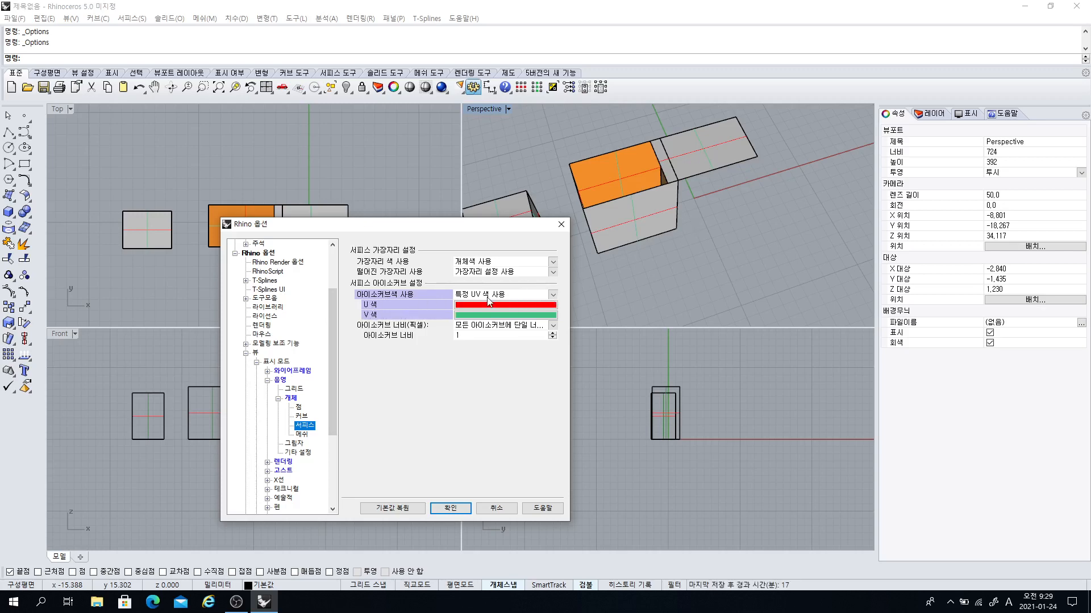
# - Try the object color (개체색 사용) for surface isocurves, and restore the specific UV colors (특정 UV 색 사용)
pyautogui.click(551, 294)
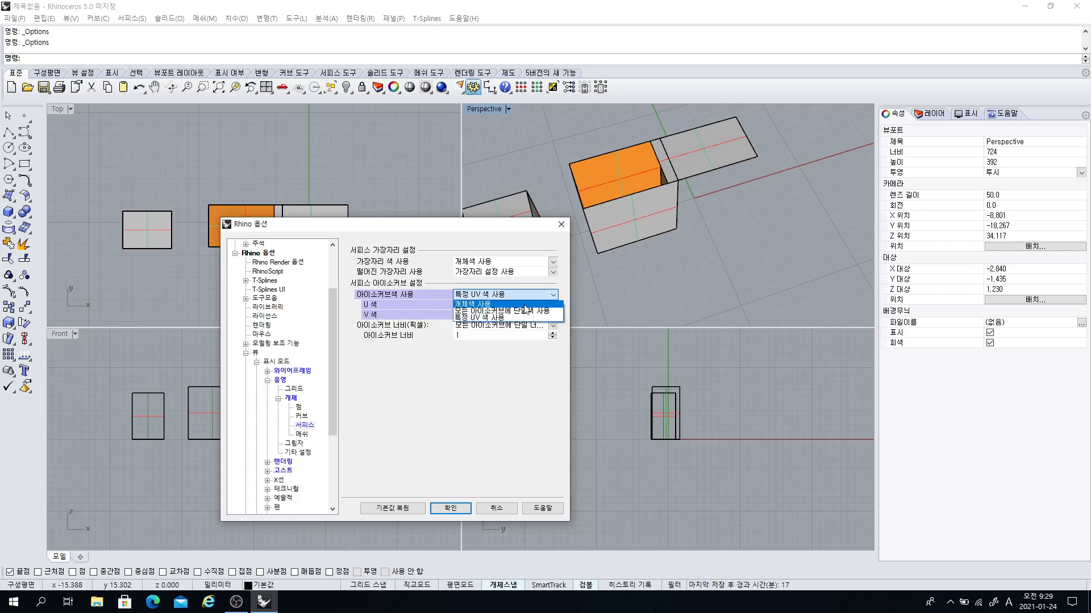
pyautogui.click(473, 305)
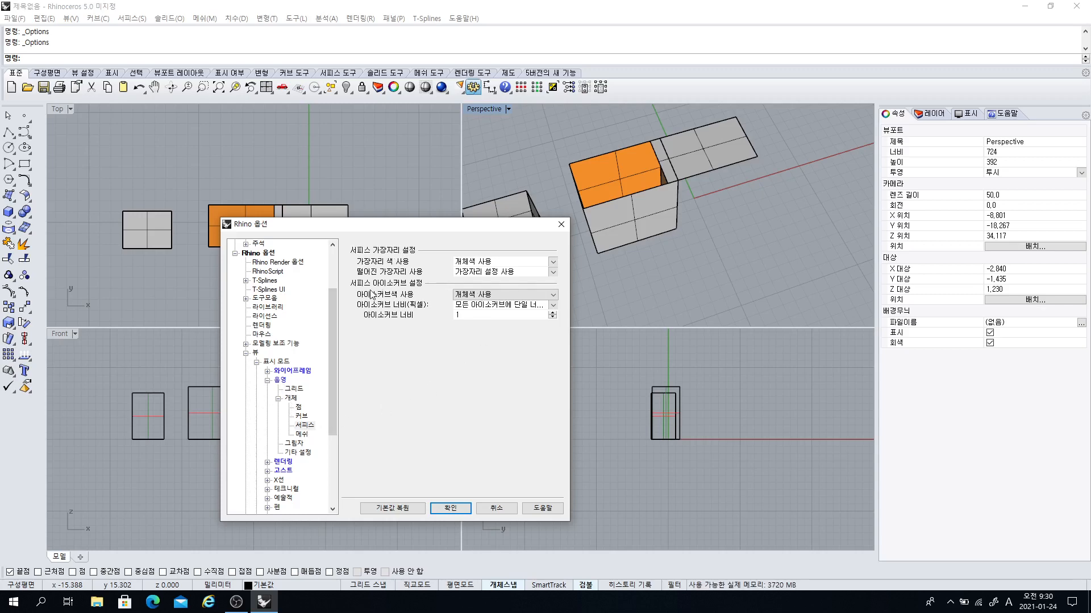
pyautogui.click(553, 296)
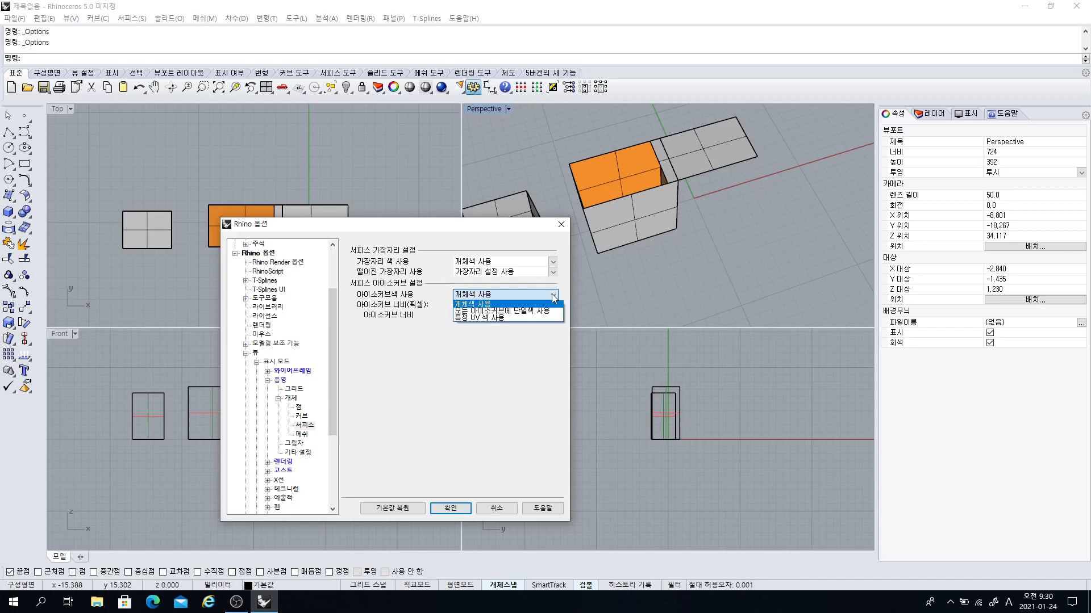
pyautogui.click(481, 320)
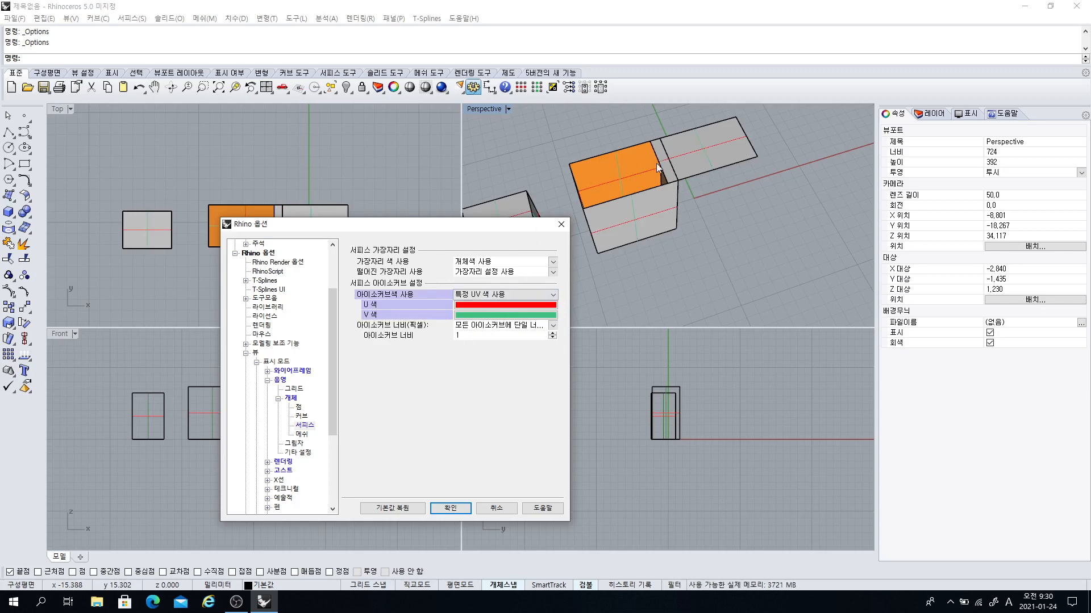
# - Try orange (주황) as the isocurves' U color (U 색), and restore it to red (빨강)
pyautogui.click(476, 306)
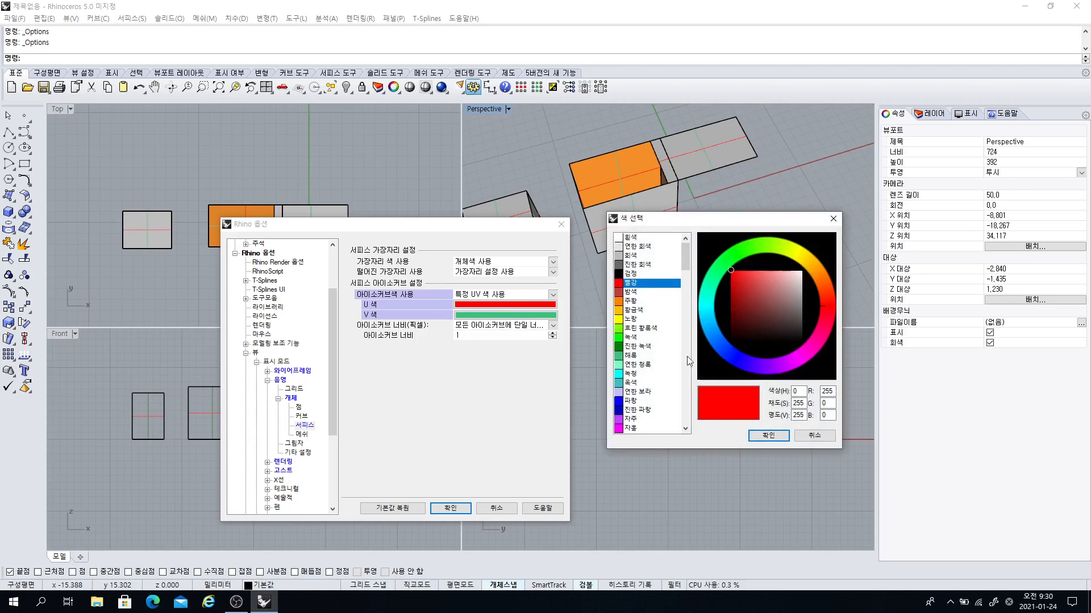
pyautogui.click(622, 292)
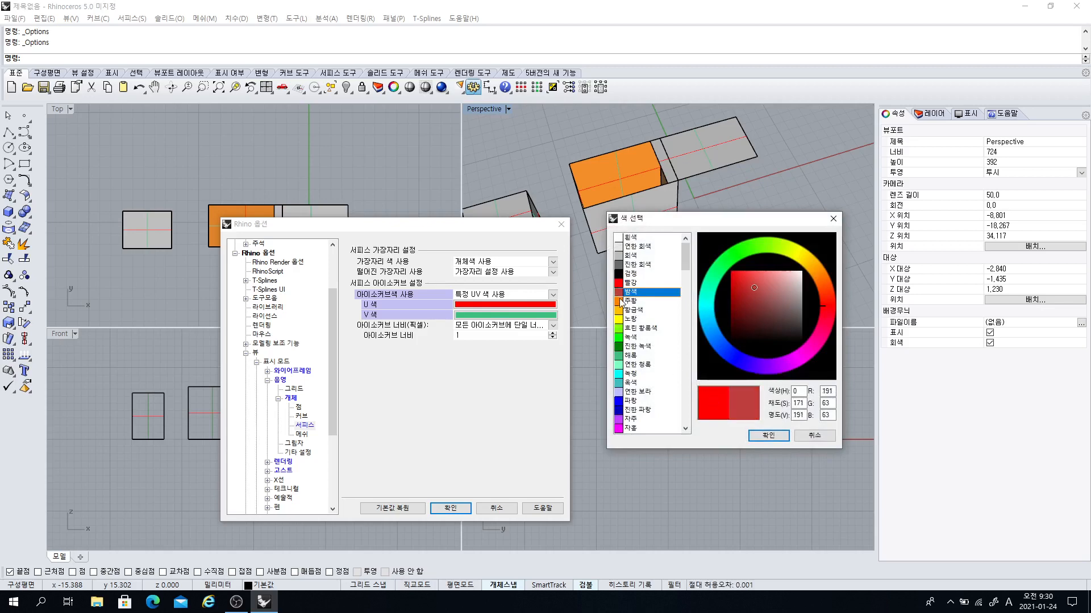
pyautogui.click(621, 301)
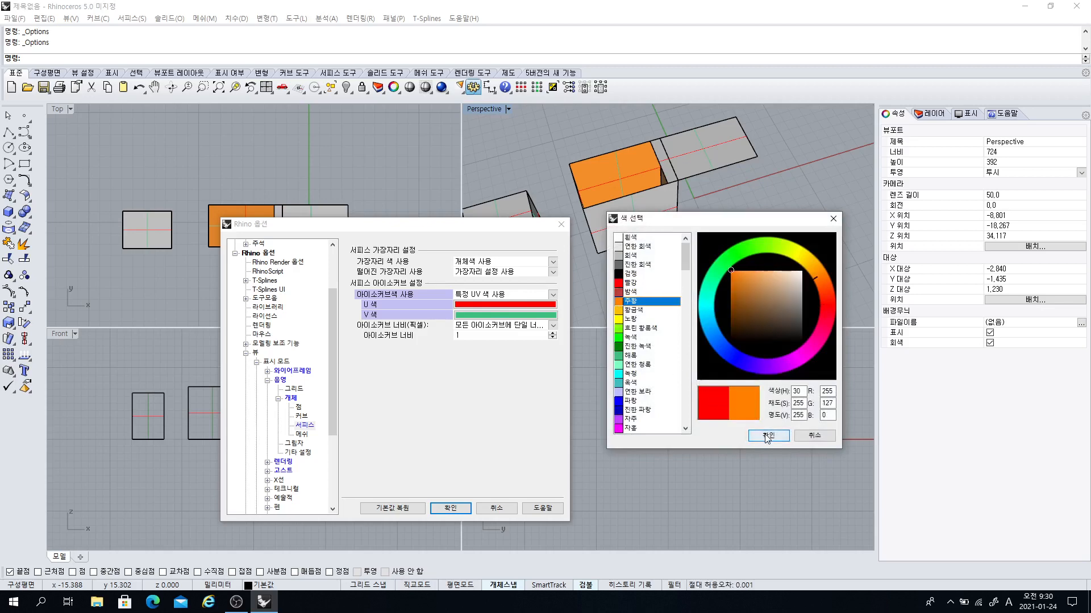
pyautogui.click(768, 435)
pyautogui.click(488, 306)
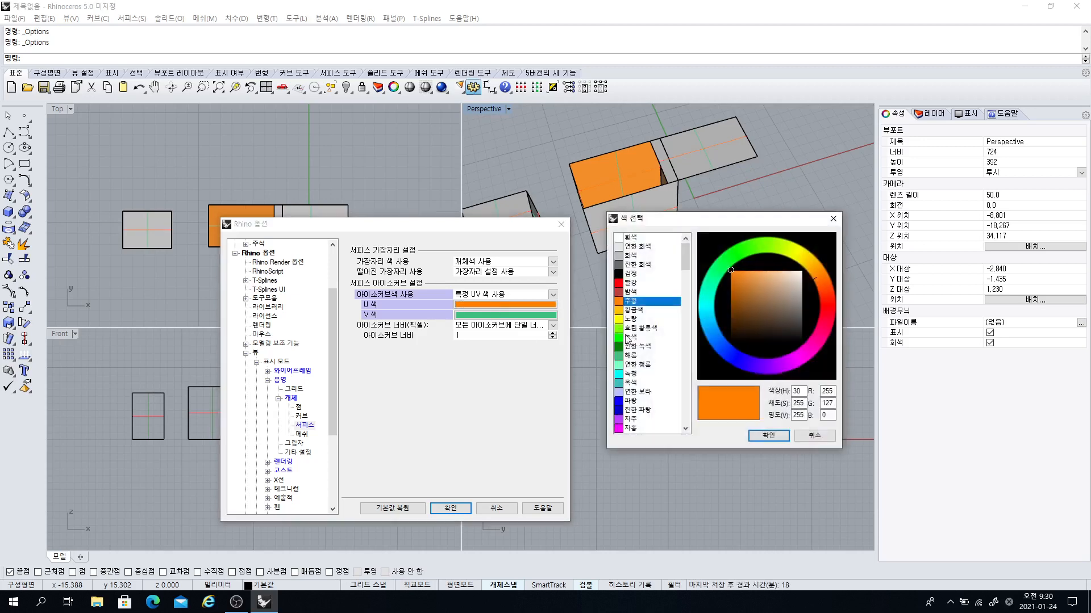
pyautogui.click(622, 283)
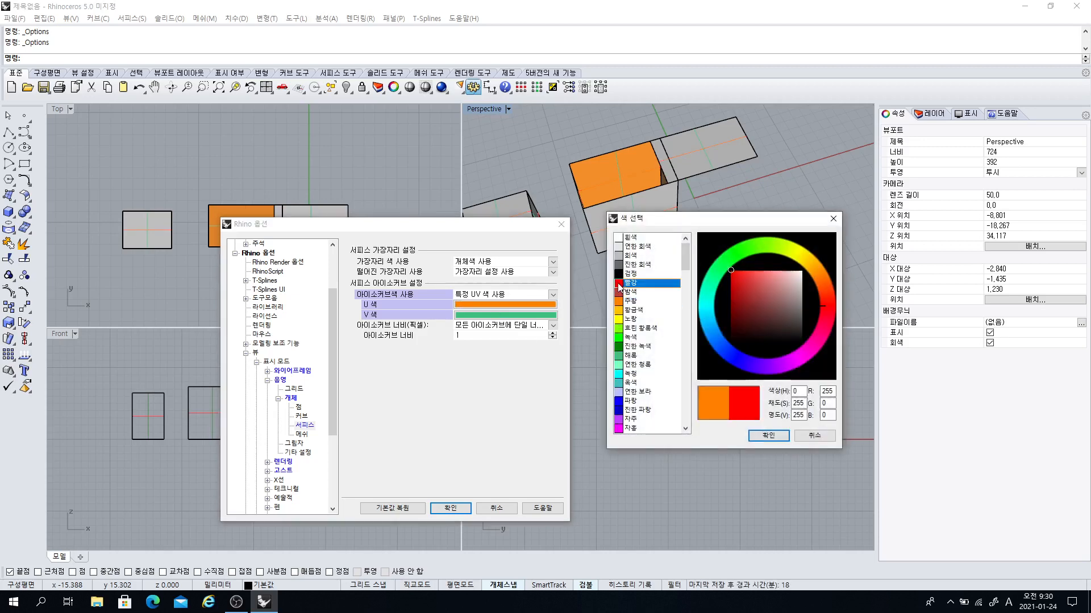
pyautogui.click(768, 436)
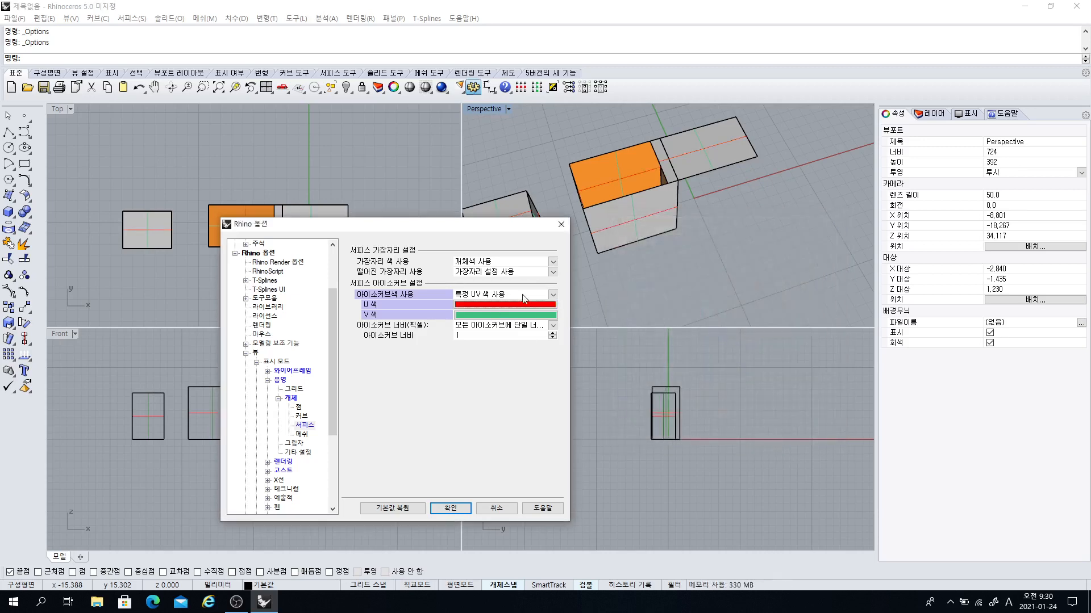
# - Confirm sea green (RGB 63, 191, 127) as the isocurves' V color (V 색) and apply the Rhino options
pyautogui.click(478, 316)
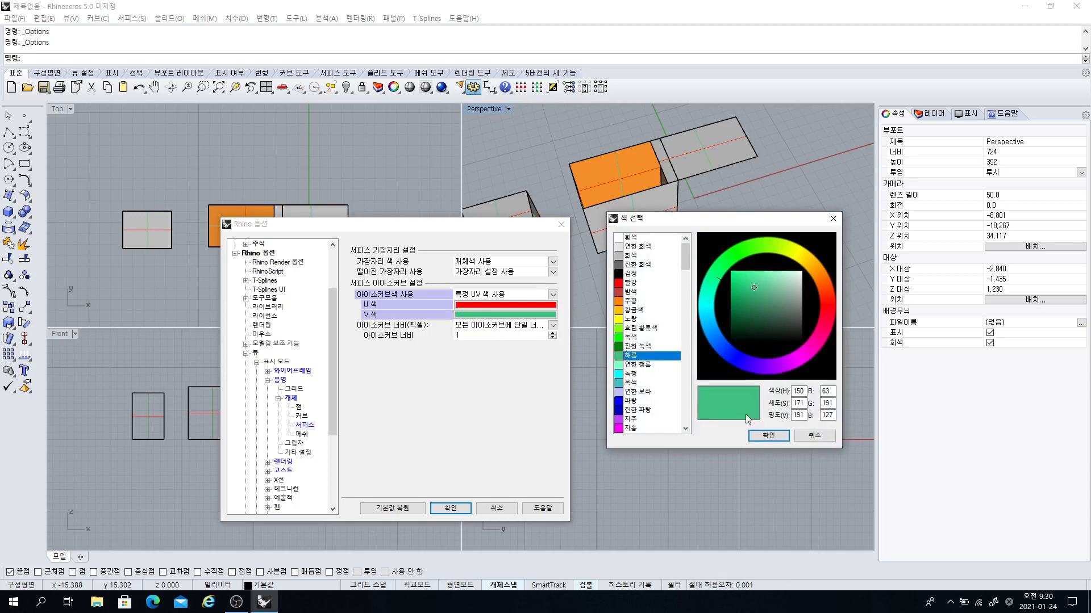
pyautogui.click(768, 435)
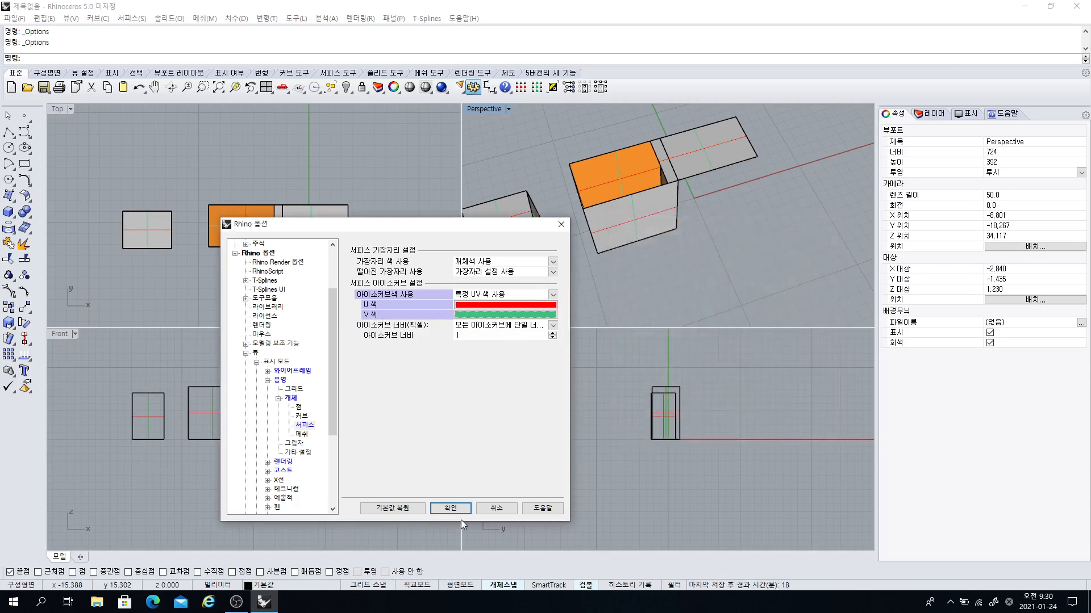
pyautogui.click(450, 509)
# - Examine the U and V isocurves and the back faces of the boxes from several angles in the Perspective view
pyautogui.moveTo(602, 232); pyautogui.dragTo(650, 166, button='right')
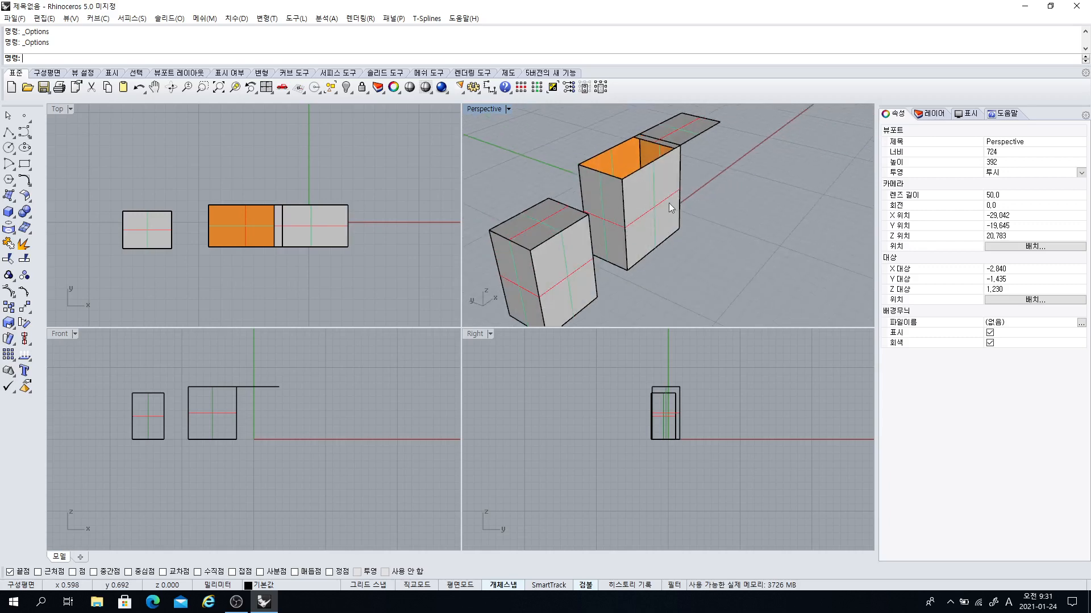
pyautogui.moveTo(670, 203); pyautogui.dragTo(633, 254, button='right')
pyautogui.scroll(-4, 642, 225)
pyautogui.scroll(4, 632, 227)
pyautogui.moveTo(633, 255); pyautogui.dragTo(619, 196, button='right')
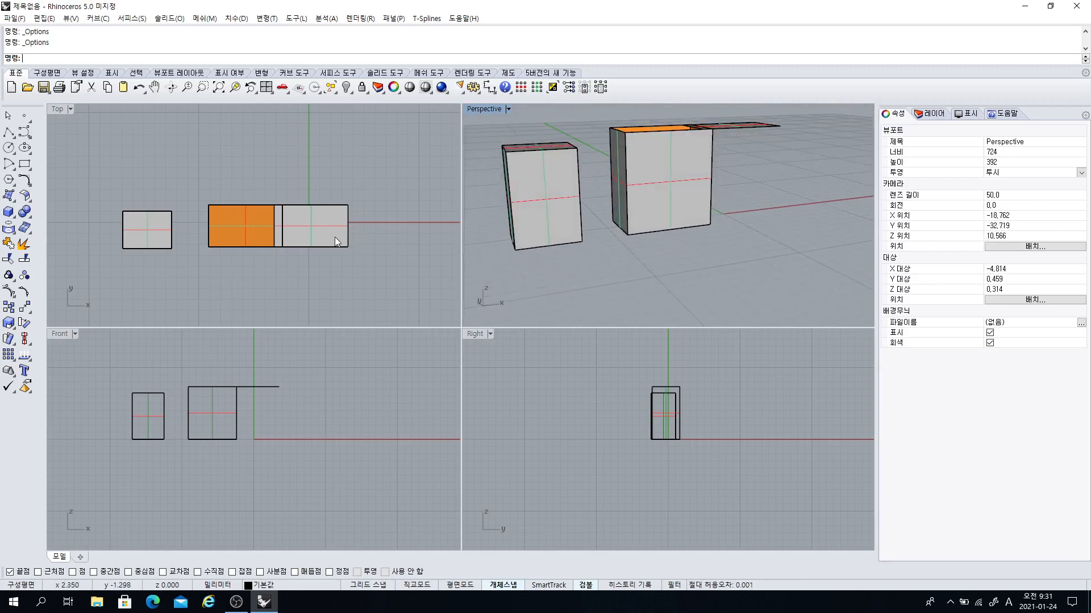
pyautogui.scroll(-2, 341, 233)
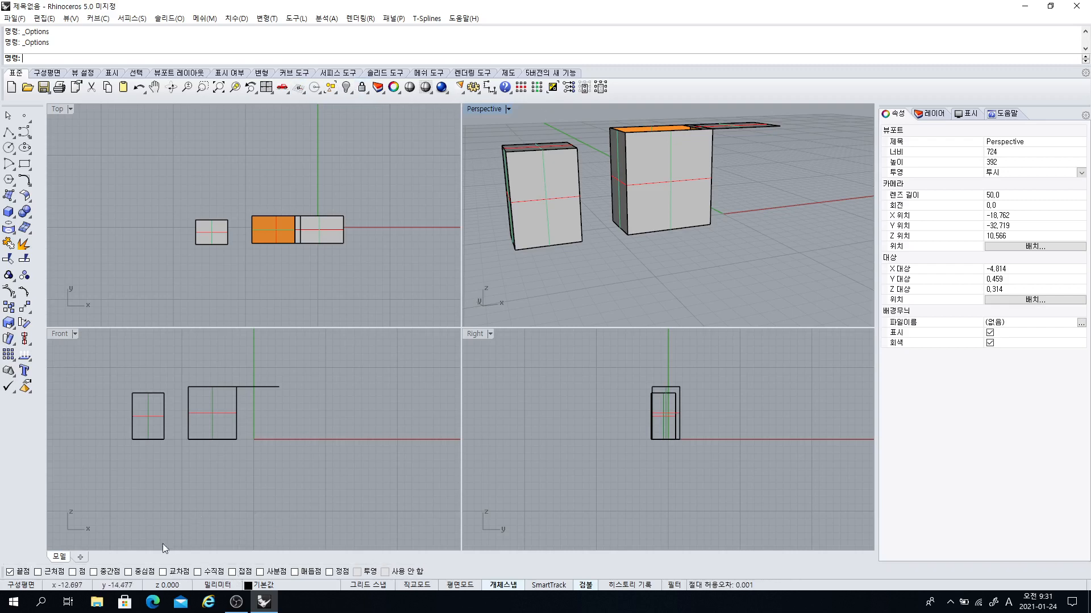
# - Display the object snap (개체 스냅) toolbar from the toolbars (도구모음) options page and shift the dialog clear of it
pyautogui.click(473, 88)
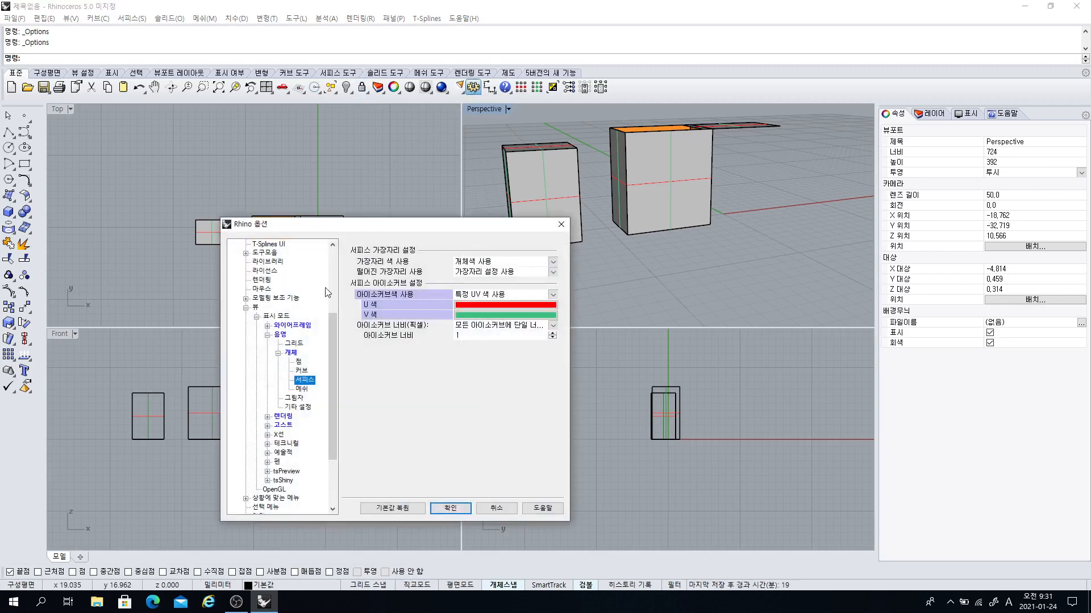
pyautogui.click(245, 308)
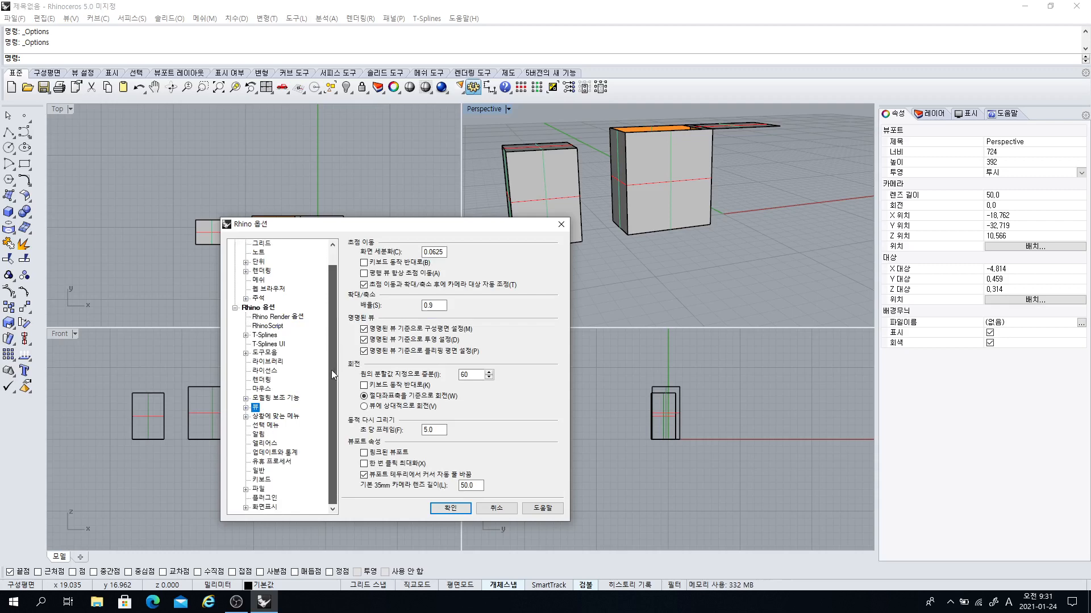
pyautogui.click(263, 353)
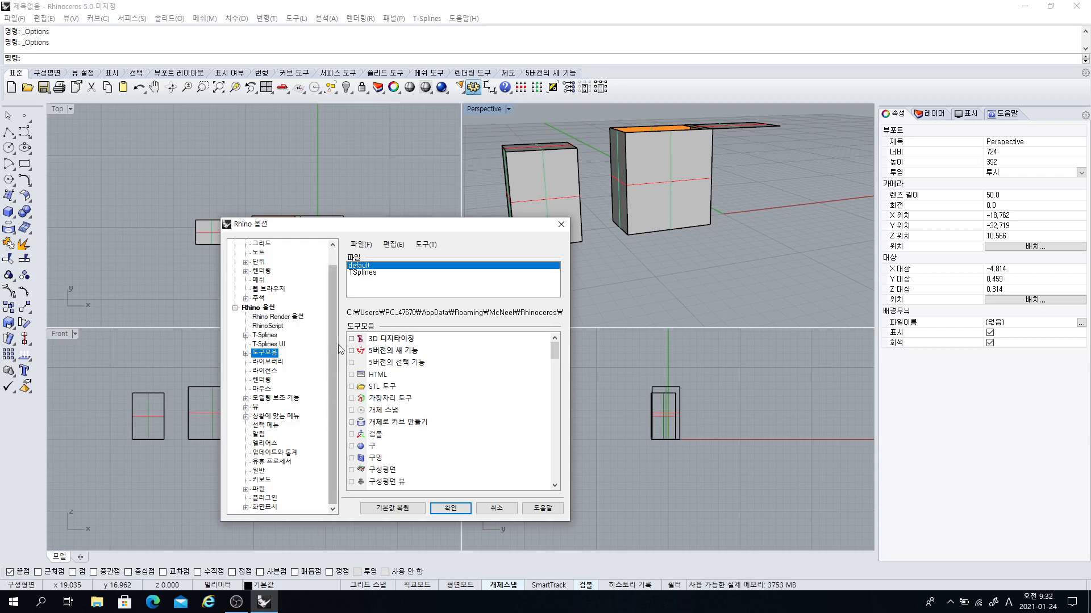
pyautogui.moveTo(556, 353)
pyautogui.mouseDown()
pyautogui.moveTo(558, 388)
pyautogui.moveTo(554, 344)
pyautogui.mouseUp()
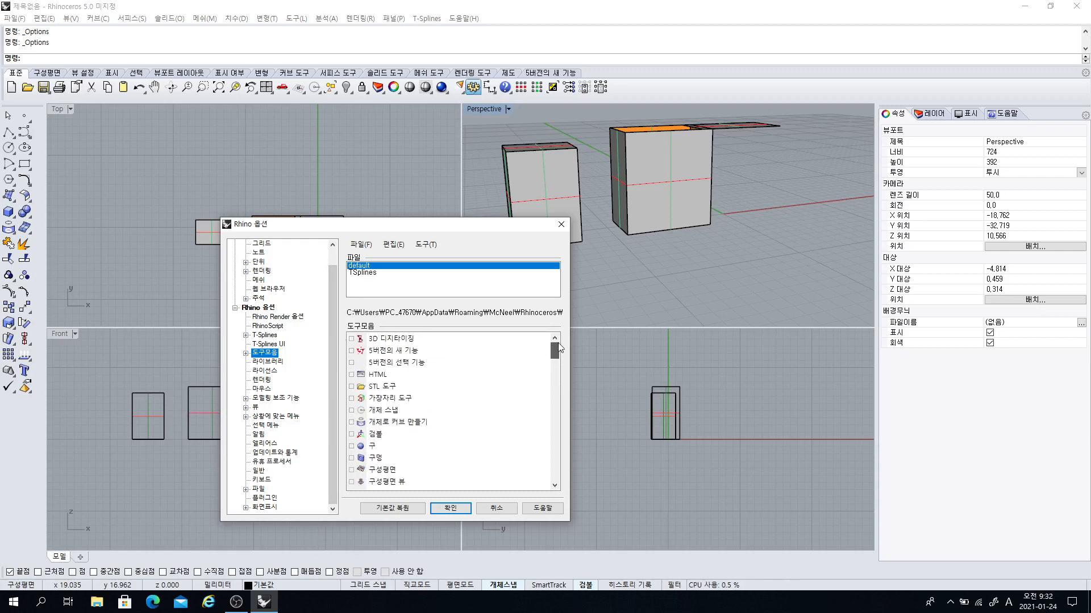
pyautogui.click(351, 411)
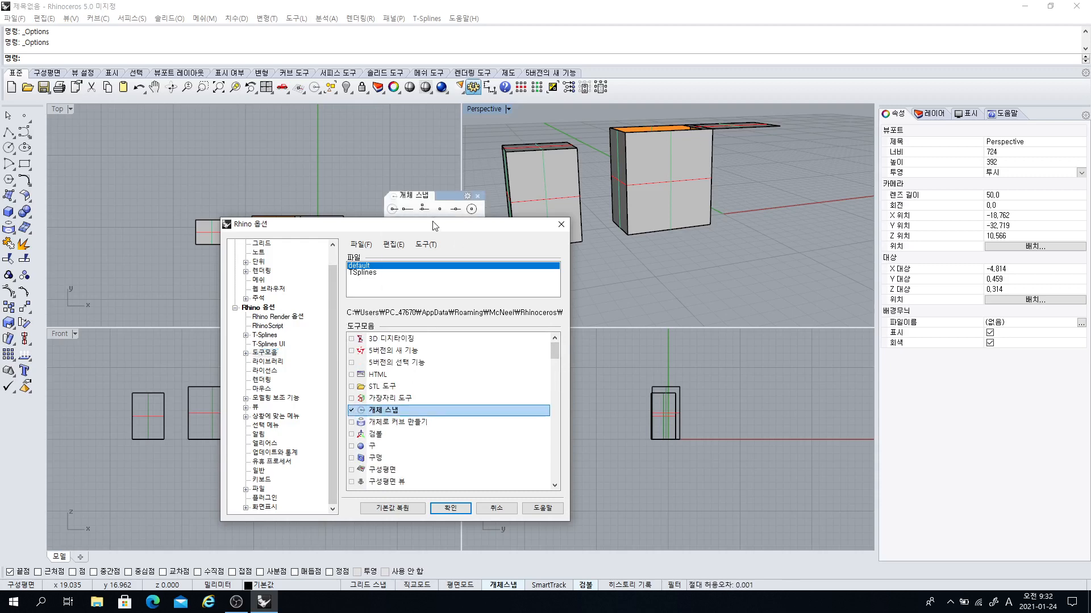
pyautogui.moveTo(435, 226); pyautogui.dragTo(701, 263)
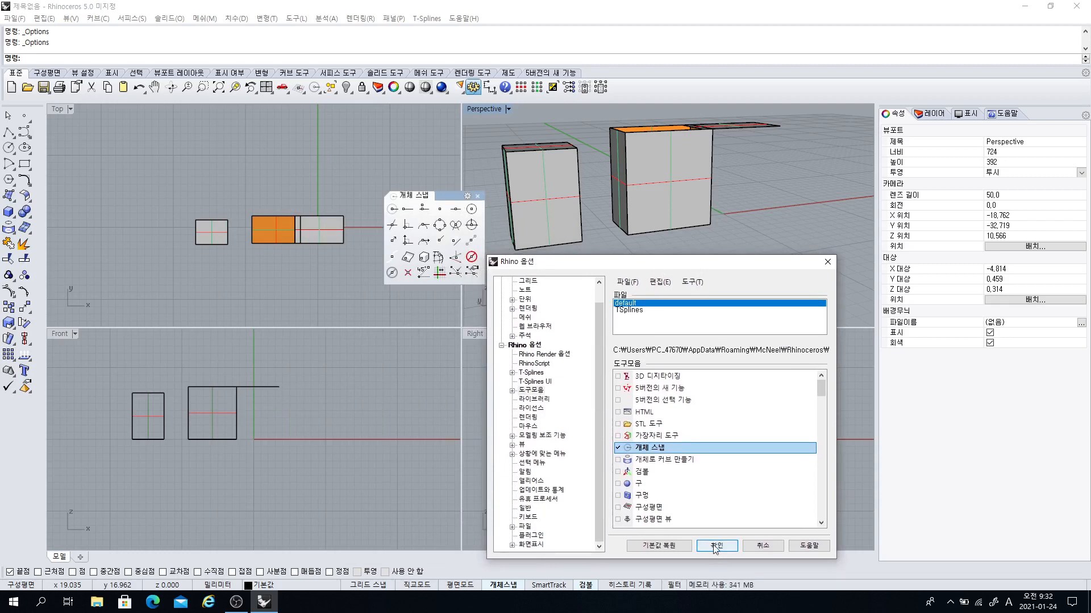
# - Hide and redisplay the object snap toolbar, accept the options, and place the toolbar in the Top viewport
pyautogui.click(618, 448)
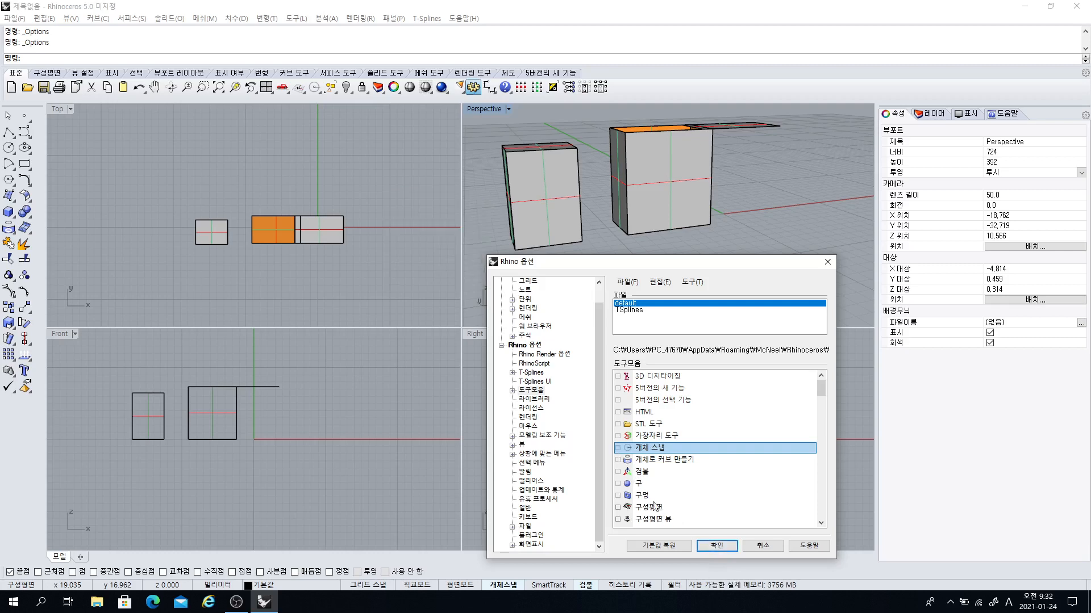
pyautogui.click(618, 448)
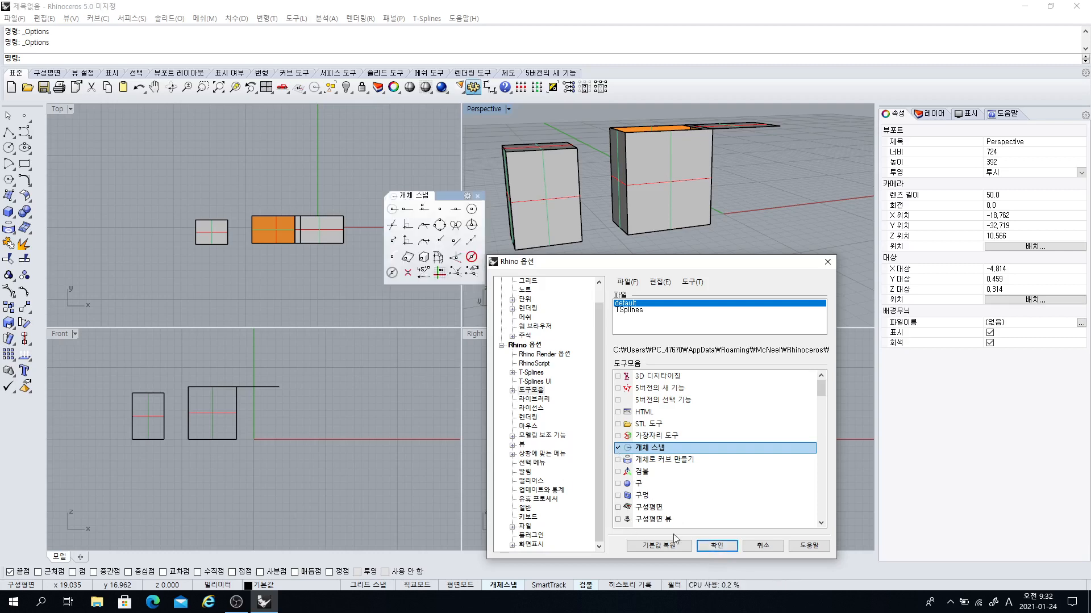
pyautogui.click(704, 546)
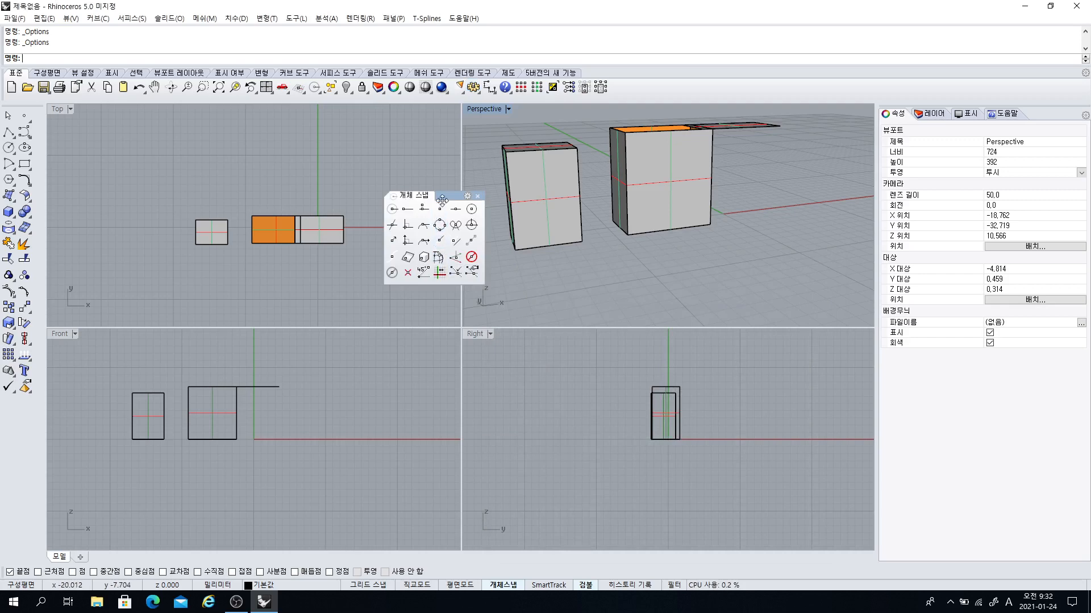
pyautogui.moveTo(450, 196); pyautogui.dragTo(385, 143)
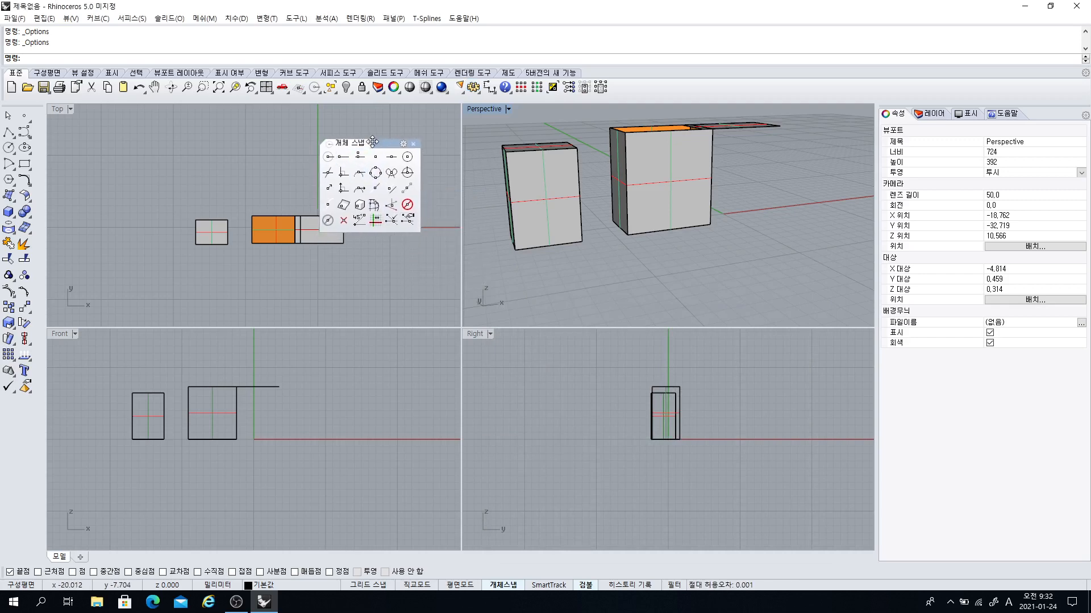
# - Hide and show the object snap control bar from the floating object snap toolbar, and close that toolbar
pyautogui.rightClick(329, 160)
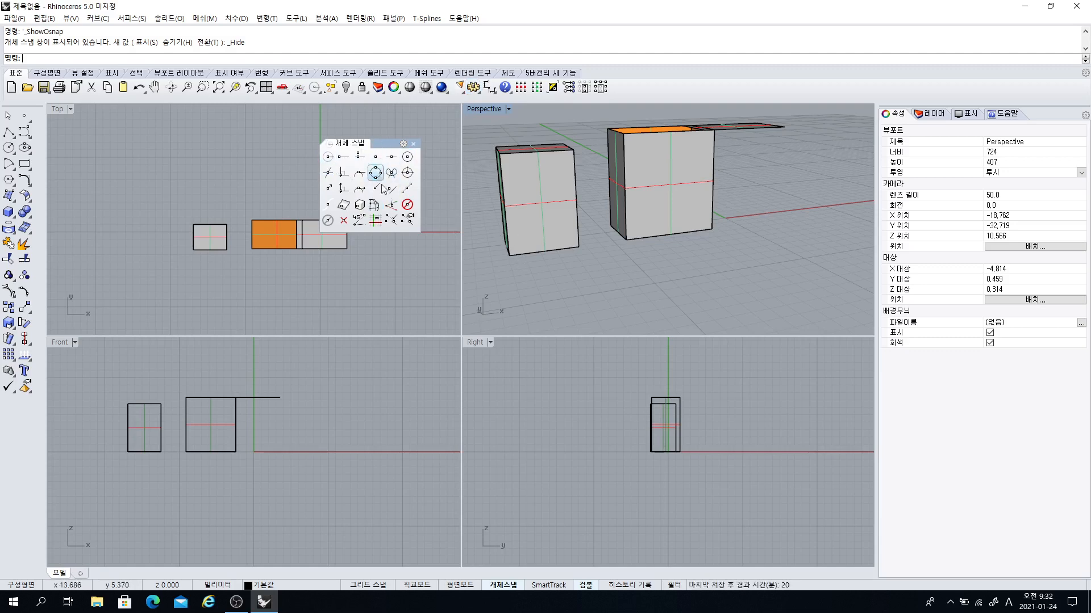
pyautogui.click(329, 161)
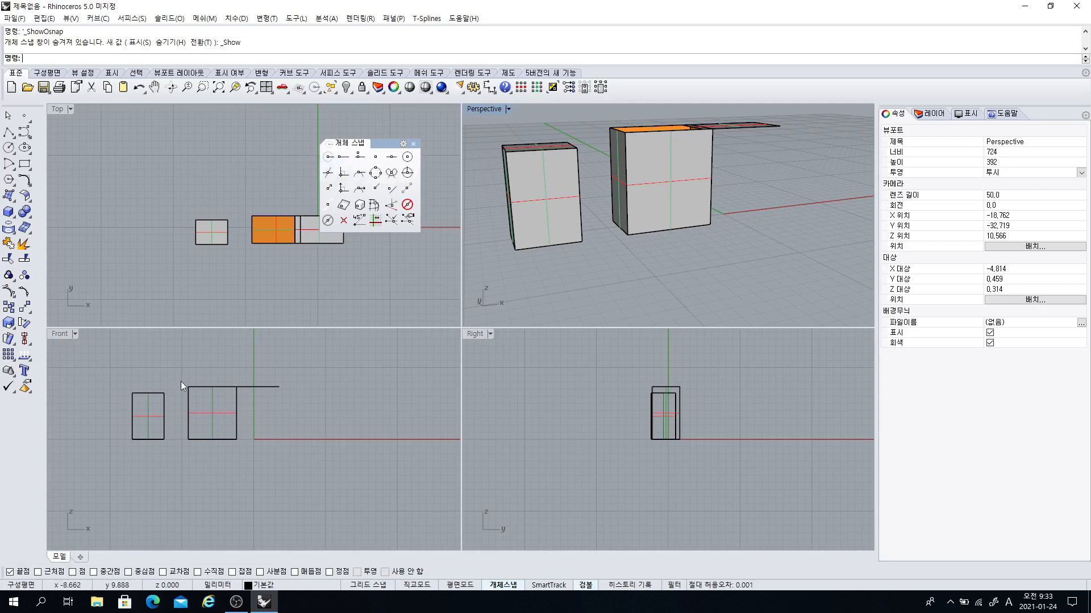
pyautogui.click(413, 145)
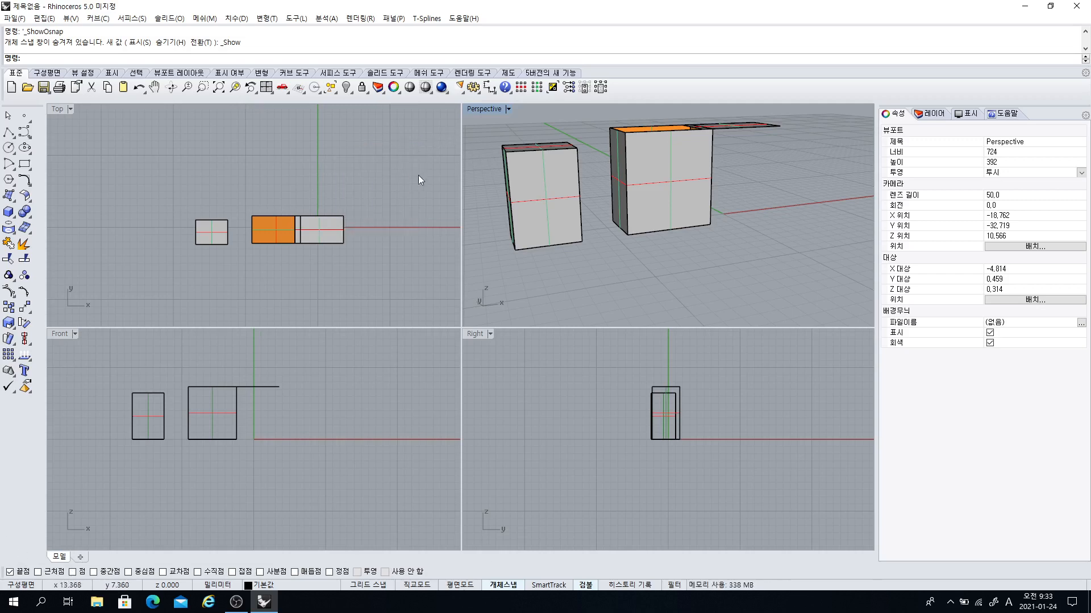
# - Remove the Set XYZ Coordinates button from the standard (표준) toolbar and confirm its deletion
pyautogui.moveTo(586, 235); pyautogui.dragTo(557, 257, button='right')
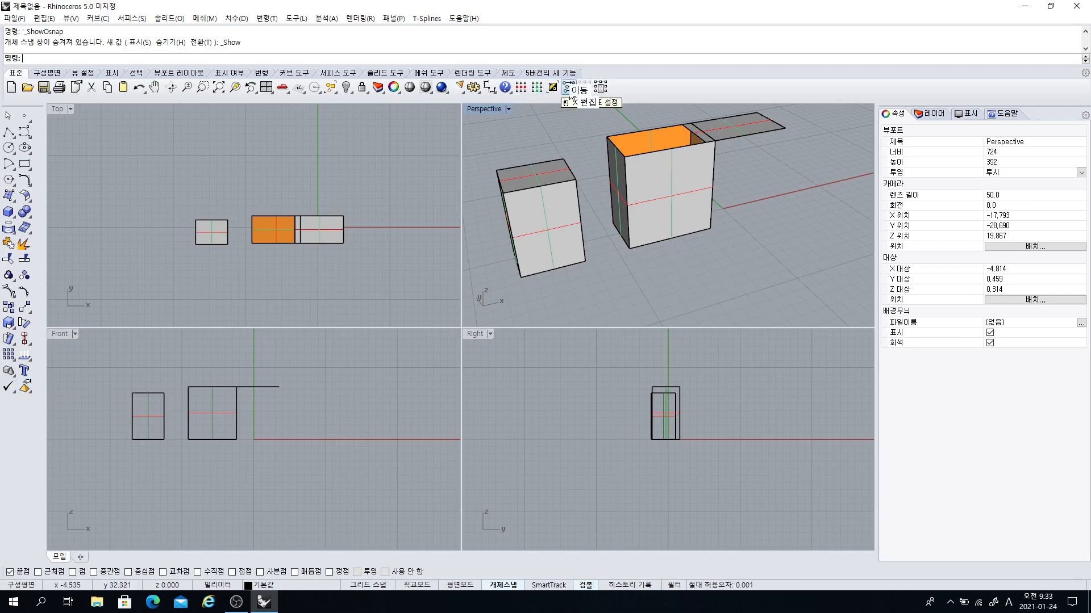
pyautogui.keyDown('shift'); pyautogui.moveTo(570, 99); pyautogui.dragTo(641, 301); pyautogui.keyUp('shift')
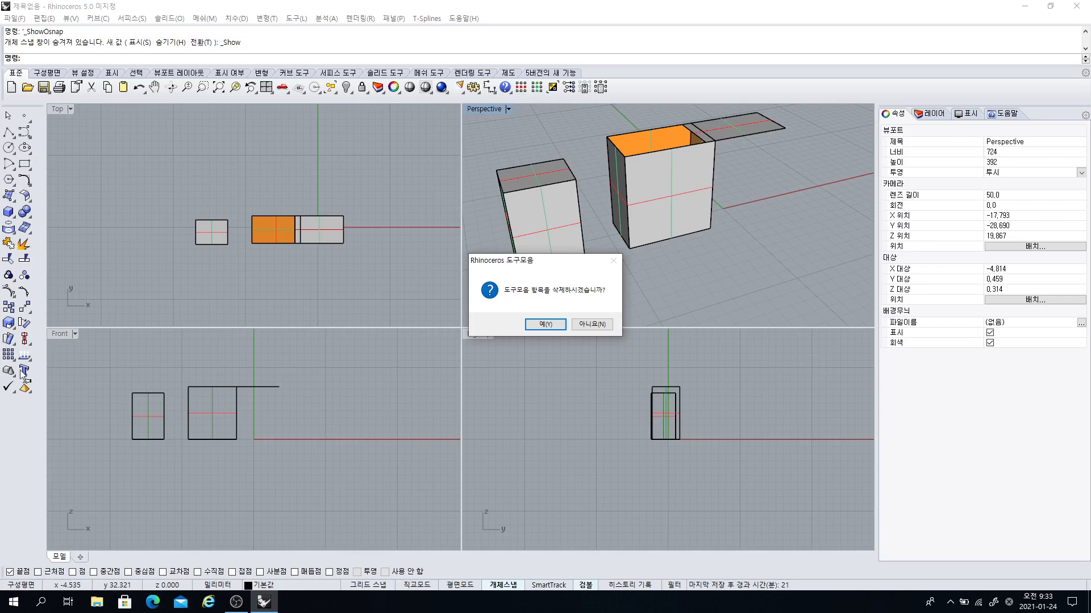
pyautogui.click(550, 328)
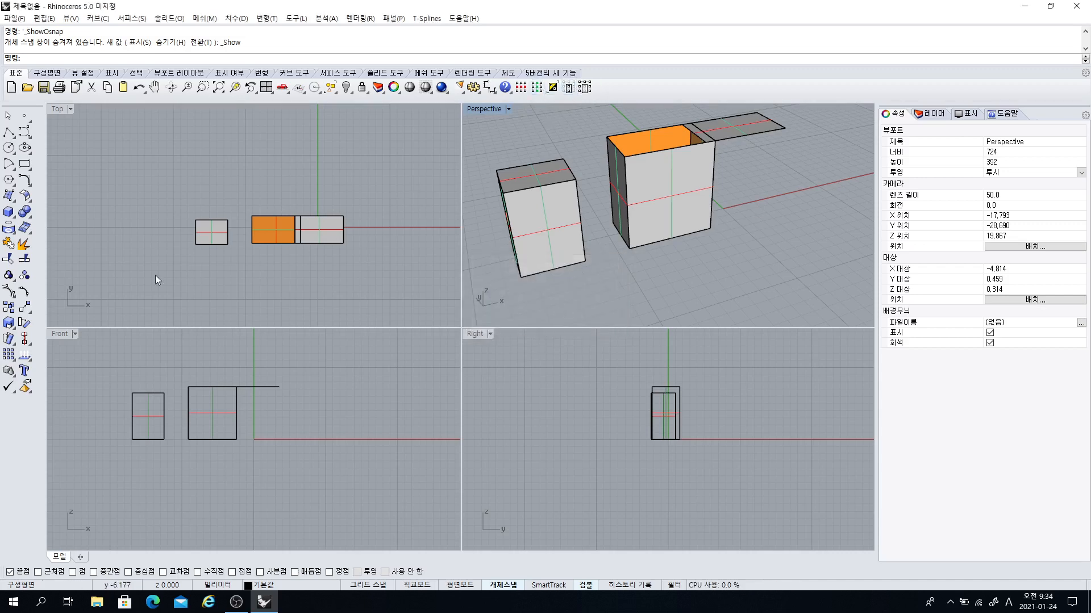
# - Copy the Set XYZ Coordinates button from the transform flyout to the end of the standard toolbar
pyautogui.click(27, 309)
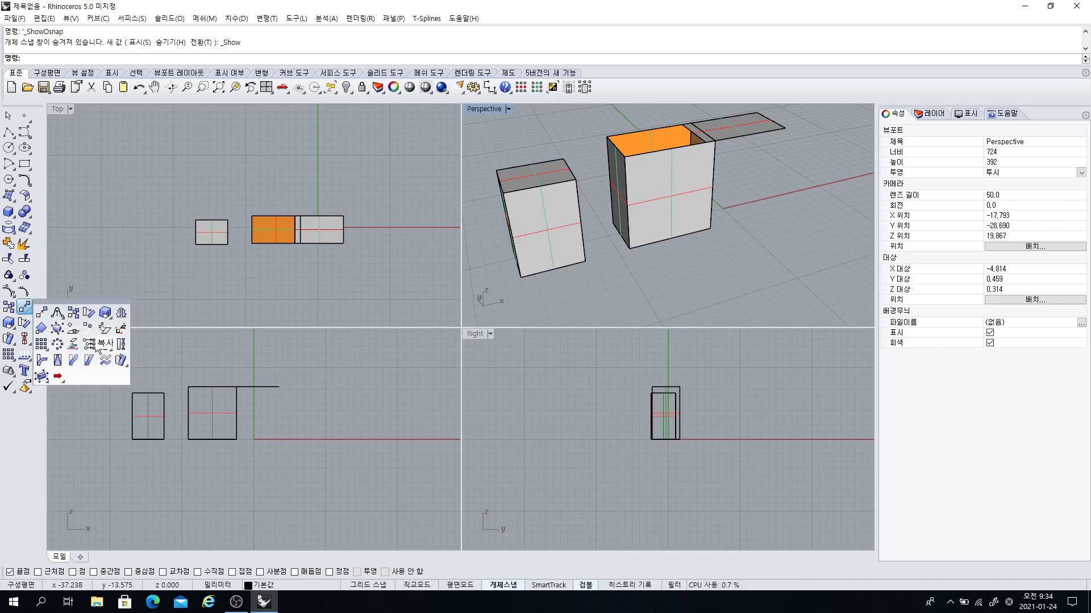
pyautogui.keyDown('ctrl'); pyautogui.moveTo(98, 349); pyautogui.dragTo(613, 92); pyautogui.keyUp('ctrl')
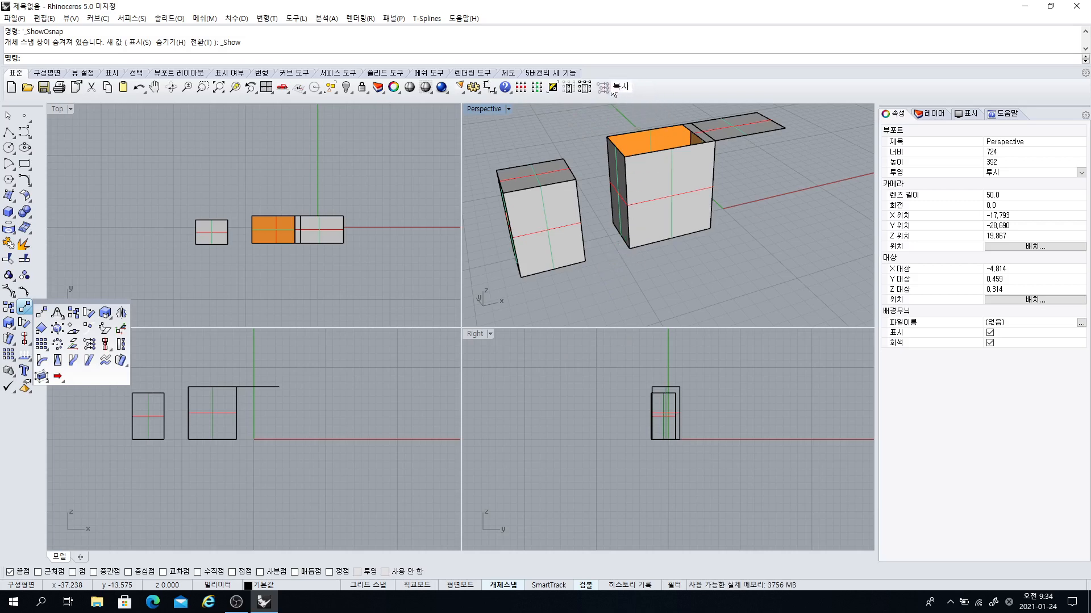
pyautogui.click(360, 312)
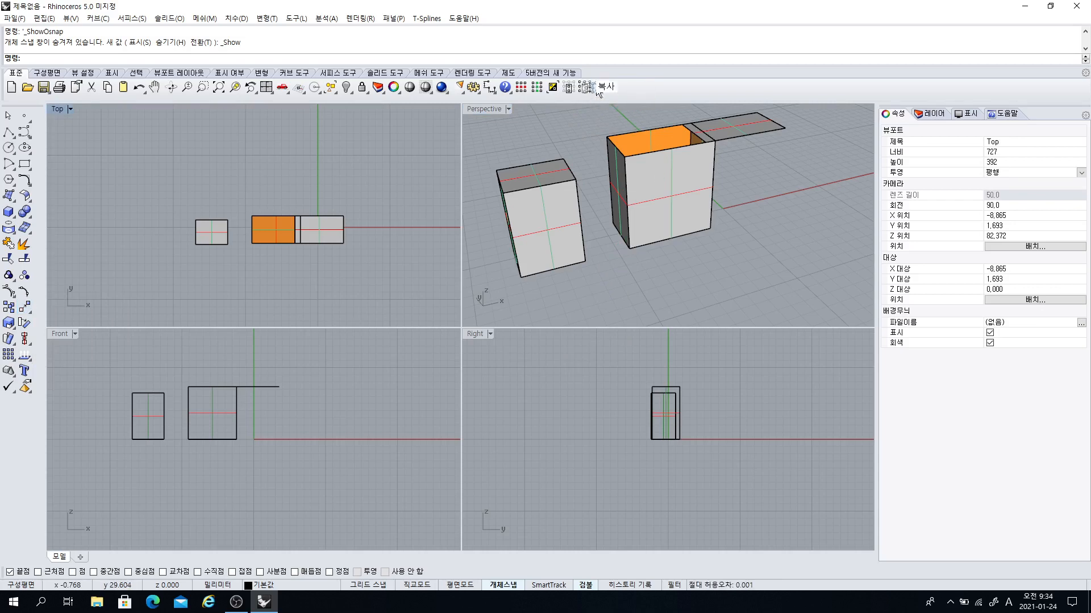
# - Start removing the copied Set XYZ Coordinates button from the standard toolbar and decline its deletion
pyautogui.keyDown('ctrl'); pyautogui.moveTo(607, 88); pyautogui.dragTo(617, 274); pyautogui.keyUp('ctrl')
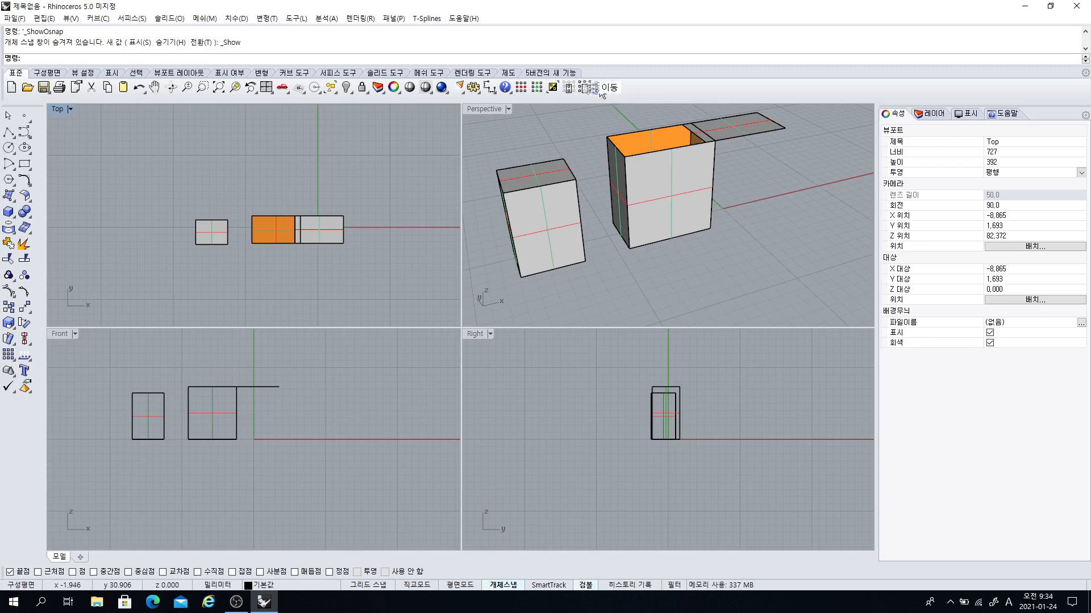
pyautogui.keyDown('shift'); pyautogui.moveTo(601, 91); pyautogui.dragTo(617, 274); pyautogui.keyUp('shift')
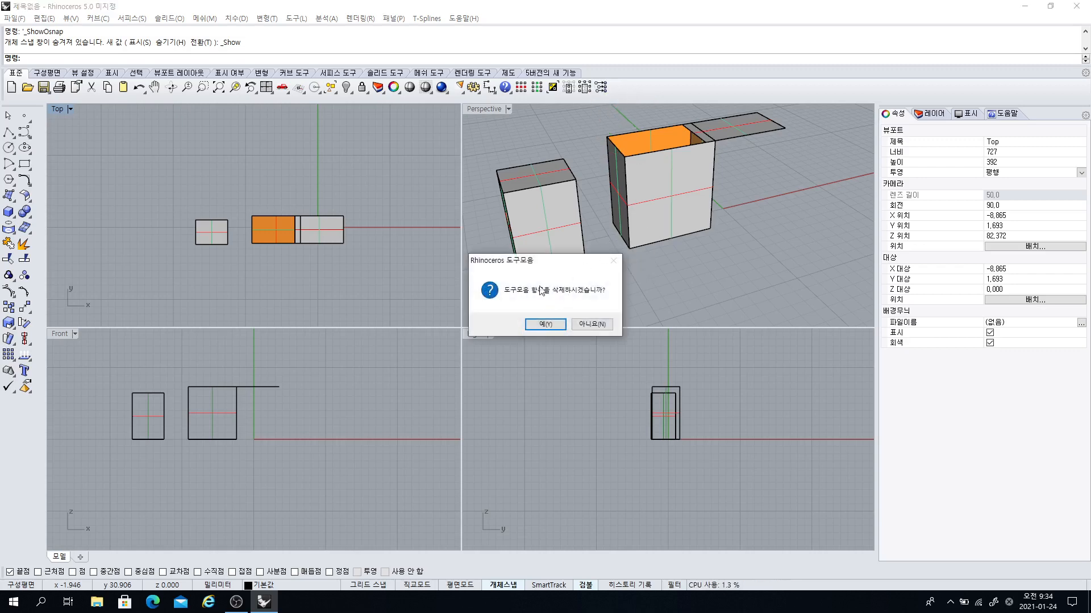
pyautogui.click(588, 328)
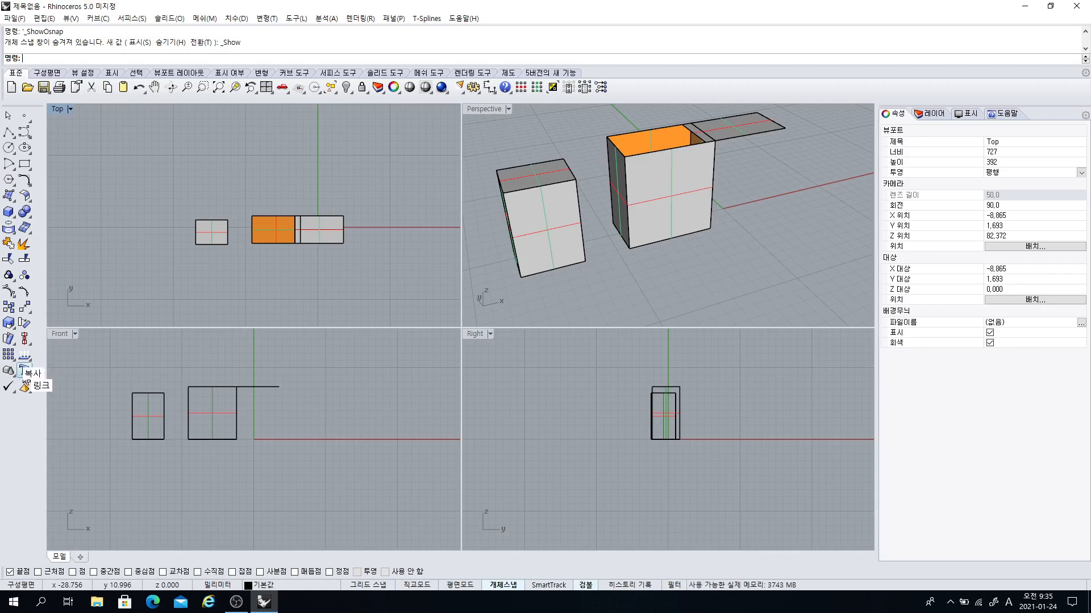
# - Copy the text object (텍스트 개체) button to the end of the standard toolbar and test it, cancelling the text creation
pyautogui.keyDown('ctrl'); pyautogui.moveTo(26, 377); pyautogui.dragTo(617, 88); pyautogui.keyUp('ctrl')
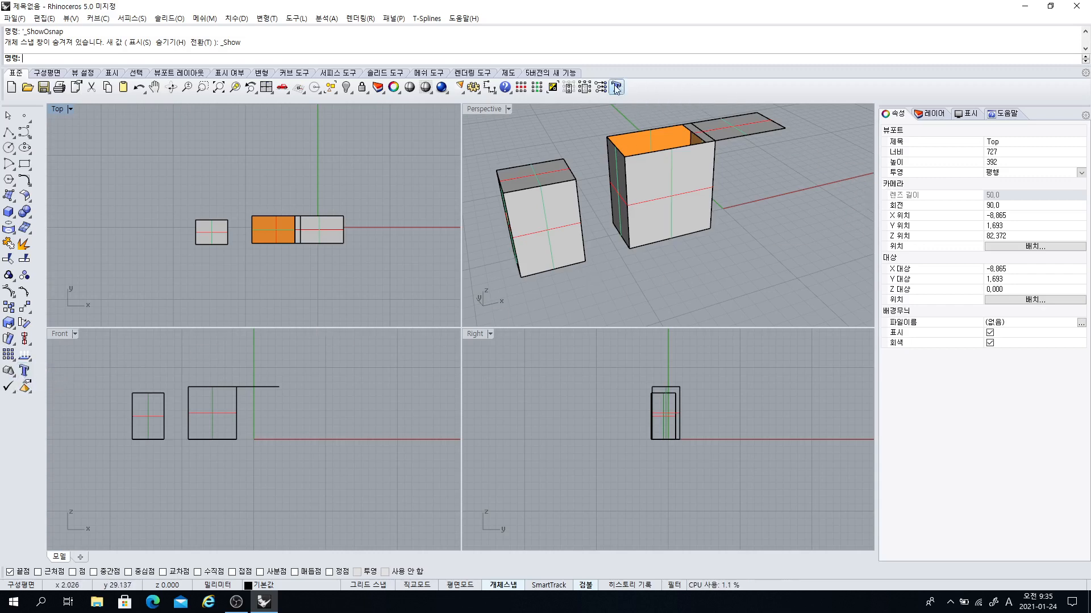
pyautogui.click(617, 88)
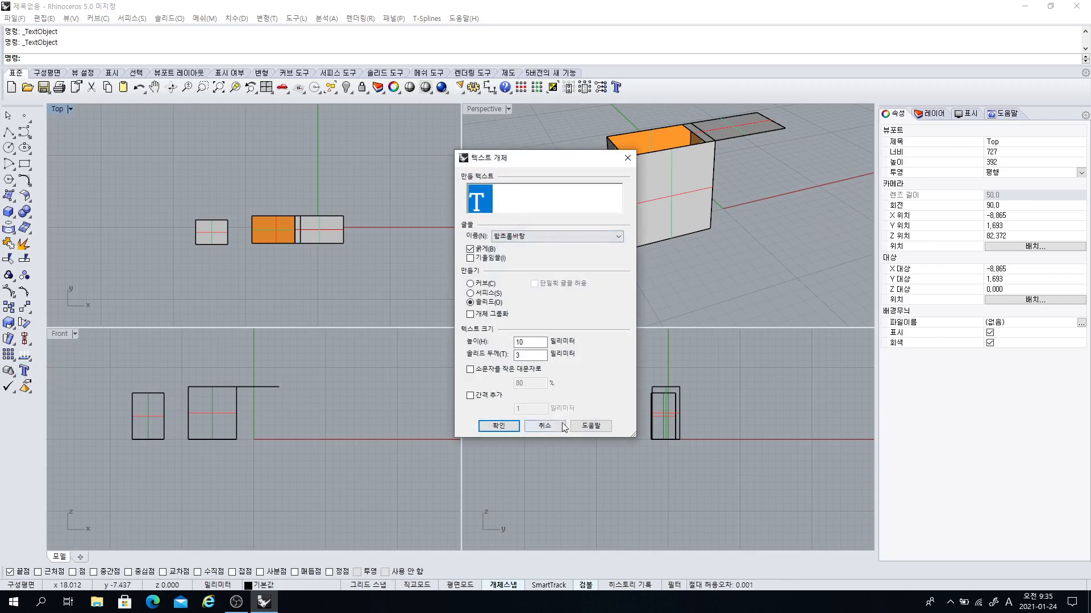
pyautogui.click(565, 428)
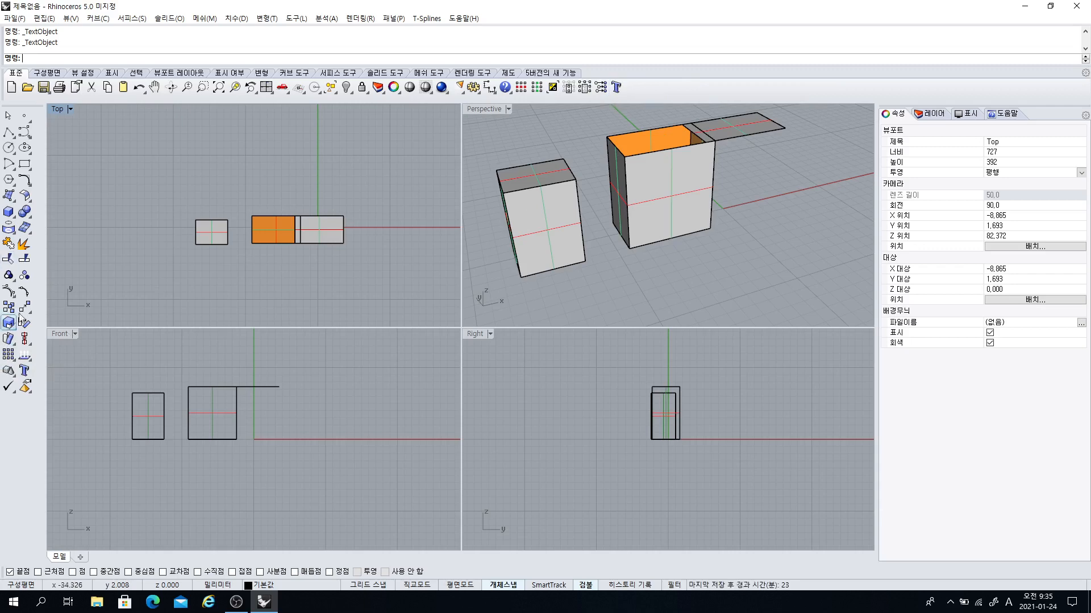
# - Delete the copied text object button from the standard toolbar
pyautogui.keyDown('shift'); pyautogui.moveTo(617, 87); pyautogui.dragTo(646, 320); pyautogui.keyUp('shift')
pyautogui.click(549, 325)
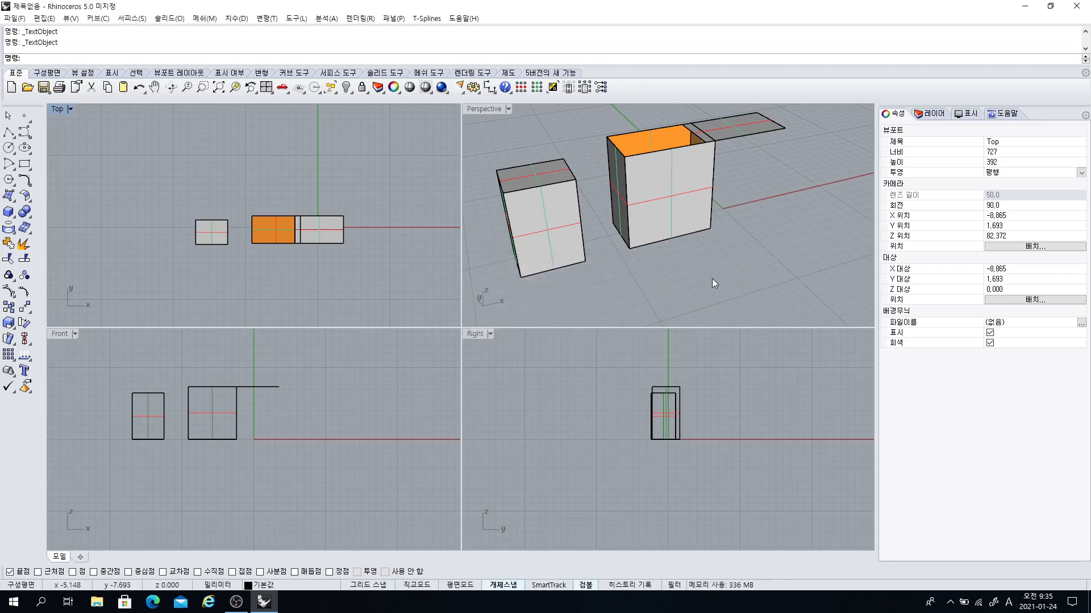
# - Copy the Select U (U 선택) and Select V (V 선택) buttons from the point selection flyout to the end of the standard toolbar
pyautogui.moveTo(684, 276); pyautogui.dragTo(669, 292, button='right')
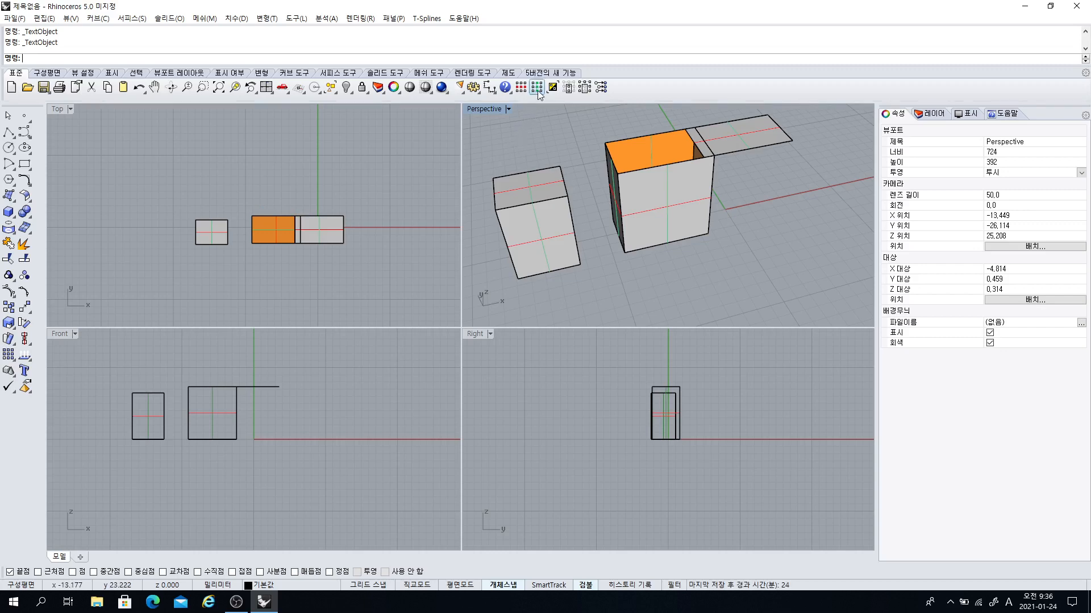
pyautogui.click(335, 93)
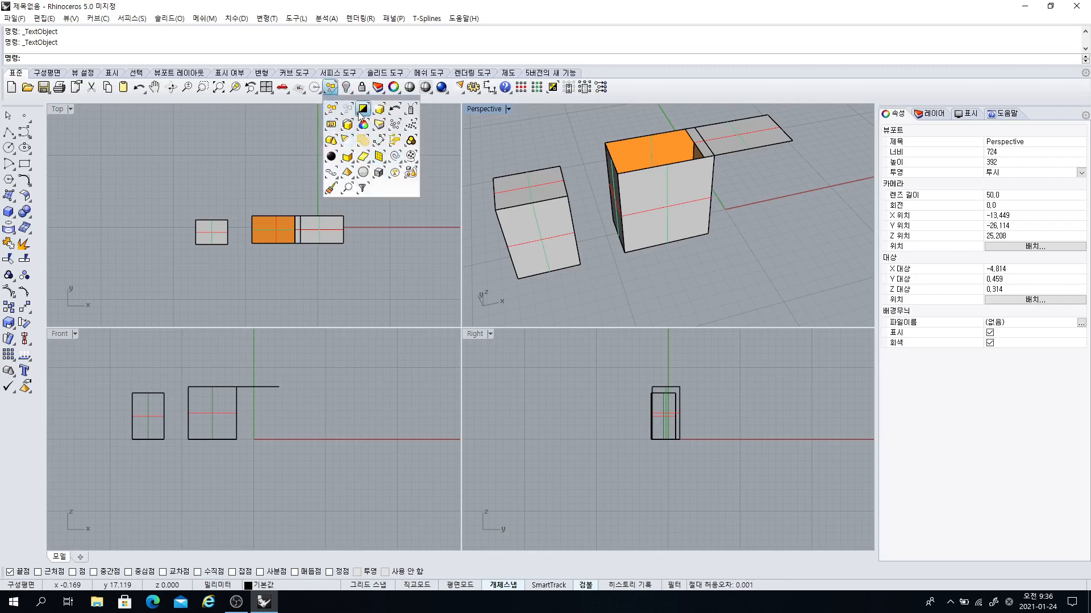
pyautogui.click(417, 164)
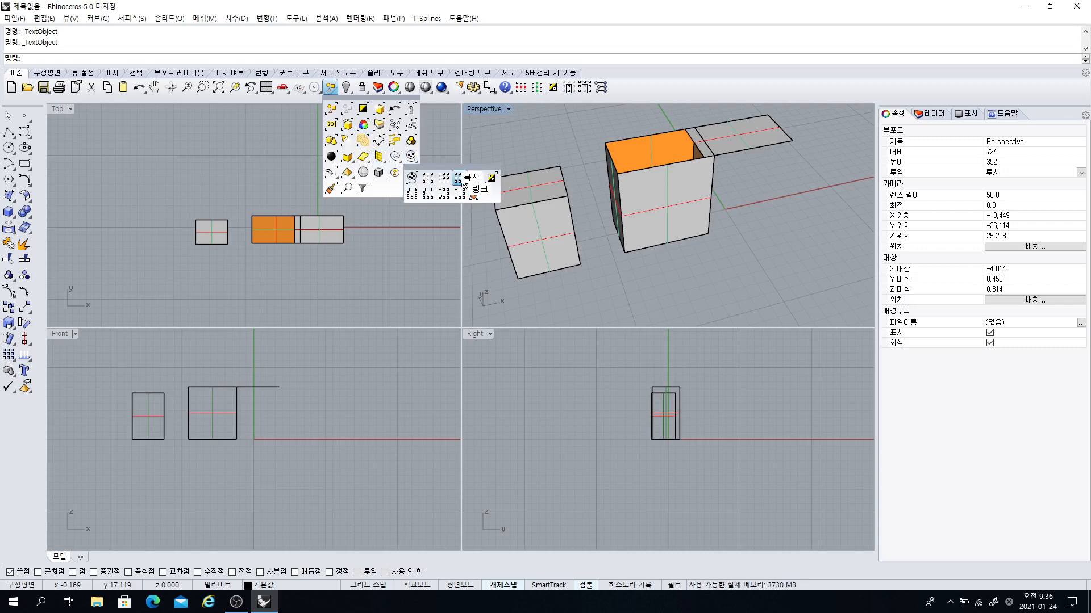
pyautogui.keyDown('ctrl'); pyautogui.moveTo(465, 182); pyautogui.dragTo(644, 93); pyautogui.keyUp('ctrl')
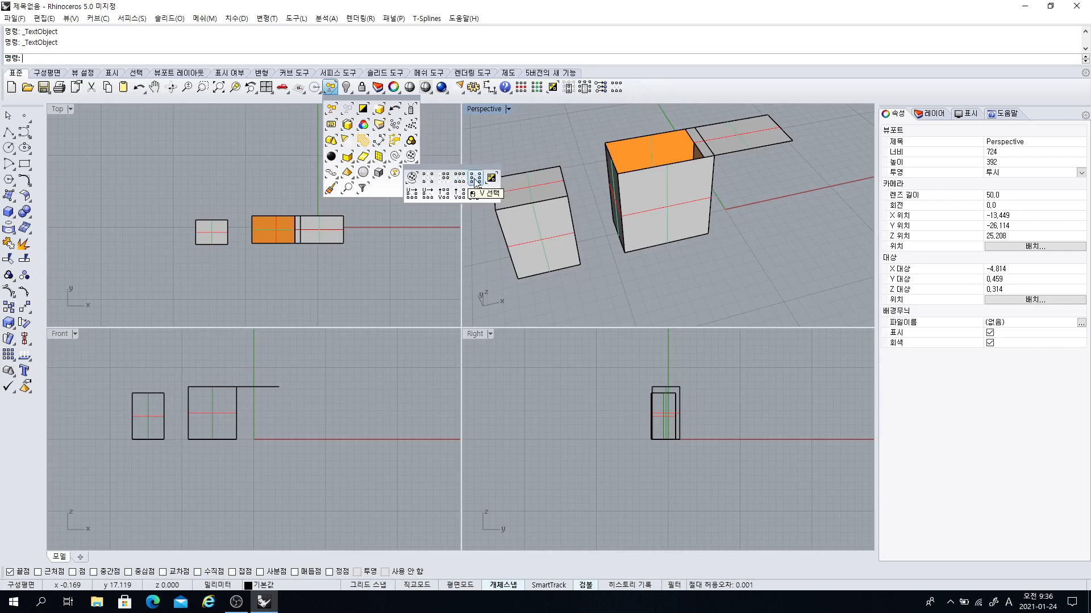
pyautogui.keyDown('ctrl'); pyautogui.moveTo(476, 179); pyautogui.dragTo(644, 93); pyautogui.keyUp('ctrl')
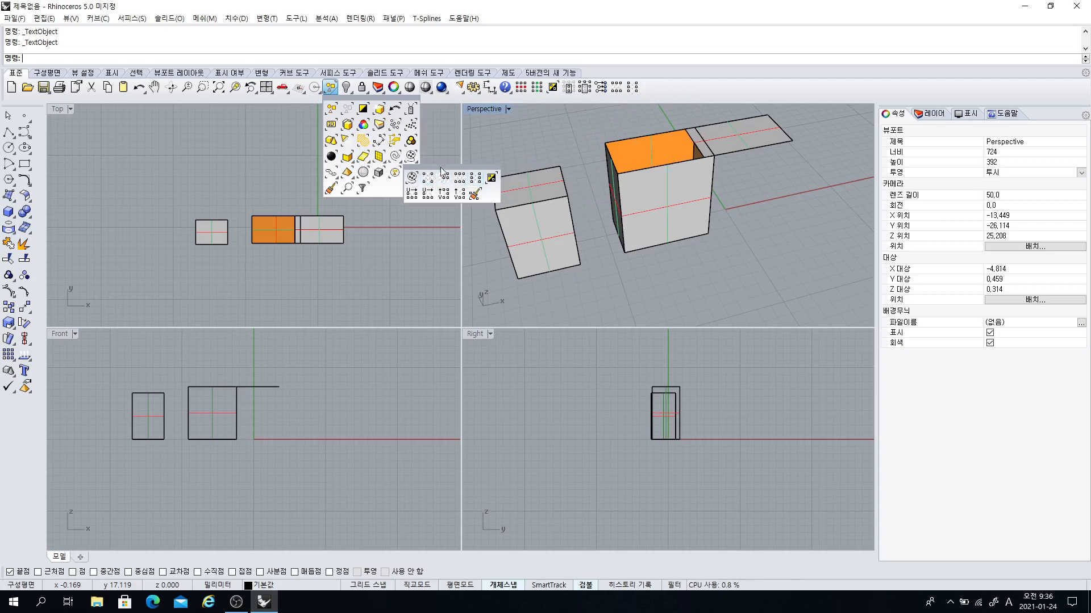
pyautogui.click(442, 150)
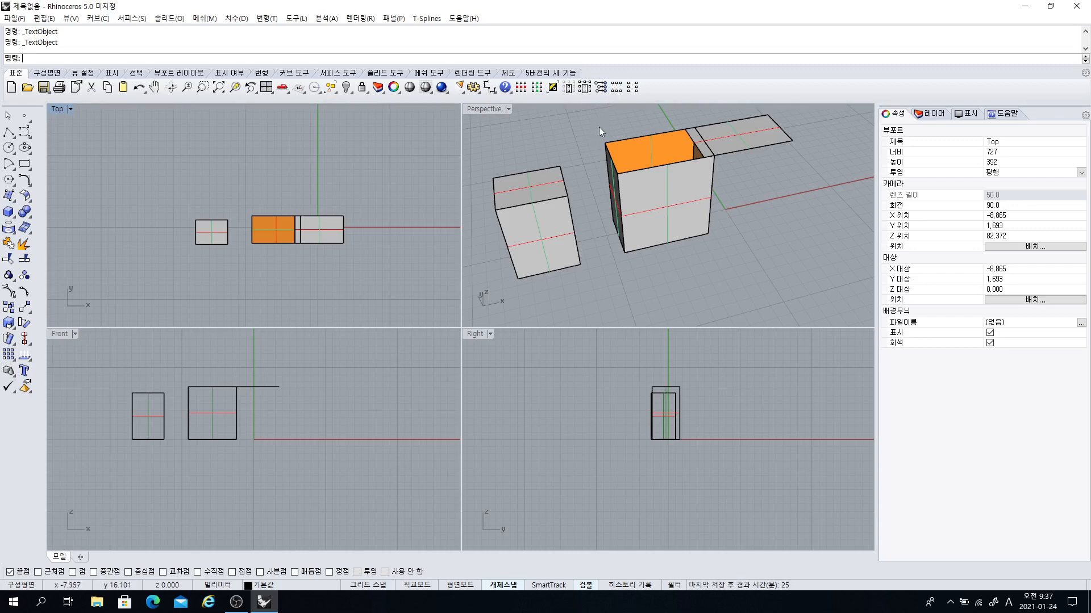
# - Open the button editor for the Select U (U 선택) button and its 24 X 24 bitmap image for editing
pyautogui.keyDown('shift'); pyautogui.rightClick(617, 89); pyautogui.keyUp('shift')
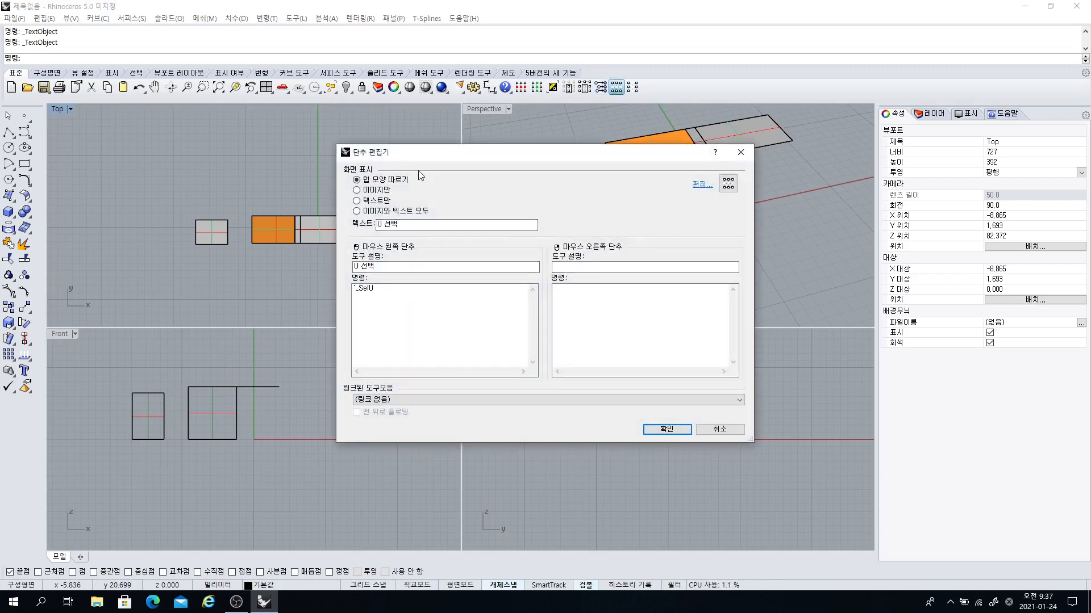
pyautogui.click(702, 186)
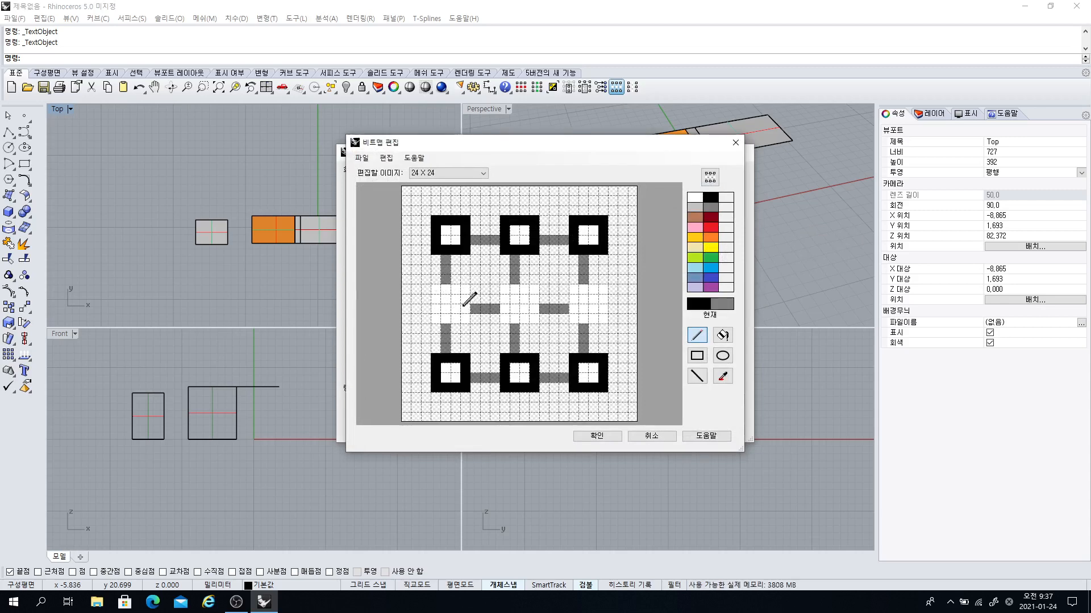
# - Paint the three middle-row squares of the U 선택 button's 24 X 24 icon red and save the button
pyautogui.click(713, 230)
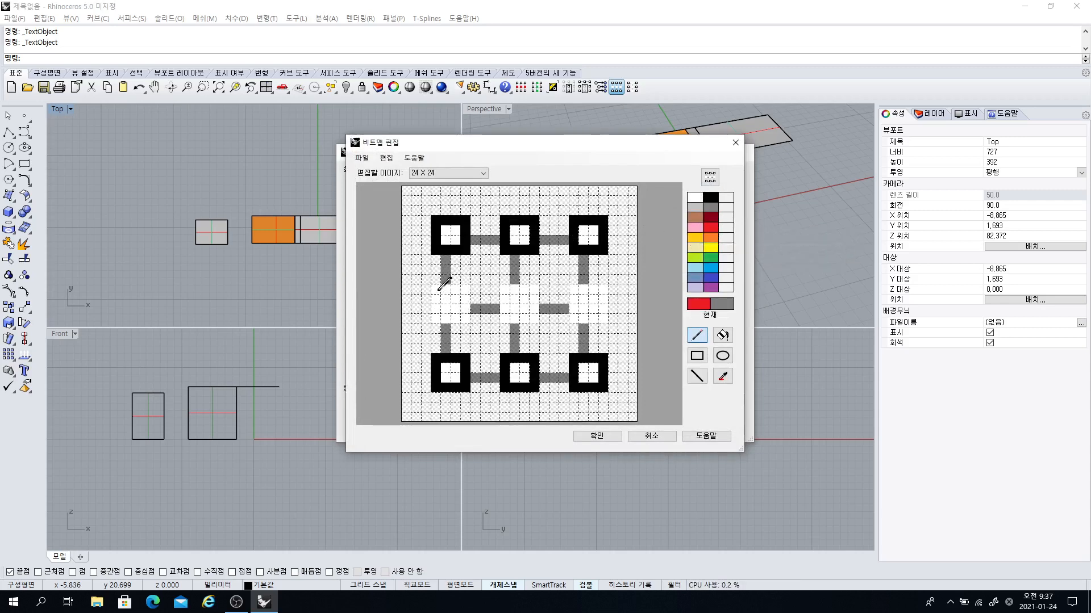
pyautogui.moveTo(439, 290)
pyautogui.mouseDown()
pyautogui.moveTo(465, 290)
pyautogui.moveTo(464, 310)
pyautogui.moveTo(441, 320)
pyautogui.moveTo(434, 301)
pyautogui.moveTo(444, 296)
pyautogui.moveTo(458, 307)
pyautogui.moveTo(448, 304)
pyautogui.moveTo(533, 291)
pyautogui.moveTo(532, 314)
pyautogui.moveTo(511, 319)
pyautogui.moveTo(503, 300)
pyautogui.moveTo(517, 293)
pyautogui.moveTo(521, 311)
pyautogui.moveTo(606, 288)
pyautogui.moveTo(602, 314)
pyautogui.moveTo(587, 319)
pyautogui.moveTo(573, 300)
pyautogui.moveTo(589, 297)
pyautogui.mouseUp()
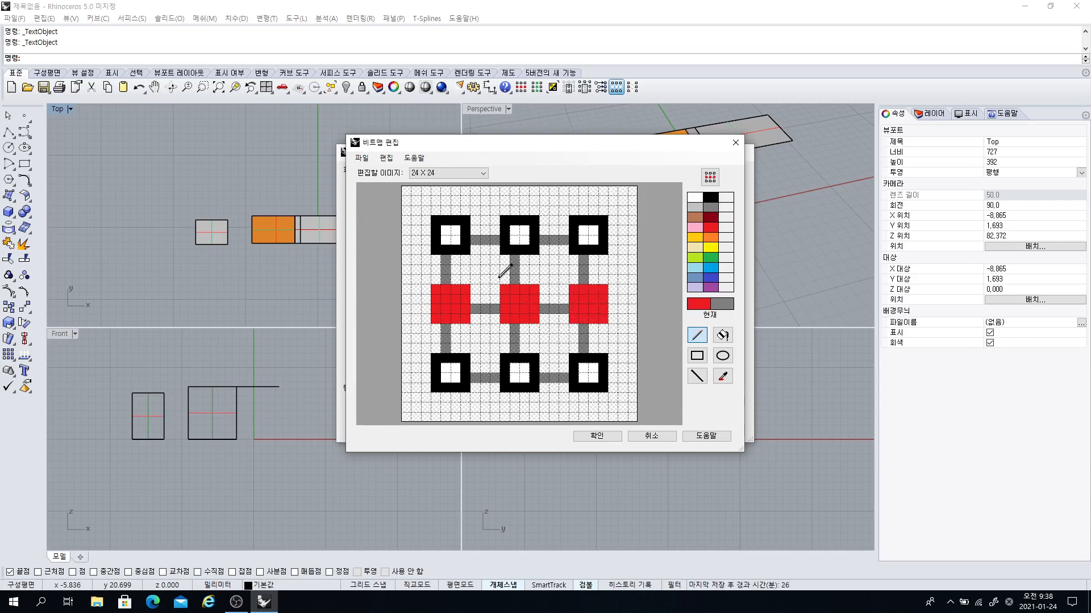
pyautogui.click(595, 436)
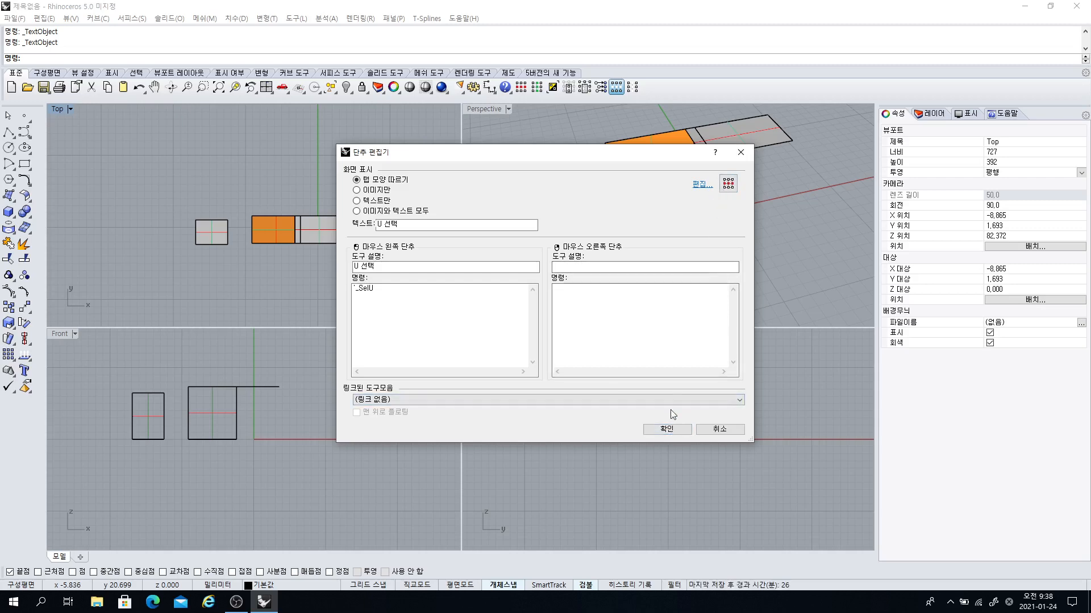
pyautogui.click(667, 429)
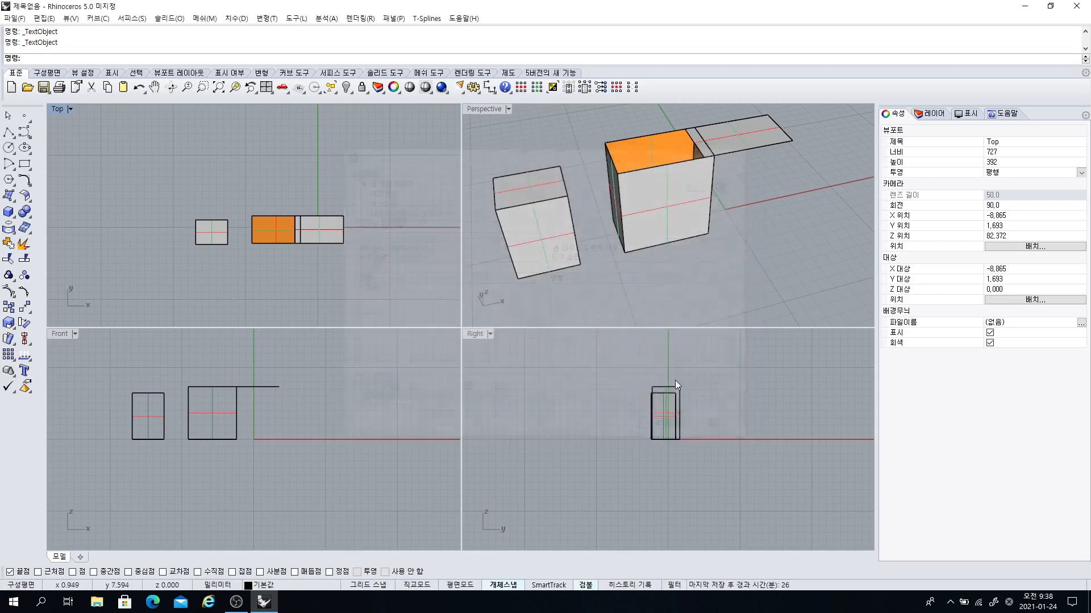
# - Paint the middle-column squares of the V 선택 button's 24 X 24 icon green and save the button
pyautogui.keyDown('shift'); pyautogui.rightClick(632, 88); pyautogui.keyUp('shift')
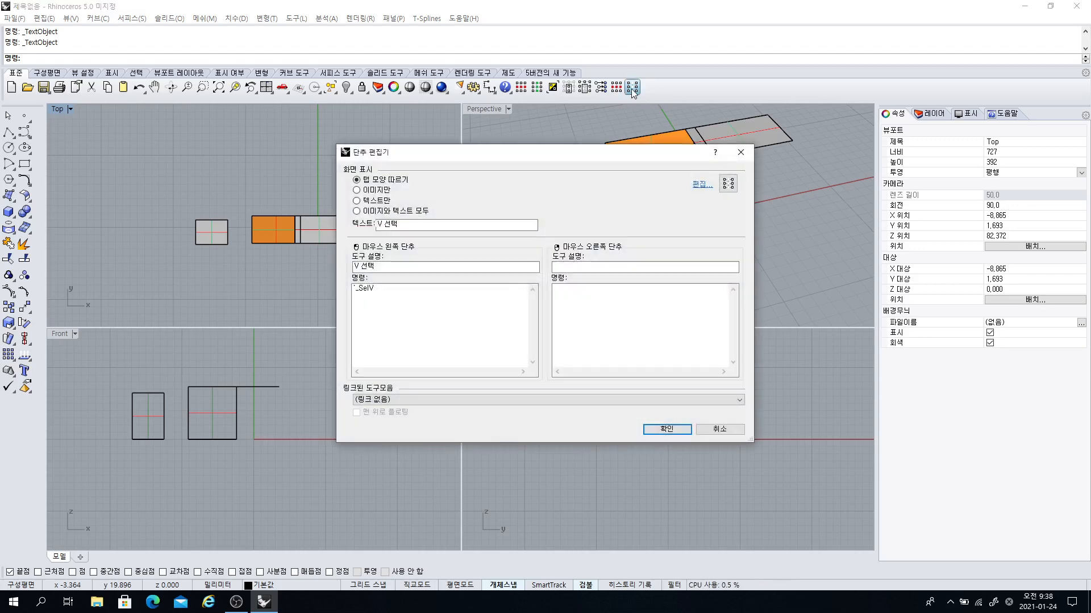
pyautogui.click(703, 185)
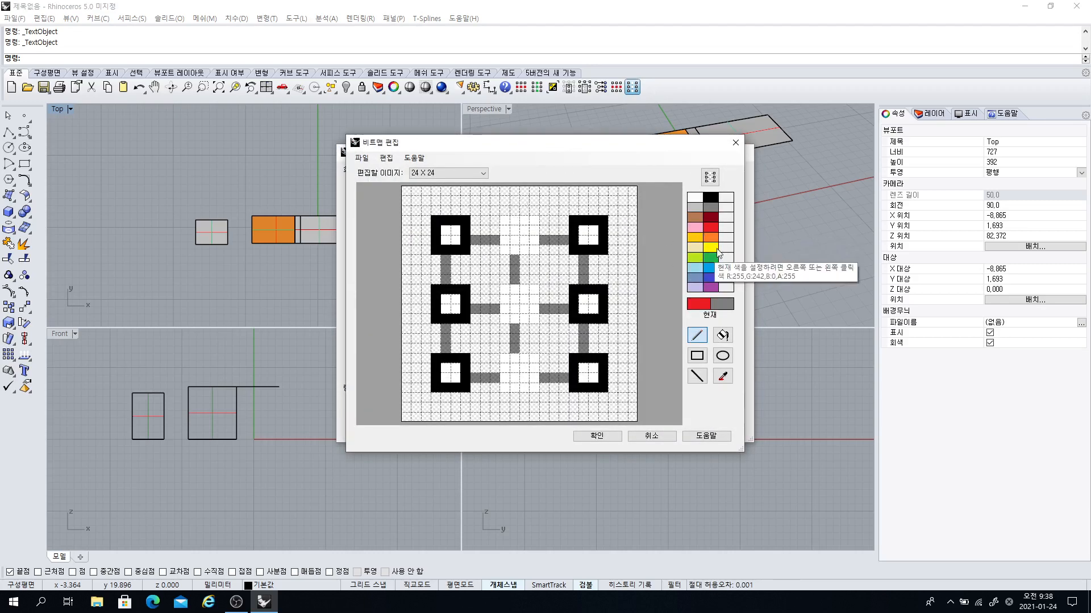
pyautogui.click(710, 257)
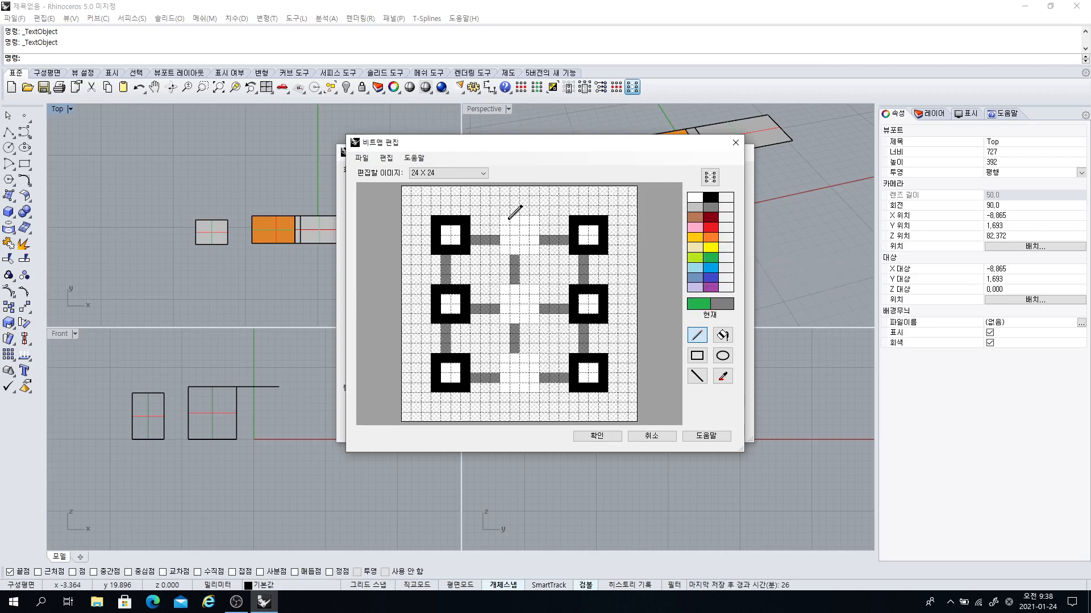
pyautogui.moveTo(509, 218)
pyautogui.mouseDown()
pyautogui.moveTo(507, 249)
pyautogui.moveTo(534, 234)
pyautogui.moveTo(531, 223)
pyautogui.moveTo(509, 236)
pyautogui.moveTo(531, 223)
pyautogui.mouseUp()
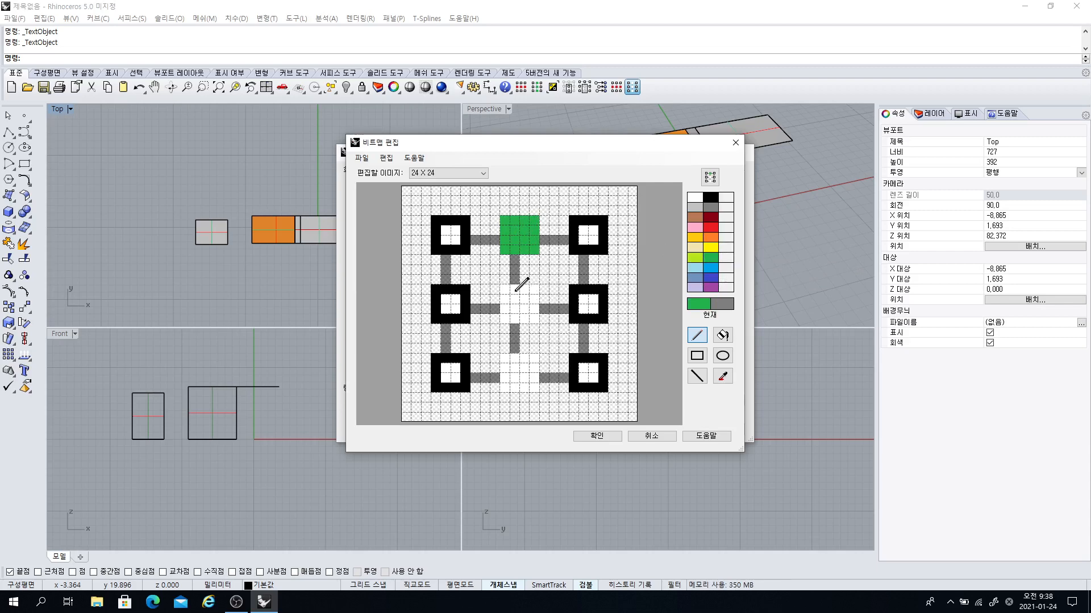
pyautogui.click(597, 437)
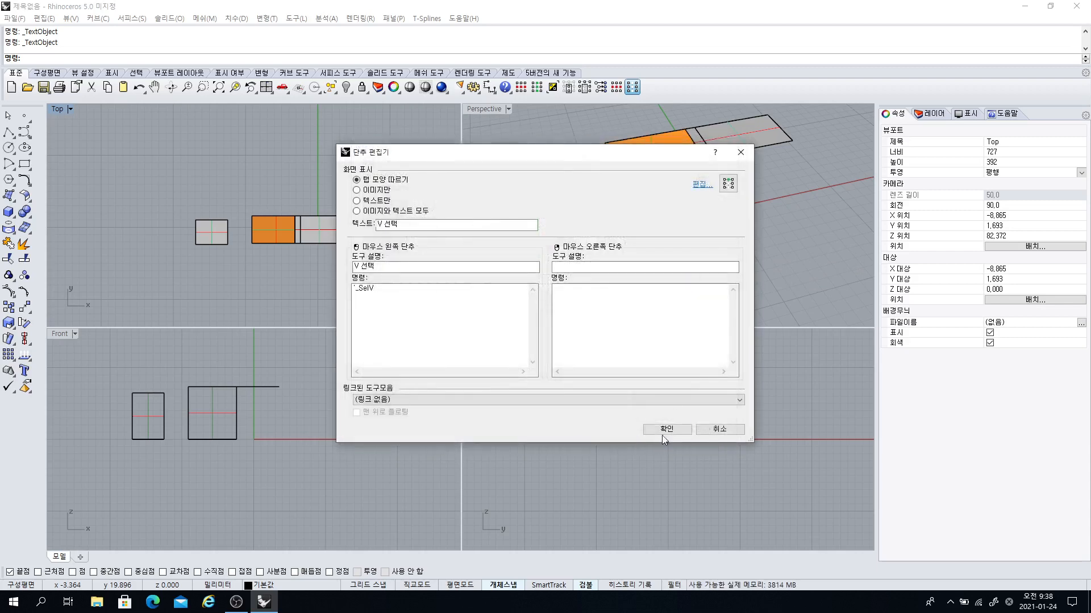
pyautogui.click(663, 433)
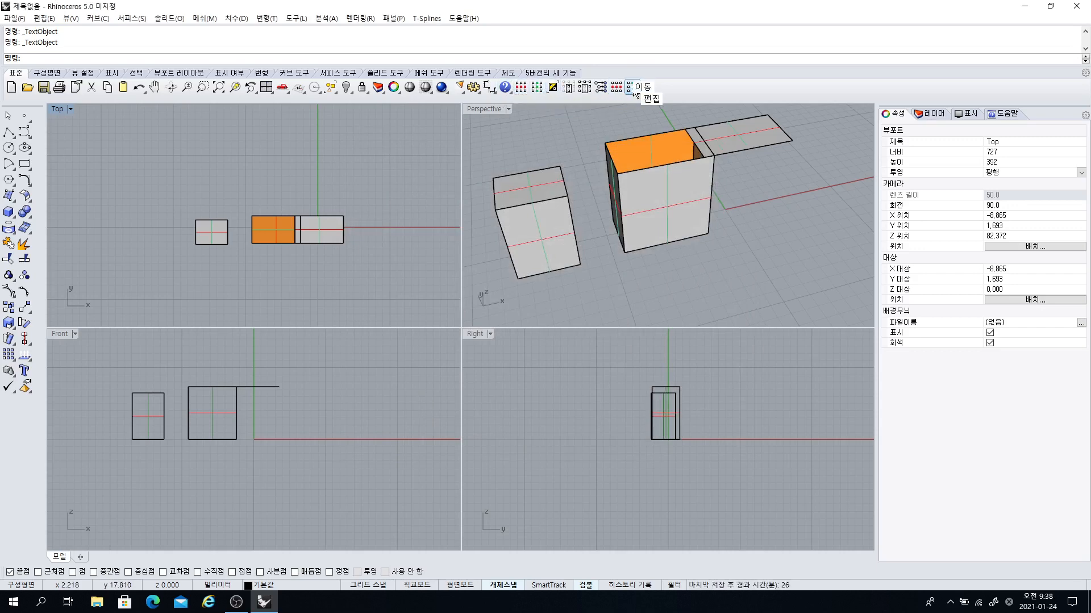
# - Remove the V 선택 and U 선택 buttons from the standard toolbar
pyautogui.keyDown('shift'); pyautogui.moveTo(633, 92); pyautogui.dragTo(648, 282); pyautogui.keyUp('shift')
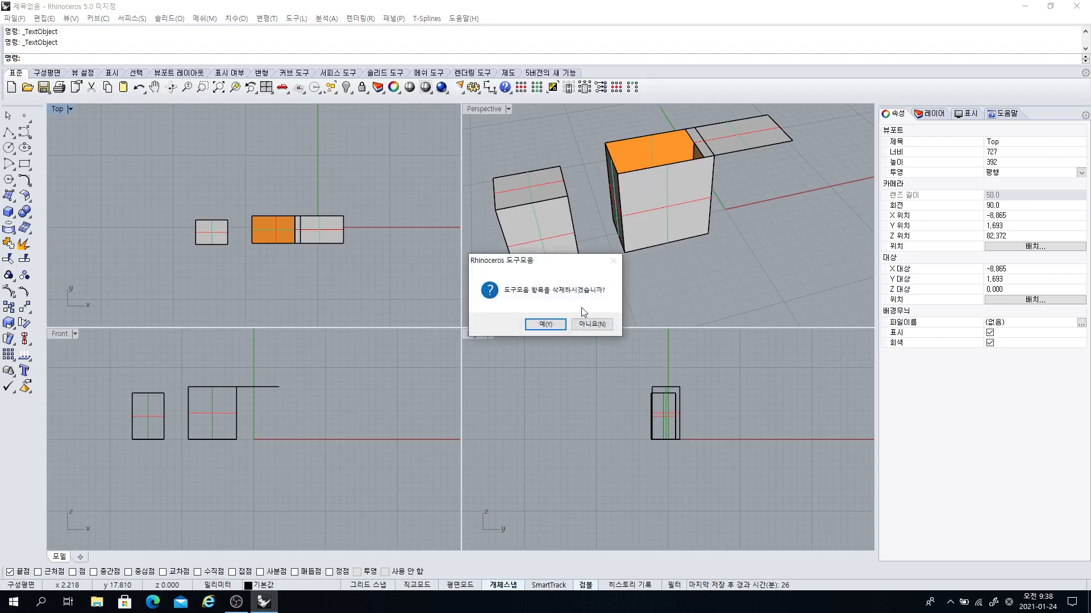
pyautogui.click(546, 326)
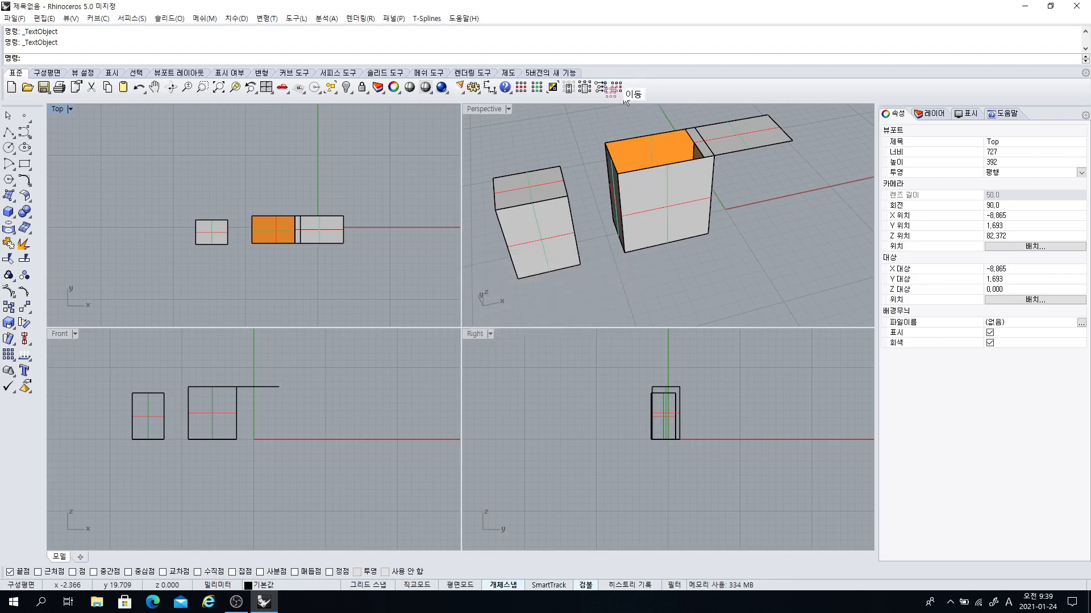
pyautogui.keyDown('shift'); pyautogui.moveTo(616, 88); pyautogui.dragTo(667, 283); pyautogui.keyUp('shift')
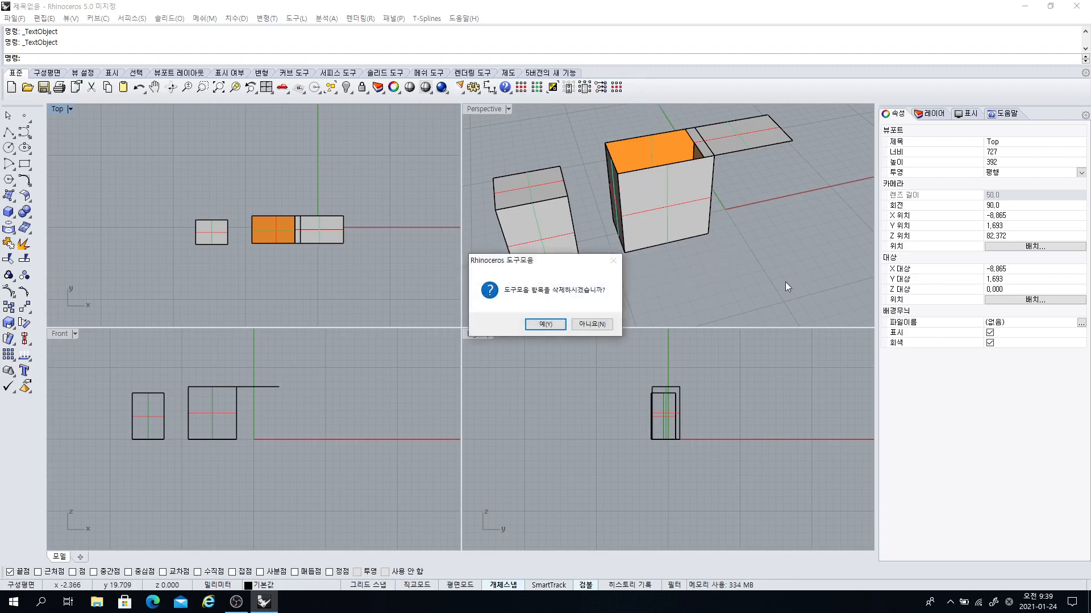
pyautogui.click(546, 325)
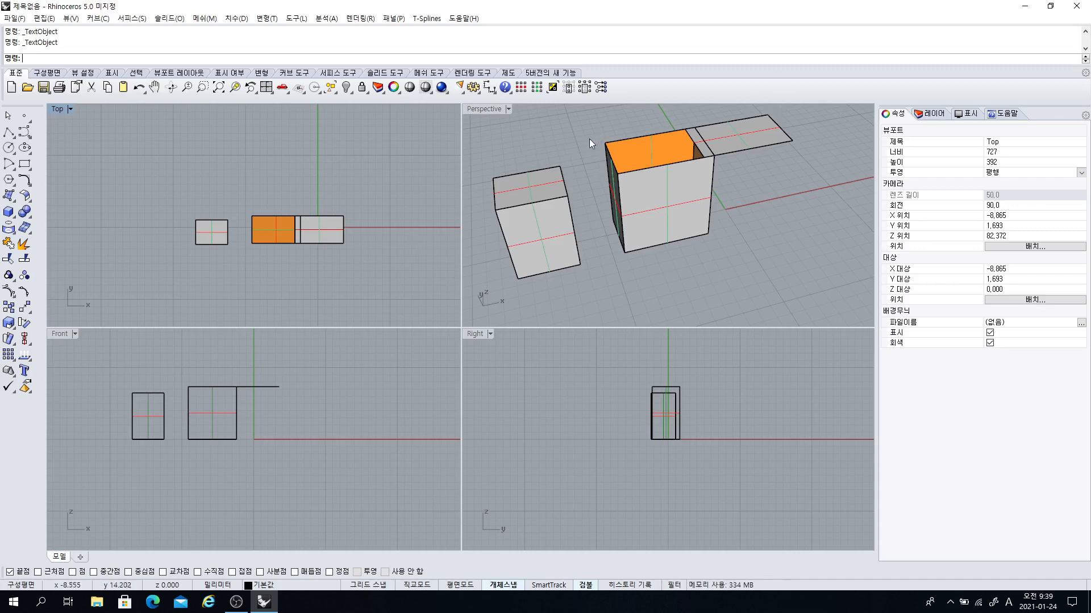
# - Select all the objects in the Perspective view and delete them
pyautogui.scroll(-3, 642, 210)
pyautogui.moveTo(756, 287); pyautogui.dragTo(629, 241)
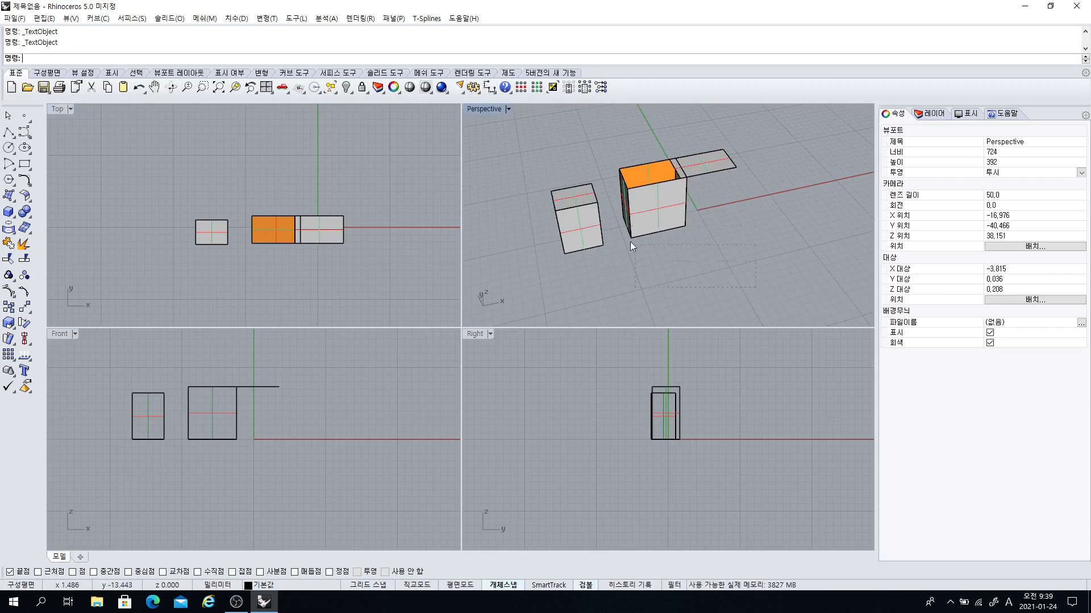
pyautogui.moveTo(542, 142); pyautogui.dragTo(542, 142)
pyautogui.press('Delete')
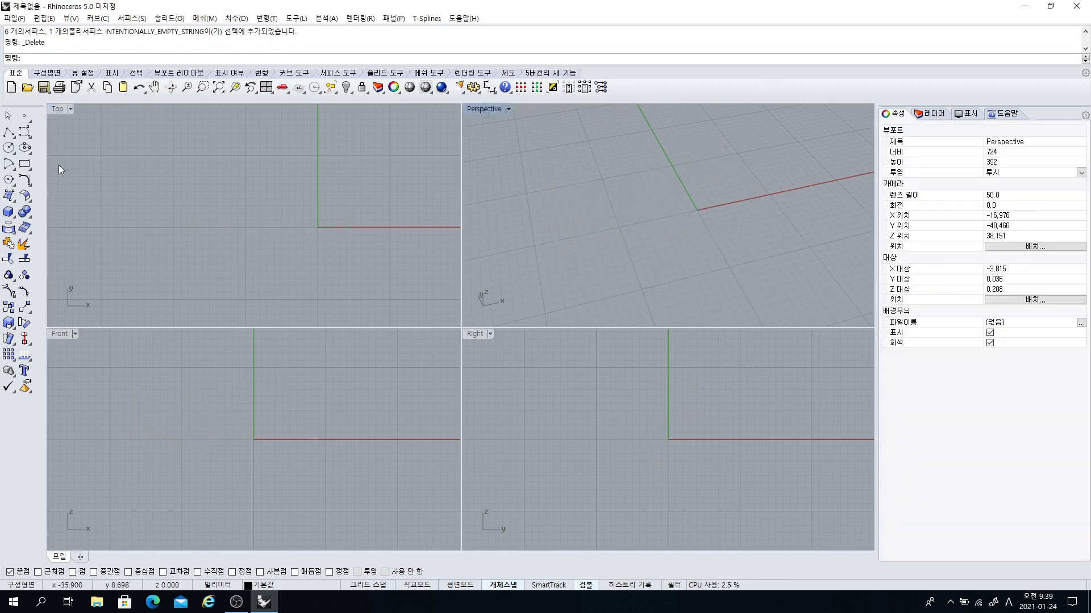
pyautogui.moveTo(579, 183)
pyautogui.mouseDown(button='right')
pyautogui.moveTo(598, 209)
pyautogui.moveTo(561, 182)
pyautogui.mouseUp(button='right')
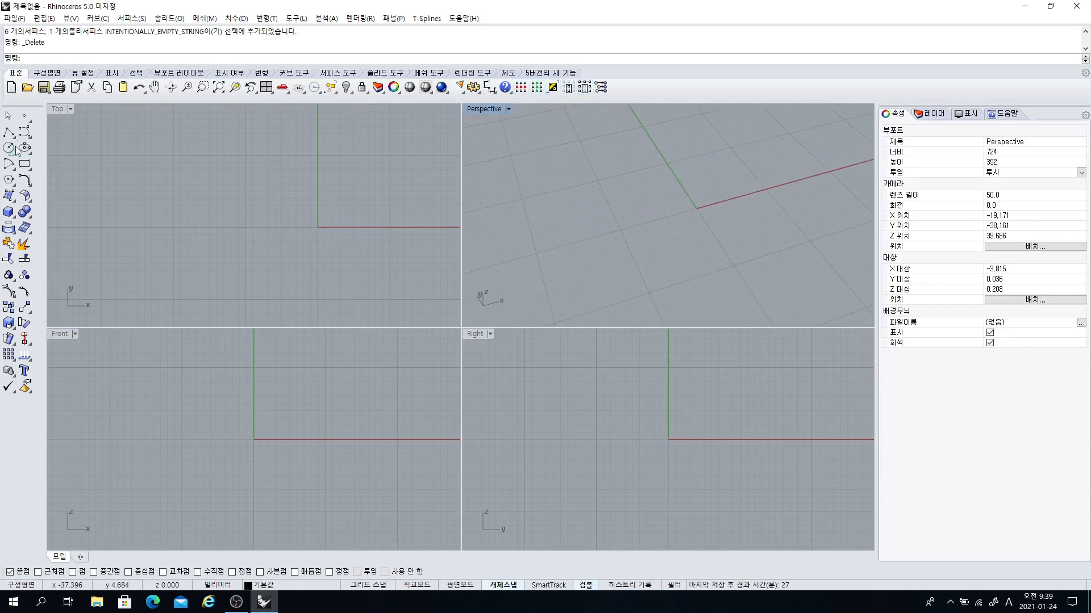
# - Draw a trial control-point curve in the Top view to check the cursor tooltip, and delete it
pyautogui.click(24, 132)
pyautogui.click(80, 209)
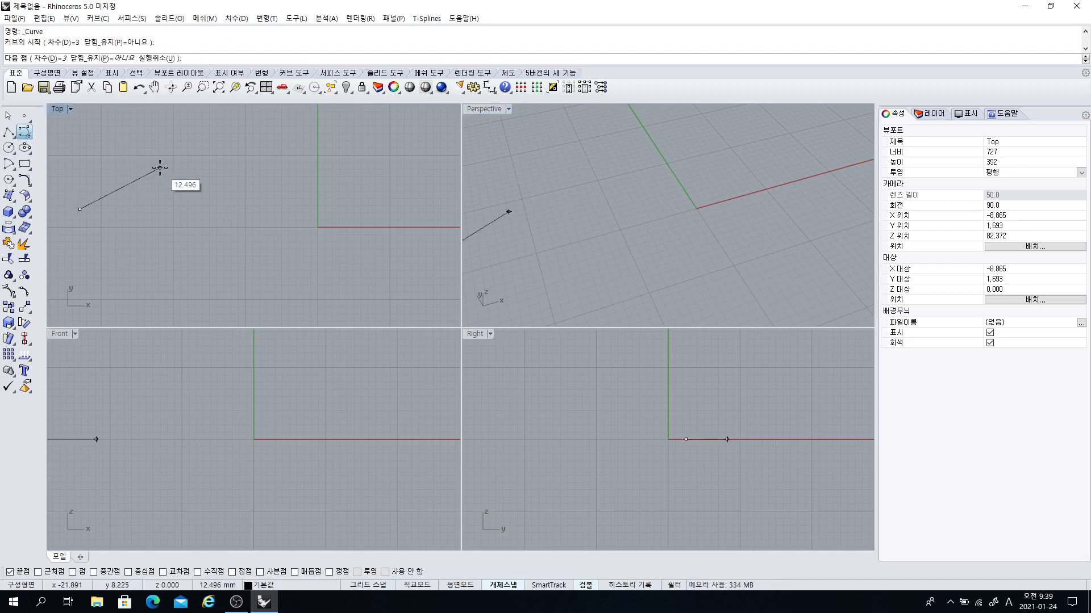
pyautogui.click(200, 155)
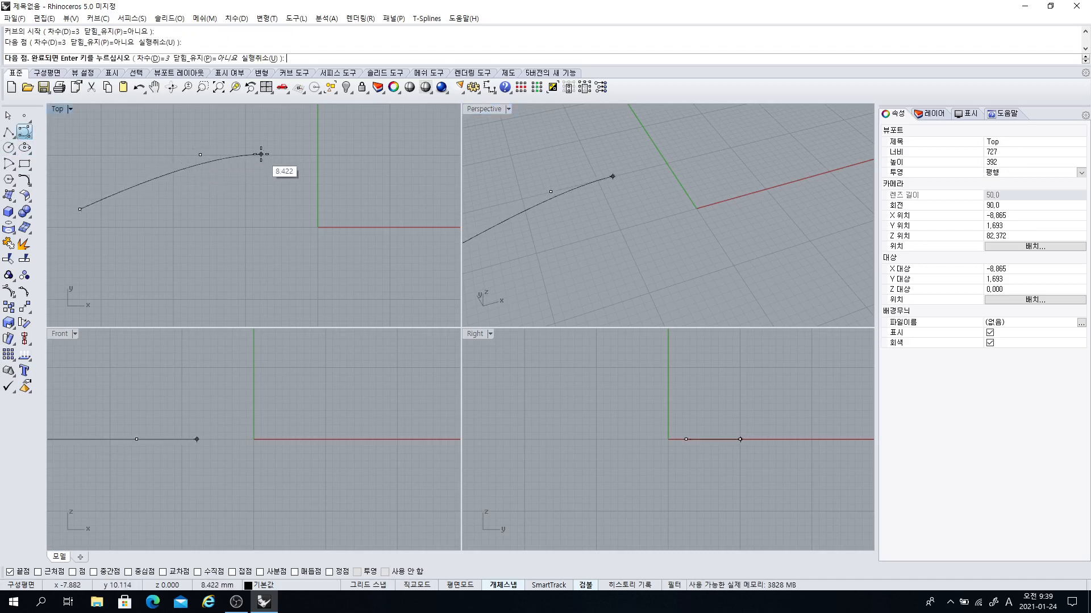
pyautogui.click(301, 187)
pyautogui.press('Return')
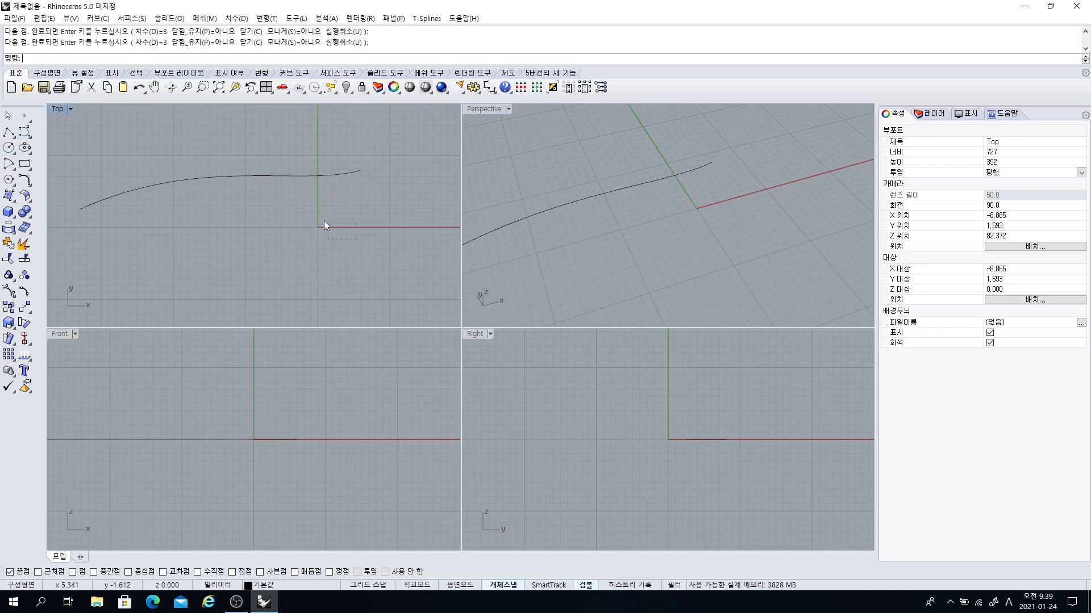
pyautogui.click(278, 156)
pyautogui.press('Delete')
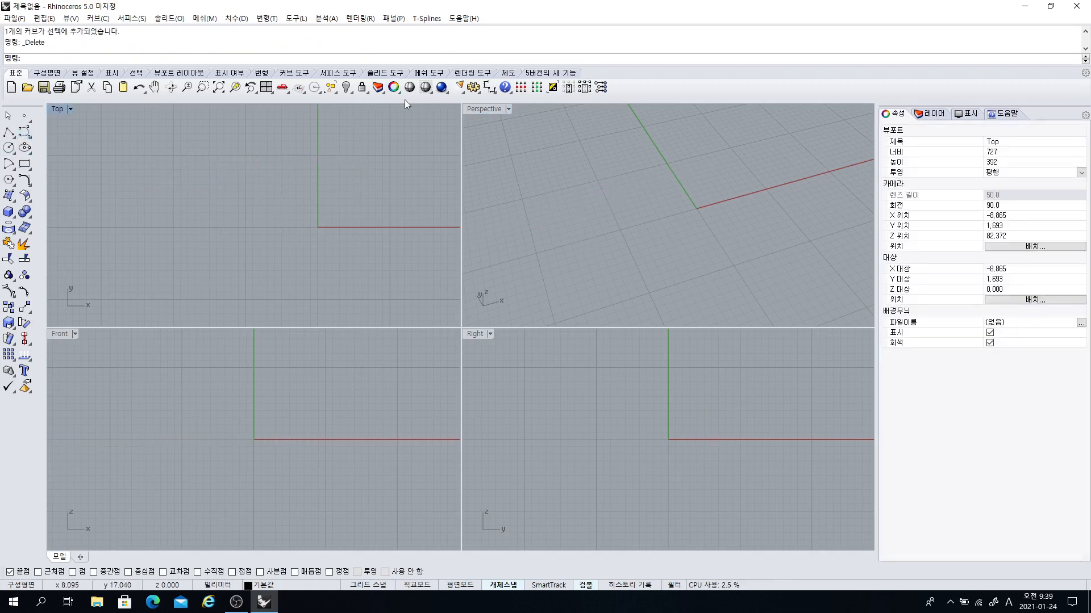
# - Turn off cursor tooltips (커서 도구 설명 사용) in the modeling aids options and apply the change
pyautogui.click(473, 87)
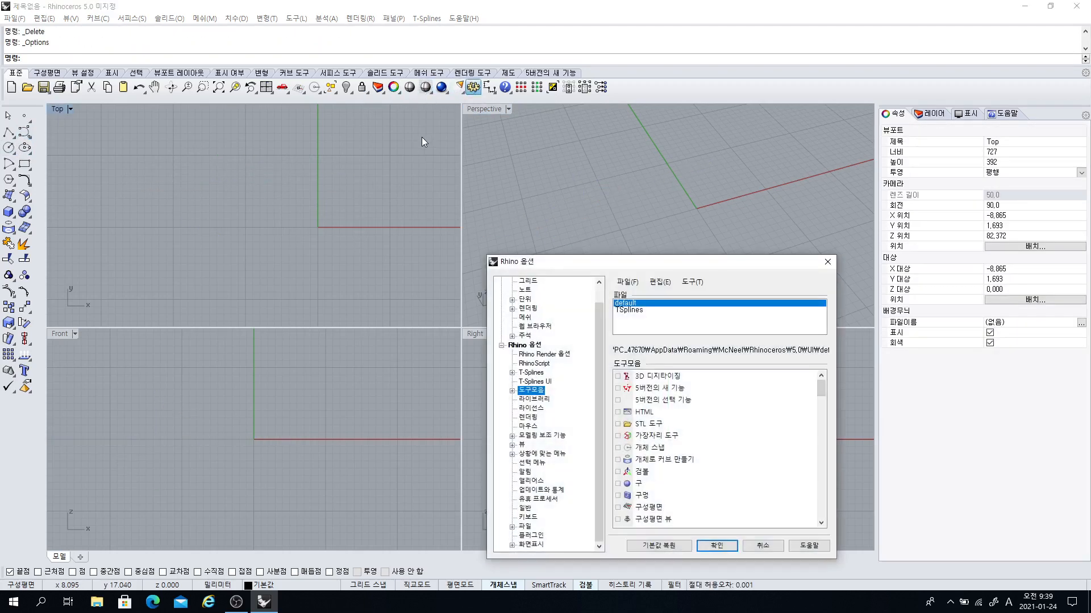
pyautogui.moveTo(599, 413); pyautogui.dragTo(601, 391)
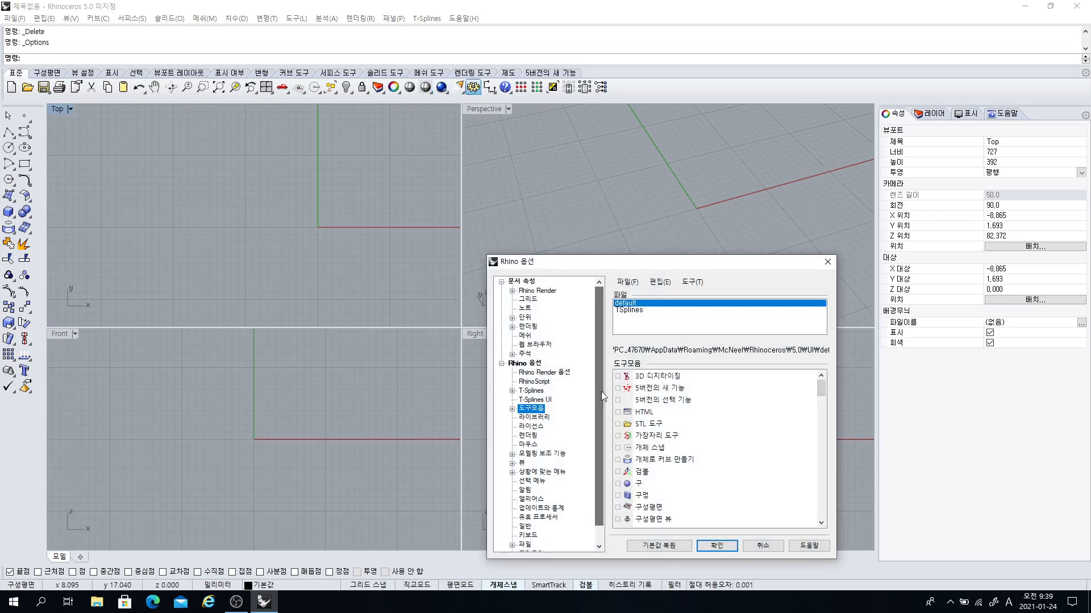
pyautogui.click(531, 454)
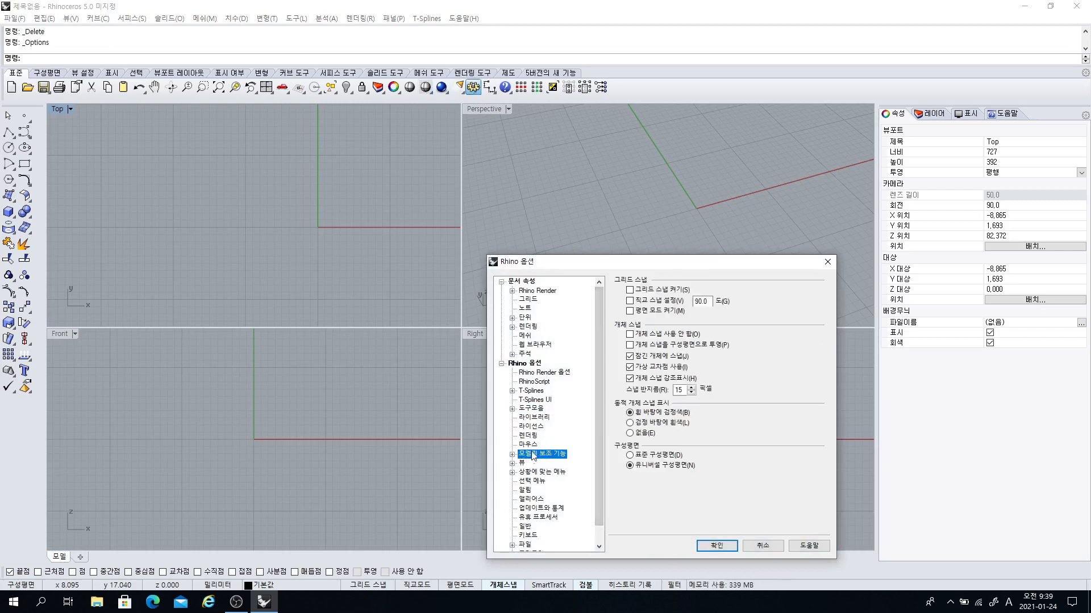
pyautogui.moveTo(607, 264); pyautogui.dragTo(590, 145)
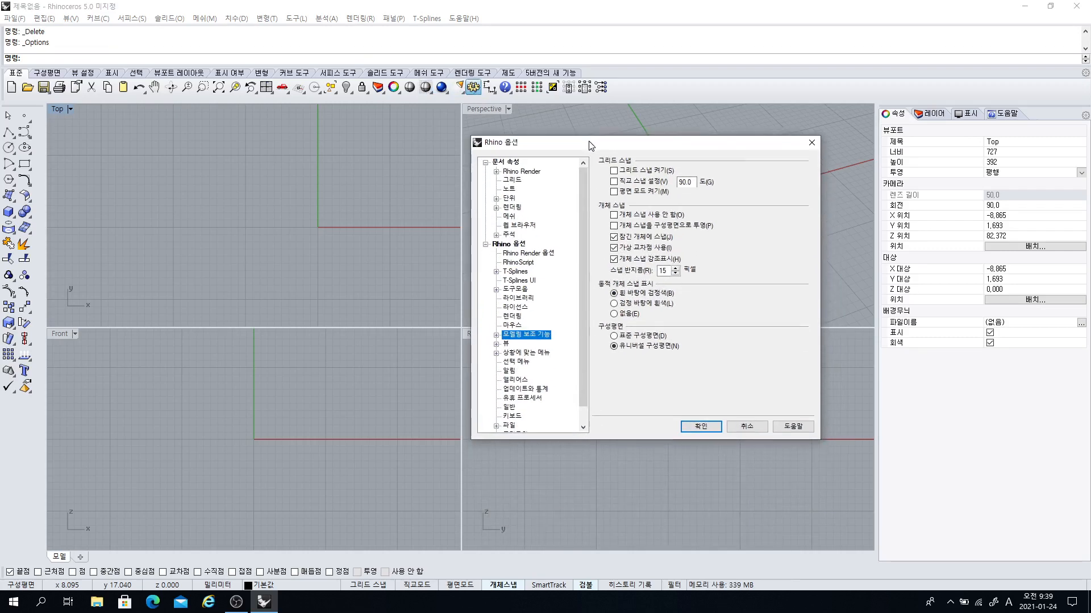
pyautogui.click(496, 336)
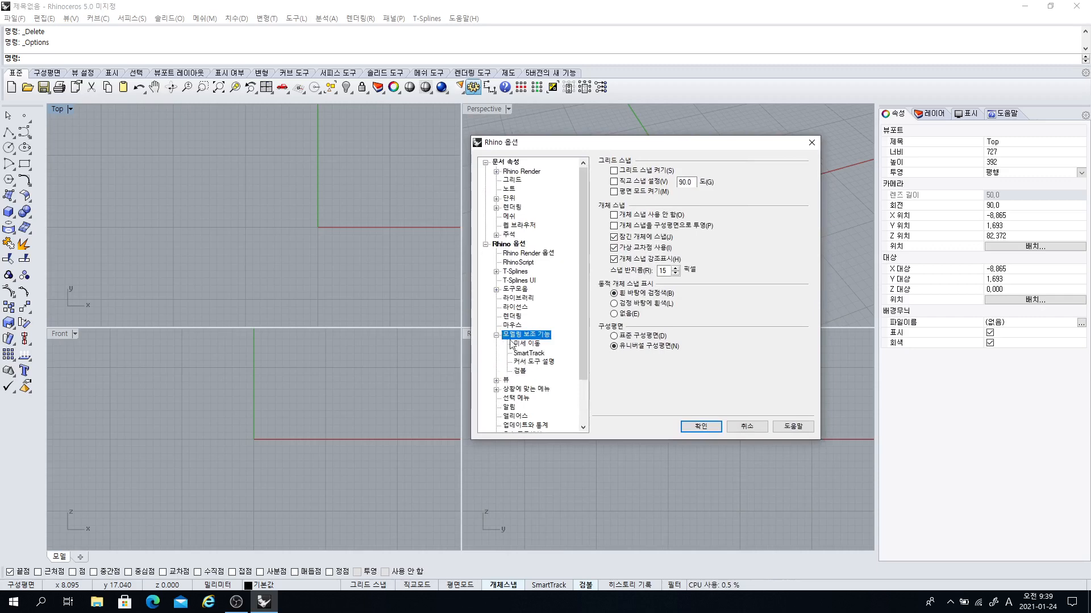
pyautogui.click(533, 363)
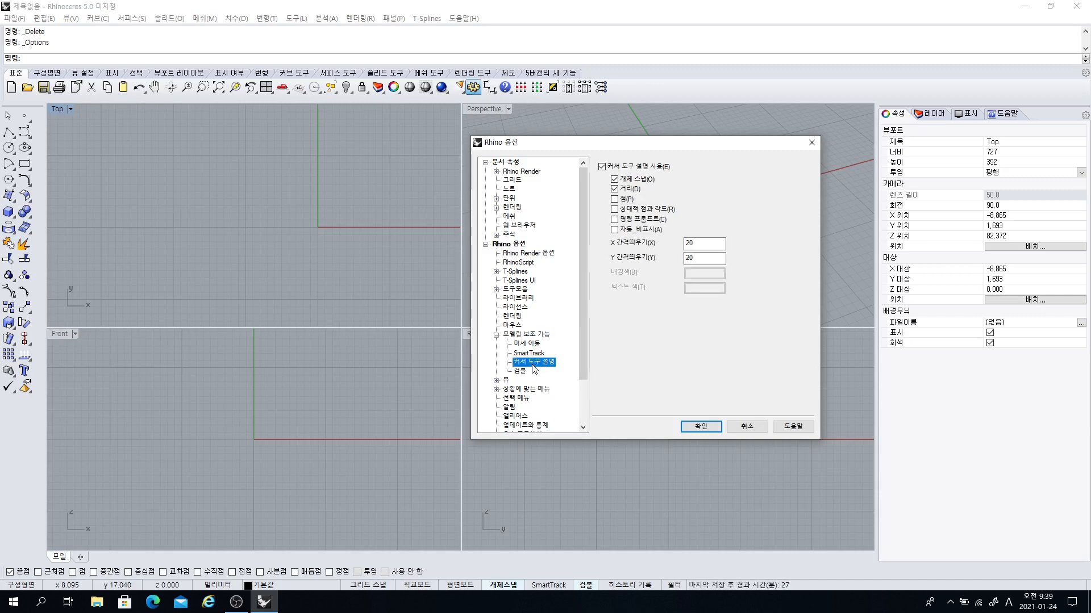
pyautogui.click(602, 167)
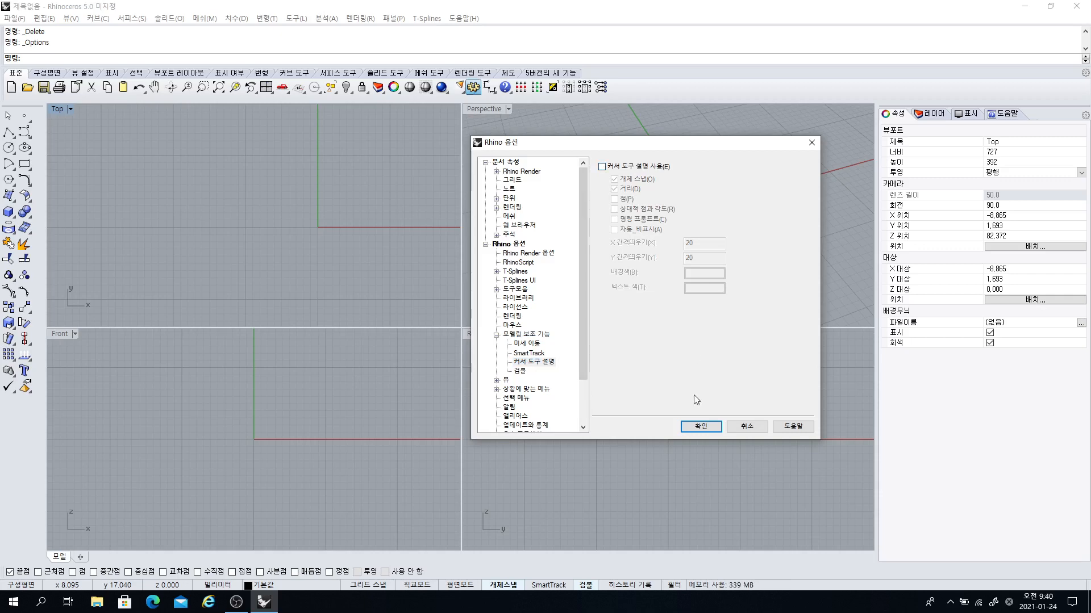
pyautogui.click(700, 426)
# - Draw a trial S-shaped control-point curve in the Top view with cursor tooltips off, and cancel it
pyautogui.click(22, 134)
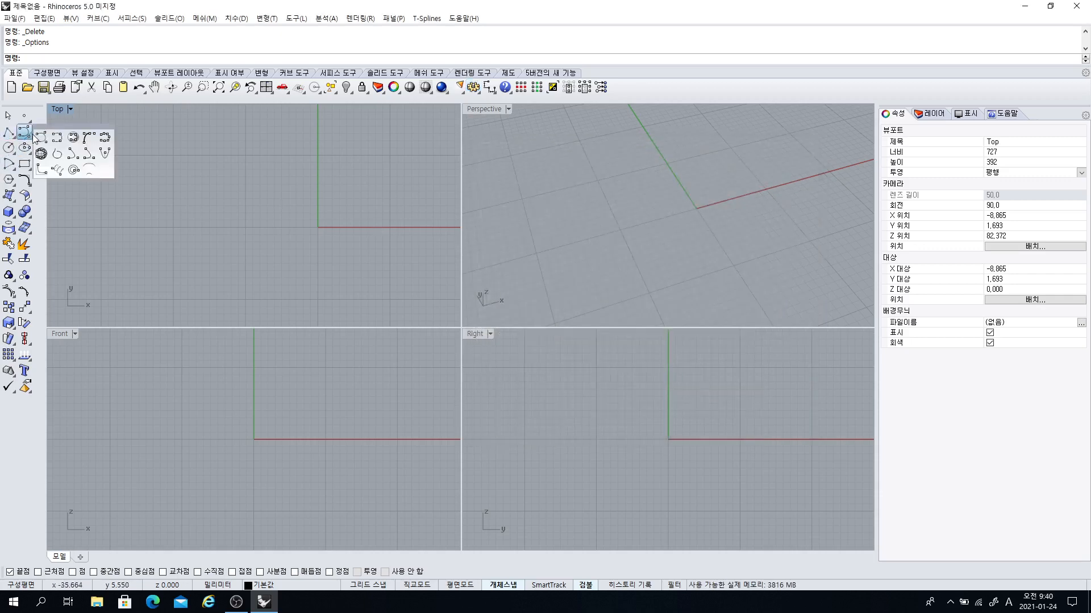
pyautogui.click(23, 134)
pyautogui.click(114, 237)
pyautogui.click(176, 171)
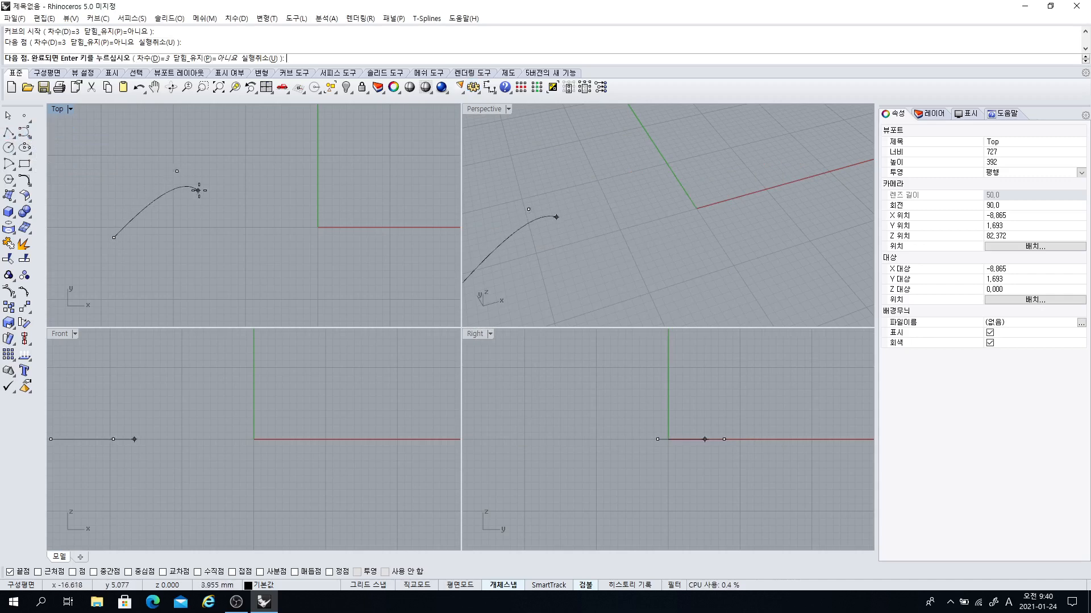
pyautogui.click(241, 235)
pyautogui.click(326, 256)
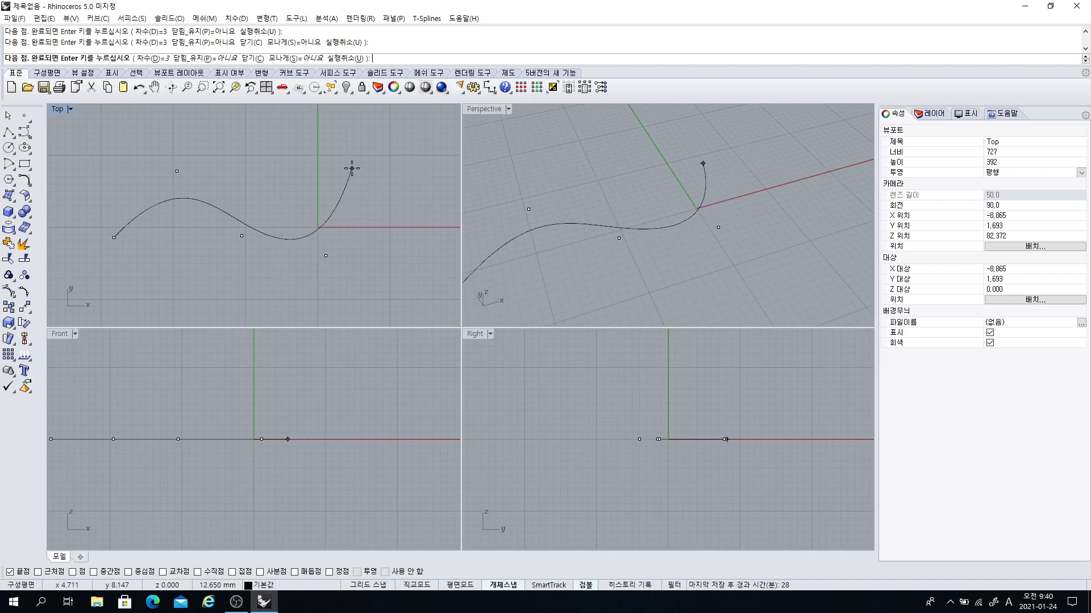
pyautogui.click(299, 190)
pyautogui.click(336, 143)
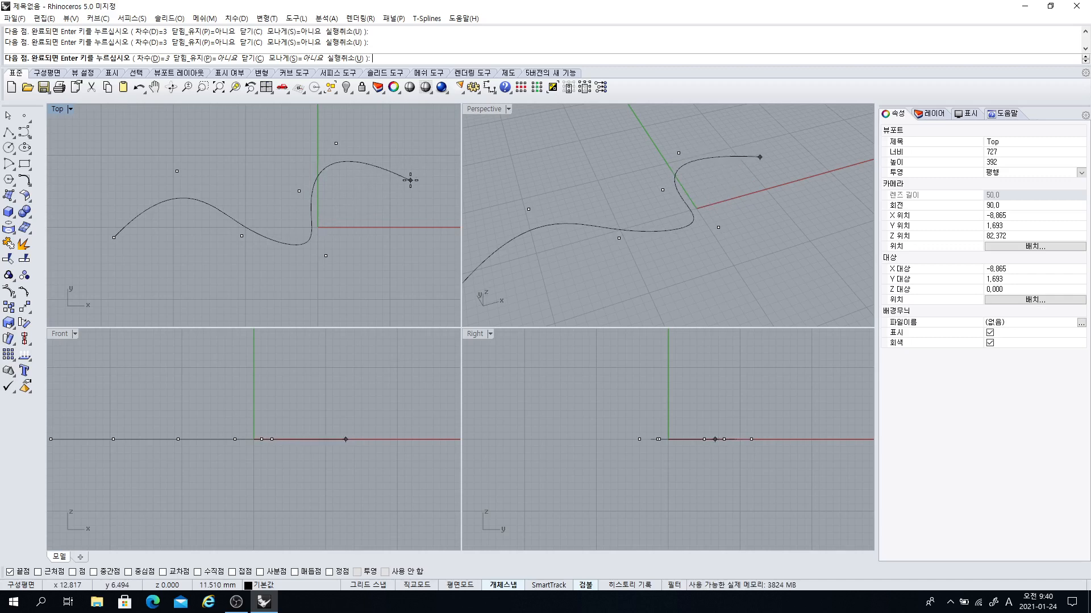
pyautogui.press('Escape')
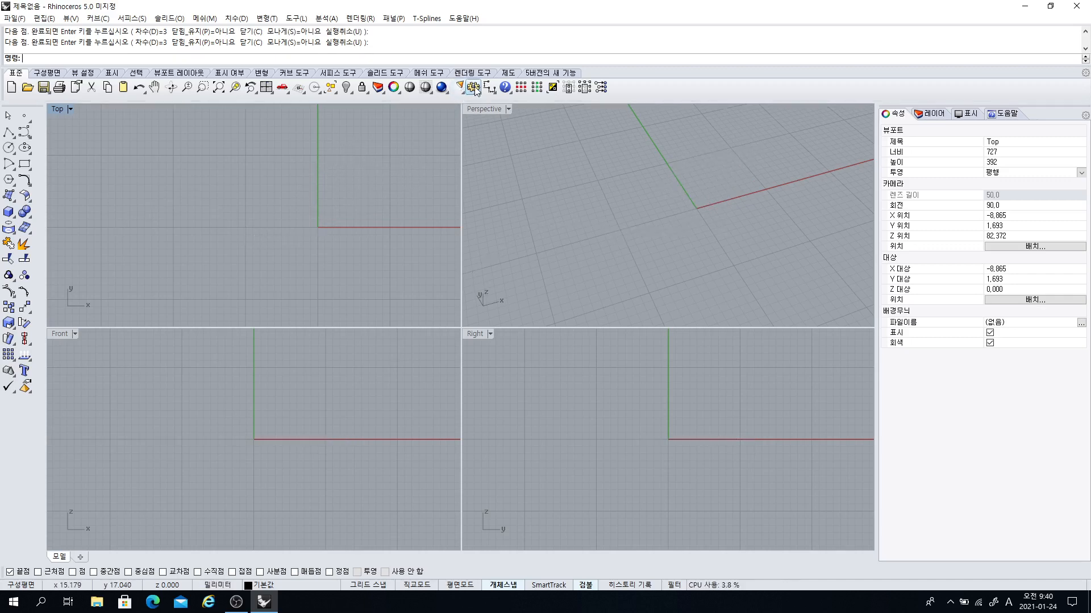
# - Turn cursor tooltips (커서 도구 설명 사용) back on with object snap (개체 스냅) and distance (거리) shown, and apply the change
pyautogui.click(473, 88)
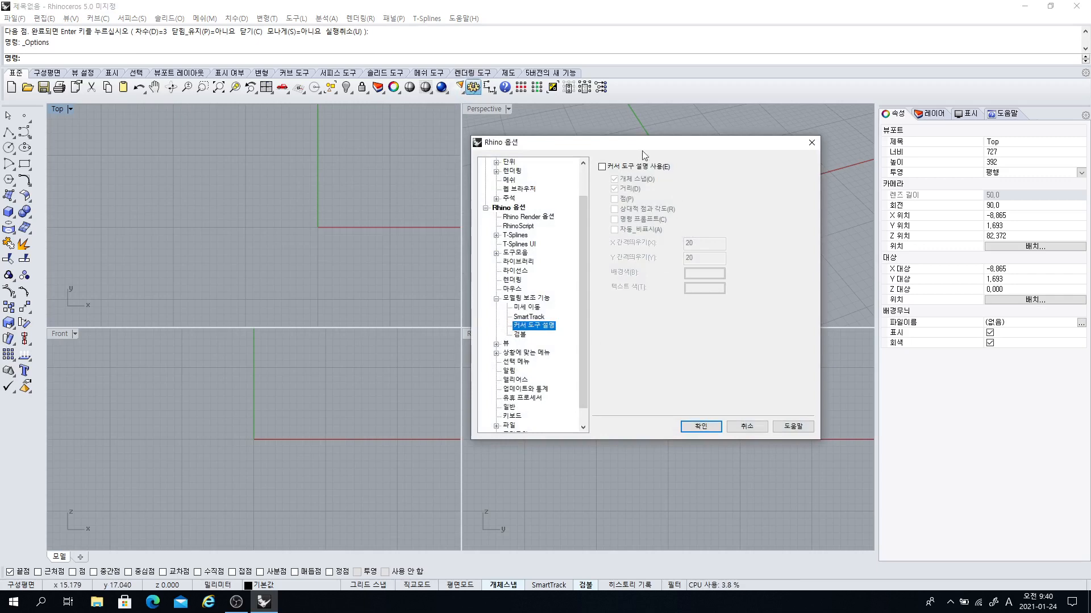
pyautogui.click(602, 168)
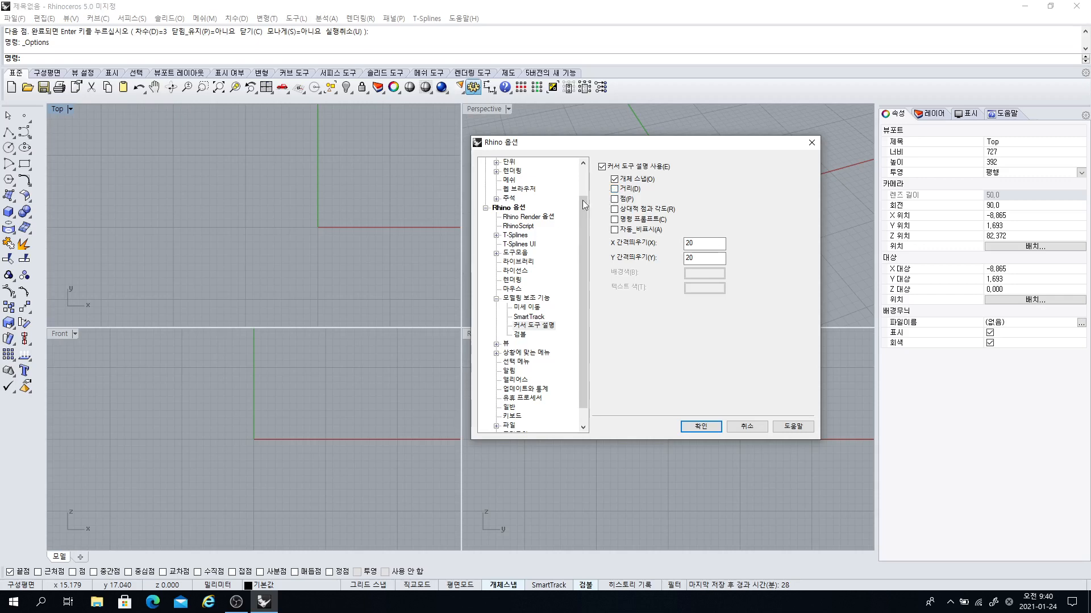
pyautogui.click(602, 167)
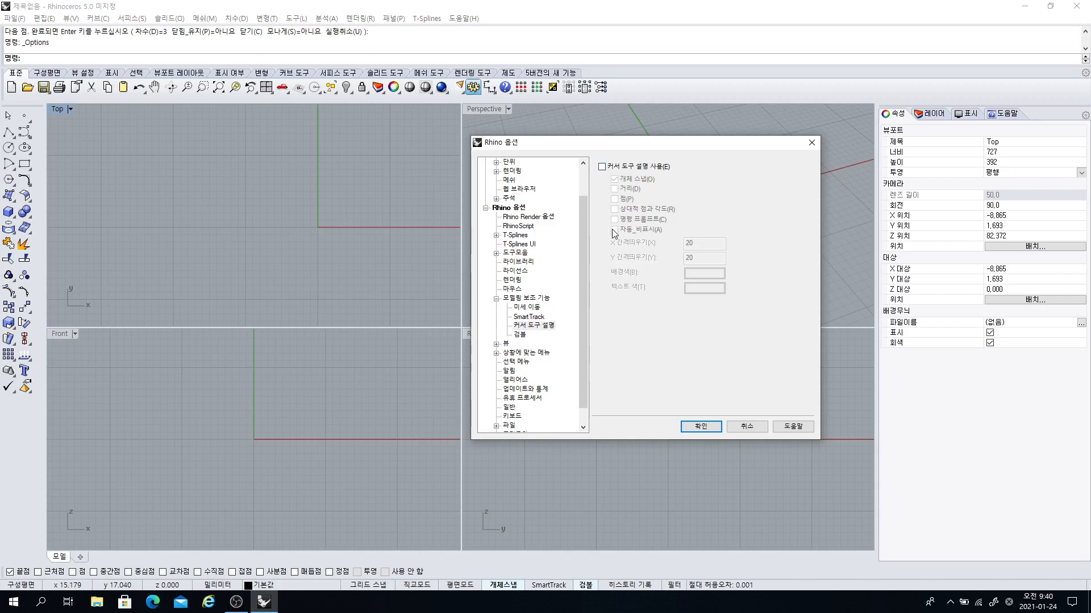
pyautogui.click(602, 167)
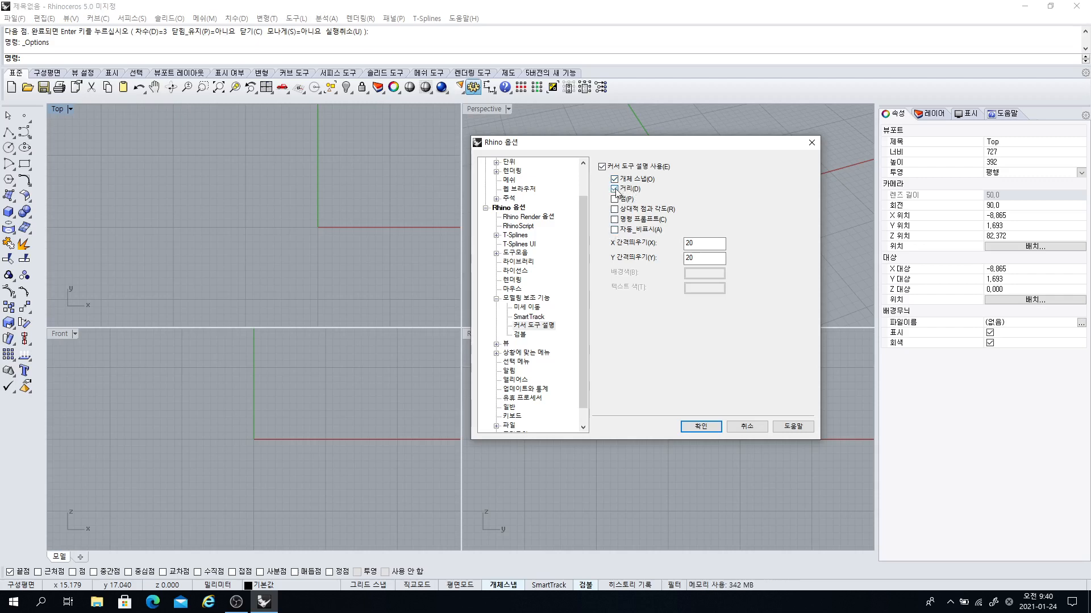
pyautogui.click(702, 427)
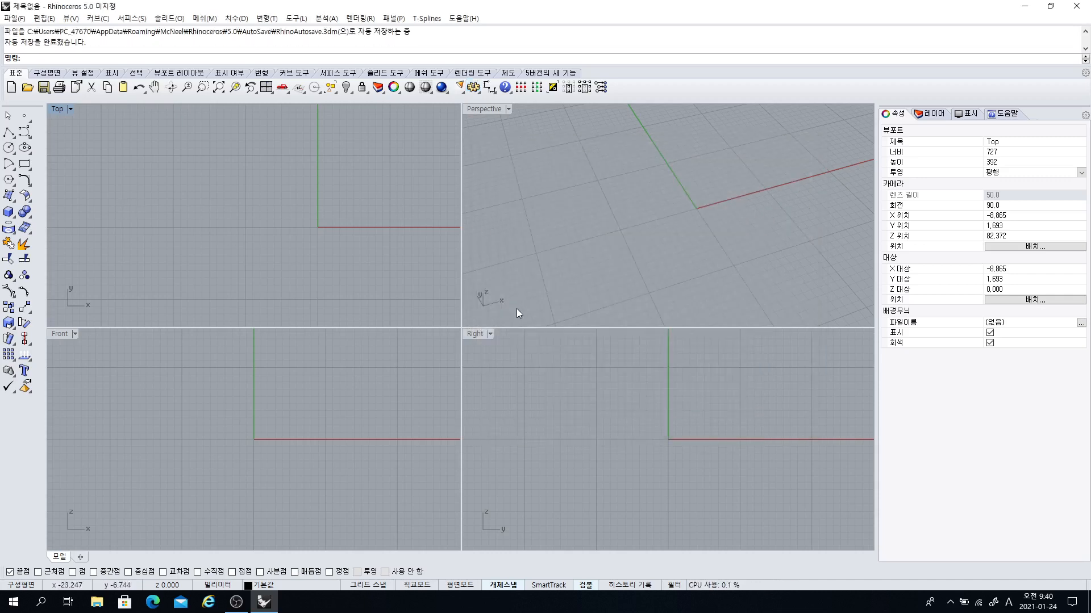
# - Draw a trial straight two-point curve in the Top view to check the distance tooltip, and delete it
pyautogui.click(25, 132)
pyautogui.click(107, 216)
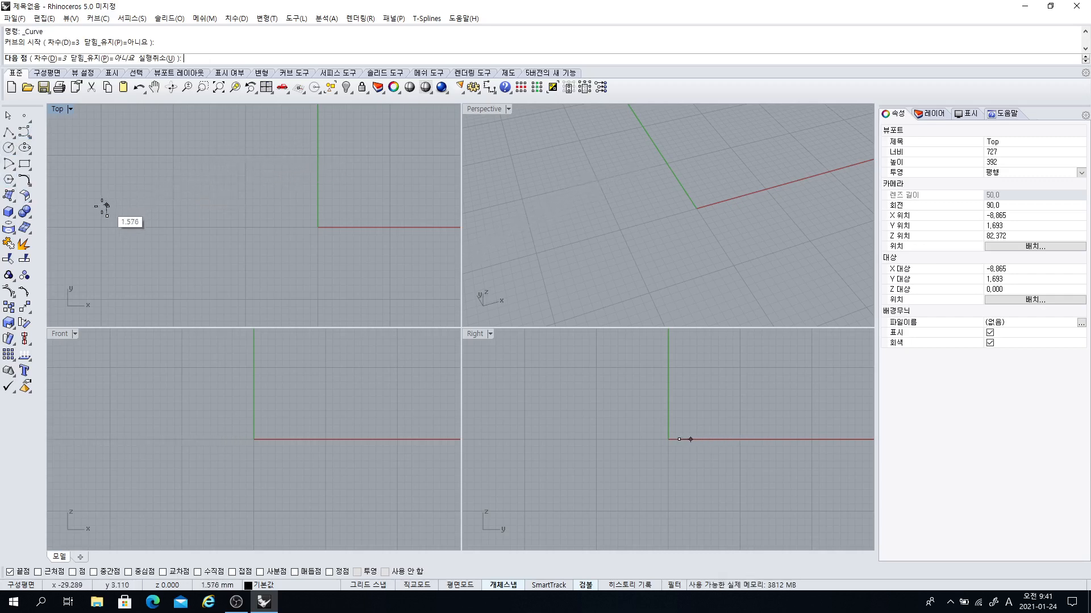
pyautogui.click(344, 155)
pyautogui.press('Return')
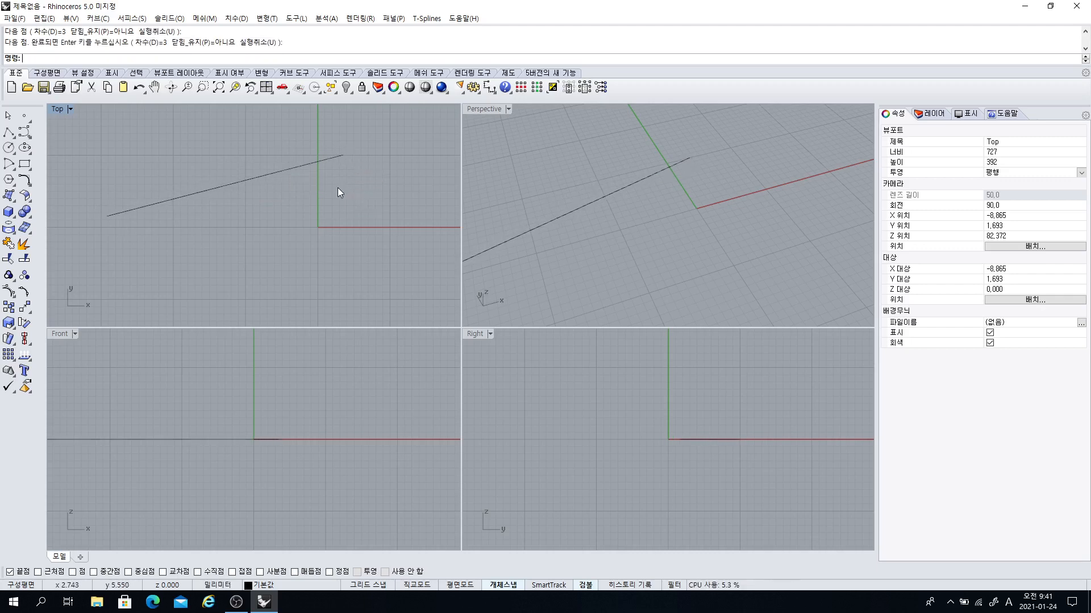
pyautogui.moveTo(258, 169); pyautogui.dragTo(258, 170)
pyautogui.press('Delete')
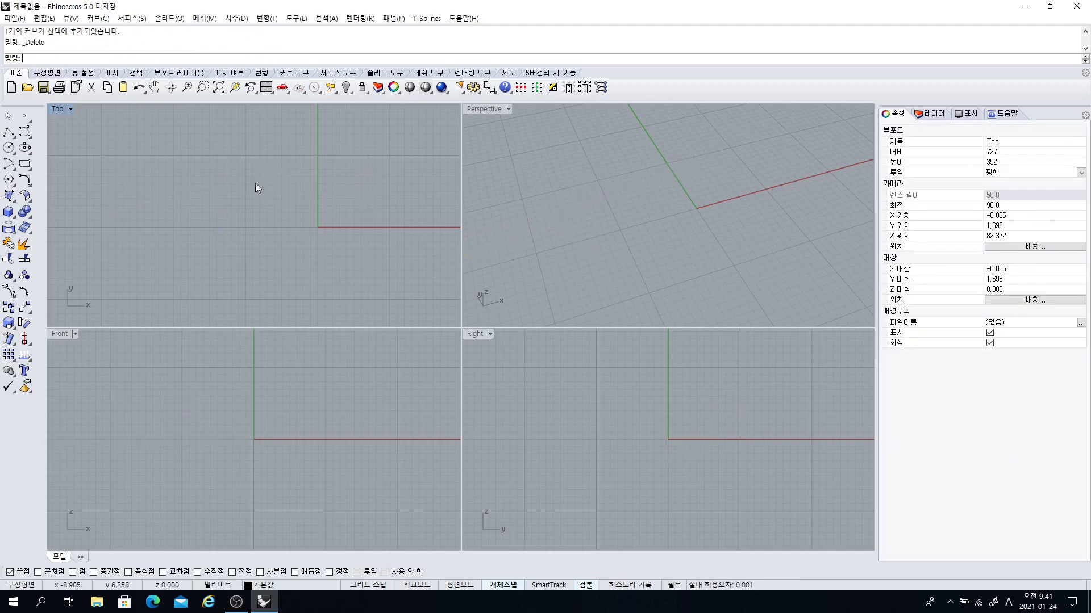
pyautogui.click(473, 87)
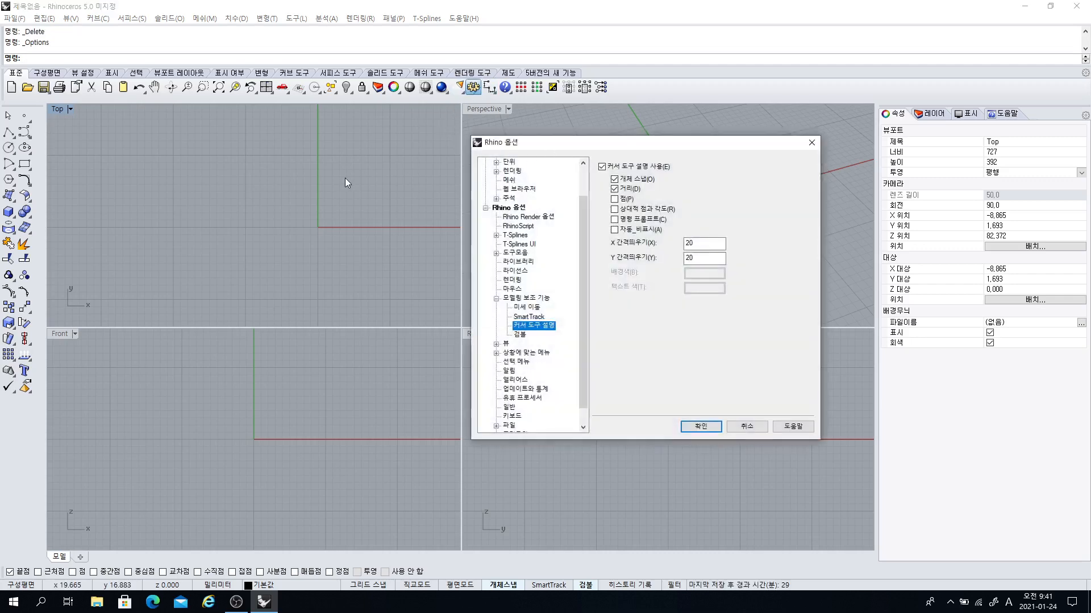
pyautogui.click(746, 427)
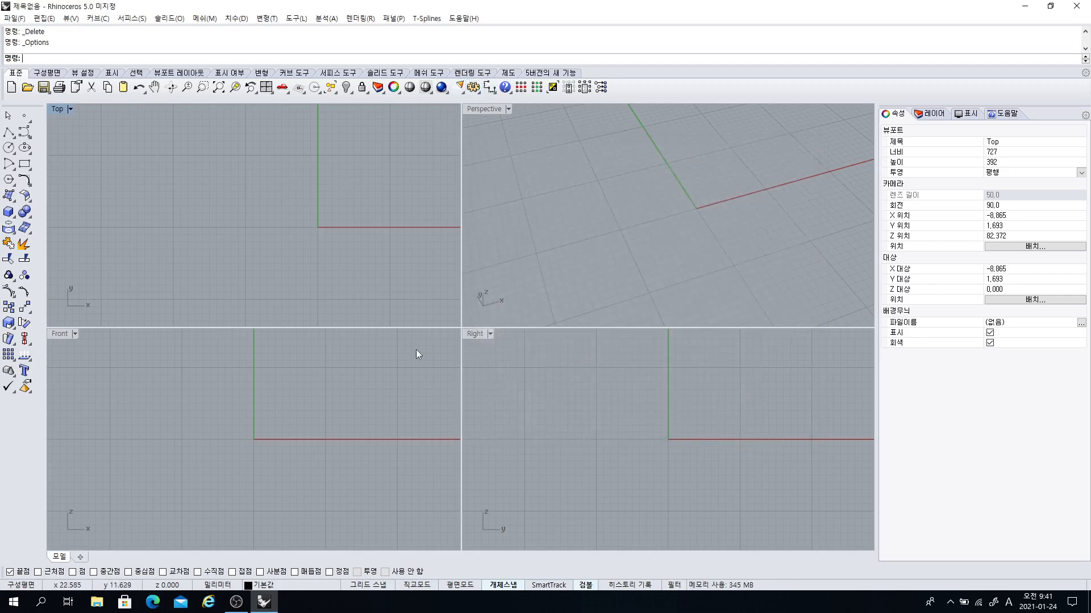
# - Draw a wave-shaped curve through five control points in the Top view, spanning both sides of the vertical axis
pyautogui.click(25, 132)
pyautogui.click(126, 215)
pyautogui.click(184, 156)
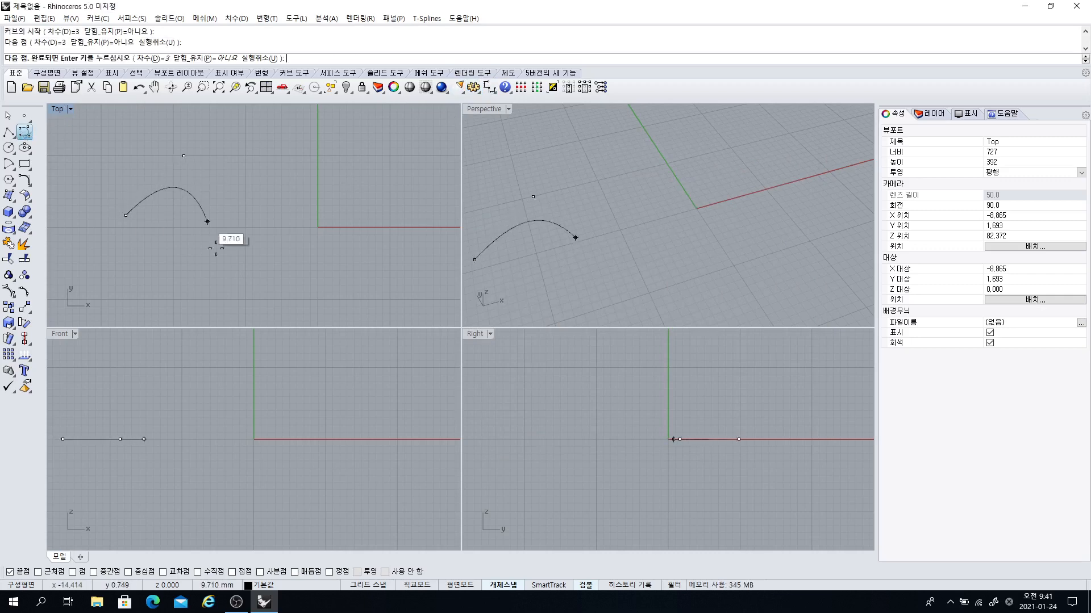
pyautogui.click(229, 268)
pyautogui.click(316, 257)
pyautogui.click(366, 160)
pyautogui.press('Return')
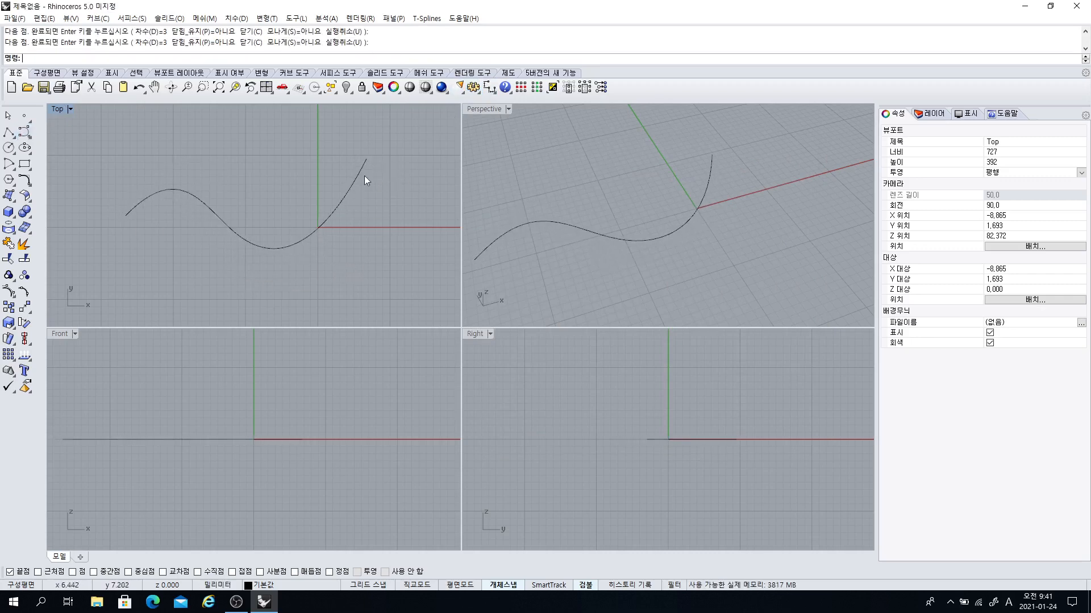
# - Show the curve's control points and move the fourth one up and to the right of the vertical axis with the gumball
pyautogui.click(310, 242)
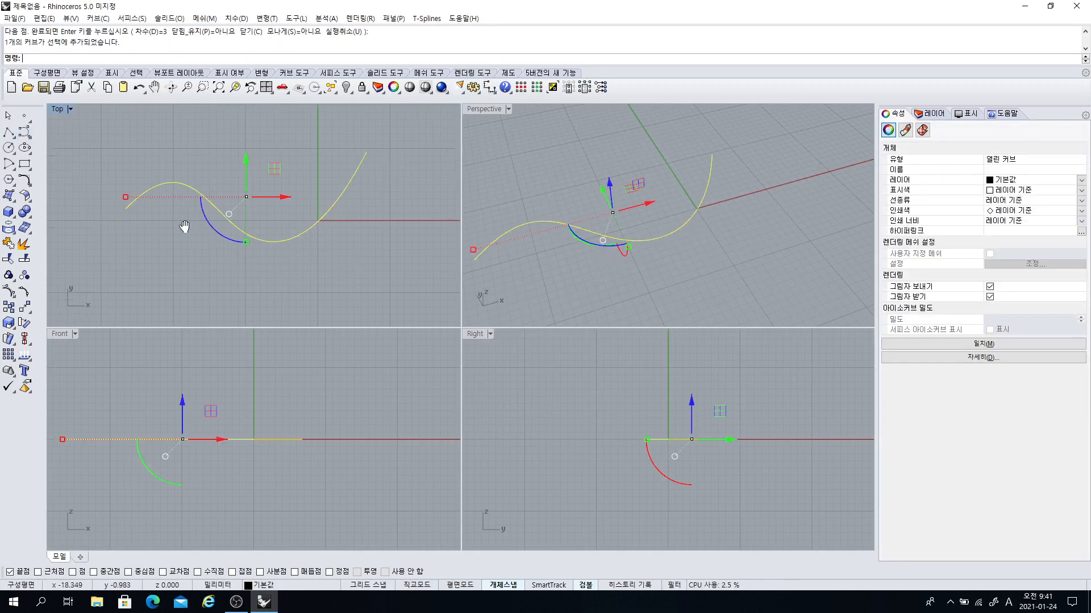
pyautogui.moveTo(244, 235); pyautogui.dragTo(242, 221, button='right')
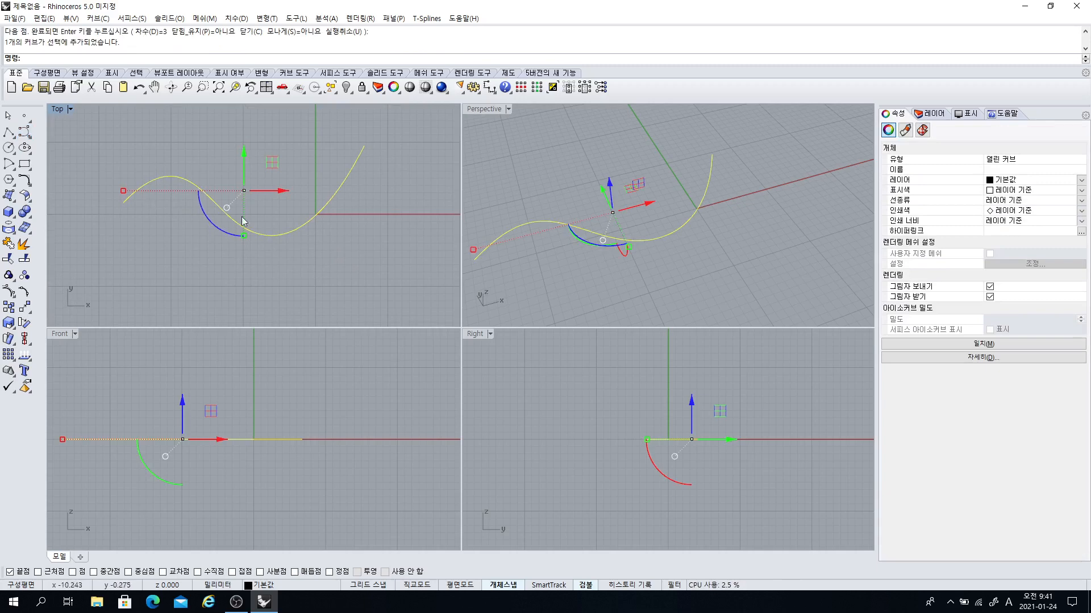
pyautogui.click(9, 290)
pyautogui.moveTo(278, 199); pyautogui.dragTo(340, 275)
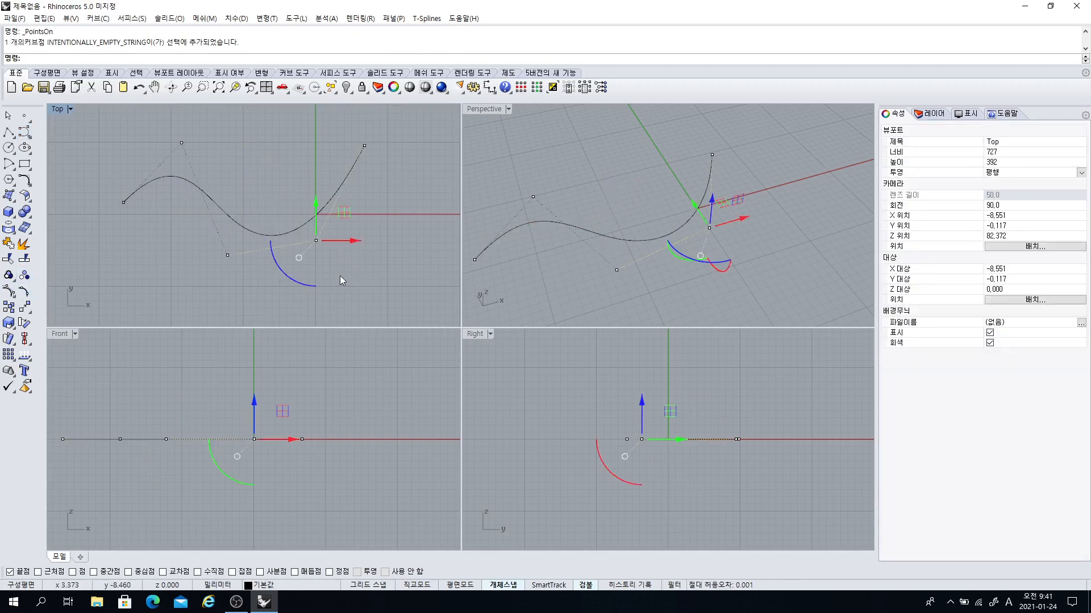
pyautogui.moveTo(344, 213); pyautogui.dragTo(305, 170)
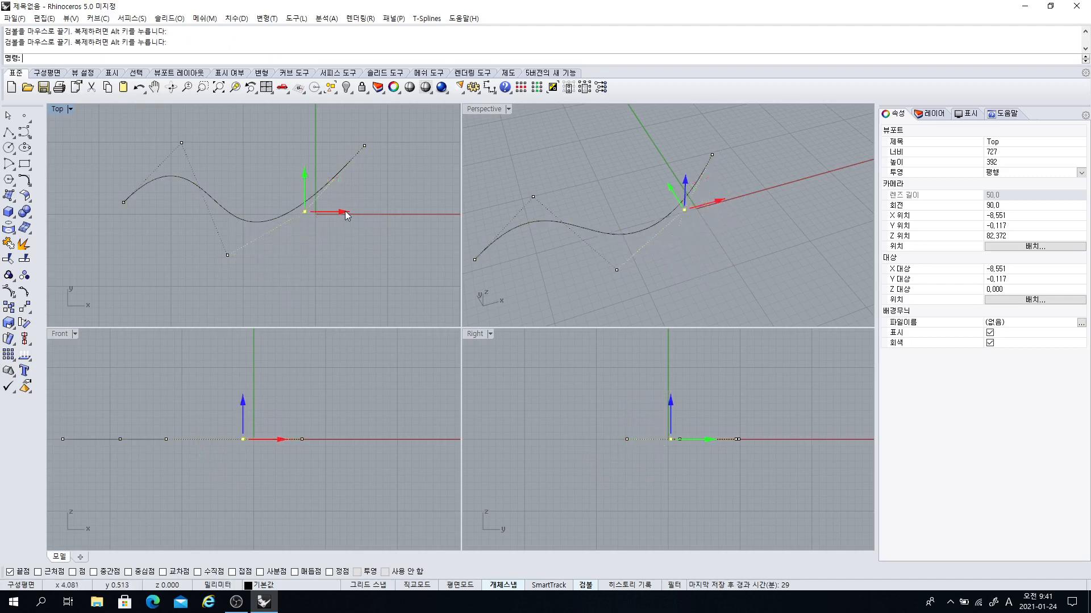
pyautogui.moveTo(346, 211); pyautogui.dragTo(389, 217)
pyautogui.click(366, 261)
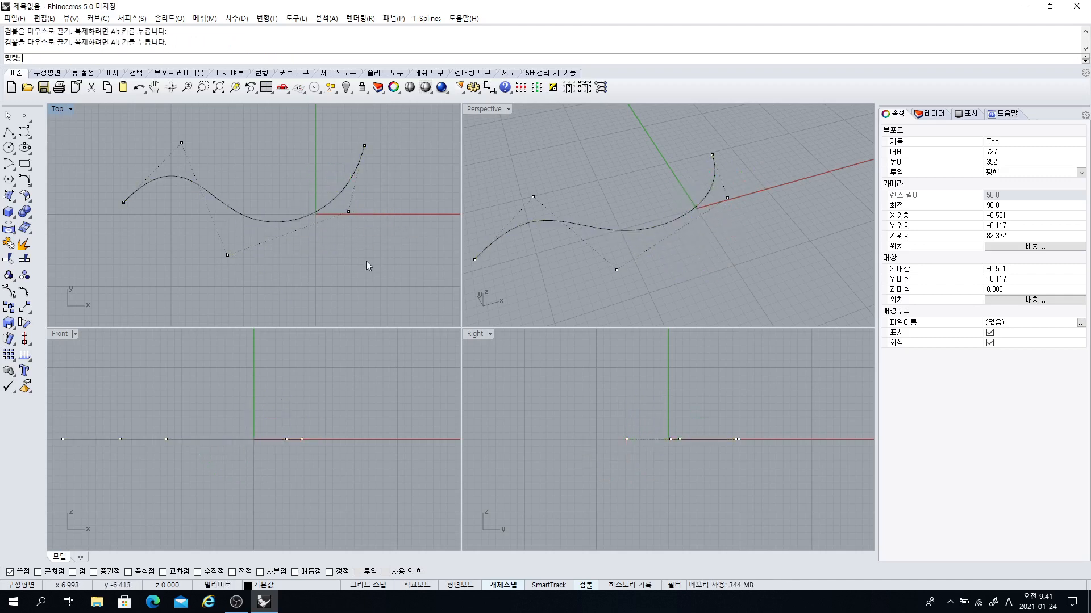
# - Select the moved fourth control point and nudge it mainly left in 0.02 mm increments
pyautogui.click(348, 212)
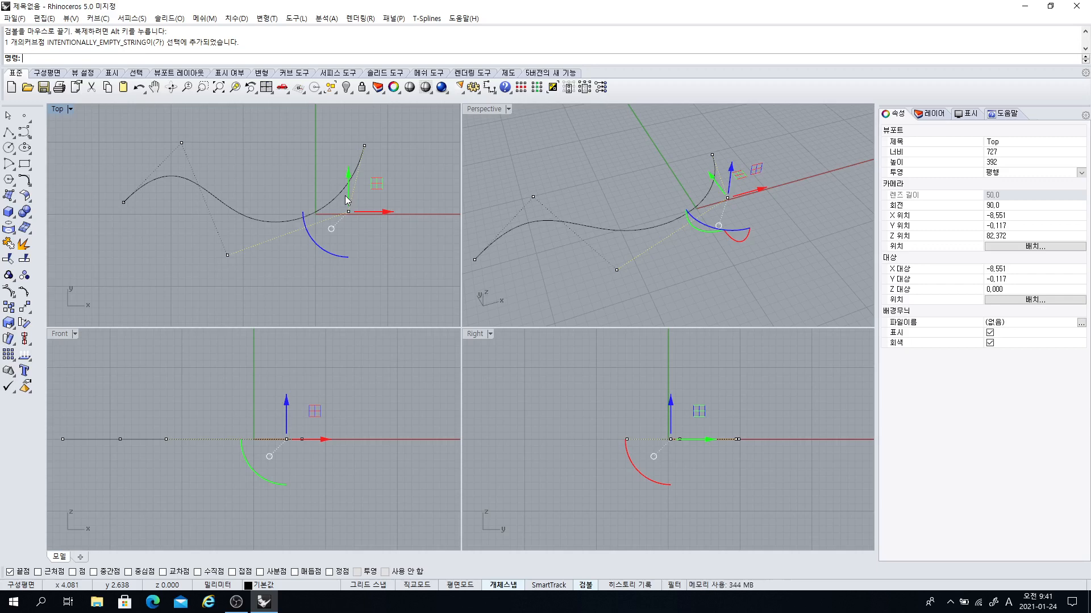
pyautogui.hotkey('alt', 'Left')
pyautogui.hotkey('alt', 'Left')
pyautogui.hotkey('alt', 'Left')
pyautogui.hotkey('alt', 'Left')
pyautogui.hotkey('alt', 'Left')
pyautogui.hotkey('alt', 'Left')
pyautogui.hotkey('alt', 'Left')
pyautogui.hotkey('alt', 'Left')
pyautogui.hotkey('alt', 'Left')
pyautogui.hotkey('alt', 'Left')
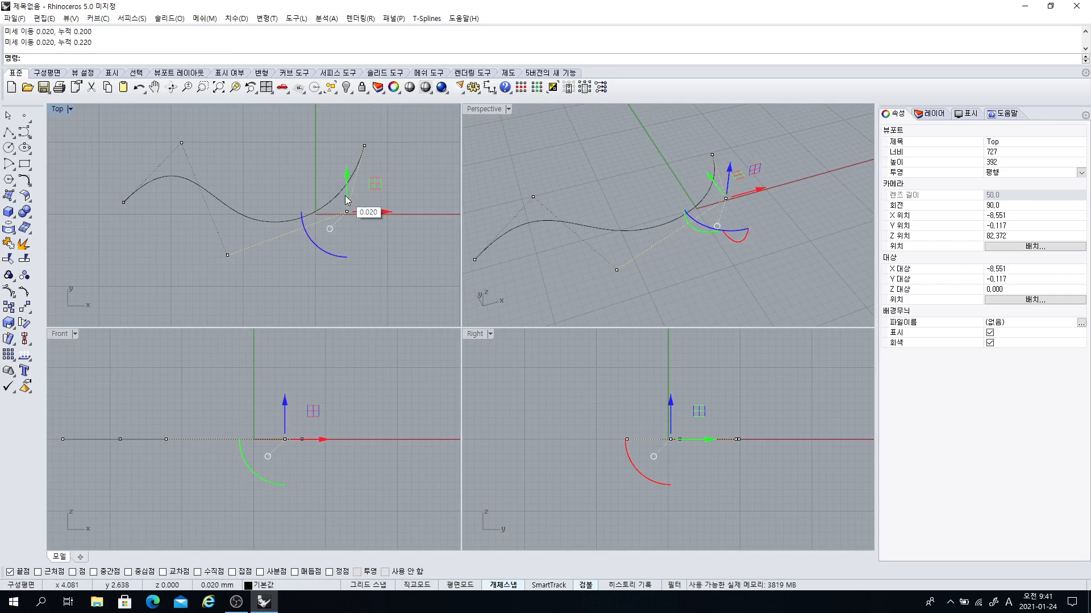
pyautogui.hotkey('alt', 'Right')
pyautogui.hotkey('alt', 'Right')
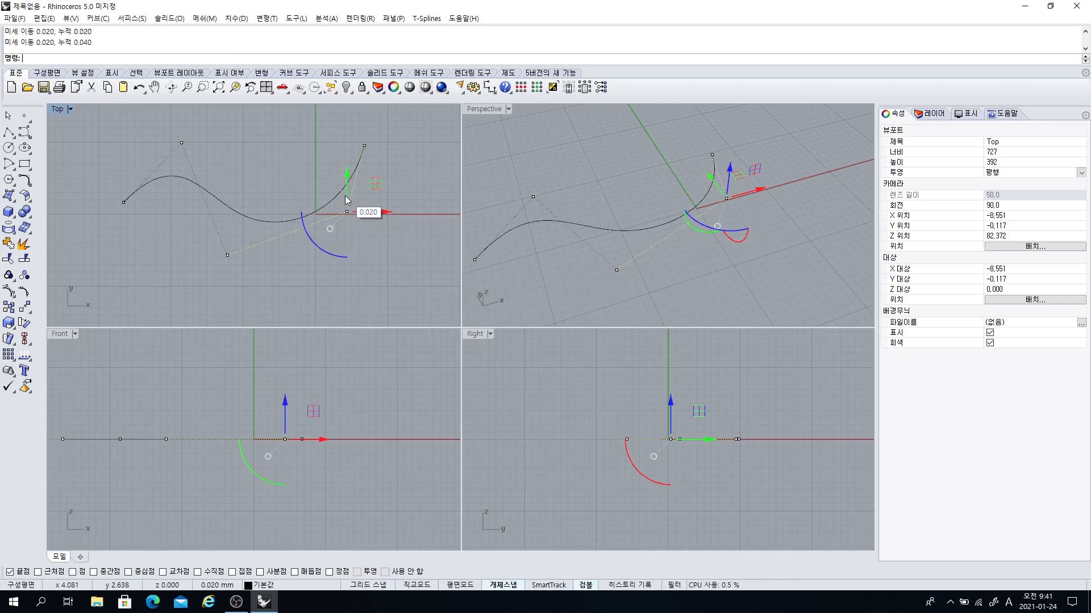
pyautogui.hotkey('alt', 'Left')
pyautogui.hotkey('alt', 'Left')
pyautogui.hotkey('alt', 'Left')
pyautogui.hotkey('alt', 'Left')
pyautogui.hotkey('alt', 'Left')
pyautogui.hotkey('alt', 'Left')
pyautogui.hotkey('alt', 'Left')
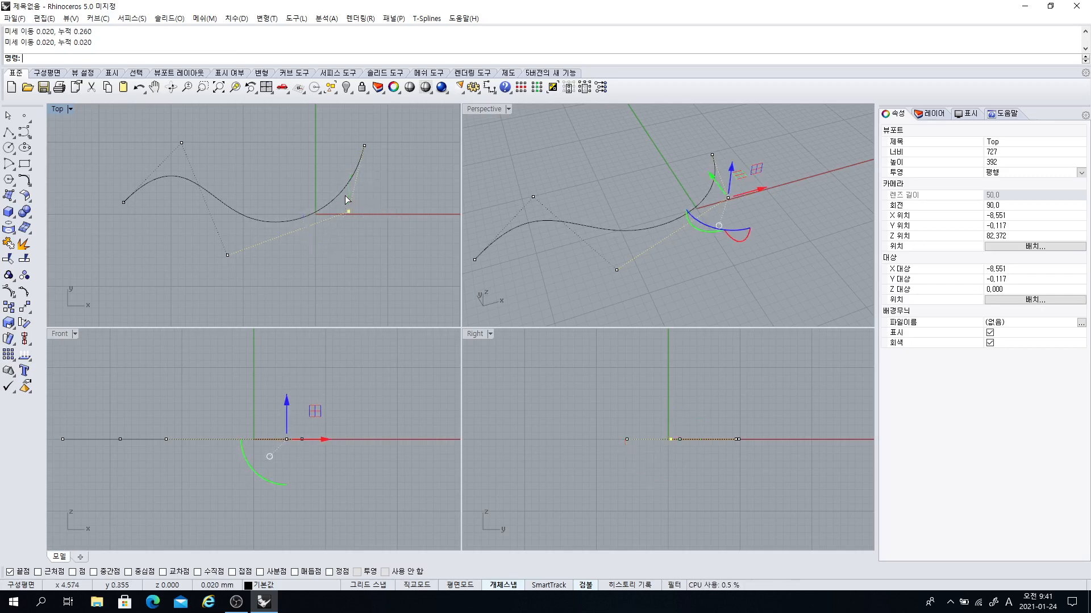
pyautogui.hotkey('alt', 'Left')
pyautogui.hotkey('alt', 'Left')
pyautogui.hotkey('alt', 'Left')
pyautogui.hotkey('alt', 'Left')
pyautogui.hotkey('alt', 'Left')
pyautogui.hotkey('alt', 'Left')
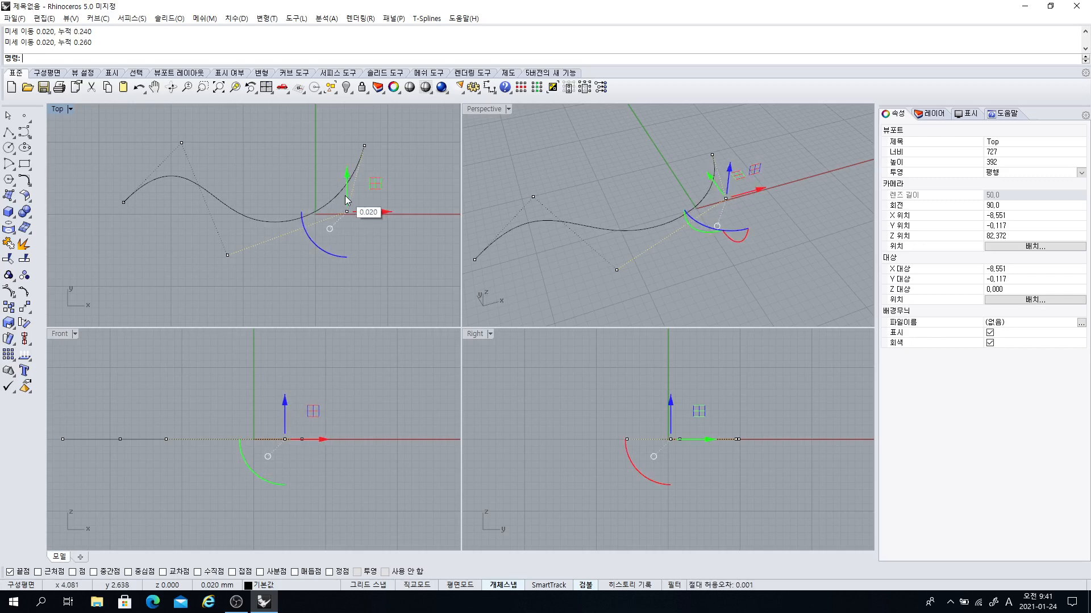
# - Nudge the fourth control point further left with the larger 0.05 mm increment, bringing it closer to the vertical axis
pyautogui.hotkey('shift', 'alt', 'Left')
pyautogui.hotkey('shift', 'alt', 'Left')
pyautogui.hotkey('shift', 'alt', 'Left')
pyautogui.hotkey('shift', 'alt', 'Left')
pyautogui.hotkey('shift', 'alt', 'Left')
pyautogui.hotkey('shift', 'alt', 'Left')
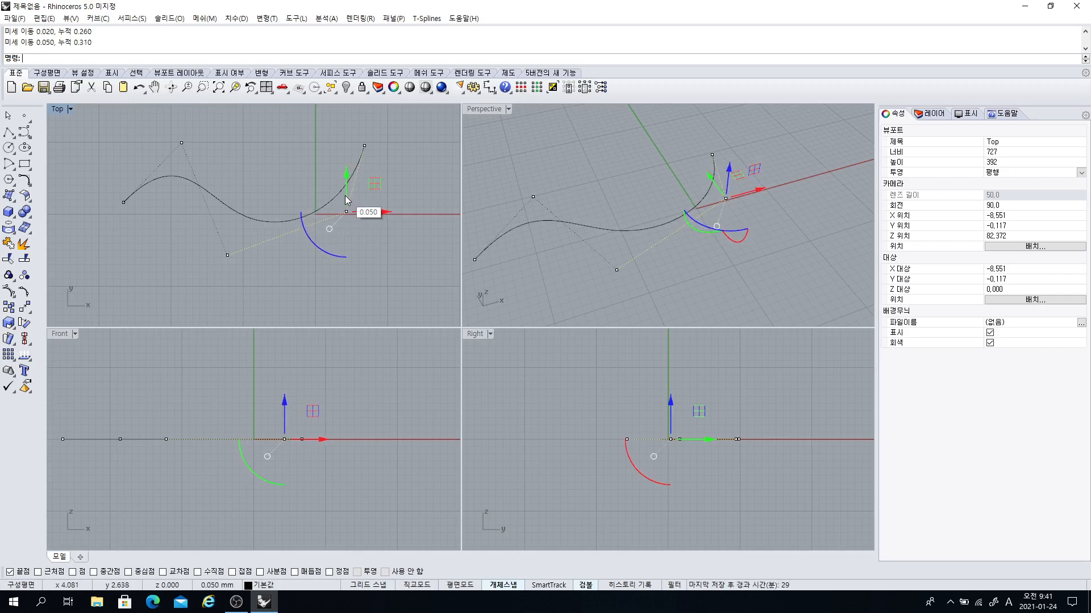
pyautogui.hotkey('shift', 'alt', 'Left')
pyautogui.hotkey('shift', 'alt', 'Left')
pyautogui.hotkey('shift', 'alt', 'Left')
pyautogui.hotkey('shift', 'alt', 'Left')
pyautogui.hotkey('shift', 'alt', 'Left')
pyautogui.hotkey('shift', 'alt', 'Left')
pyautogui.hotkey('shift', 'alt', 'Left')
pyautogui.hotkey('shift', 'alt', 'Left')
pyautogui.hotkey('shift', 'alt', 'Left')
pyautogui.hotkey('shift', 'alt', 'Left')
pyautogui.hotkey('shift', 'alt', 'Left')
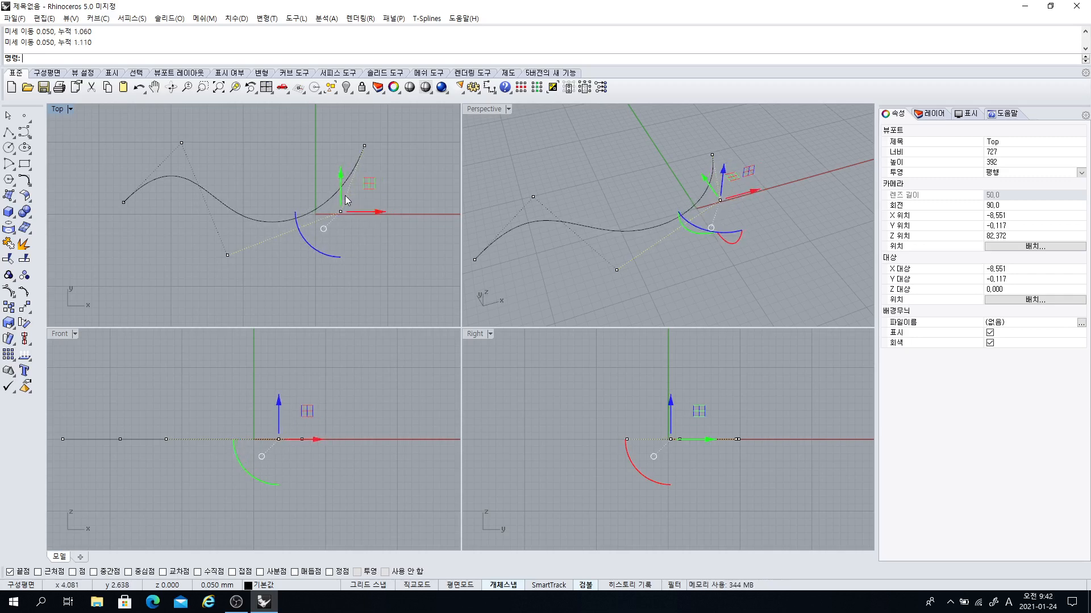
pyautogui.hotkey('shift', 'alt', 'Left')
pyautogui.hotkey('shift', 'alt', 'Left')
pyautogui.hotkey('shift', 'alt', 'Left')
pyautogui.hotkey('shift', 'alt', 'Left')
pyautogui.hotkey('shift', 'alt', 'Left')
pyautogui.hotkey('shift', 'alt', 'Left')
pyautogui.hotkey('shift', 'alt', 'Left')
pyautogui.hotkey('shift', 'alt', 'Left')
pyautogui.hotkey('shift', 'alt', 'Left')
pyautogui.hotkey('shift', 'alt', 'Left')
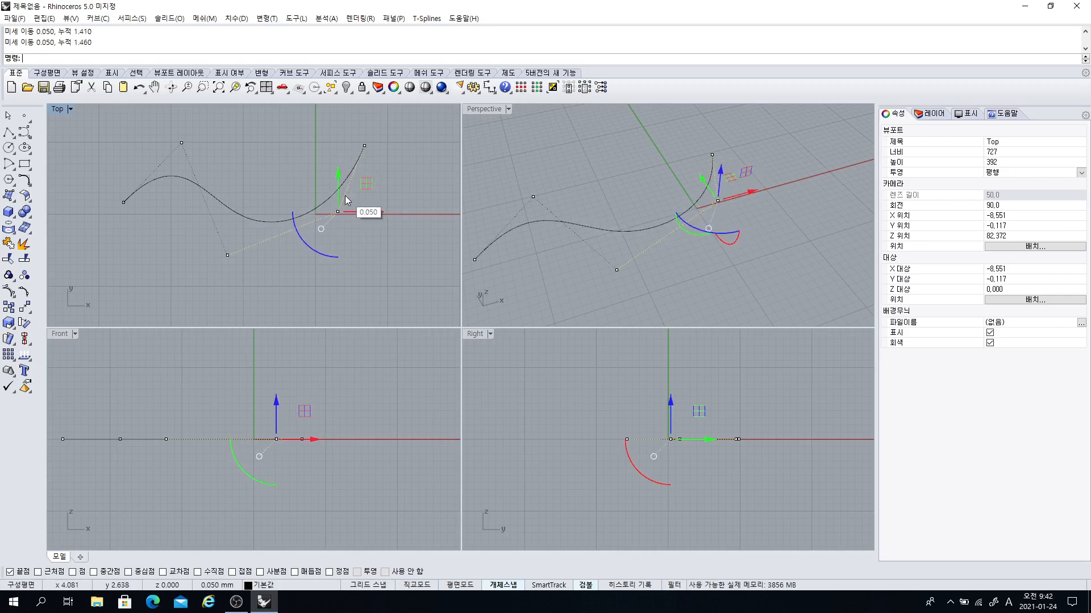
pyautogui.hotkey('shift', 'alt', 'Left')
pyautogui.hotkey('shift', 'alt', 'Left')
pyautogui.hotkey('shift', 'alt', 'Left')
pyautogui.hotkey('shift', 'alt', 'Left')
pyautogui.hotkey('shift', 'alt', 'Left')
pyautogui.hotkey('shift', 'alt', 'Left')
pyautogui.hotkey('shift', 'alt', 'Left')
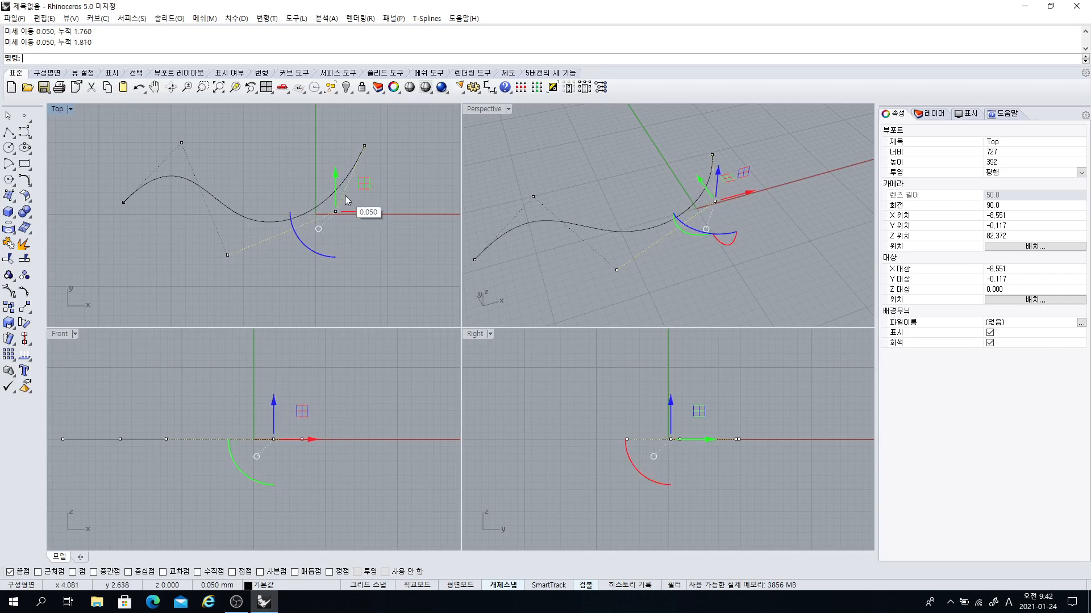
pyautogui.hotkey('shift', 'alt', 'Left')
pyautogui.hotkey('shift', 'alt', 'Left')
pyautogui.hotkey('shift', 'alt', 'Left')
pyautogui.hotkey('shift', 'alt', 'Left')
pyautogui.hotkey('shift', 'alt', 'Left')
pyautogui.hotkey('shift', 'alt', 'Left')
pyautogui.hotkey('shift', 'alt', 'Left')
pyautogui.hotkey('alt', 'Left')
pyautogui.hotkey('shift', 'alt', 'Left')
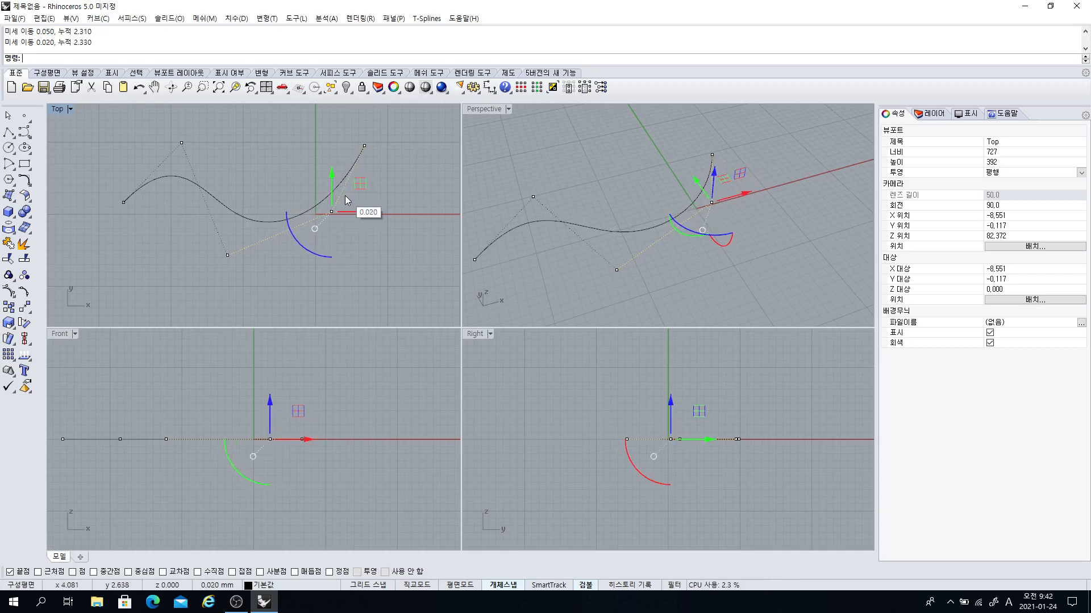
pyautogui.hotkey('shift', 'alt', 'Left')
pyautogui.hotkey('shift', 'alt', 'Left')
pyautogui.hotkey('shift', 'alt', 'Left')
pyautogui.hotkey('shift', 'alt', 'Left')
pyautogui.hotkey('shift', 'alt', 'Left')
pyautogui.hotkey('shift', 'alt', 'Left')
pyautogui.hotkey('shift', 'alt', 'Left')
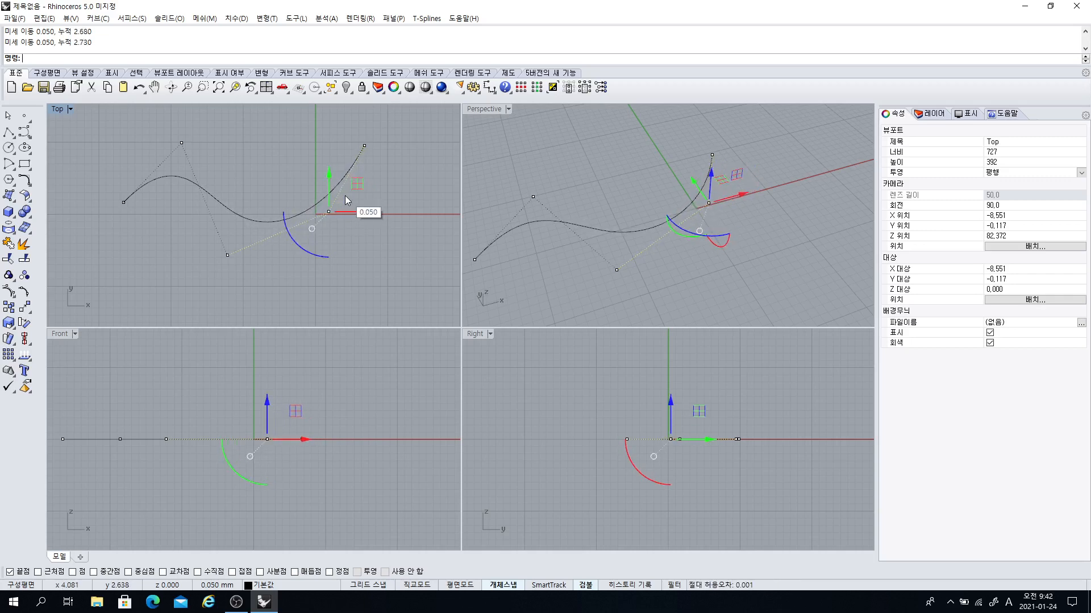
pyautogui.hotkey('shift', 'alt', 'Left')
pyautogui.hotkey('shift', 'alt', 'Left')
pyautogui.hotkey('shift', 'alt', 'Left')
pyautogui.hotkey('shift', 'alt', 'Left')
pyautogui.hotkey('shift', 'alt', 'Left')
pyautogui.hotkey('shift', 'alt', 'Left')
pyautogui.hotkey('shift', 'alt', 'Left')
pyautogui.hotkey('shift', 'alt', 'Left')
pyautogui.hotkey('shift', 'alt', 'Left')
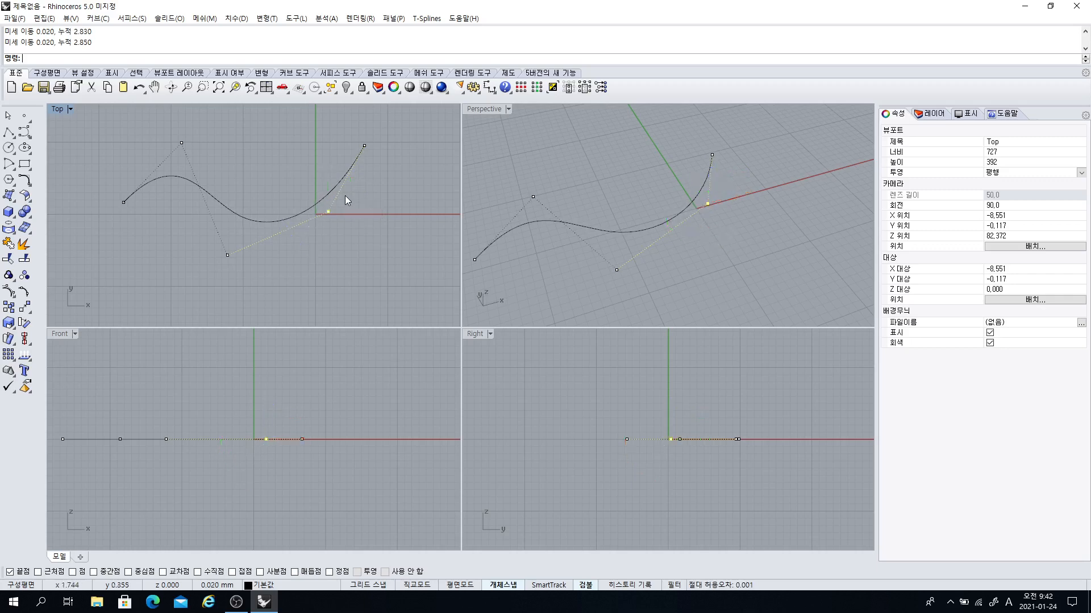
# - Nudge the fourth control point slightly up, then right and down, in 0.02 mm increments
pyautogui.hotkey('alt', 'Up')
pyautogui.hotkey('alt', 'Up')
pyautogui.hotkey('alt', 'Up')
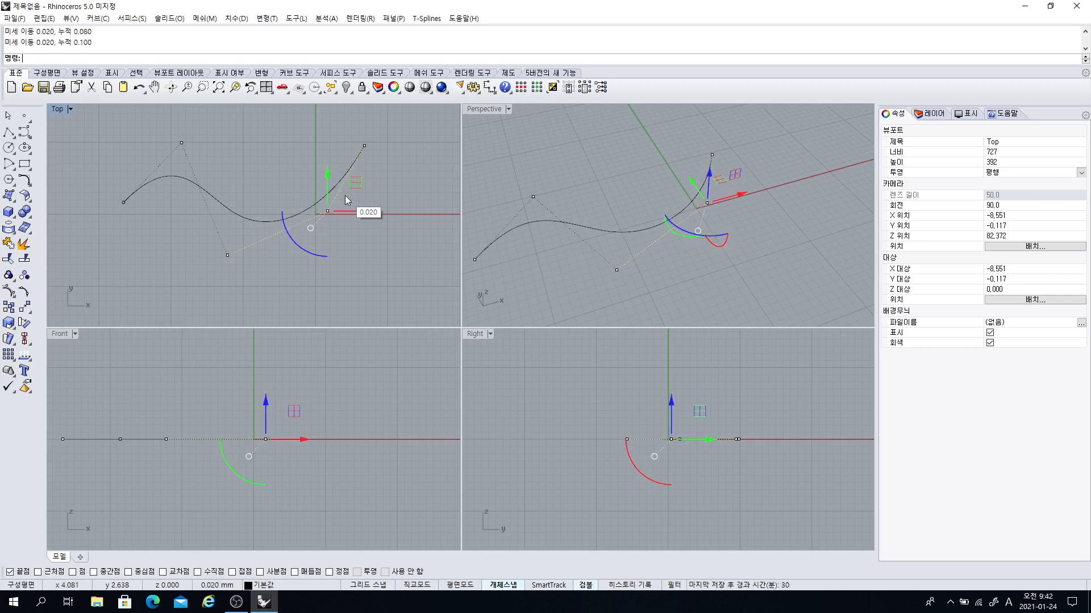
pyautogui.hotkey('ctrl', 'alt', 'Right')
pyautogui.hotkey('ctrl', 'alt', 'Right')
pyautogui.hotkey('ctrl', 'alt', 'Right')
pyautogui.hotkey('ctrl', 'alt', 'Down')
pyautogui.hotkey('ctrl', 'alt', 'Down')
pyautogui.hotkey('ctrl', 'alt', 'Down')
pyautogui.hotkey('ctrl', 'alt', 'Down')
pyautogui.hotkey('ctrl', 'alt', 'Down')
pyautogui.hotkey('ctrl', 'alt', 'Down')
pyautogui.hotkey('ctrl', 'alt', 'Down')
pyautogui.hotkey('ctrl', 'alt', 'Down')
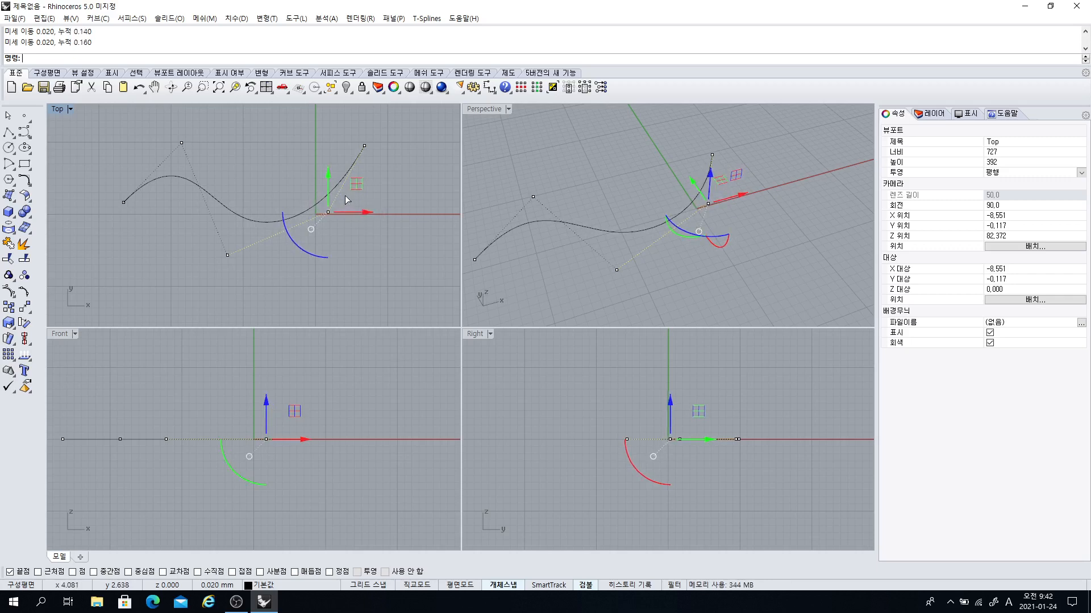
pyautogui.hotkey('ctrl', 'alt', 'Down')
pyautogui.hotkey('ctrl', 'alt', 'Down')
pyautogui.hotkey('ctrl', 'alt', 'Down')
pyautogui.hotkey('ctrl', 'alt', 'Down')
pyautogui.hotkey('ctrl', 'alt', 'Down')
pyautogui.hotkey('ctrl', 'alt', 'Down')
# - Maximise the Top view around the fourth control point and nudge the point down to the red axis in 0.02 mm increments
pyautogui.scroll(2, 335, 197)
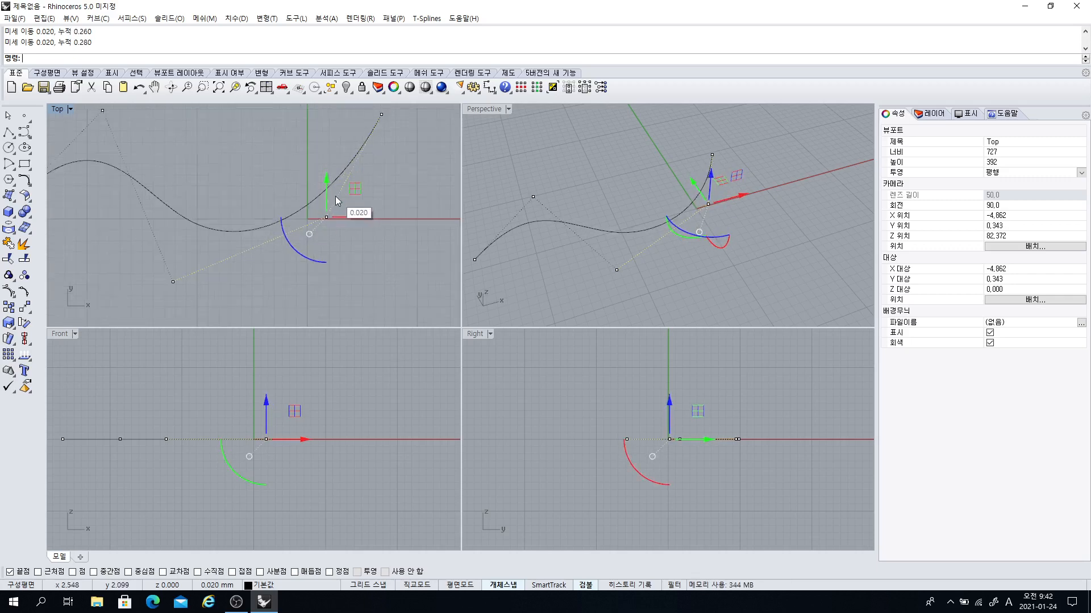
pyautogui.scroll(5, 336, 197)
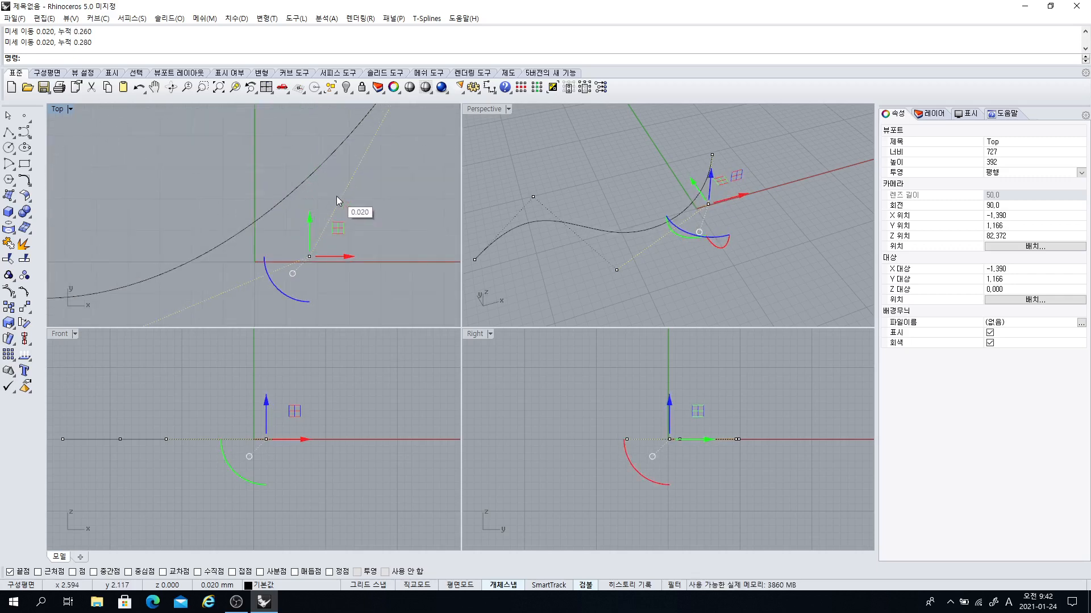
pyautogui.doubleClick(62, 113)
pyautogui.scroll(3, 604, 336)
pyautogui.scroll(-3, 626, 313)
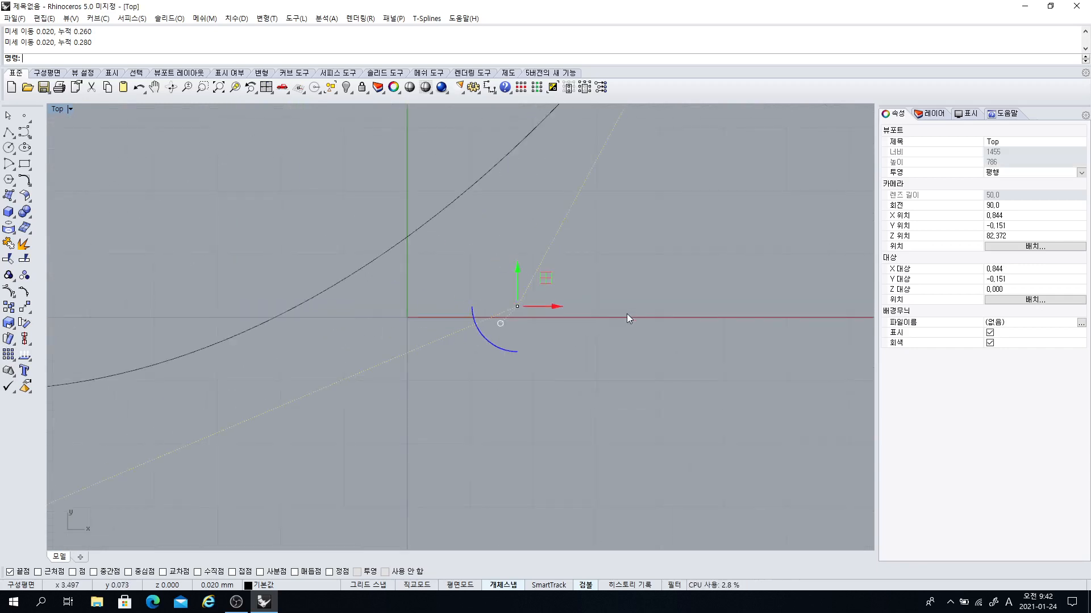
pyautogui.hotkey('ctrl', 'alt', 'Down')
pyautogui.hotkey('ctrl', 'alt', 'Down')
pyautogui.hotkey('ctrl', 'alt', 'Down')
pyautogui.hotkey('ctrl', 'alt', 'Down')
pyautogui.hotkey('ctrl', 'alt', 'Down')
pyautogui.hotkey('ctrl', 'alt', 'Down')
pyautogui.hotkey('ctrl', 'alt', 'Down')
pyautogui.hotkey('ctrl', 'alt', 'Down')
pyautogui.hotkey('ctrl', 'alt', 'Down')
pyautogui.hotkey('ctrl', 'alt', 'Down')
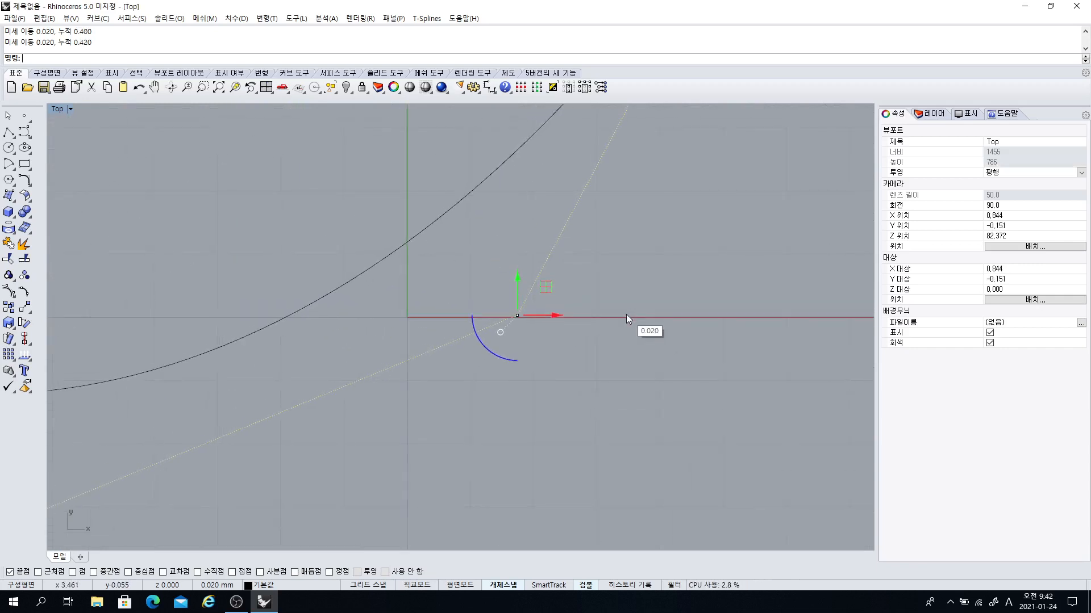
# - Nudge the fourth control point down below the red axis in 0.02 mm increments
pyautogui.hotkey('ctrl', 'alt', 'Down')
pyautogui.hotkey('ctrl', 'alt', 'Down')
pyautogui.hotkey('ctrl', 'alt', 'Down')
pyautogui.hotkey('ctrl', 'alt', 'Down')
pyautogui.hotkey('ctrl', 'alt', 'Down')
pyautogui.hotkey('ctrl', 'alt', 'Down')
pyautogui.hotkey('ctrl', 'alt', 'Down')
pyautogui.hotkey('ctrl', 'alt', 'Down')
pyautogui.hotkey('ctrl', 'alt', 'Down')
pyautogui.hotkey('ctrl', 'alt', 'Down')
pyautogui.hotkey('ctrl', 'alt', 'Down')
pyautogui.hotkey('ctrl', 'alt', 'Down')
pyautogui.hotkey('ctrl', 'alt', 'Down')
pyautogui.hotkey('ctrl', 'alt', 'Down')
pyautogui.hotkey('ctrl', 'alt', 'Down')
pyautogui.hotkey('ctrl', 'alt', 'Down')
pyautogui.hotkey('ctrl', 'alt', 'Down')
pyautogui.hotkey('ctrl', 'alt', 'Down')
pyautogui.hotkey('ctrl', 'alt', 'Down')
pyautogui.hotkey('ctrl', 'alt', 'Down')
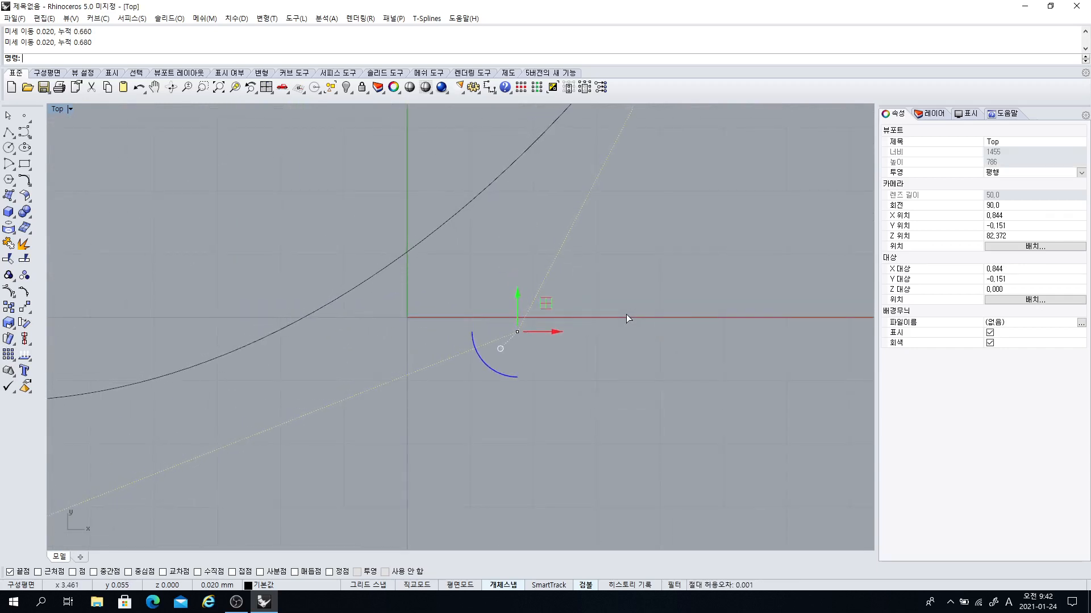
pyautogui.hotkey('ctrl', 'alt', 'Down')
pyautogui.hotkey('ctrl', 'alt', 'Down')
pyautogui.hotkey('ctrl', 'alt', 'Down')
pyautogui.hotkey('ctrl', 'alt', 'Down')
pyautogui.hotkey('ctrl', 'alt', 'Down')
pyautogui.hotkey('ctrl', 'alt', 'Down')
pyautogui.hotkey('ctrl', 'alt', 'Down')
pyautogui.hotkey('ctrl', 'alt', 'Down')
pyautogui.hotkey('ctrl', 'alt', 'Down')
pyautogui.hotkey('ctrl', 'alt', 'Down')
pyautogui.hotkey('ctrl', 'alt', 'Down')
# - Nudge the fourth control point 0.84 mm left towards the green axis in 0.02 mm increments
pyautogui.hotkey('ctrl', 'alt', 'Left')
pyautogui.hotkey('ctrl', 'alt', 'Left')
pyautogui.hotkey('ctrl', 'alt', 'Left')
pyautogui.hotkey('ctrl', 'alt', 'Left')
pyautogui.hotkey('ctrl', 'alt', 'Left')
pyautogui.hotkey('ctrl', 'alt', 'Left')
pyautogui.hotkey('ctrl', 'alt', 'Left')
pyautogui.hotkey('ctrl', 'alt', 'Left')
pyautogui.hotkey('ctrl', 'alt', 'Left')
pyautogui.hotkey('ctrl', 'alt', 'Left')
pyautogui.hotkey('ctrl', 'alt', 'Left')
pyautogui.hotkey('ctrl', 'alt', 'Left')
pyautogui.hotkey('ctrl', 'alt', 'Left')
pyautogui.hotkey('ctrl', 'alt', 'Left')
pyautogui.hotkey('ctrl', 'alt', 'Left')
pyautogui.hotkey('ctrl', 'alt', 'Left')
pyautogui.hotkey('ctrl', 'alt', 'Left')
pyautogui.hotkey('ctrl', 'alt', 'Left')
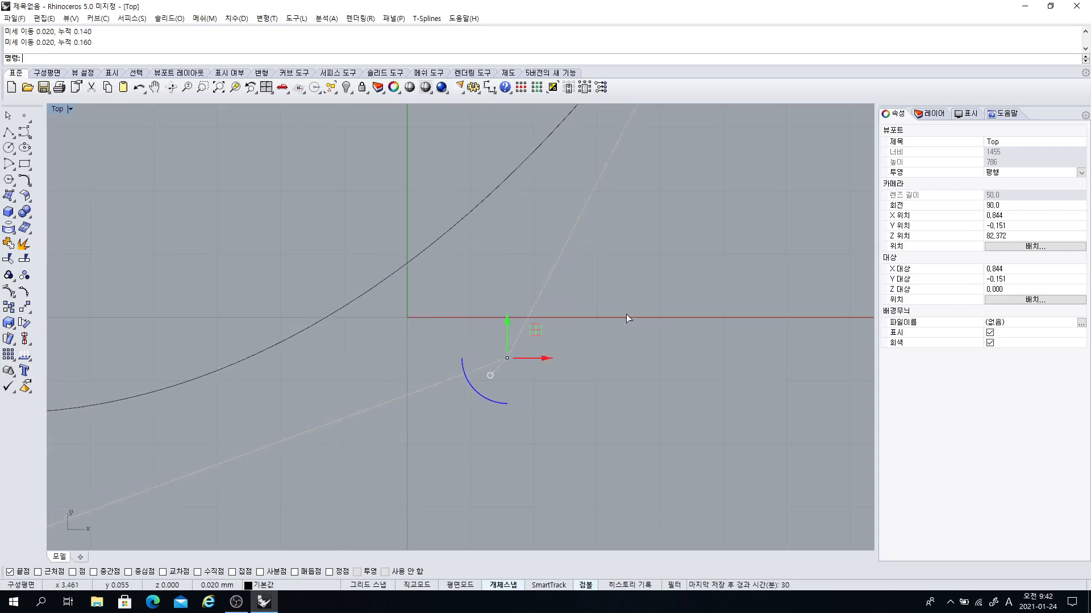
pyautogui.hotkey('ctrl', 'alt', 'Left')
pyautogui.hotkey('ctrl', 'alt', 'Left')
pyautogui.hotkey('ctrl', 'alt', 'Left')
pyautogui.hotkey('ctrl', 'alt', 'Left')
pyautogui.hotkey('ctrl', 'alt', 'Left')
pyautogui.hotkey('ctrl', 'alt', 'Left')
pyautogui.hotkey('ctrl', 'alt', 'Left')
pyautogui.hotkey('ctrl', 'alt', 'Left')
pyautogui.hotkey('ctrl', 'alt', 'Left')
pyautogui.hotkey('ctrl', 'alt', 'Left')
pyautogui.hotkey('ctrl', 'alt', 'Left')
pyautogui.hotkey('ctrl', 'alt', 'Left')
pyautogui.hotkey('ctrl', 'alt', 'Left')
pyautogui.hotkey('ctrl', 'alt', 'Left')
pyautogui.hotkey('ctrl', 'alt', 'Left')
pyautogui.hotkey('ctrl', 'alt', 'Left')
pyautogui.hotkey('ctrl', 'alt', 'Left')
pyautogui.hotkey('ctrl', 'alt', 'Left')
pyautogui.hotkey('ctrl', 'alt', 'Left')
pyautogui.hotkey('ctrl', 'alt', 'Left')
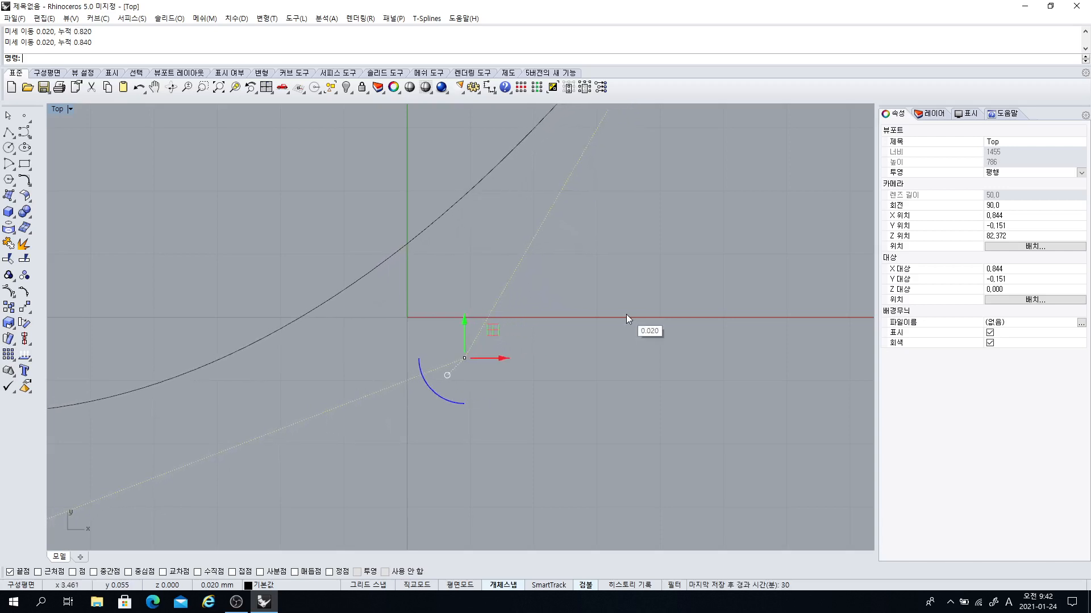
# - Nudge the fourth control point 0.26 mm up towards the red axis in 0.02 mm increments
pyautogui.hotkey('ctrl', 'alt', 'Up')
pyautogui.hotkey('ctrl', 'alt', 'Up')
pyautogui.hotkey('ctrl', 'alt', 'Up')
pyautogui.hotkey('ctrl', 'alt', 'Up')
pyautogui.hotkey('ctrl', 'alt', 'Up')
pyautogui.hotkey('ctrl', 'alt', 'Up')
pyautogui.hotkey('ctrl', 'alt', 'Up')
pyautogui.hotkey('ctrl', 'alt', 'Up')
pyautogui.hotkey('ctrl', 'alt', 'Up')
pyautogui.hotkey('ctrl', 'alt', 'Up')
pyautogui.hotkey('ctrl', 'alt', 'Up')
pyautogui.hotkey('ctrl', 'alt', 'Up')
pyautogui.hotkey('ctrl', 'alt', 'Up')
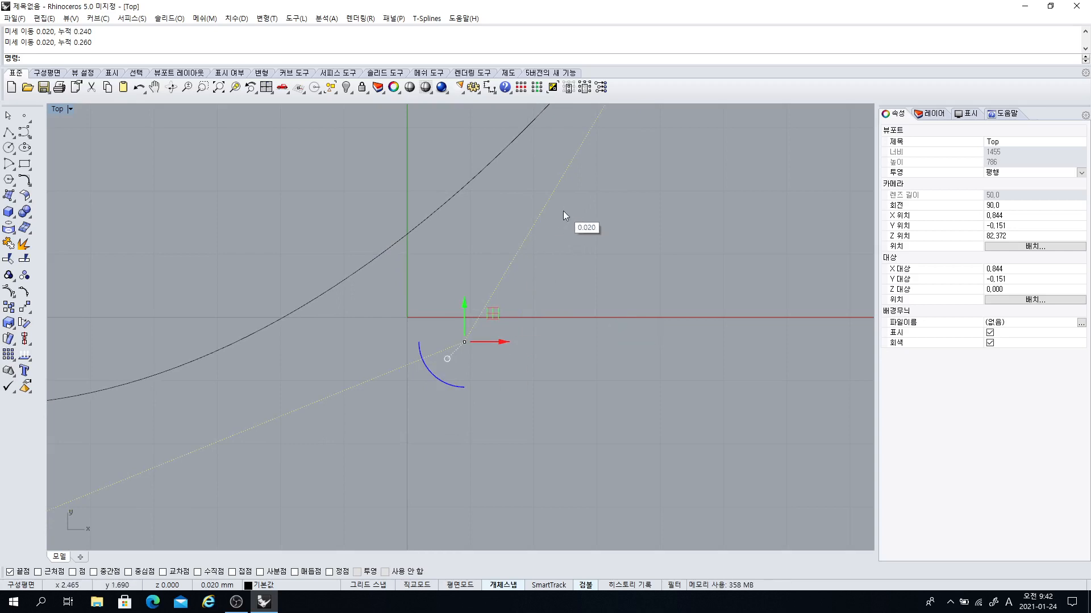
# - In the nudge options of the modeling aids, set the Shift + nudge key step to 0.1 mm and accept the options
pyautogui.scroll(-5, 562, 238)
pyautogui.scroll(-6, 561, 253)
pyautogui.moveTo(560, 253); pyautogui.dragTo(584, 306, button='right')
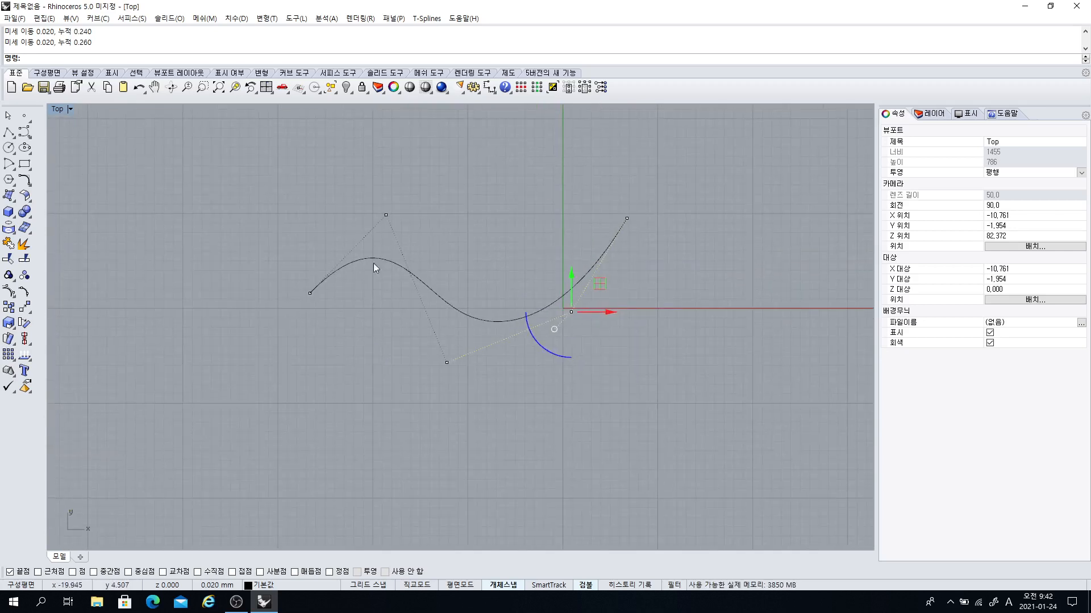
pyautogui.click(474, 88)
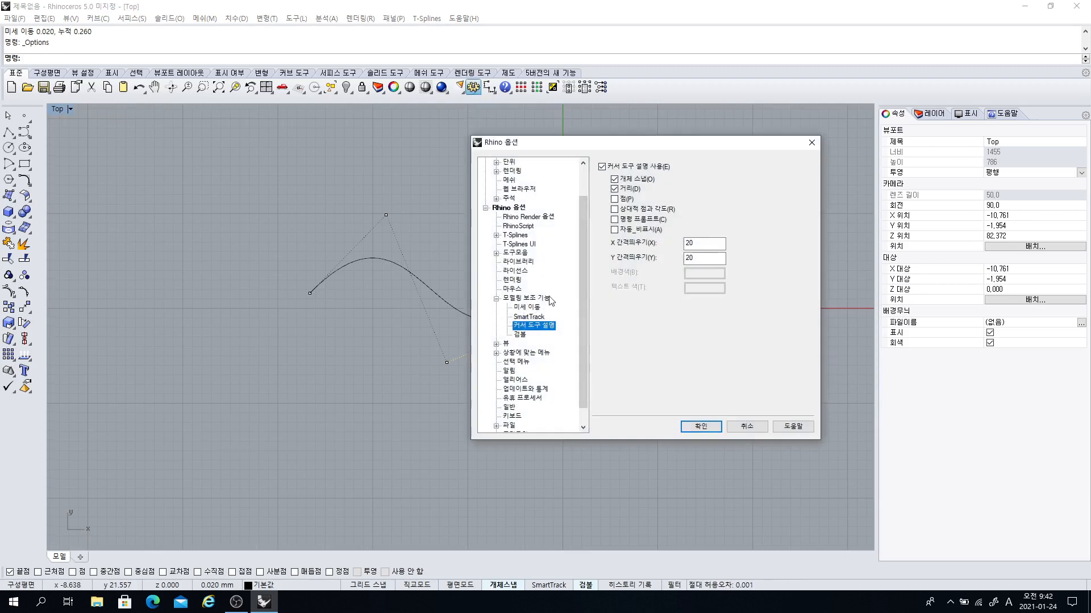
pyautogui.click(527, 307)
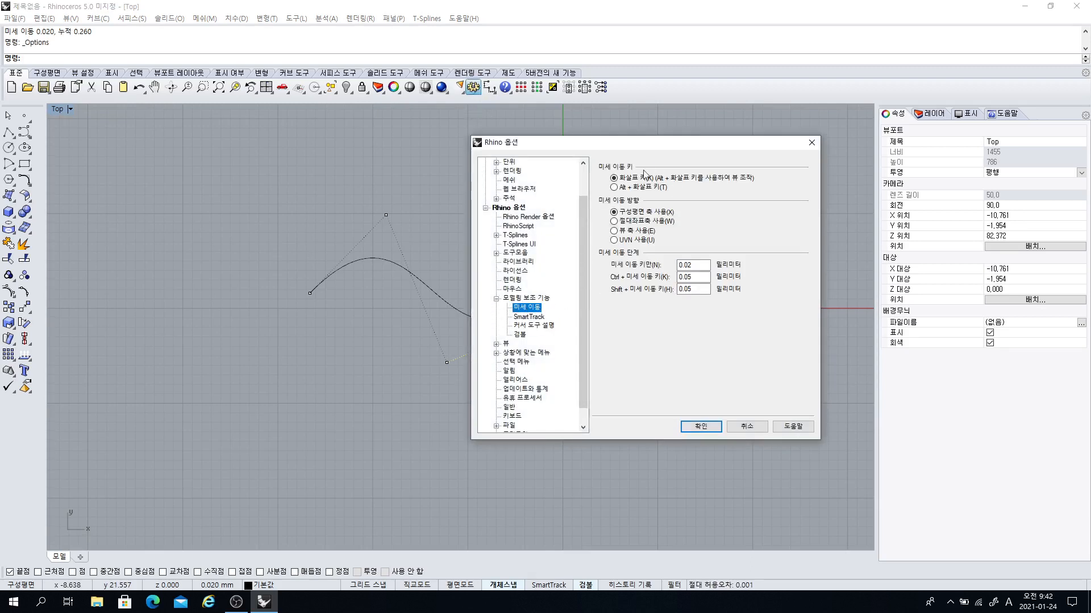
pyautogui.click(614, 187)
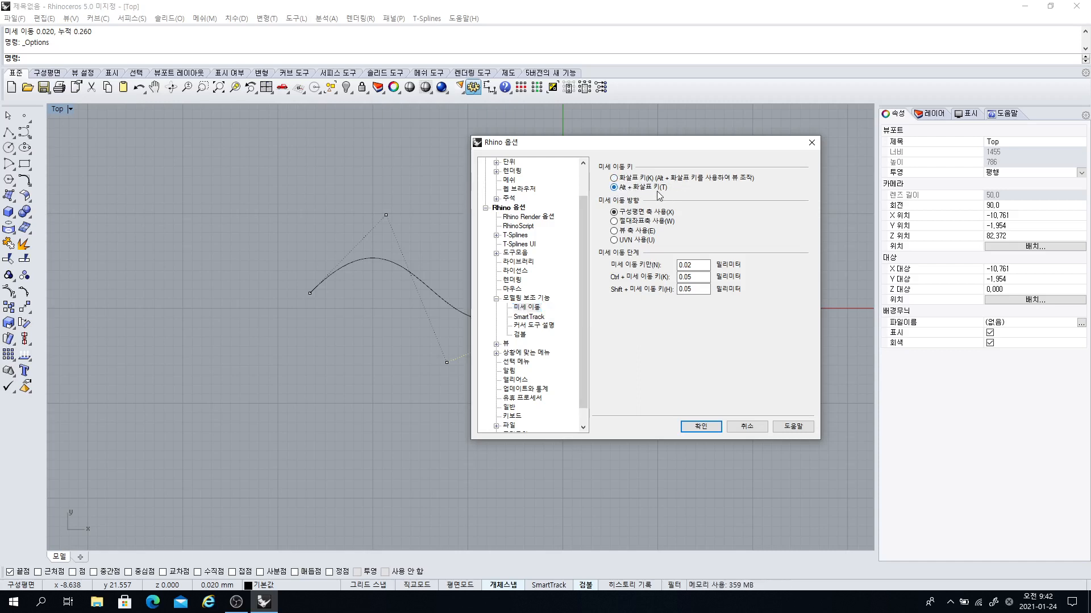
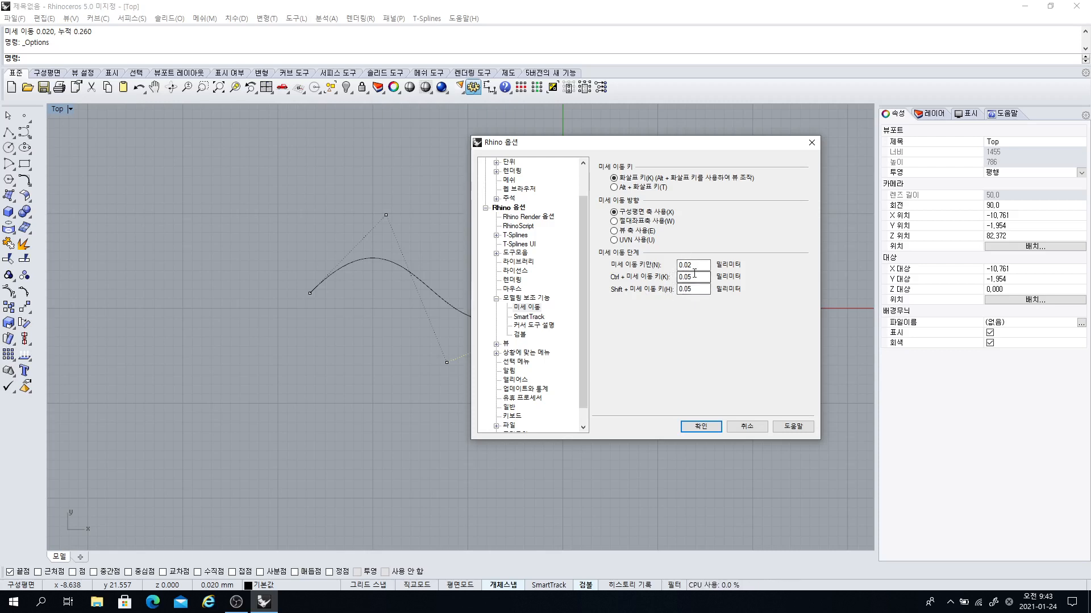
pyautogui.moveTo(698, 289); pyautogui.dragTo(649, 286)
pyautogui.write('0')
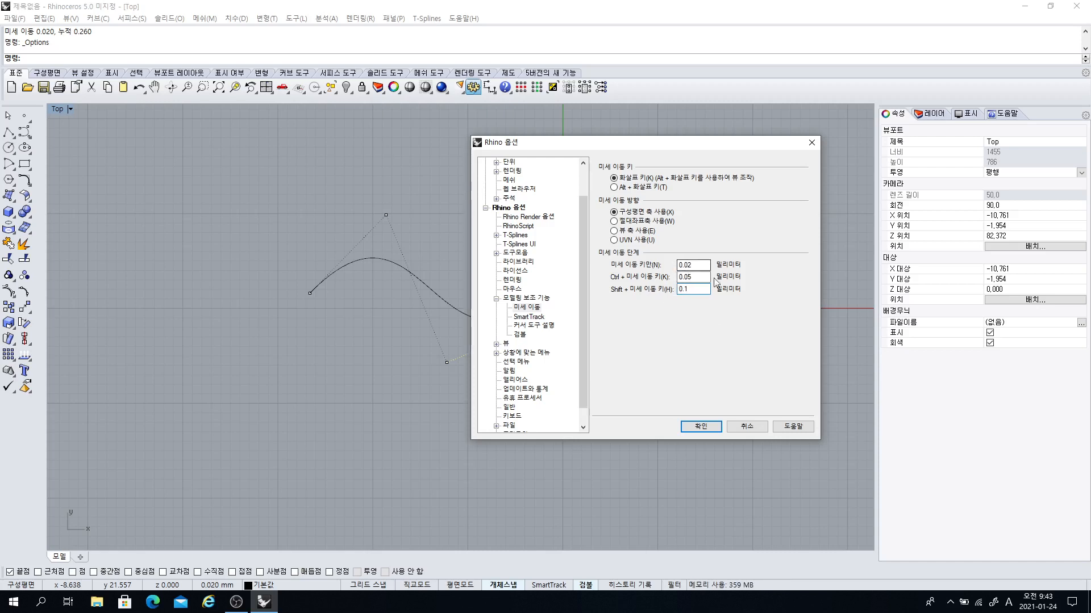
pyautogui.click(701, 426)
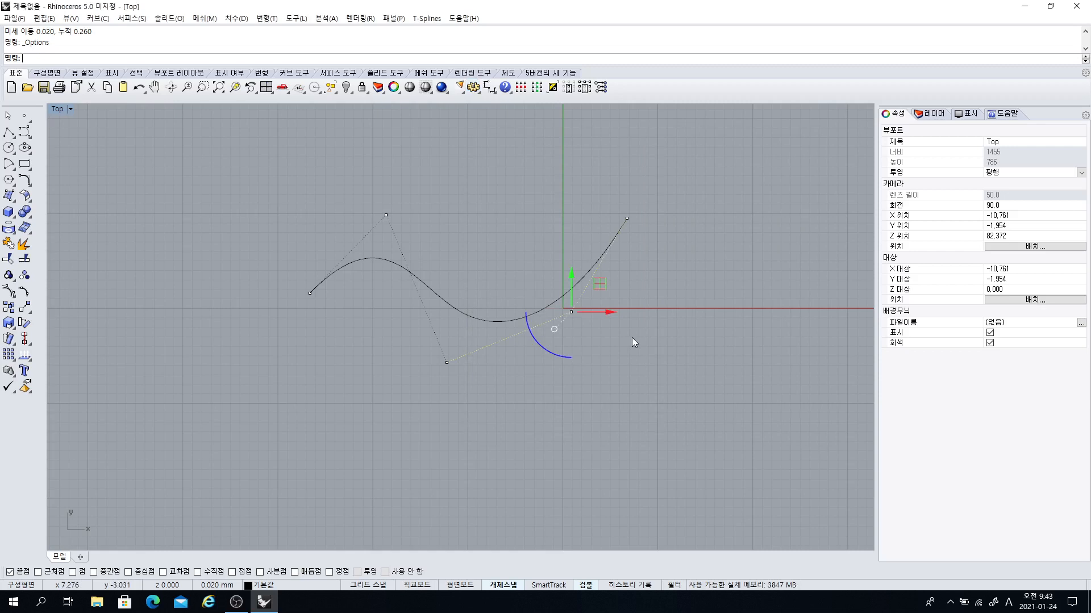
# - Nudge the fourth control point 1.4 mm left across the green axis in 0.1 mm increments
pyautogui.hotkey('alt', 'Left')
pyautogui.hotkey('alt', 'Left')
pyautogui.hotkey('alt', 'Left')
pyautogui.hotkey('alt', 'Left')
pyautogui.hotkey('alt', 'Left')
pyautogui.hotkey('alt', 'Left')
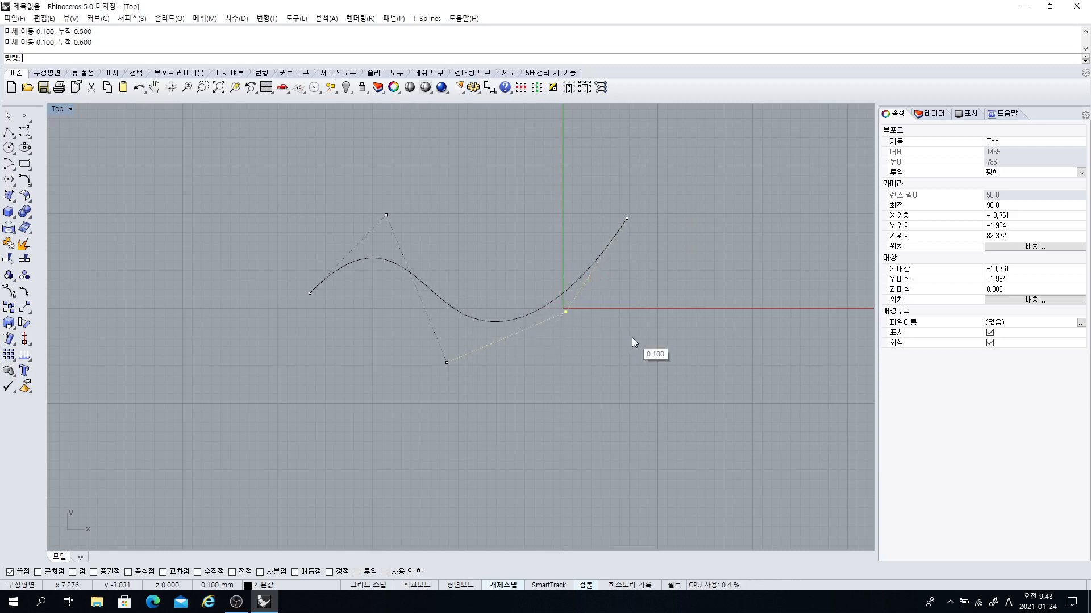
pyautogui.hotkey('alt', 'Left')
pyautogui.hotkey('alt', 'Left')
pyautogui.hotkey('alt', 'Left')
pyautogui.hotkey('alt', 'Left')
pyautogui.hotkey('alt', 'Left')
pyautogui.hotkey('alt', 'Left')
pyautogui.hotkey('alt', 'Left')
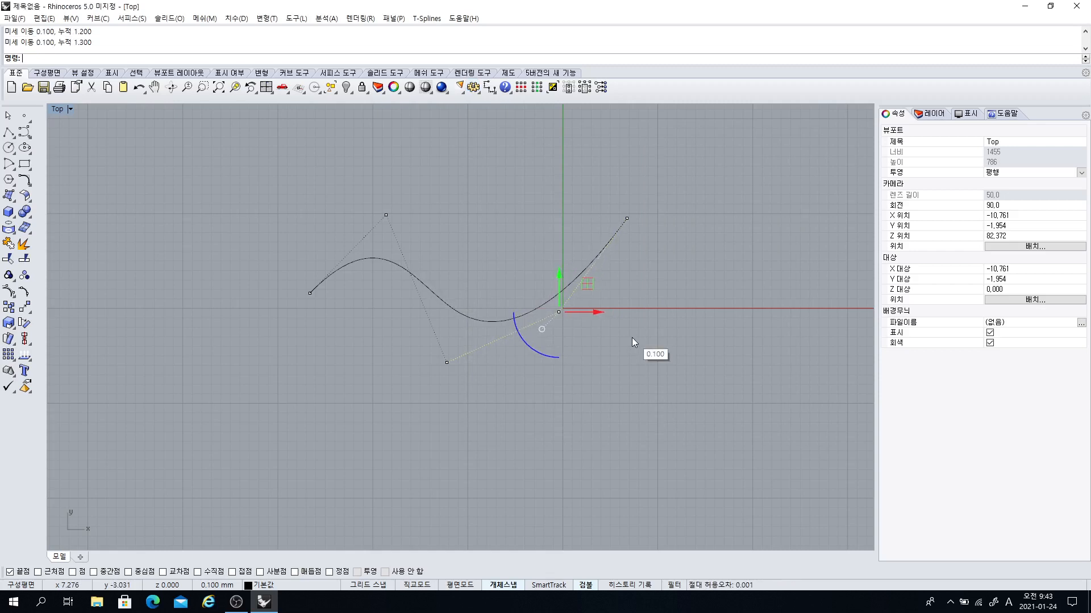
pyautogui.hotkey('alt', 'Left')
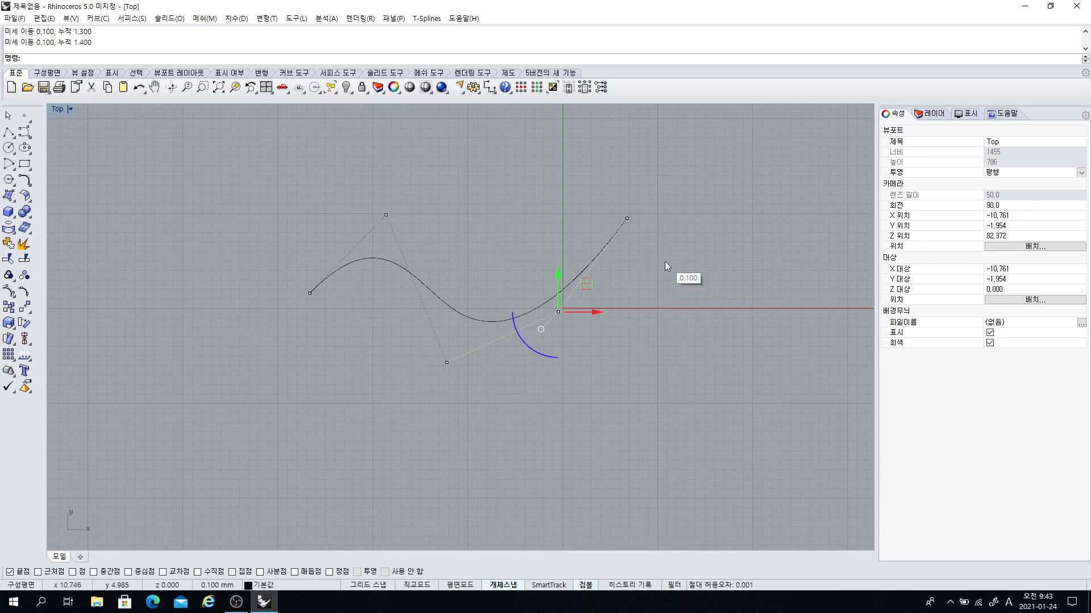
# - Nudge the fourth control point 0.18 mm up in the fine 0.02 mm increments
pyautogui.hotkey('ctrl', 'alt', 'Up')
pyautogui.hotkey('ctrl', 'alt', 'Up')
pyautogui.hotkey('ctrl', 'alt', 'Up')
pyautogui.hotkey('ctrl', 'alt', 'Up')
pyautogui.hotkey('ctrl', 'alt', 'Up')
pyautogui.hotkey('ctrl', 'alt', 'Up')
pyautogui.hotkey('ctrl', 'alt', 'Up')
pyautogui.hotkey('ctrl', 'alt', 'Up')
pyautogui.hotkey('ctrl', 'alt', 'Up')
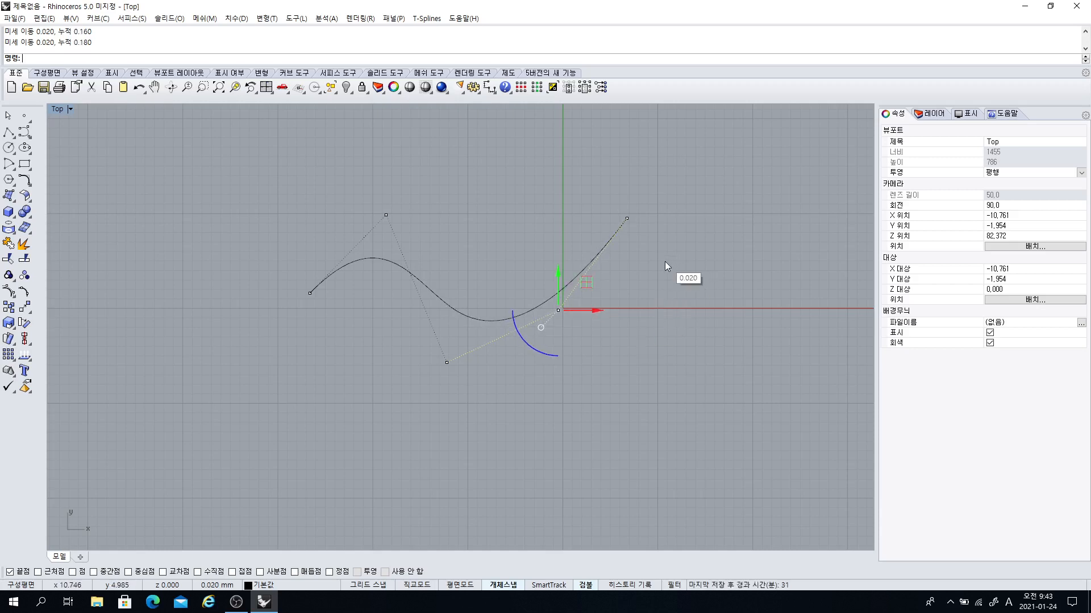
# - Nudge the fourth control point 1.25 mm further left of the green axis in 0.05 mm increments
pyautogui.hotkey('shift', 'alt', 'Left')
pyautogui.hotkey('shift', 'alt', 'Left')
pyautogui.hotkey('shift', 'alt', 'Left')
pyautogui.hotkey('shift', 'alt', 'Left')
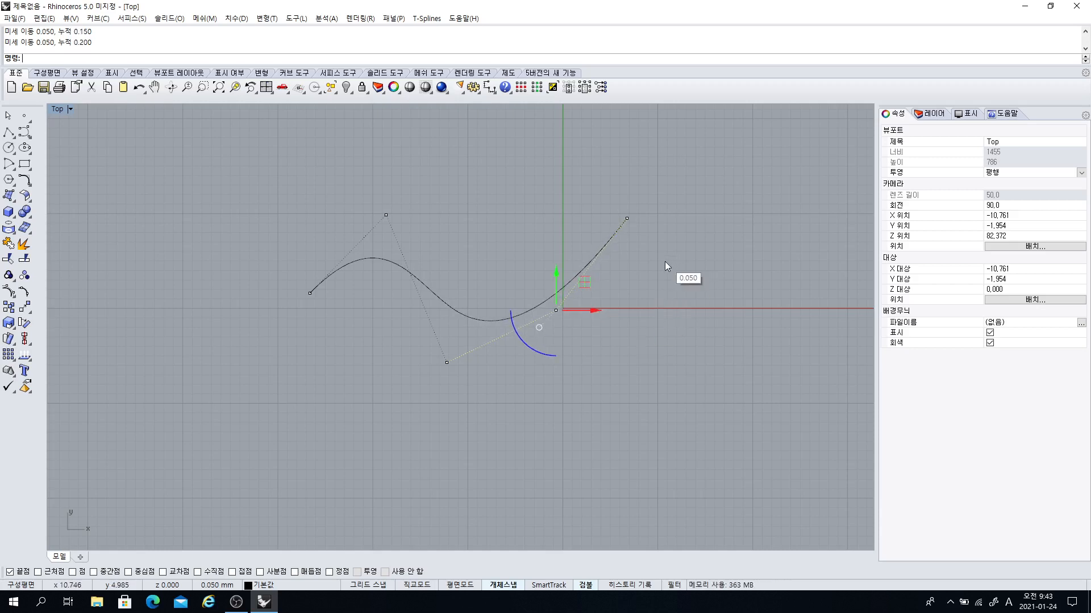
pyautogui.hotkey('shift', 'alt', 'Left')
pyautogui.hotkey('shift', 'alt', 'Left')
pyautogui.hotkey('shift', 'alt', 'Left')
pyautogui.hotkey('shift', 'alt', 'Left')
pyautogui.hotkey('shift', 'alt', 'Left')
pyautogui.hotkey('shift', 'alt', 'Left')
pyautogui.hotkey('shift', 'alt', 'Left')
pyautogui.hotkey('shift', 'alt', 'Left')
pyautogui.hotkey('shift', 'alt', 'Left')
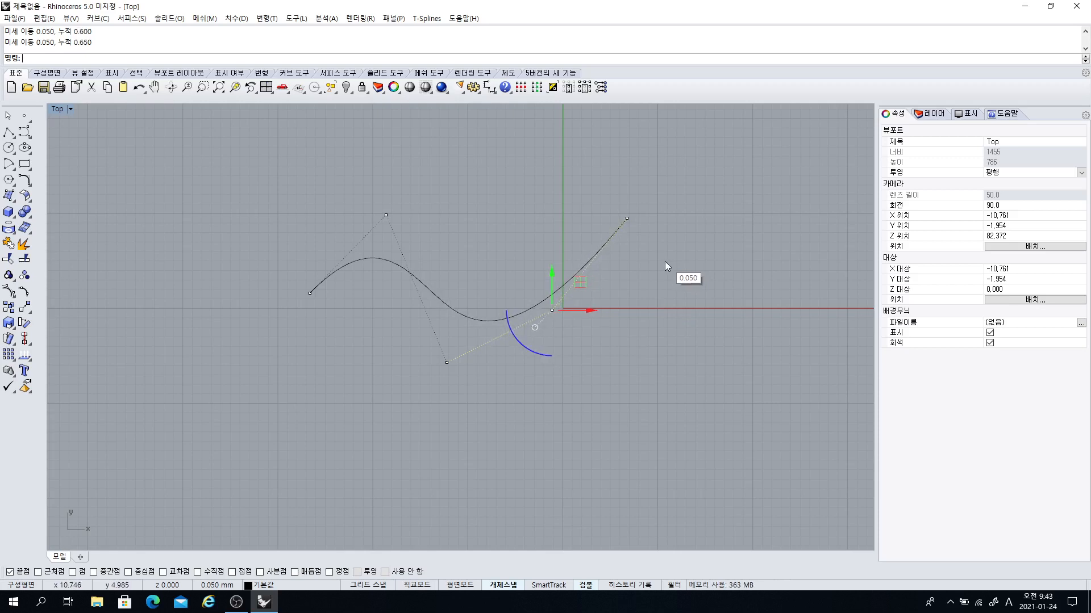
pyautogui.hotkey('shift', 'alt', 'Left')
pyautogui.hotkey('shift', 'alt', 'Left')
pyautogui.hotkey('shift', 'alt', 'Left')
pyautogui.hotkey('shift', 'alt', 'Left')
pyautogui.hotkey('shift', 'alt', 'Left')
pyautogui.hotkey('shift', 'alt', 'Left')
pyautogui.hotkey('shift', 'alt', 'Left')
pyautogui.hotkey('shift', 'alt', 'Left')
pyautogui.hotkey('shift', 'alt', 'Left')
pyautogui.hotkey('shift', 'alt', 'Left')
pyautogui.hotkey('shift', 'alt', 'Left')
pyautogui.hotkey('shift', 'alt', 'Left')
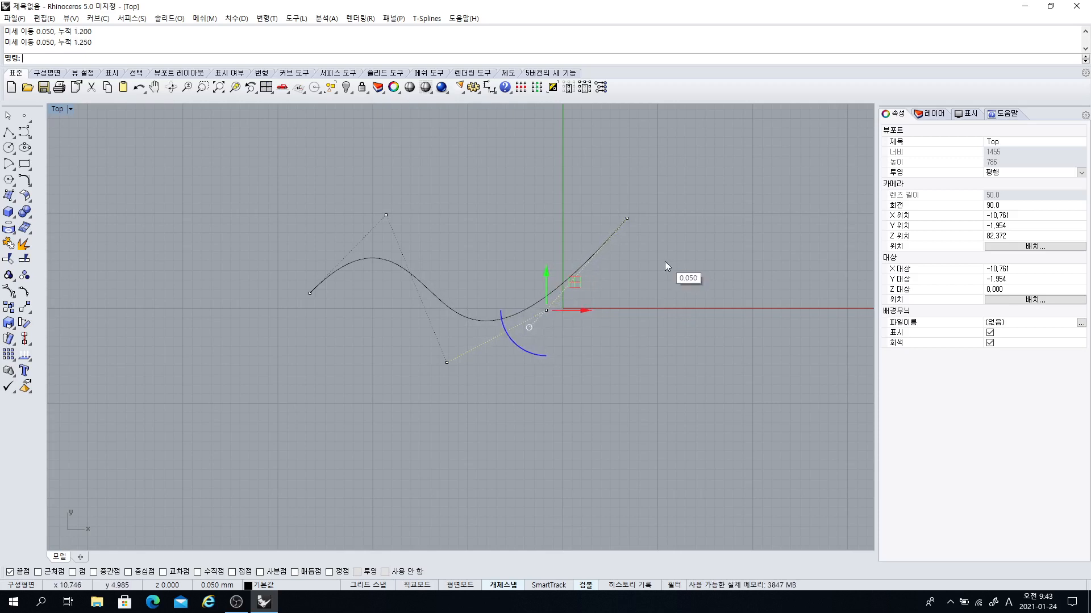
# - Nudge the fourth control point slightly further up in 0.02 mm increments, almost level with the red axis
pyautogui.hotkey('ctrl', 'alt', 'Up')
pyautogui.hotkey('ctrl', 'alt', 'Up')
pyautogui.hotkey('ctrl', 'alt', 'Up')
pyautogui.hotkey('ctrl', 'alt', 'Up')
pyautogui.hotkey('ctrl', 'alt', 'Up')
pyautogui.hotkey('ctrl', 'alt', 'Up')
pyautogui.hotkey('ctrl', 'alt', 'Up')
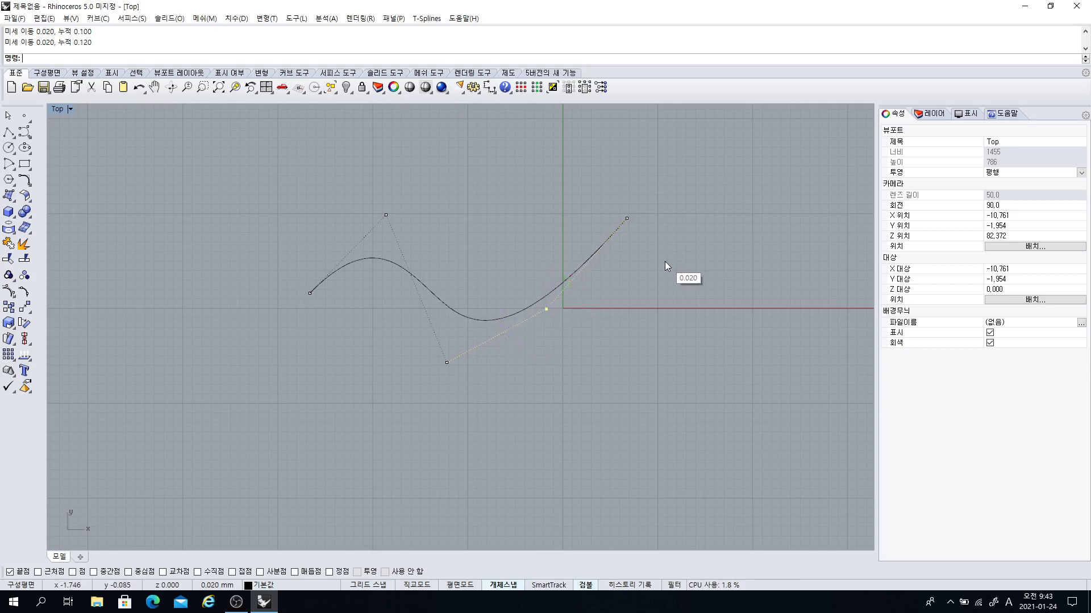
# - Nudge the fourth control point another 0.45 mm left in 0.05 mm increments
pyautogui.hotkey('shift', 'alt', 'Left')
pyautogui.hotkey('shift', 'alt', 'Left')
pyautogui.hotkey('shift', 'alt', 'Left')
pyautogui.hotkey('shift', 'alt', 'Left')
pyautogui.hotkey('shift', 'alt', 'Left')
pyautogui.hotkey('shift', 'alt', 'Left')
pyautogui.hotkey('shift', 'alt', 'Left')
pyautogui.hotkey('shift', 'alt', 'Left')
pyautogui.hotkey('shift', 'alt', 'Left')
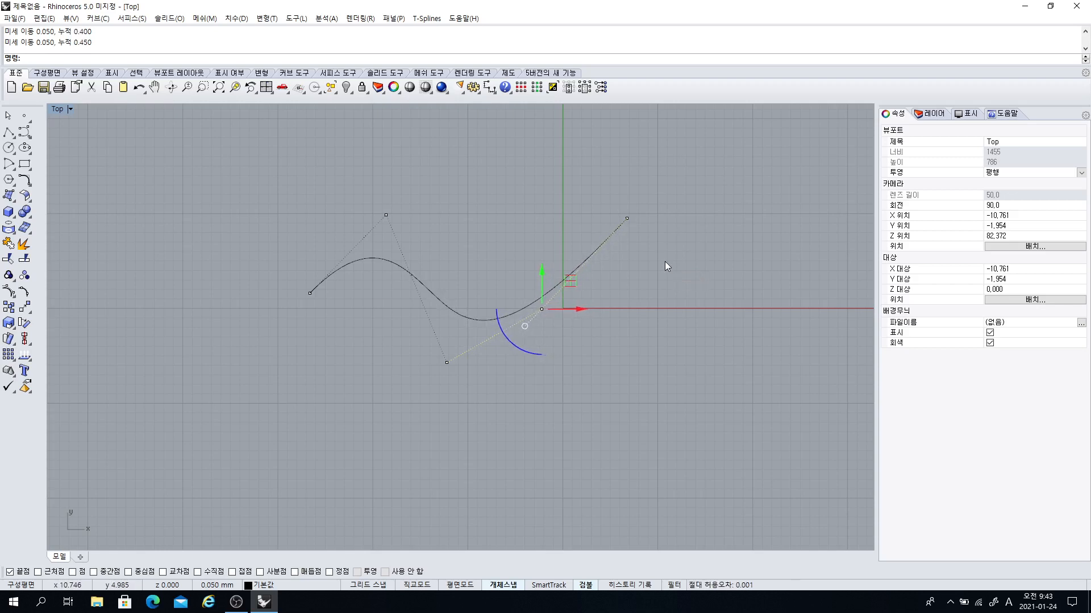
# - Nudge the fourth control point another 2 mm left in 0.1 mm increments
pyautogui.hotkey('alt', 'Left')
pyautogui.hotkey('alt', 'Left')
pyautogui.hotkey('alt', 'Left')
pyautogui.hotkey('alt', 'Left')
pyautogui.hotkey('alt', 'Left')
pyautogui.hotkey('alt', 'Left')
pyautogui.hotkey('alt', 'Left')
pyautogui.hotkey('alt', 'Left')
pyautogui.hotkey('alt', 'Left')
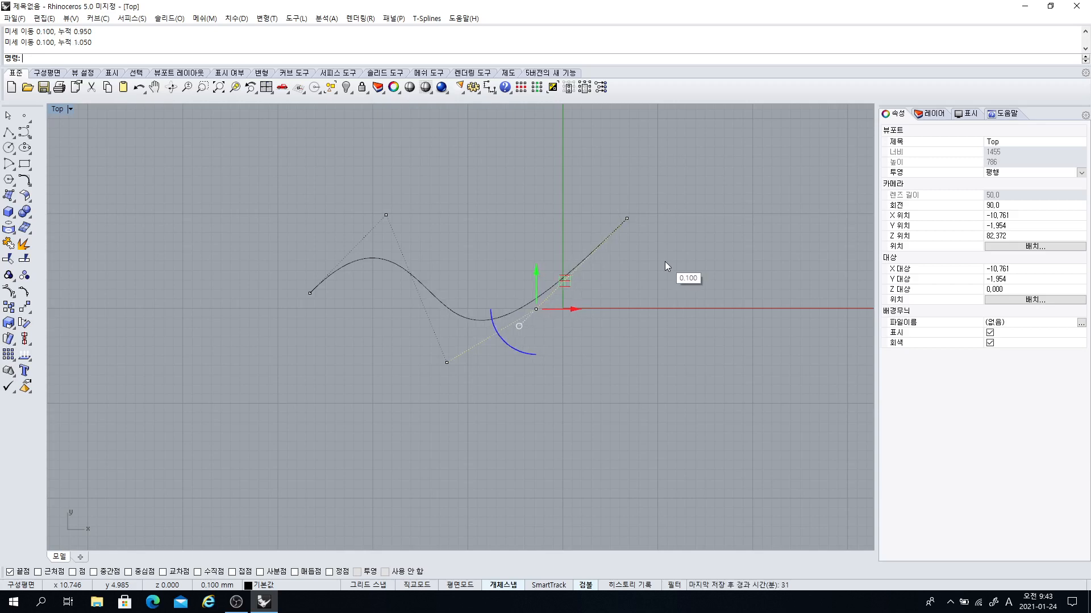
pyautogui.hotkey('alt', 'Left')
pyautogui.hotkey('alt', 'Left')
pyautogui.hotkey('alt', 'Left')
pyautogui.hotkey('alt', 'Left')
pyautogui.hotkey('alt', 'Left')
pyautogui.hotkey('alt', 'Left')
pyautogui.hotkey('alt', 'Left')
pyautogui.hotkey('alt', 'Left')
pyautogui.hotkey('alt', 'Left')
pyautogui.hotkey('alt', 'Left')
pyautogui.hotkey('alt', 'Left')
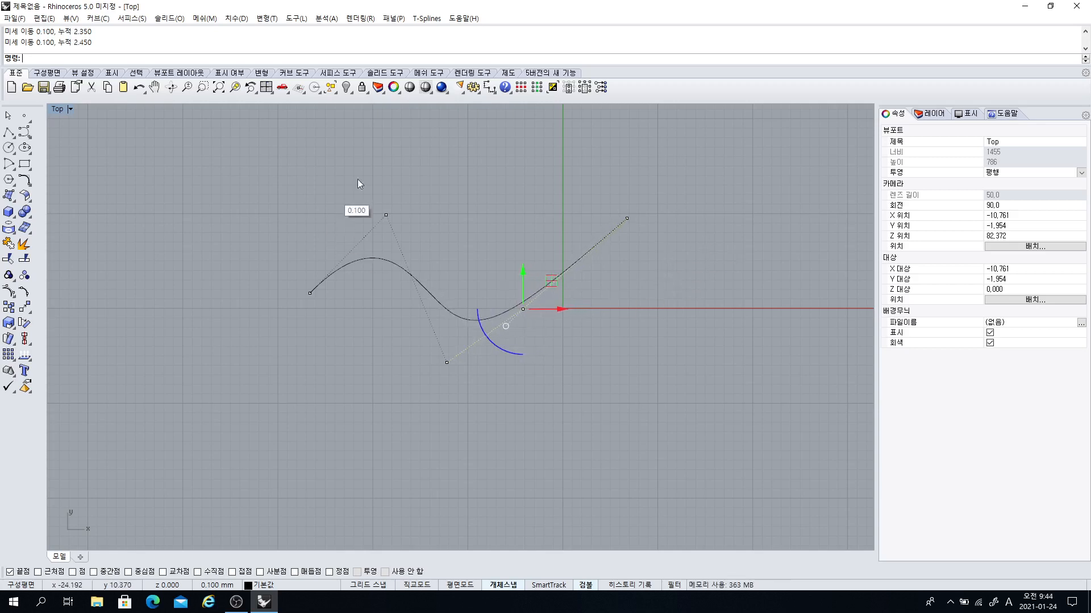
# - Turn off the curve's control points and delete the curve from the Top viewport
pyautogui.click(640, 246)
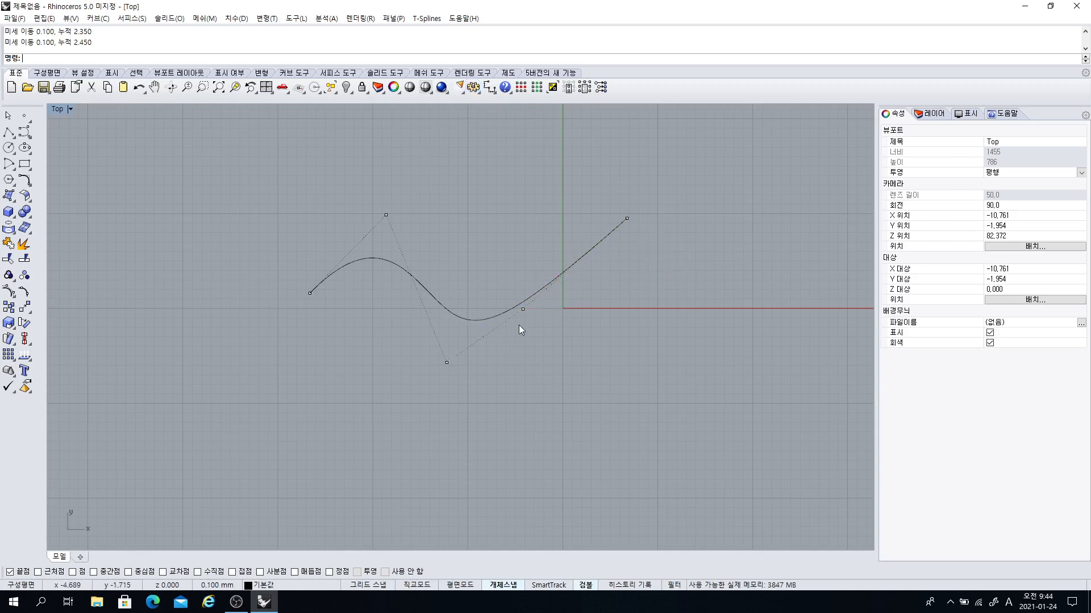
pyautogui.scroll(-4, 504, 307)
pyautogui.scroll(2, 454, 318)
pyautogui.moveTo(436, 319); pyautogui.dragTo(476, 310, button='right')
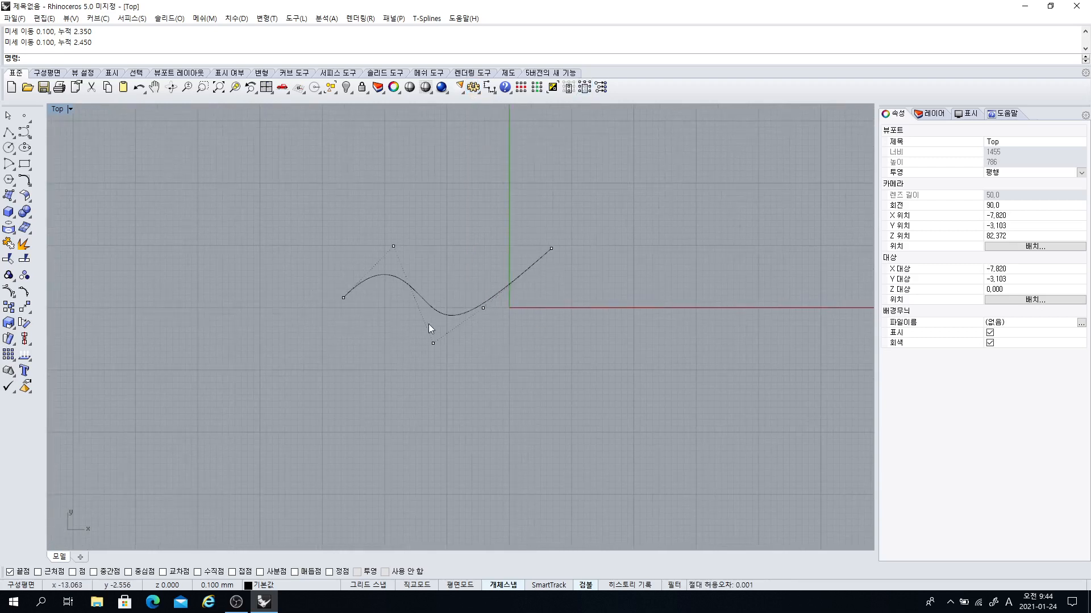
pyautogui.press('Escape')
pyautogui.click(417, 286)
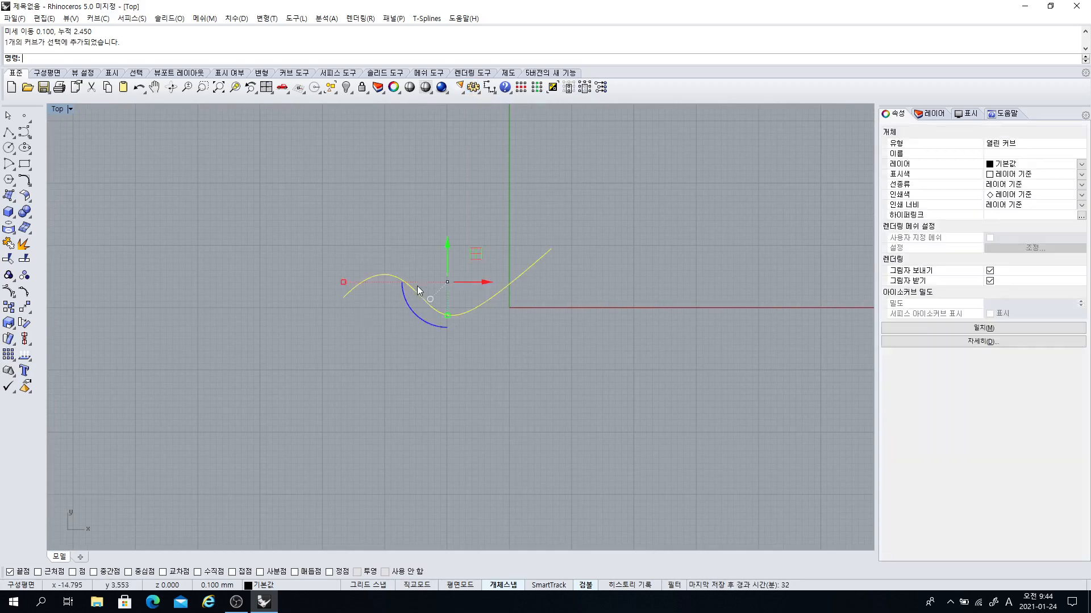
pyautogui.press('Delete')
# - Check the document's unit and tolerance settings in the Rhino options
pyautogui.click(473, 87)
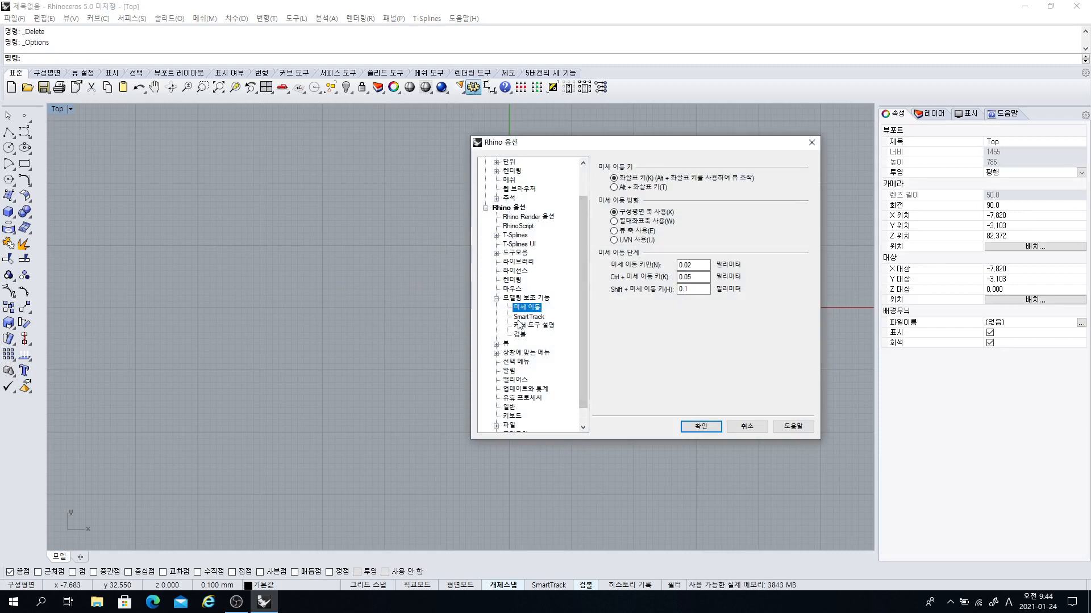
pyautogui.scroll(1, 584, 311)
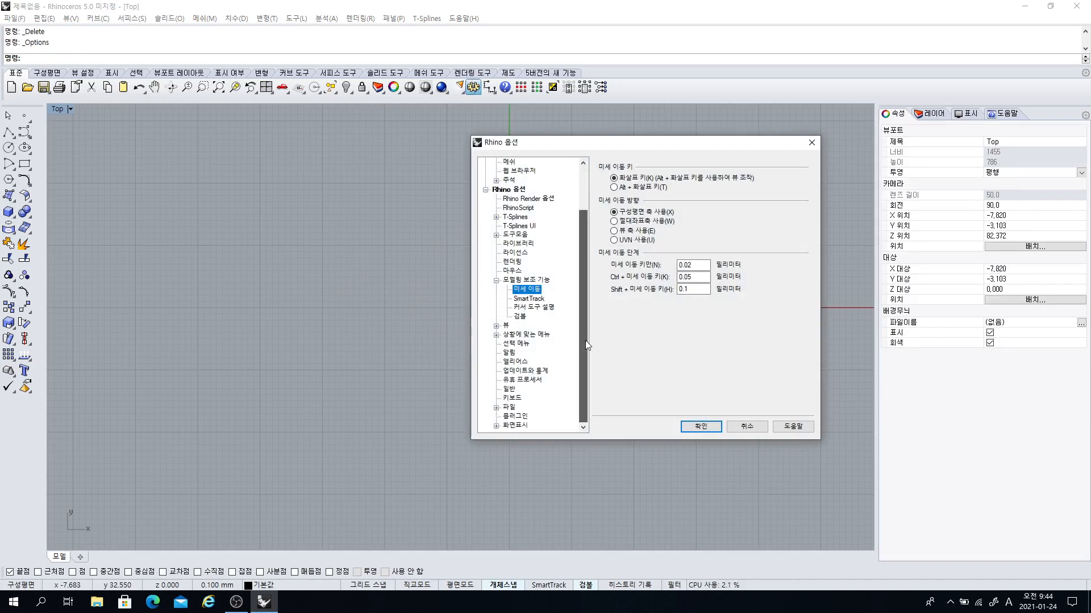
pyautogui.scroll(1, 586, 290)
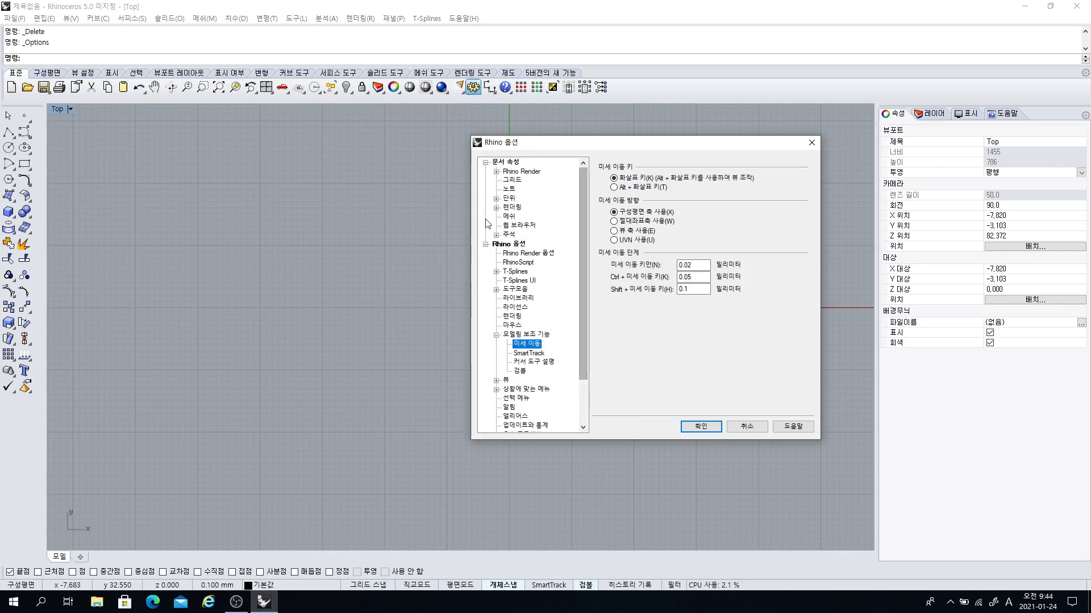
pyautogui.click(510, 199)
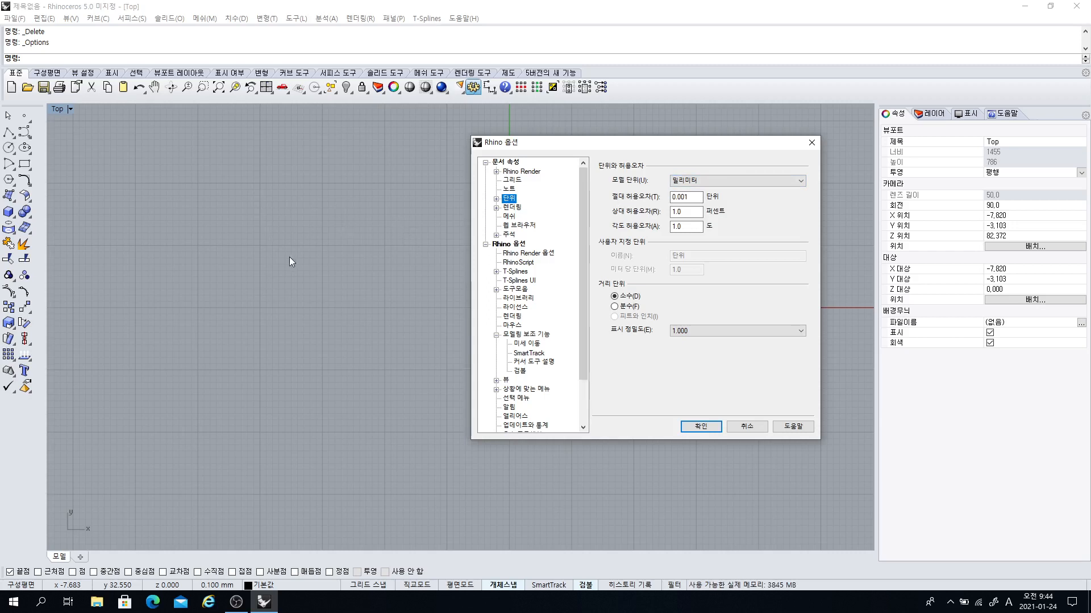
pyautogui.click(701, 426)
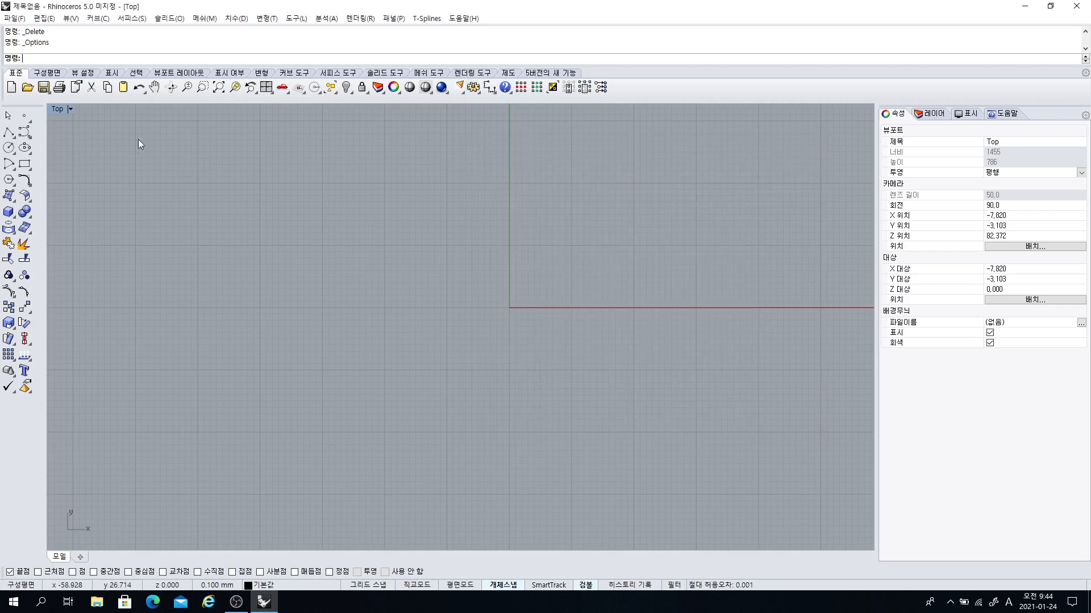
# - Start a new document from the "작은 개체 - 밀리미터(my interface)" template without saving the current one
pyautogui.click(11, 86)
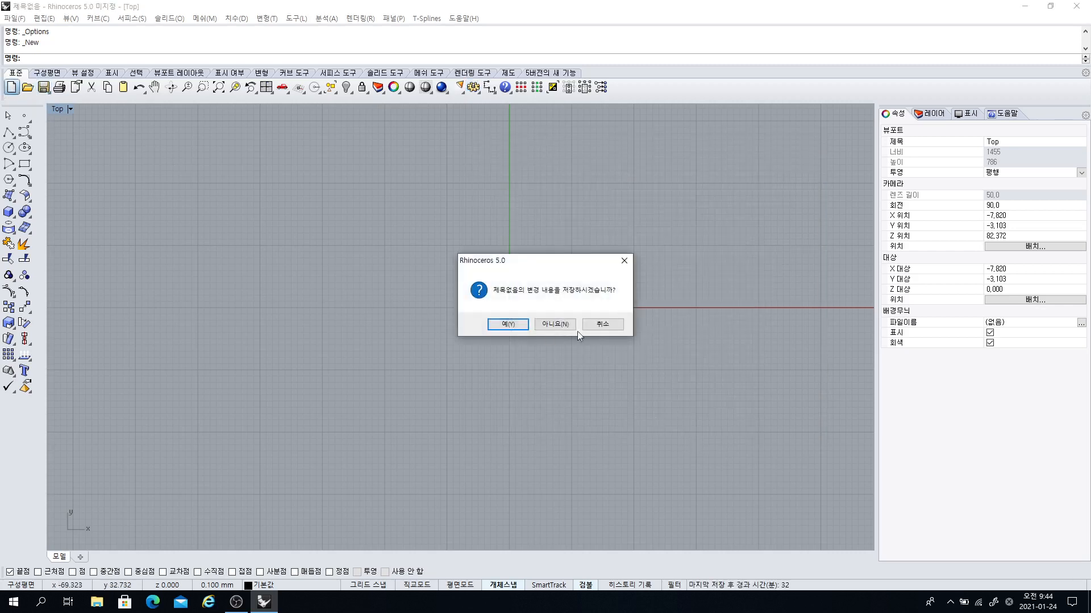
pyautogui.click(553, 327)
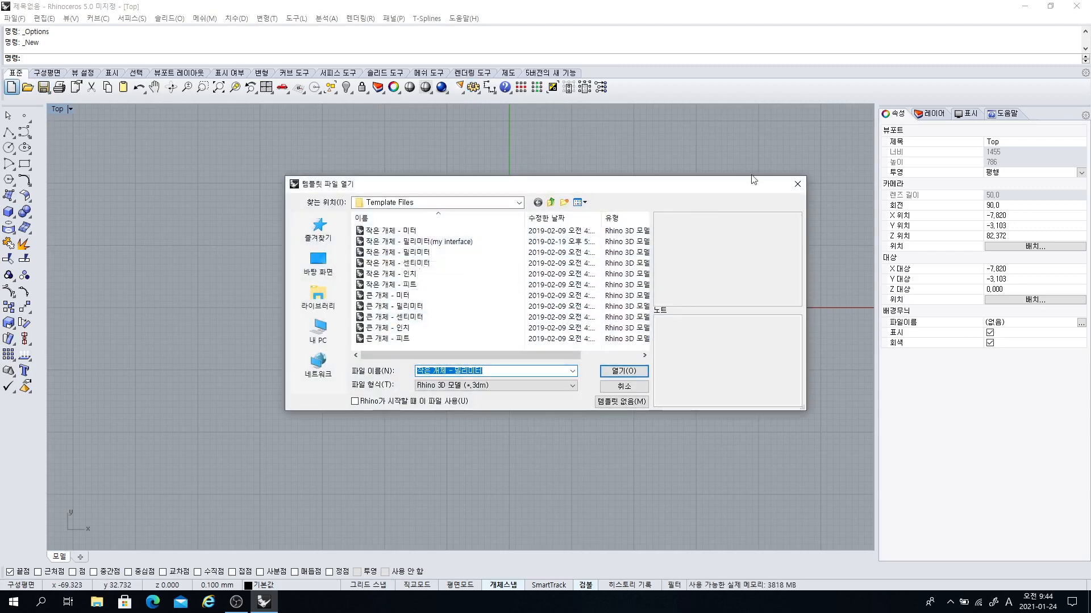
pyautogui.click(410, 244)
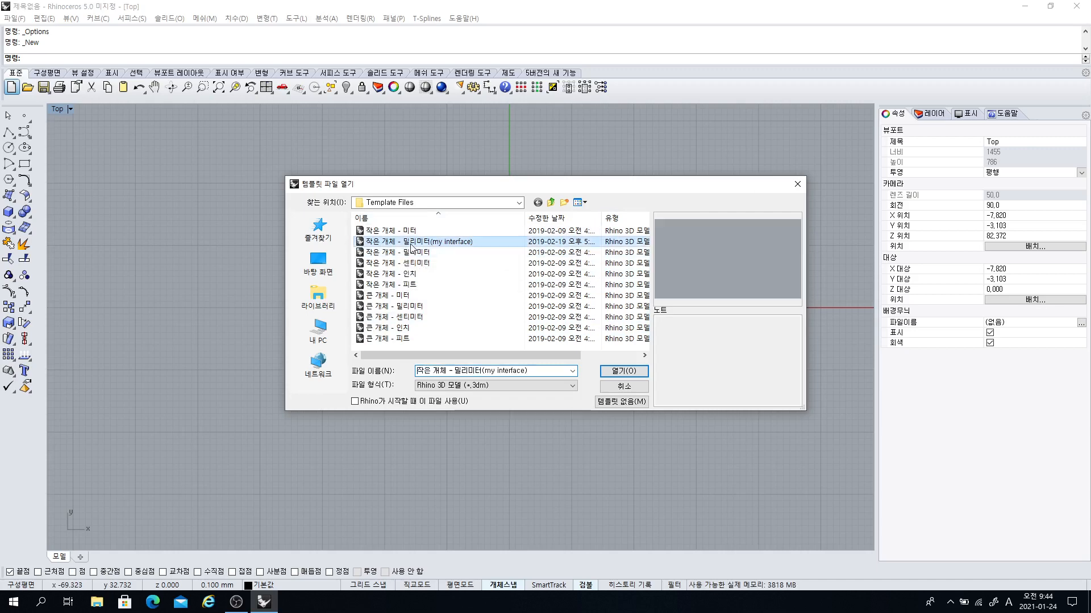
pyautogui.click(604, 370)
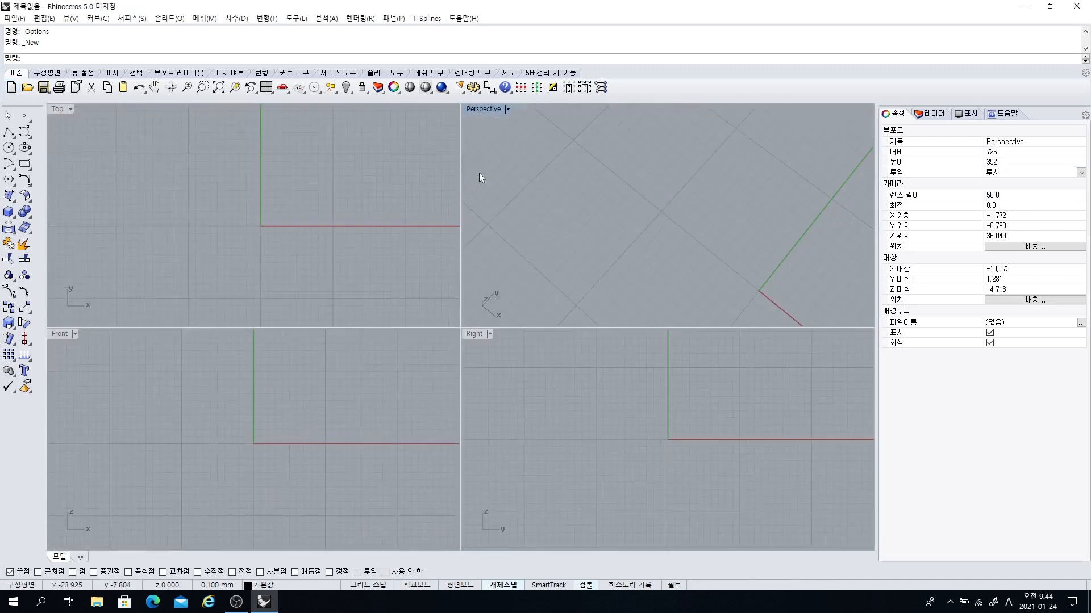
# - Start a new document from the "큰 개체 - 센티미터" template and check its model units and tolerances
pyautogui.click(12, 87)
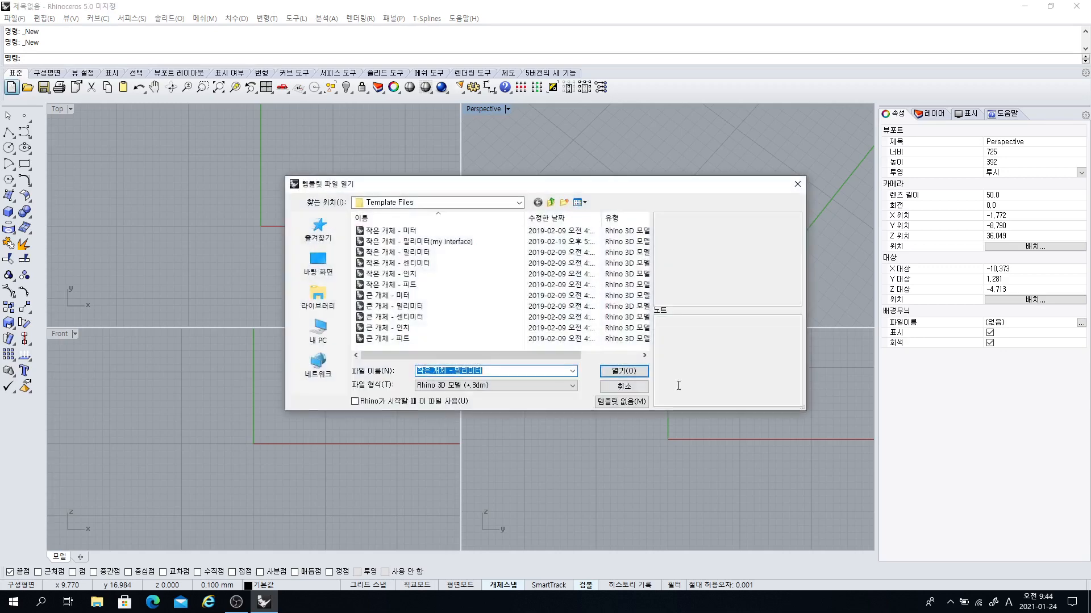
pyautogui.click(403, 317)
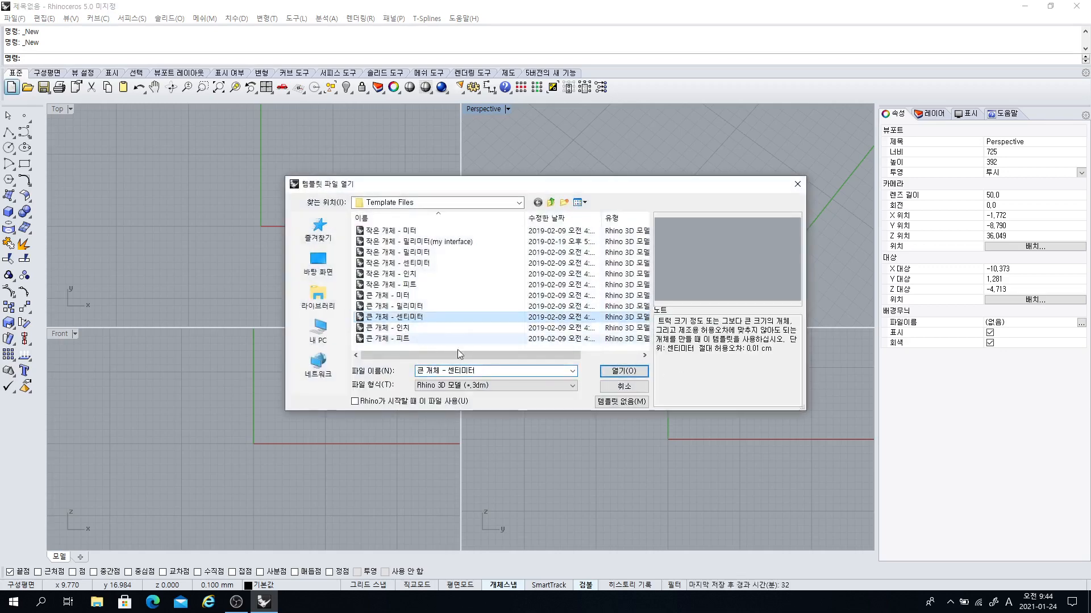
pyautogui.click(623, 370)
pyautogui.click(472, 88)
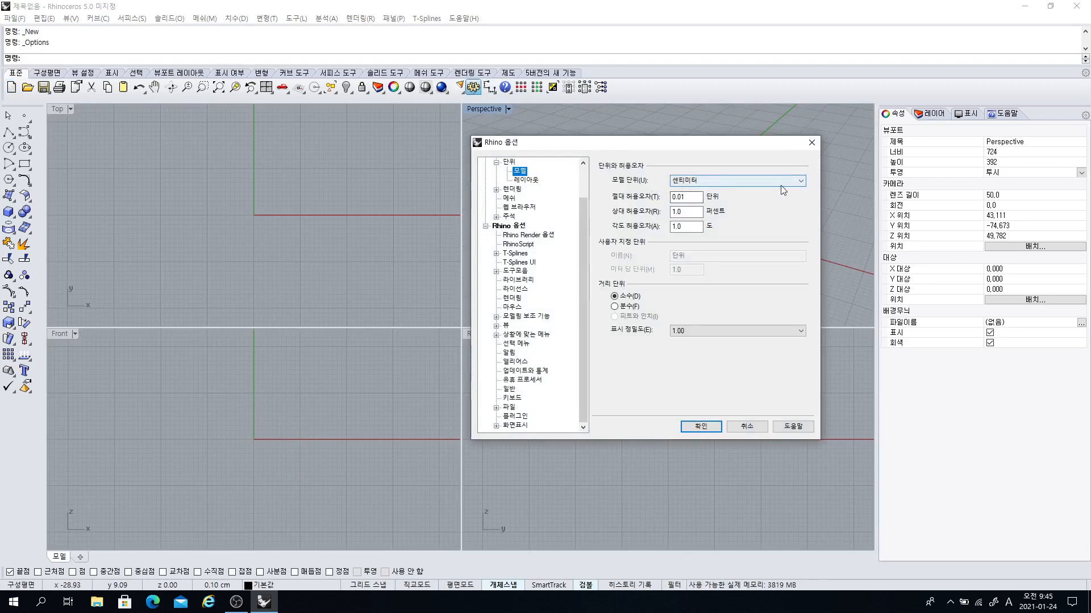
pyautogui.click(701, 426)
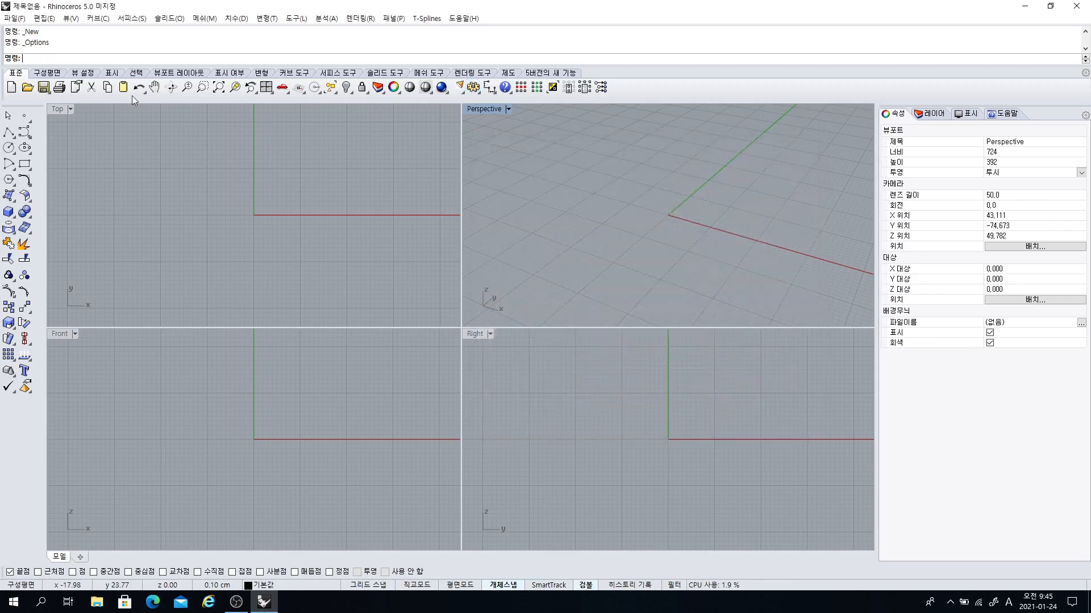
# - Start a new document from the "작은 개체 - 밀리미터(my interface)" template again
pyautogui.click(11, 86)
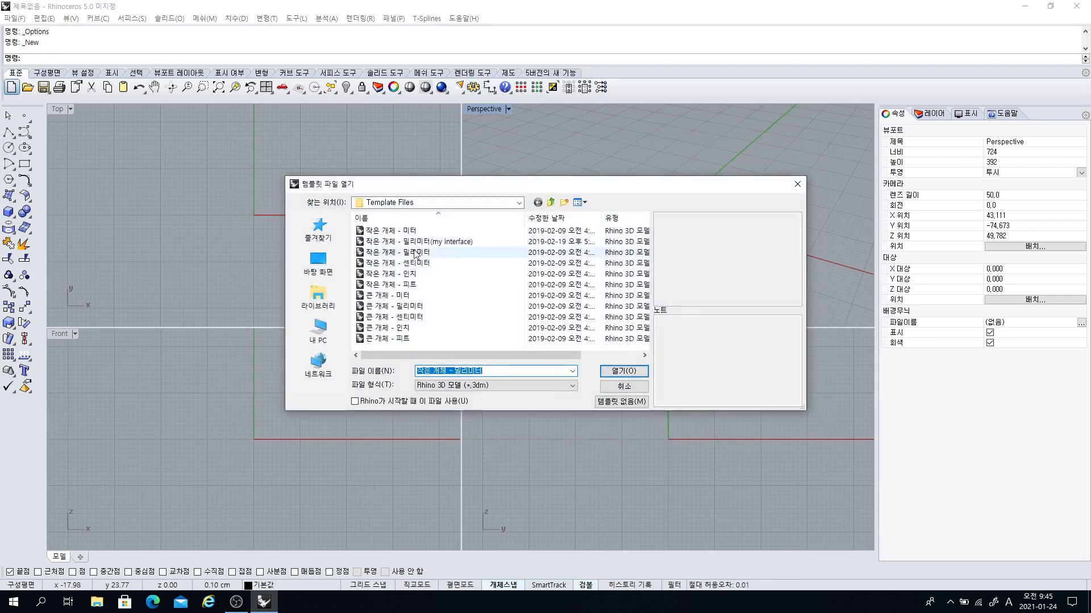
pyautogui.click(432, 242)
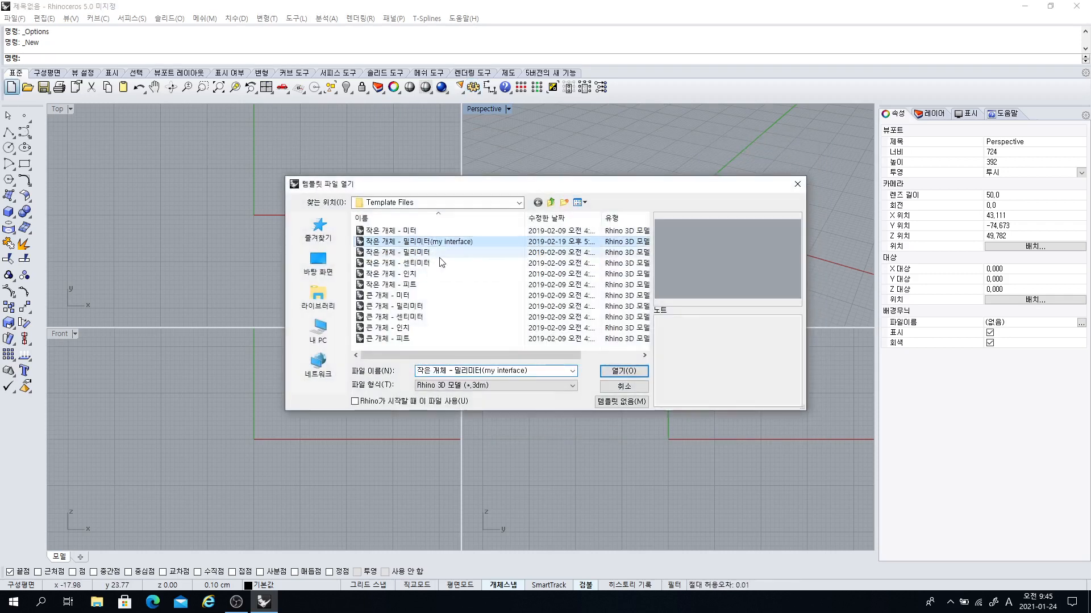
pyautogui.click(623, 373)
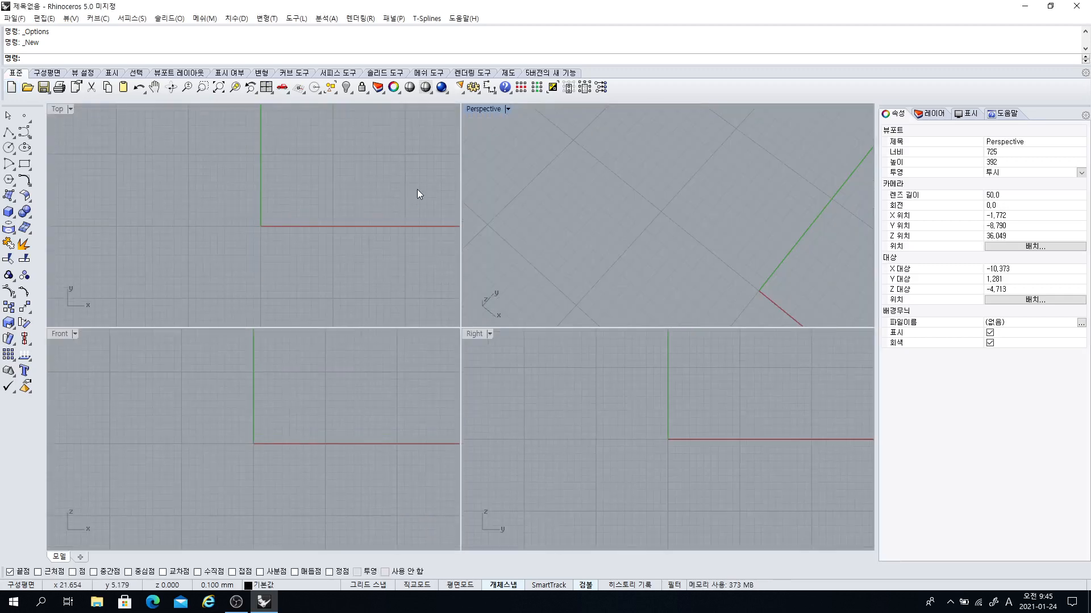
# - Create an irregular four-corner surface across the green axis in the Top viewport
pyautogui.click(8, 195)
pyautogui.click(170, 201)
pyautogui.click(278, 259)
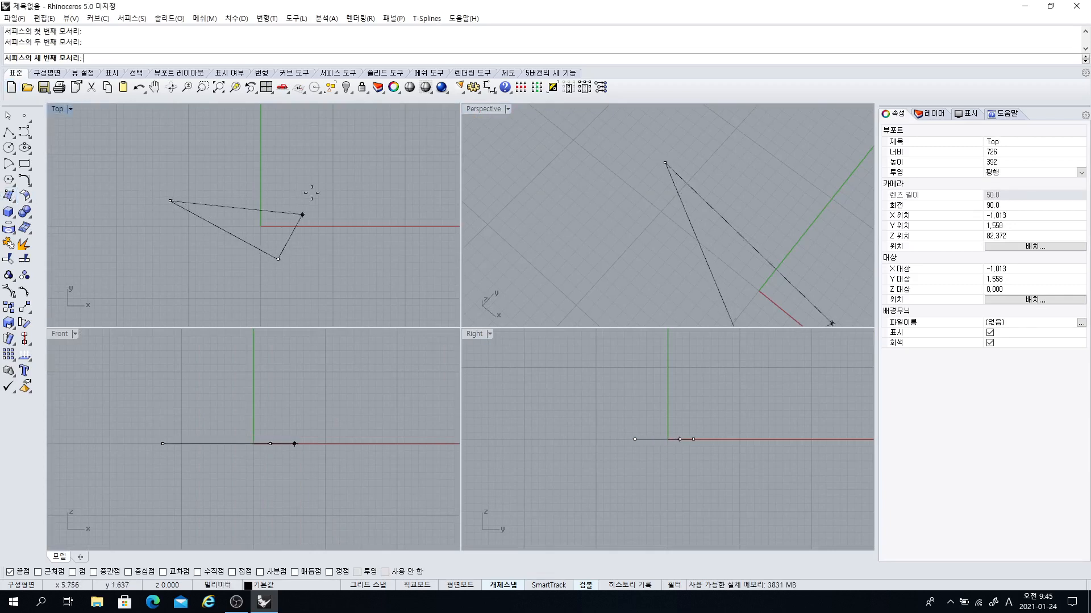
pyautogui.click(312, 171)
pyautogui.click(224, 170)
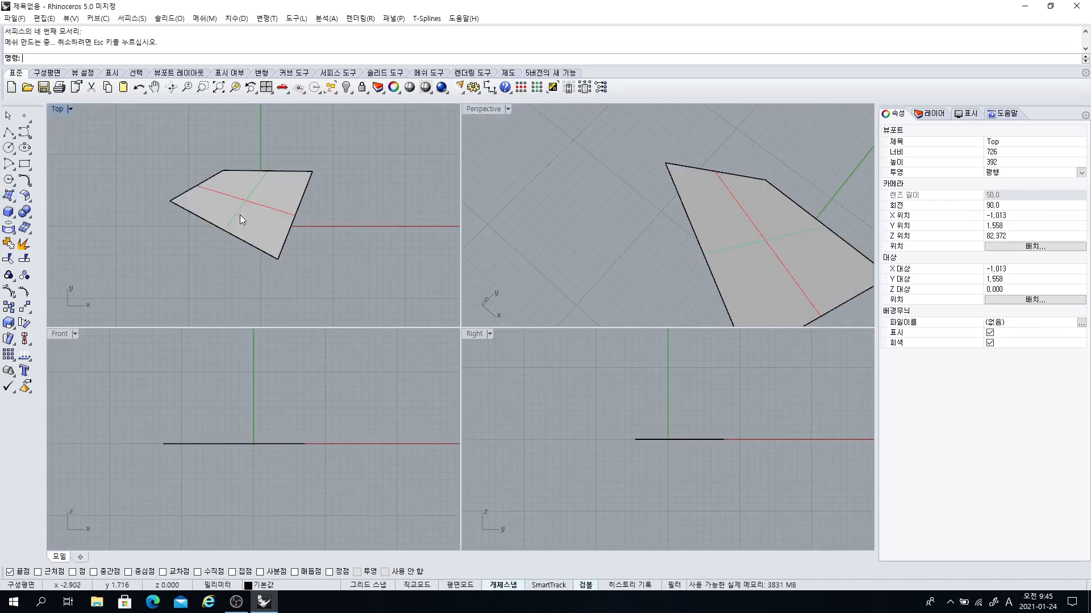
# - Build a freehand box on the red axis, just beyond the four-corner surface, with its base in the Top viewport
pyautogui.click(9, 211)
pyautogui.click(318, 221)
pyautogui.click(416, 251)
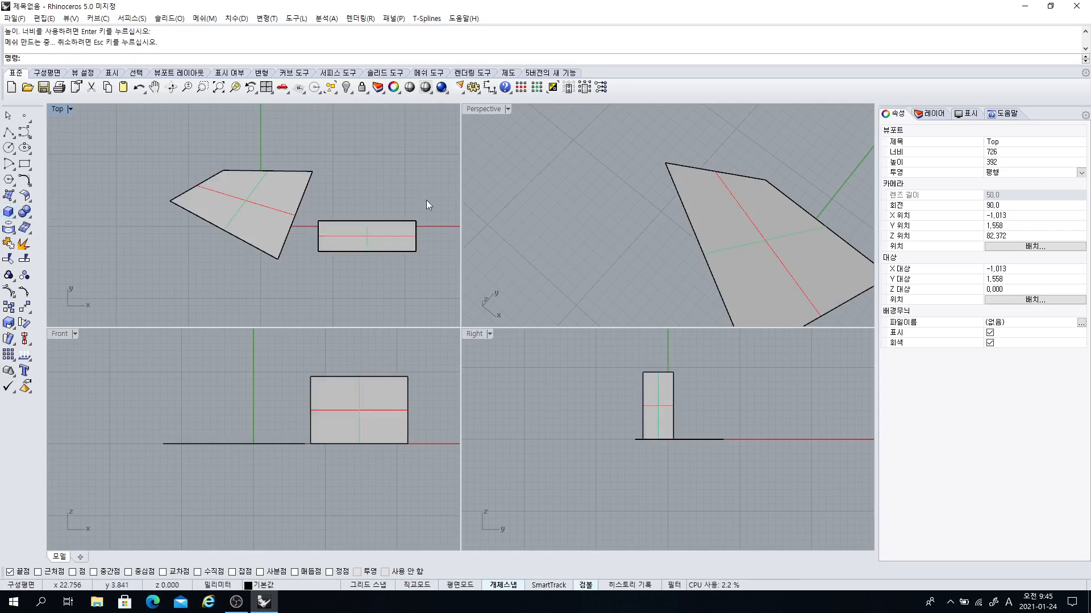
# - Explode the box into separate surfaces and delete its top face
pyautogui.moveTo(631, 203); pyautogui.dragTo(687, 246, button='right')
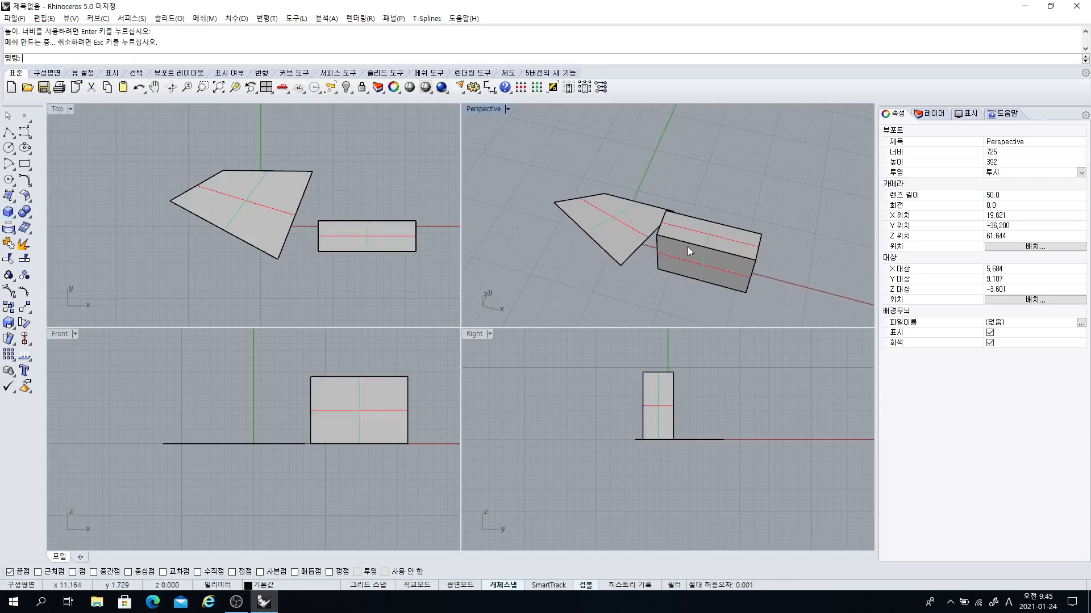
pyautogui.click(688, 246)
pyautogui.click(24, 243)
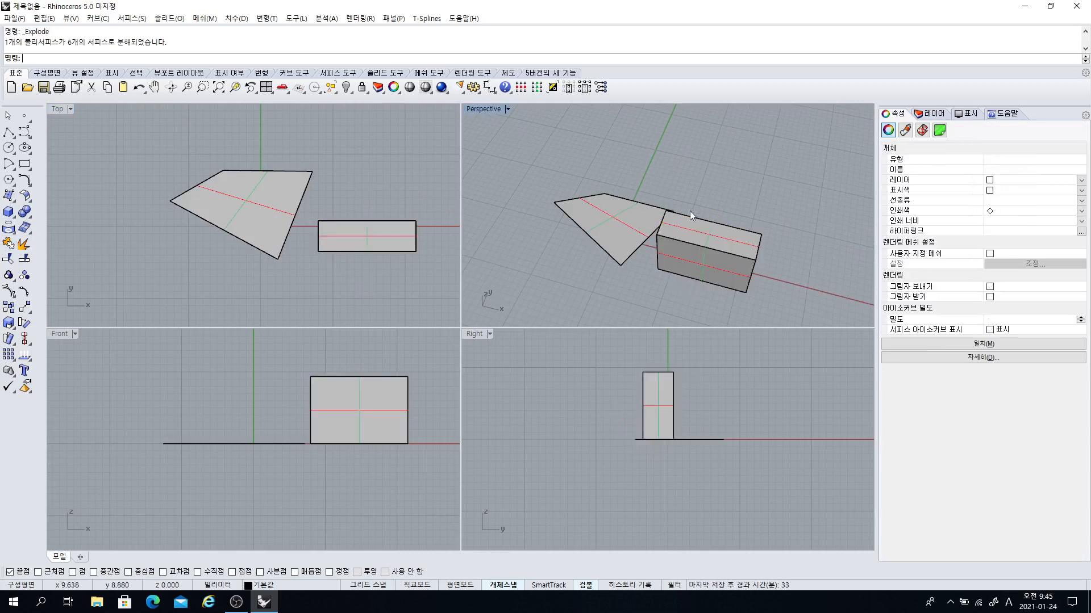
pyautogui.click(706, 227)
pyautogui.press('Delete')
# - Examine the front and back face colours on the outside and inside of the open box
pyautogui.middleClick(714, 255)
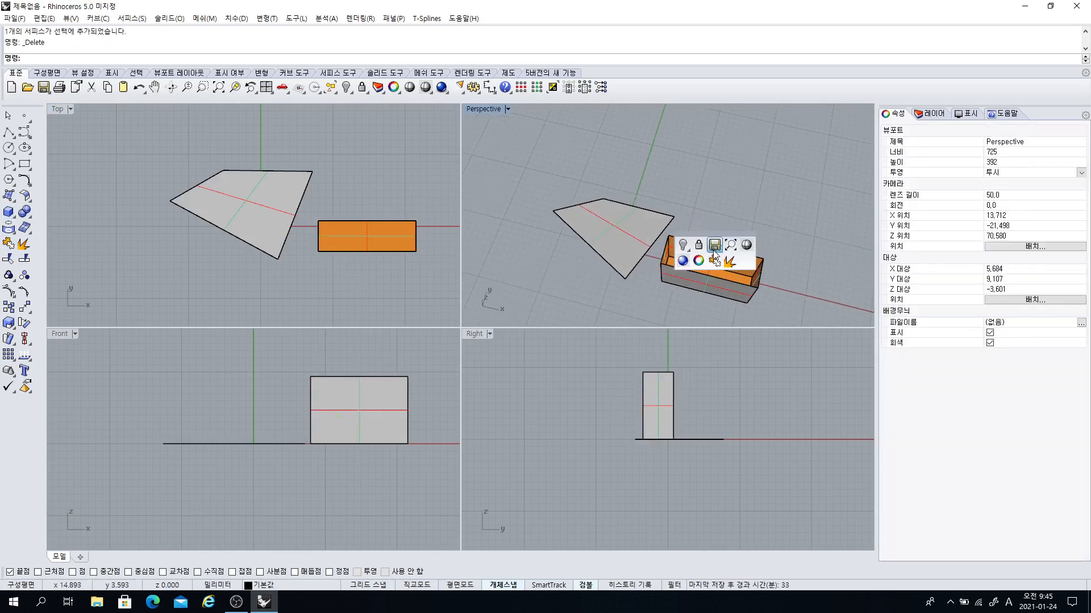
pyautogui.scroll(4, 720, 252)
pyautogui.moveTo(702, 273); pyautogui.dragTo(695, 210, button='right')
pyautogui.scroll(2, 728, 227)
pyautogui.scroll(-4, 695, 210)
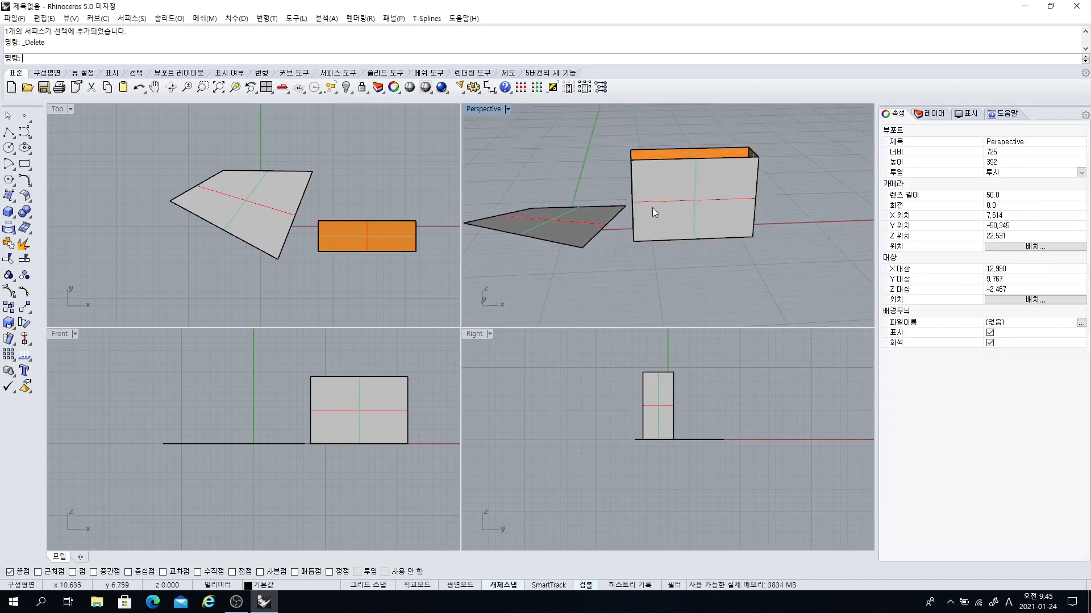
pyautogui.scroll(3, 697, 228)
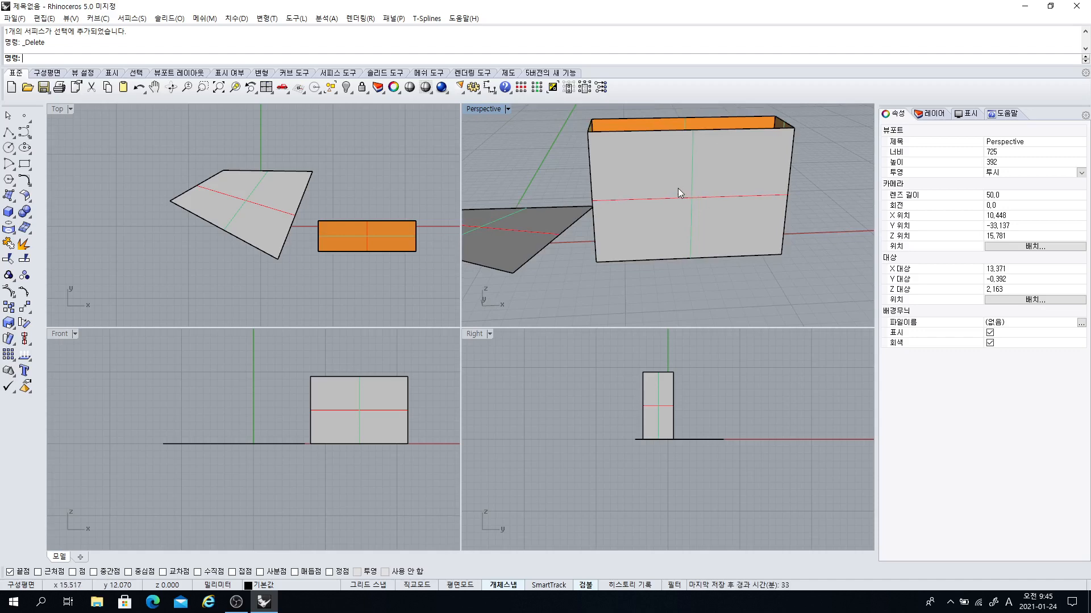
pyautogui.moveTo(678, 188); pyautogui.dragTo(644, 226, button='right')
pyautogui.scroll(-4, 724, 235)
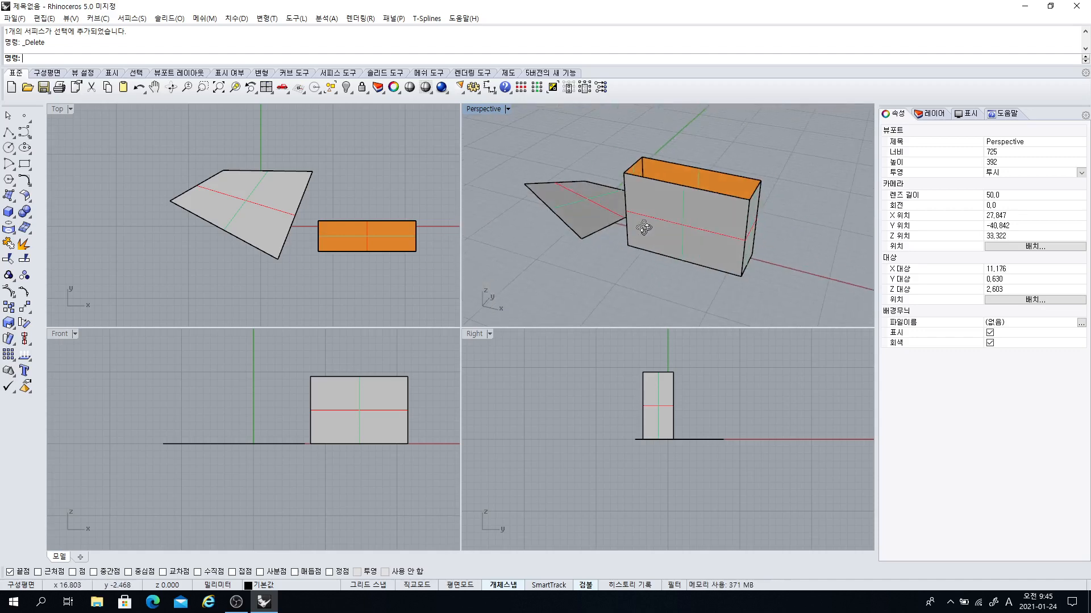
# - Draw a wavy five-point control-point curve above the four-corner surface in the Top viewport, and delete it
pyautogui.click(26, 131)
pyautogui.click(93, 212)
pyautogui.click(154, 153)
pyautogui.click(294, 148)
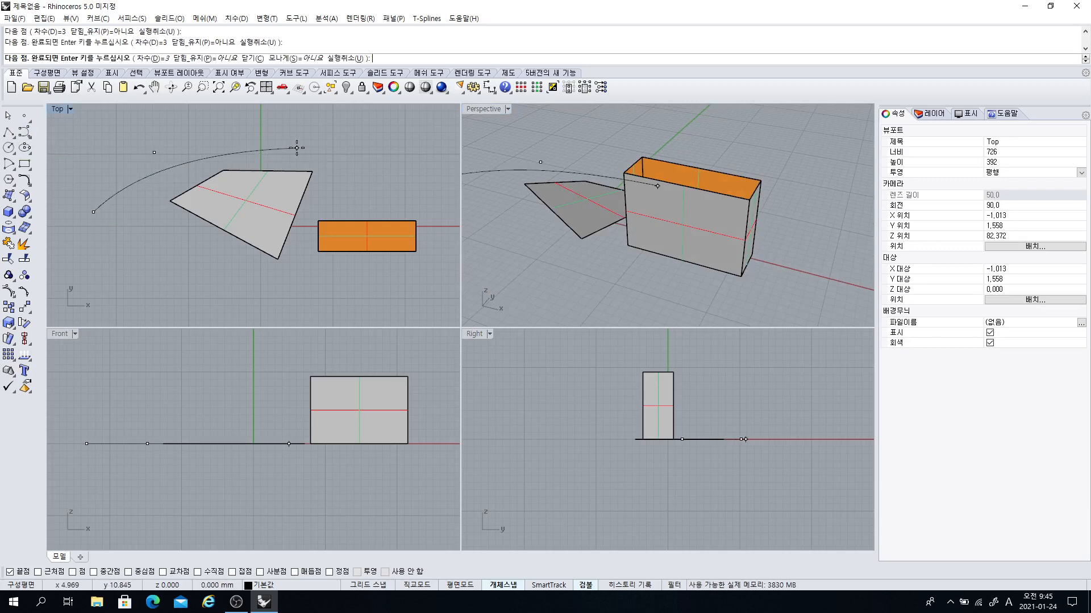
pyautogui.click(366, 177)
pyautogui.click(416, 145)
pyautogui.press('Return')
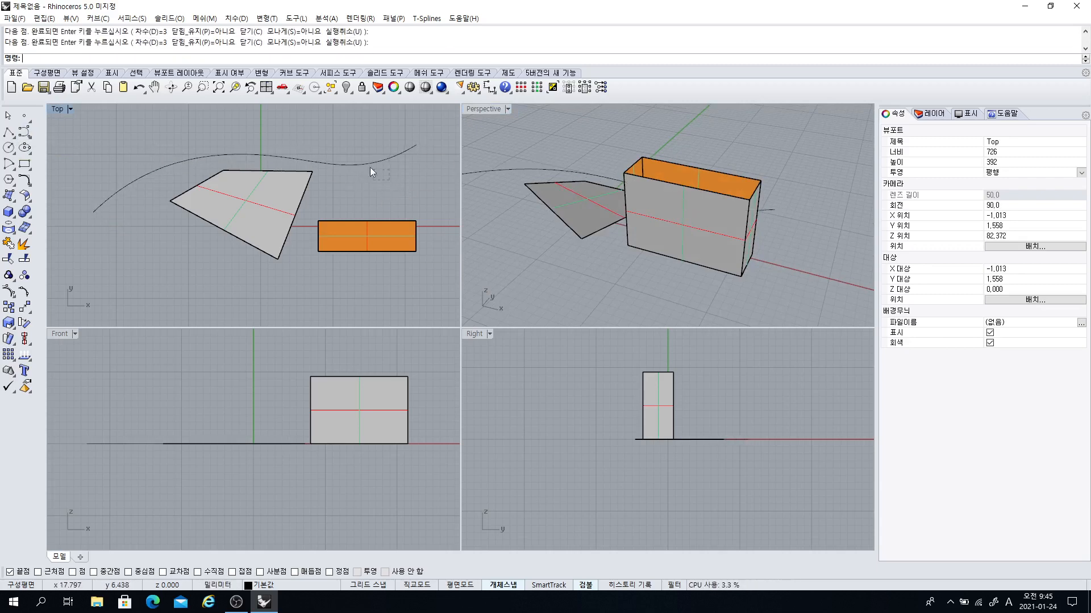
pyautogui.click(369, 166)
pyautogui.press('Delete')
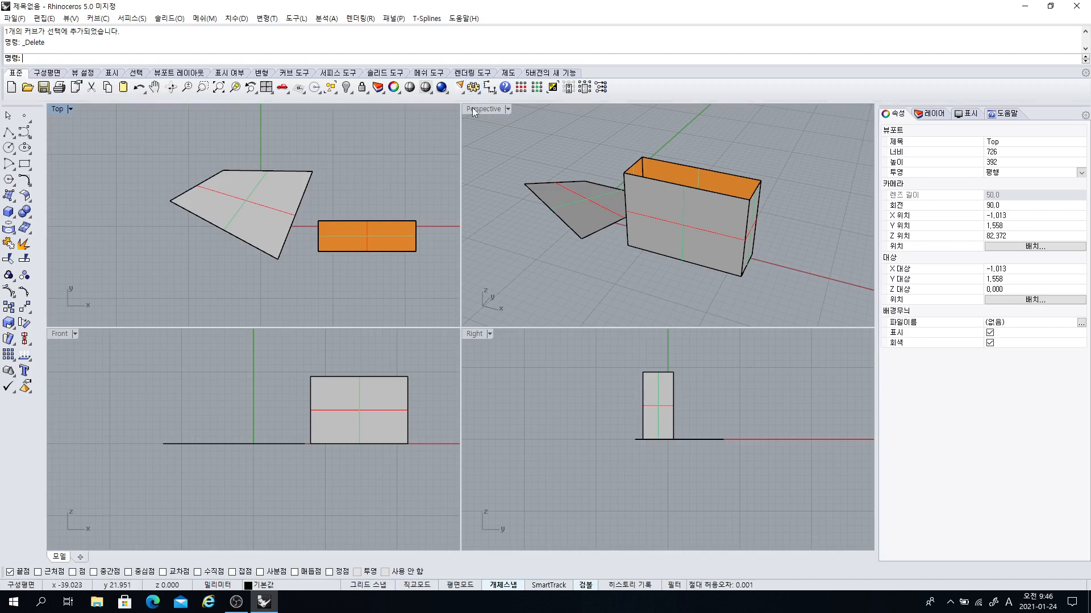
pyautogui.moveTo(665, 227); pyautogui.dragTo(669, 211, button='right')
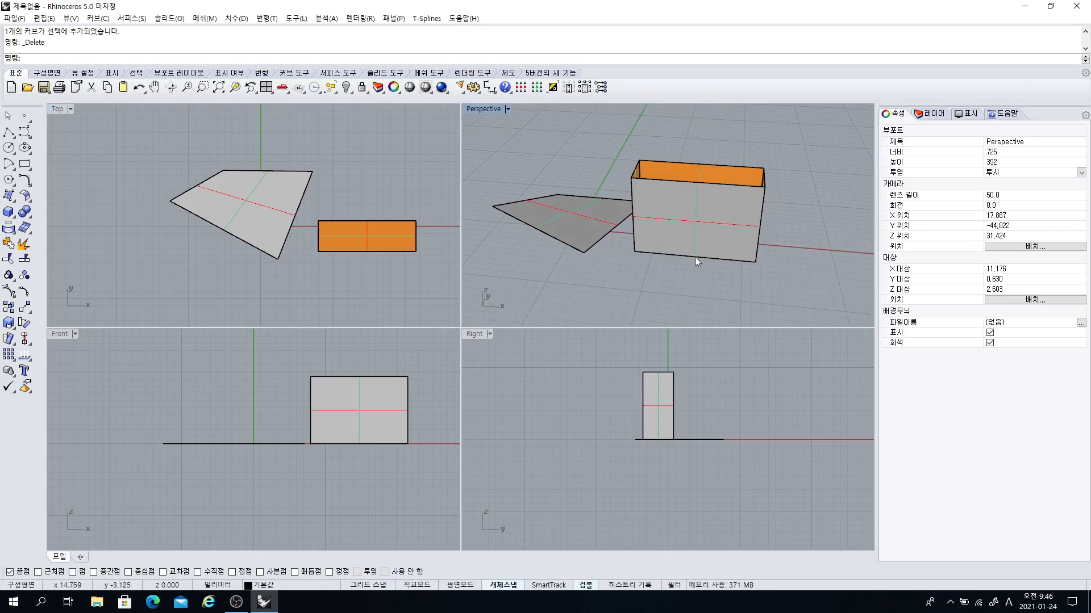
pyautogui.moveTo(686, 217)
pyautogui.mouseDown(button='right')
pyautogui.moveTo(699, 225)
pyautogui.moveTo(704, 213)
pyautogui.mouseUp(button='right')
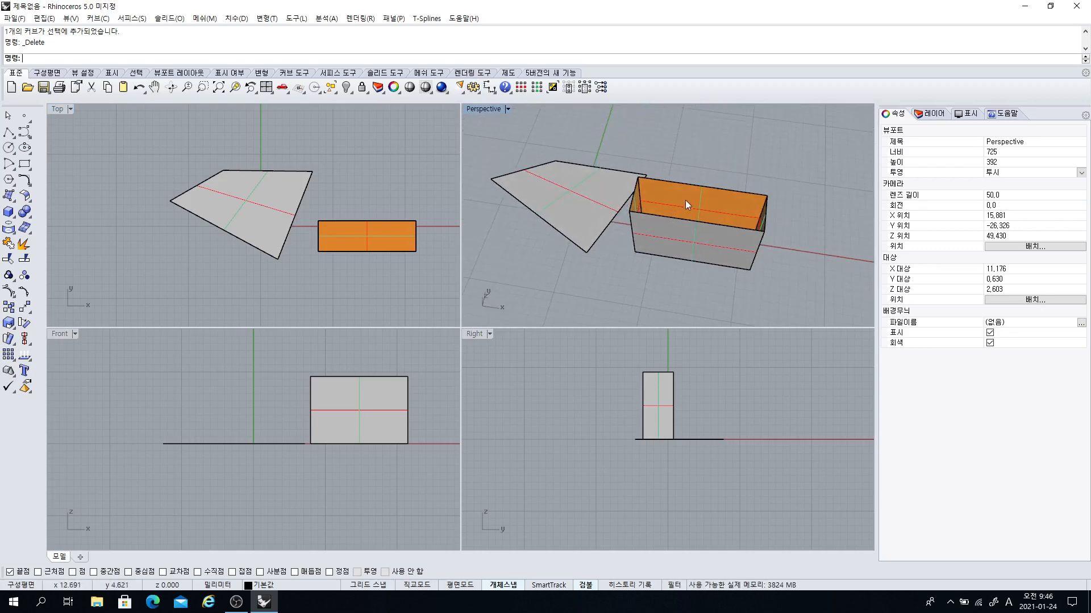
# - Examine the open box and the four-corner surface from several angles, comparing their front and back face colours
pyautogui.moveTo(664, 272); pyautogui.dragTo(675, 234, button='right')
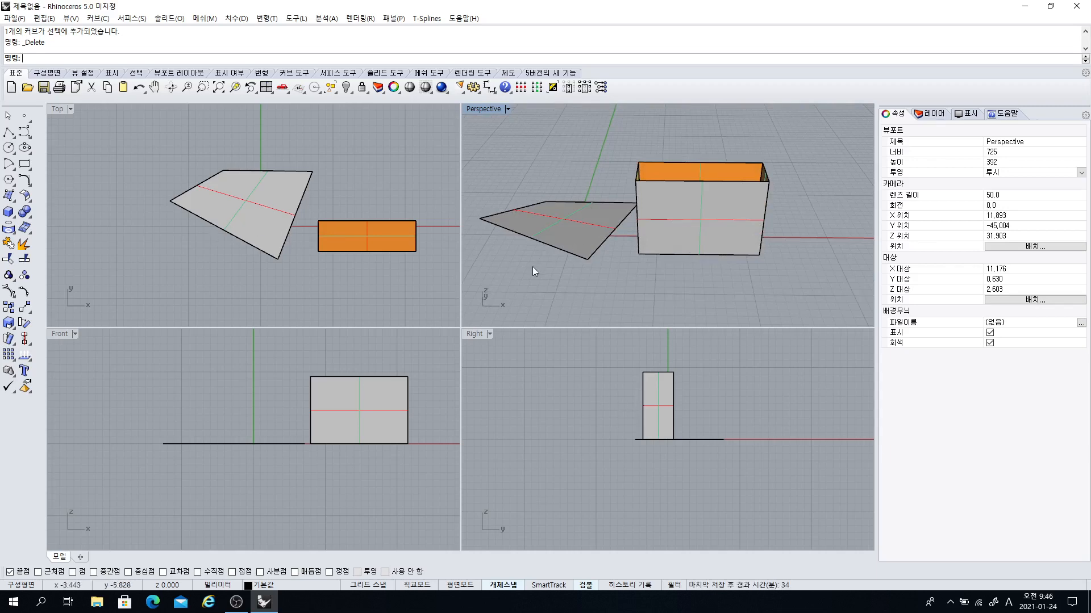
pyautogui.scroll(-6, 372, 274)
pyautogui.moveTo(367, 272)
pyautogui.mouseDown(button='right')
pyautogui.moveTo(268, 249)
pyautogui.moveTo(349, 263)
pyautogui.mouseUp(button='right')
pyautogui.scroll(6, 269, 247)
pyautogui.moveTo(700, 263); pyautogui.dragTo(676, 287, button='right')
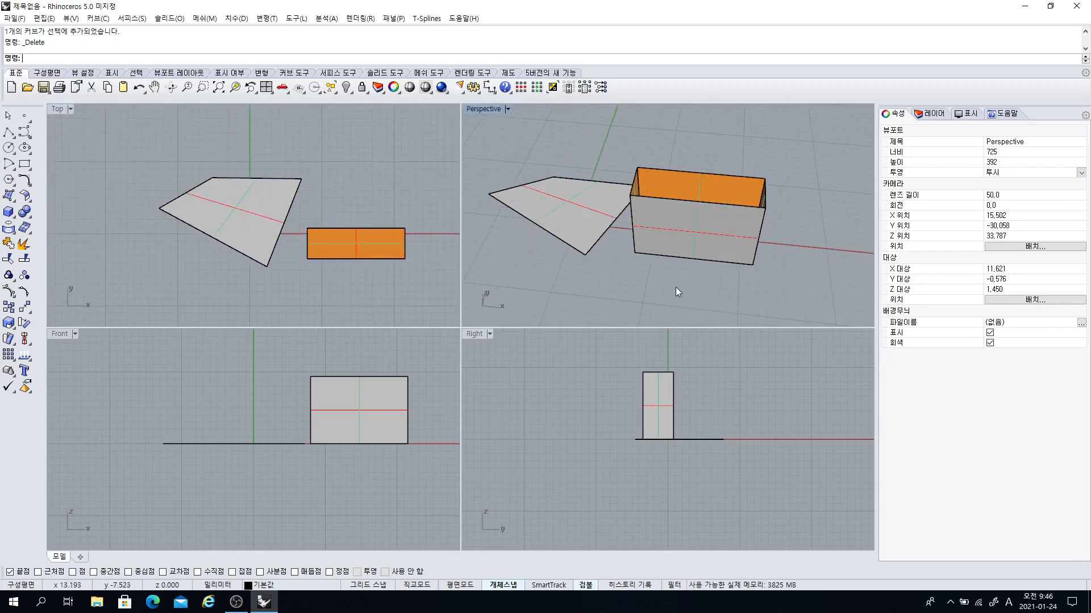
pyautogui.click(472, 87)
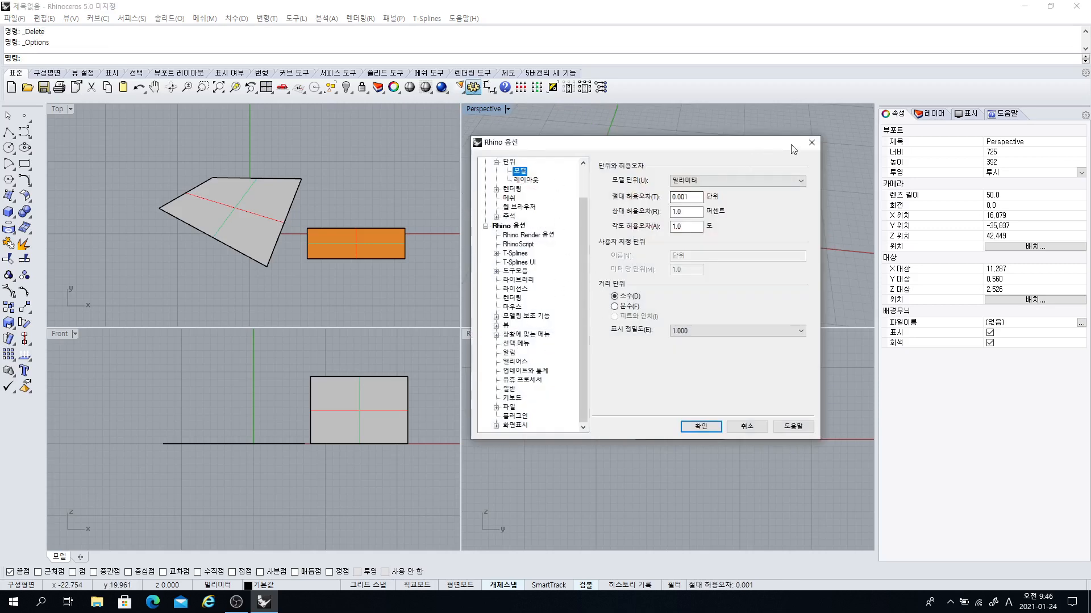
pyautogui.click(814, 143)
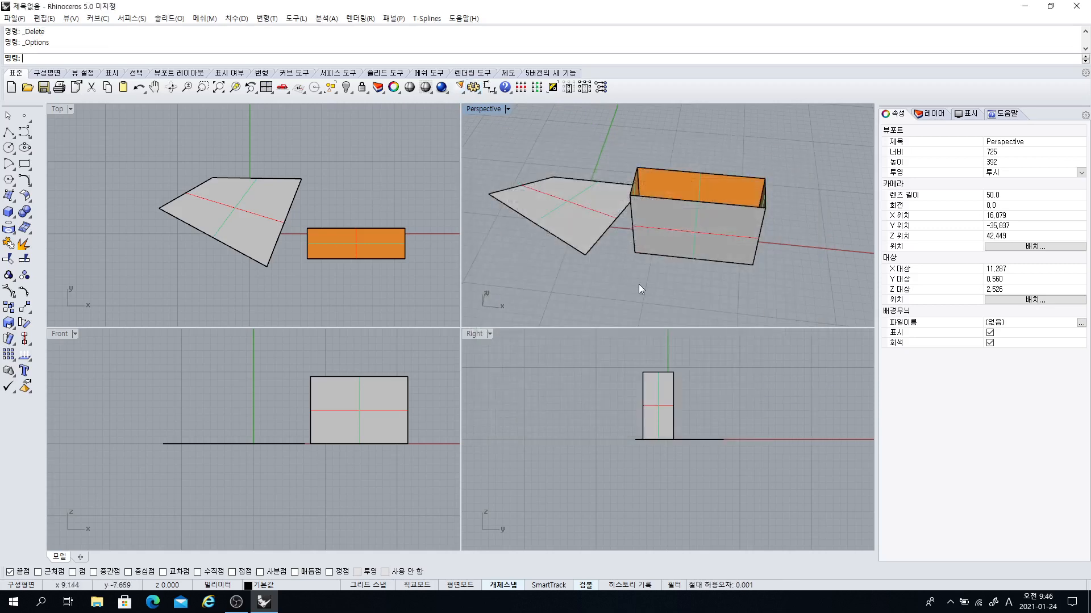
pyautogui.moveTo(638, 284); pyautogui.dragTo(544, 310, button='right')
pyautogui.scroll(4, 670, 226)
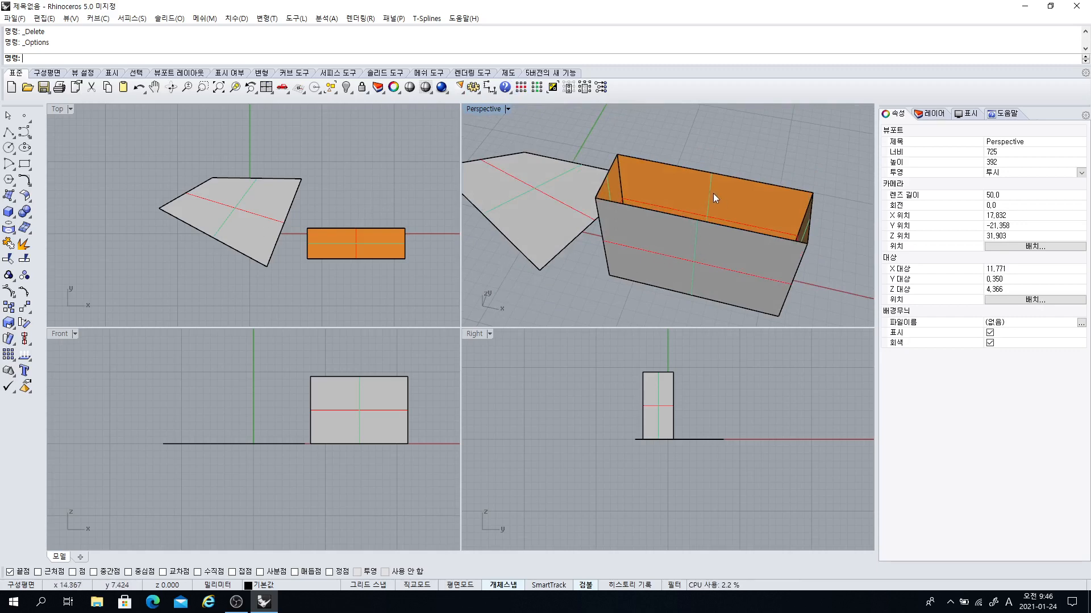
pyautogui.moveTo(571, 294); pyautogui.dragTo(621, 292, button='right')
pyautogui.scroll(-6, 605, 272)
pyautogui.scroll(4, 625, 255)
pyautogui.scroll(-2, 622, 292)
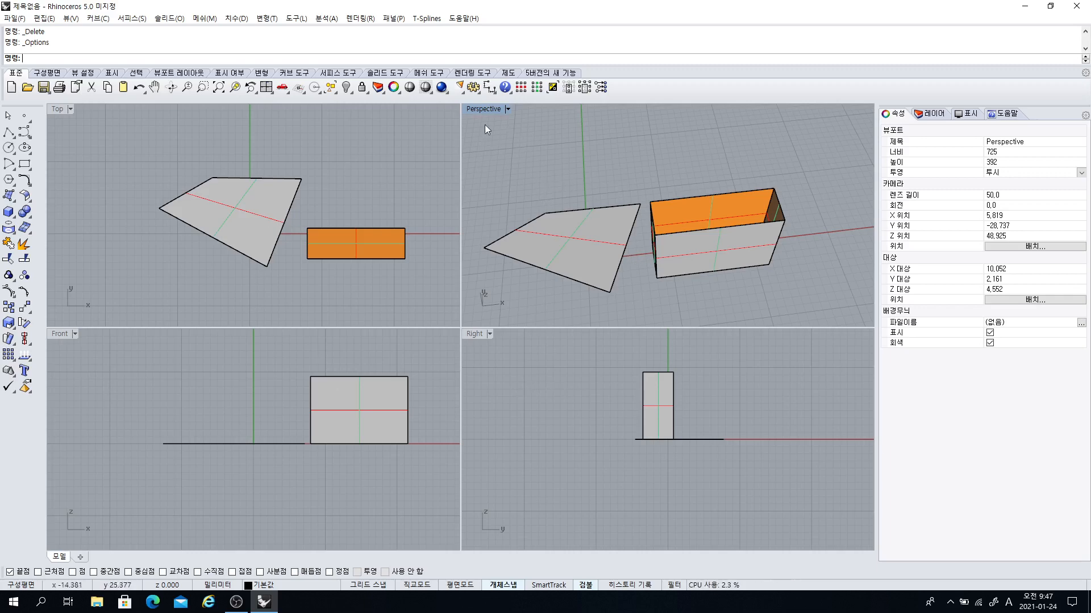
pyautogui.moveTo(624, 167); pyautogui.dragTo(619, 196, button='right')
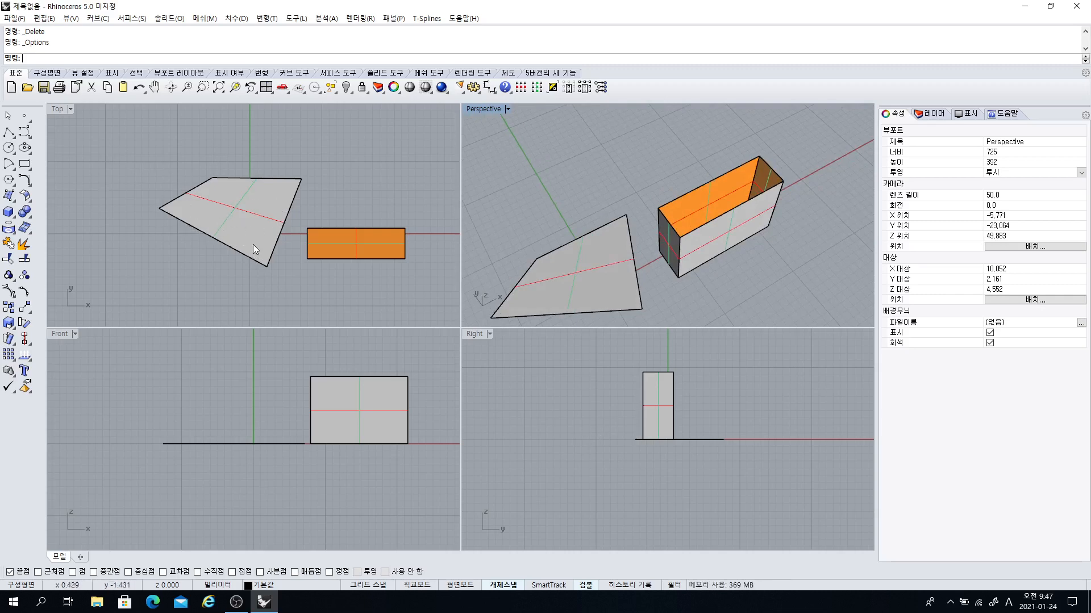
# - Switch the Top viewport to the Bottom view to see the objects from below, and return it to Top
pyautogui.click(59, 110)
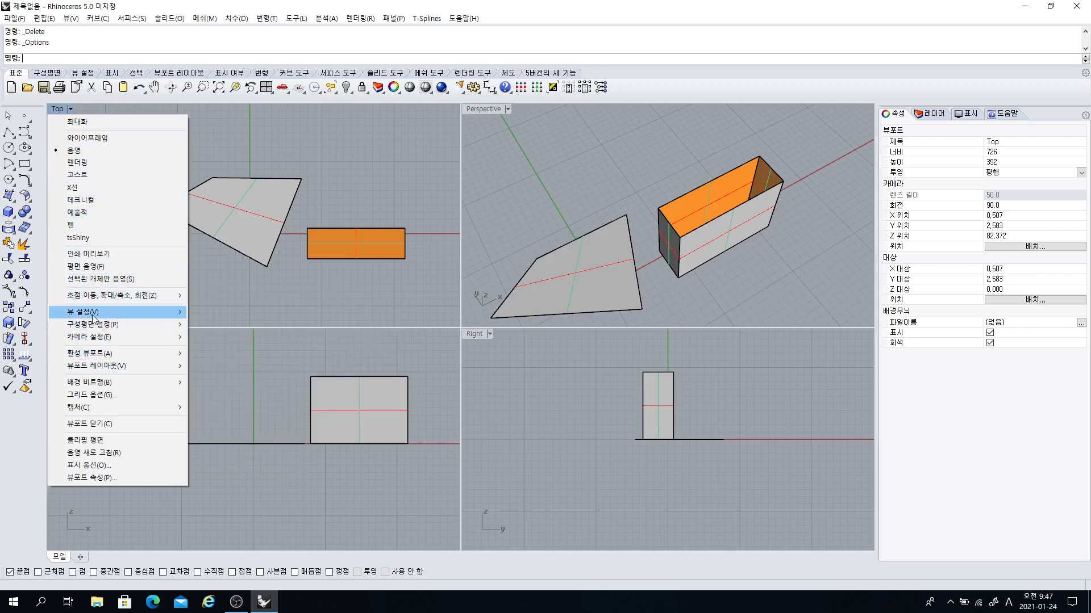
pyautogui.moveTo(93, 316)
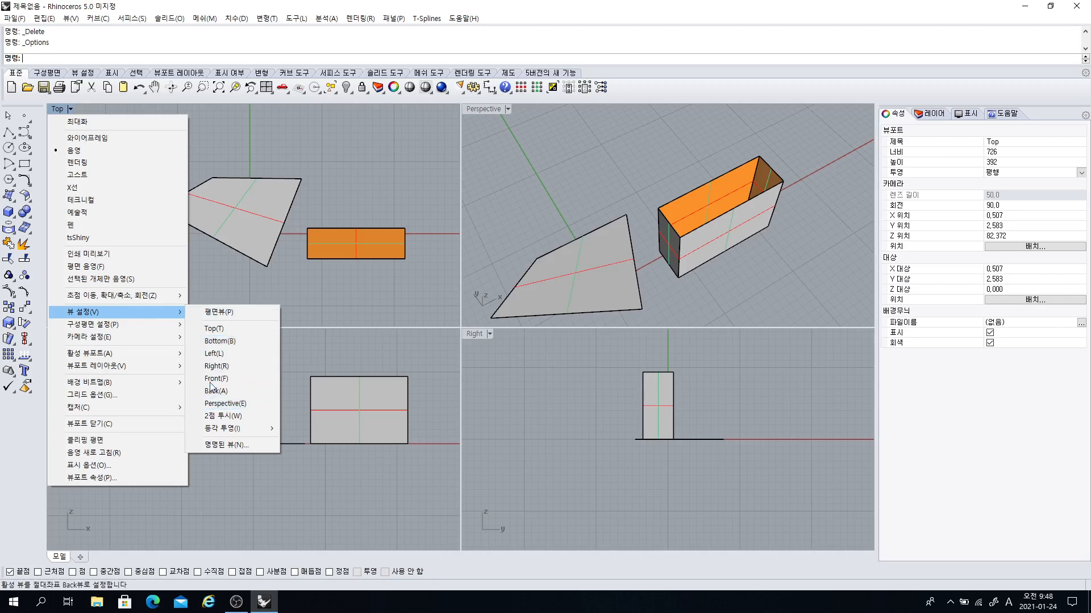
pyautogui.click(215, 342)
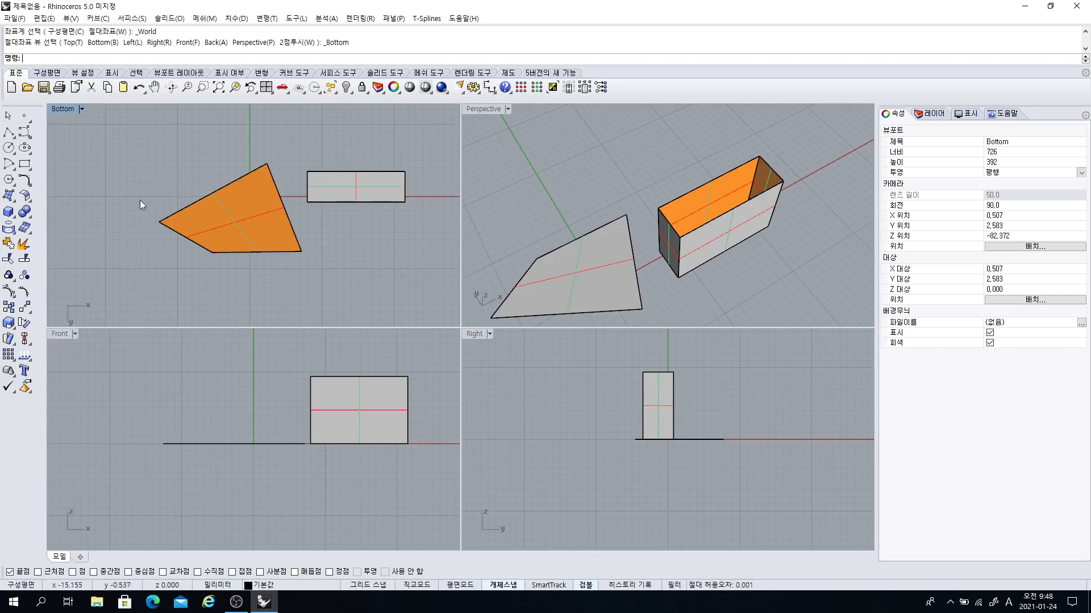
pyautogui.click(60, 110)
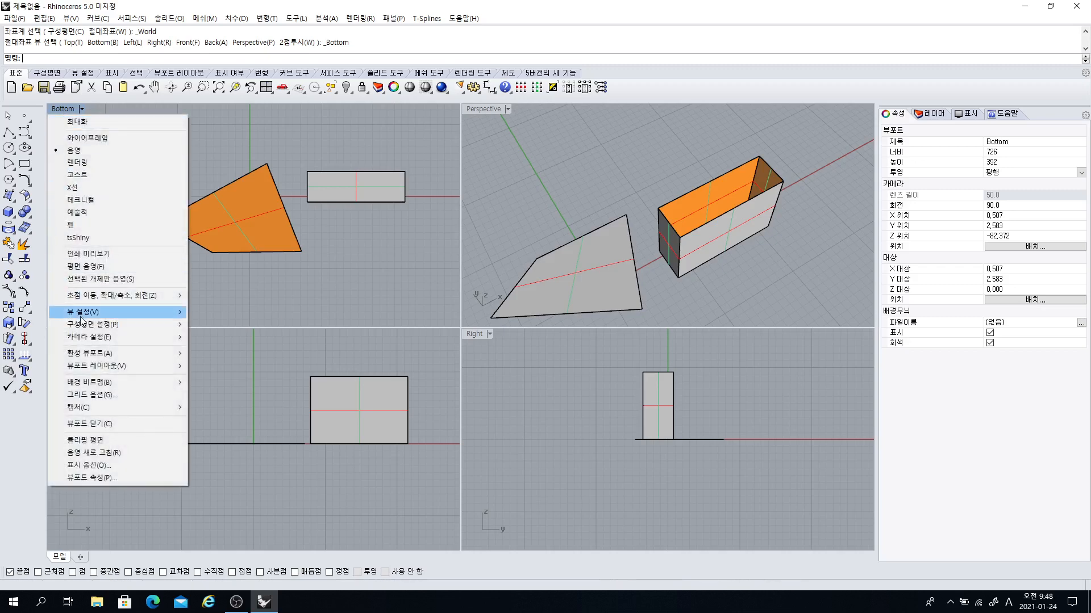
pyautogui.click(212, 325)
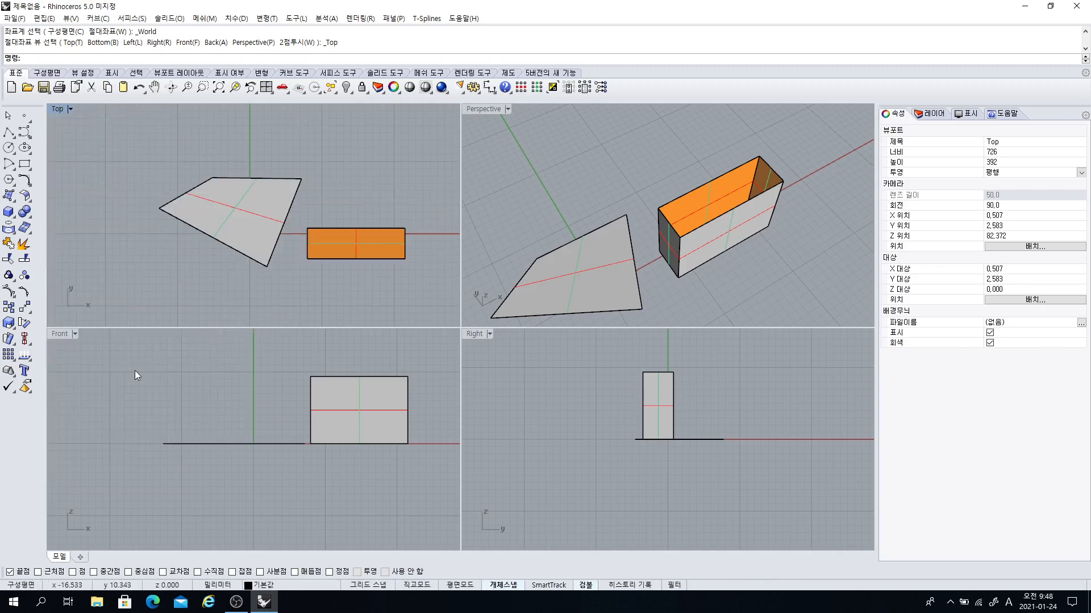
# - Switch the Front viewport to the Back view, and return it to Front
pyautogui.click(63, 335)
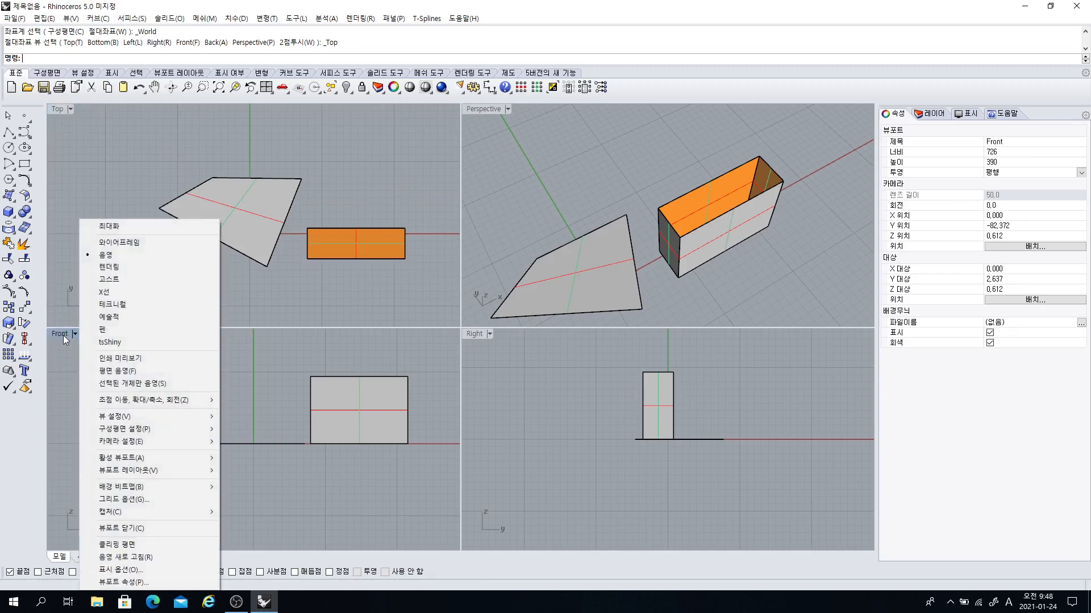
pyautogui.moveTo(122, 419)
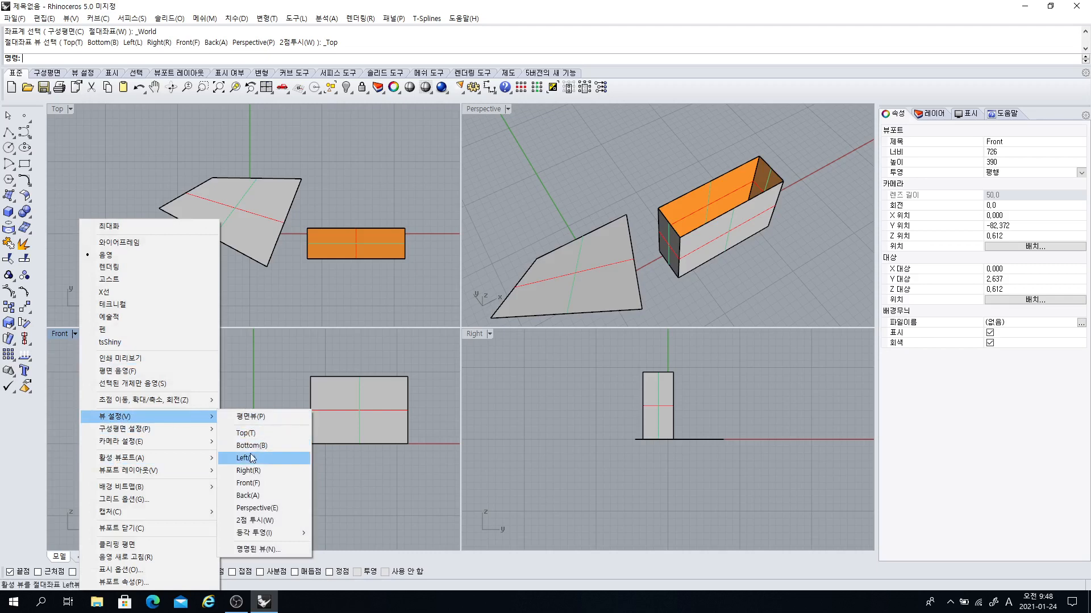
pyautogui.click(246, 496)
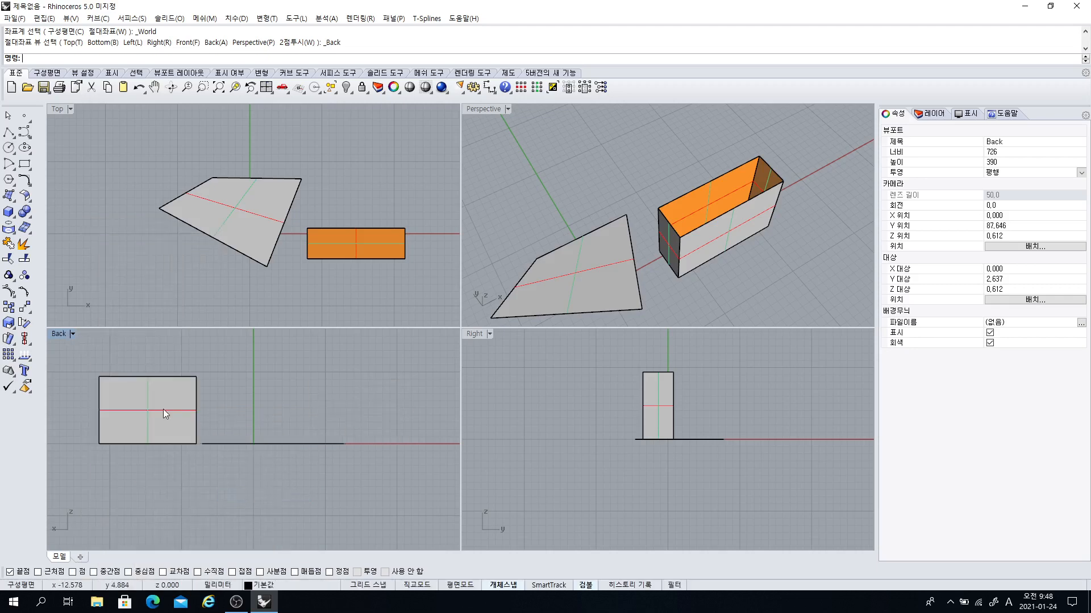
pyautogui.click(60, 334)
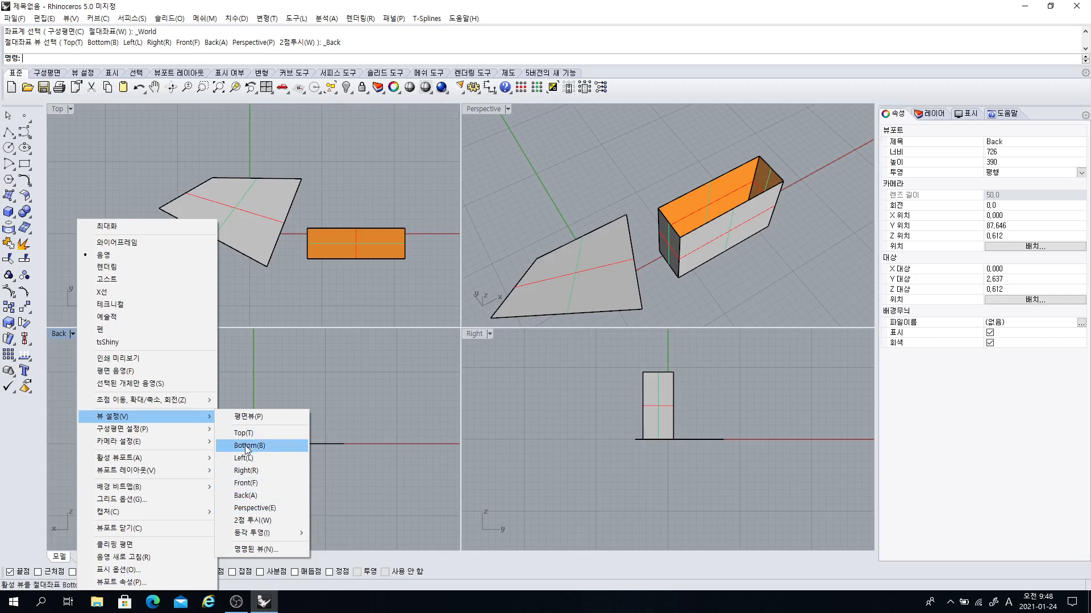
pyautogui.click(250, 483)
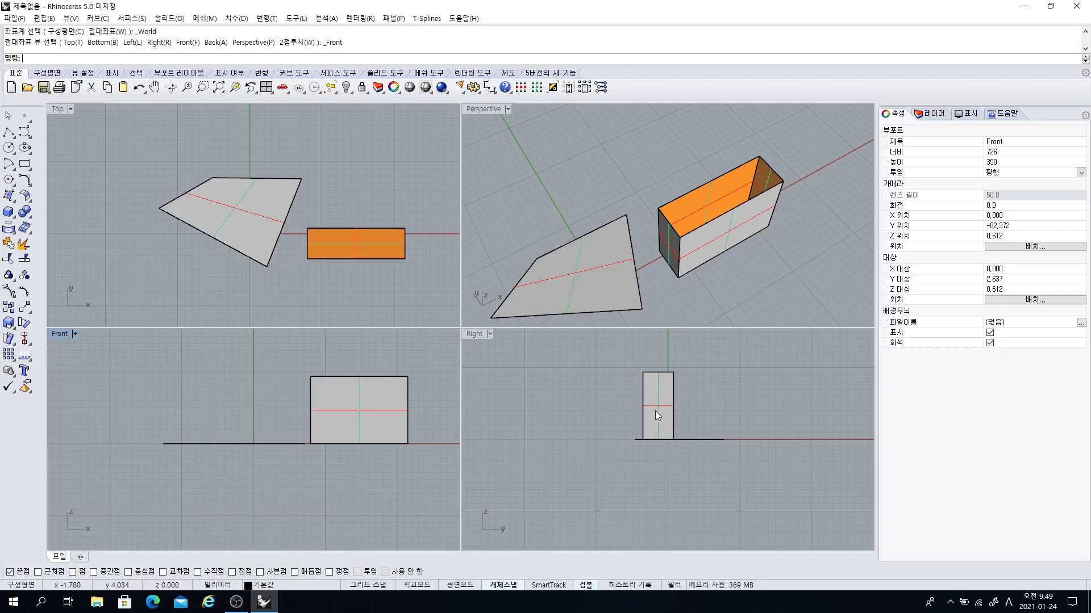
# - Switch the Right viewport to the Left view, and return it to Right
pyautogui.click(470, 334)
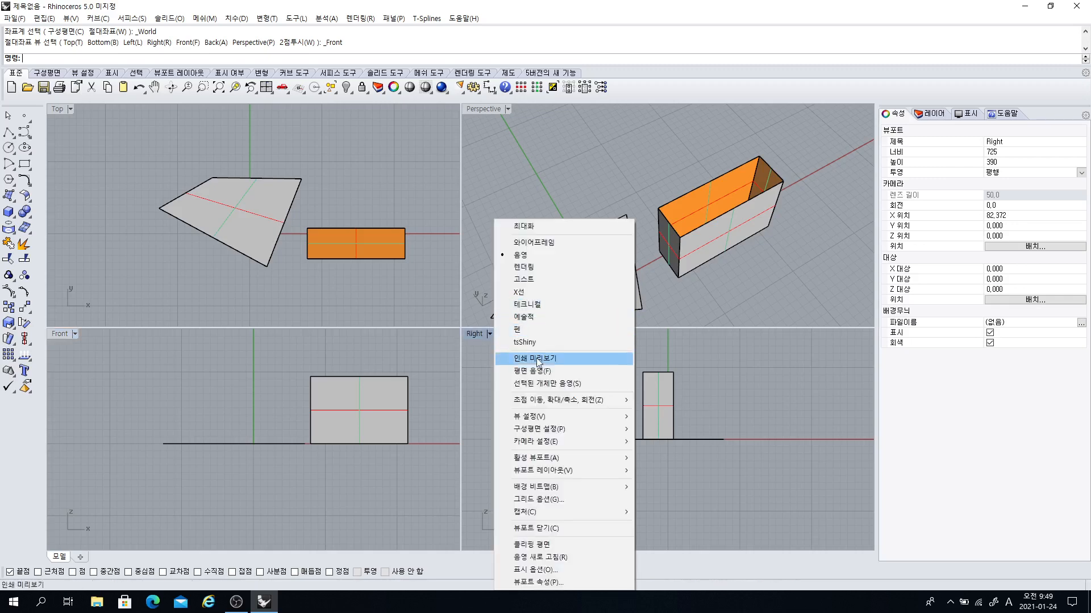
pyautogui.moveTo(532, 420)
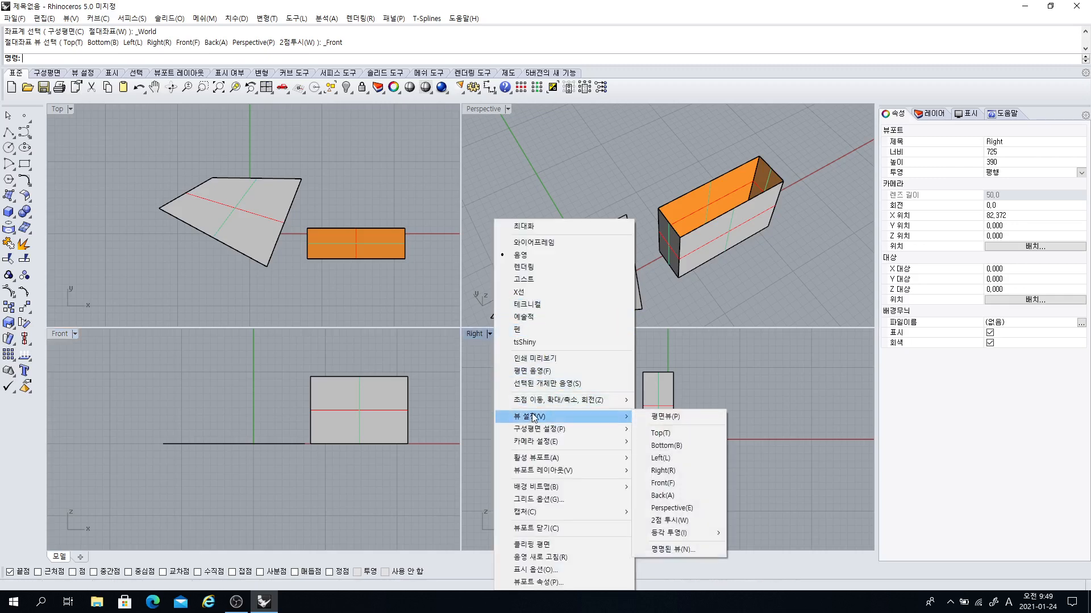
pyautogui.click(663, 459)
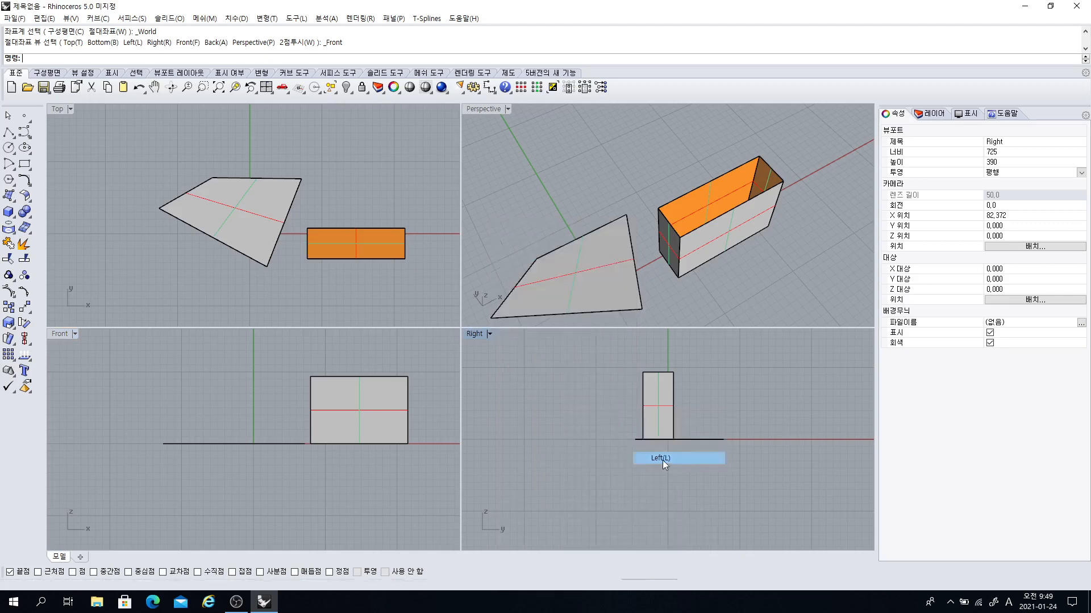
pyautogui.click(473, 334)
pyautogui.moveTo(527, 419)
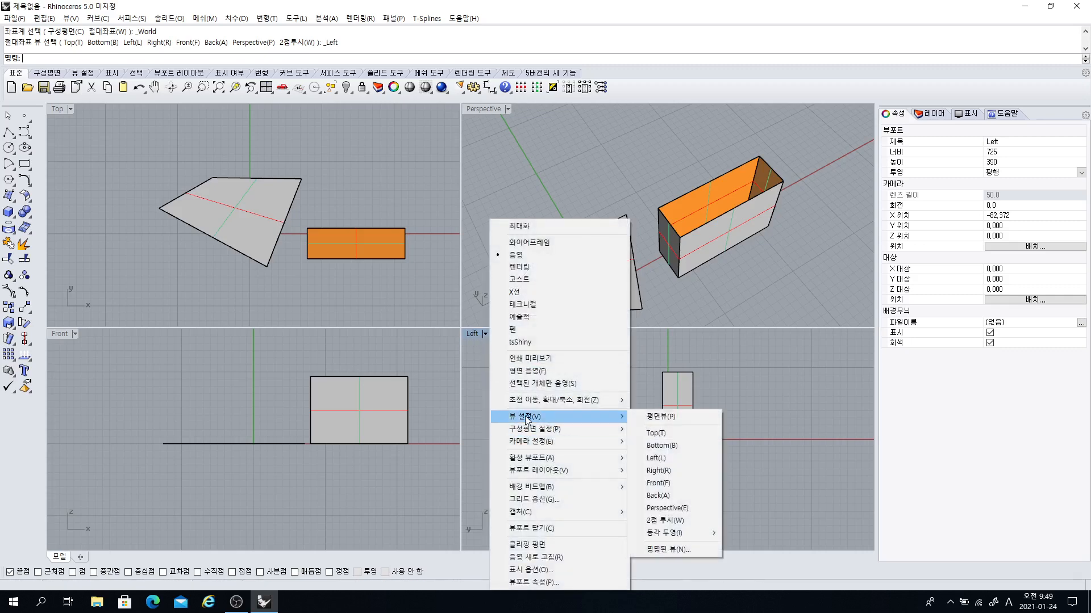
pyautogui.click(653, 470)
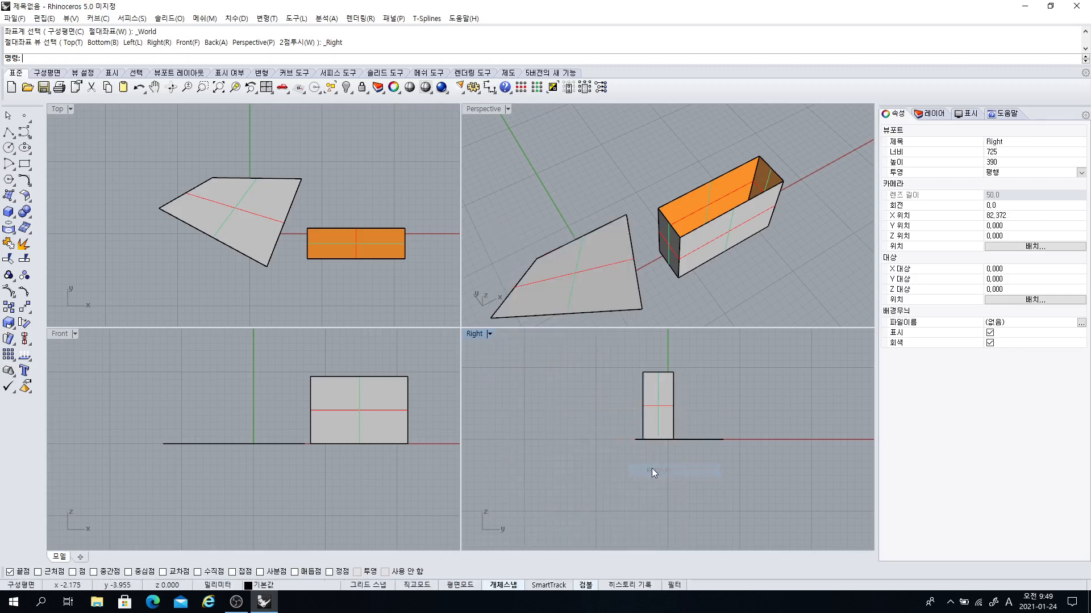
# - Set the display mode of the Top and Perspective viewports to Wireframe
pyautogui.moveTo(677, 277); pyautogui.dragTo(667, 260, button='right')
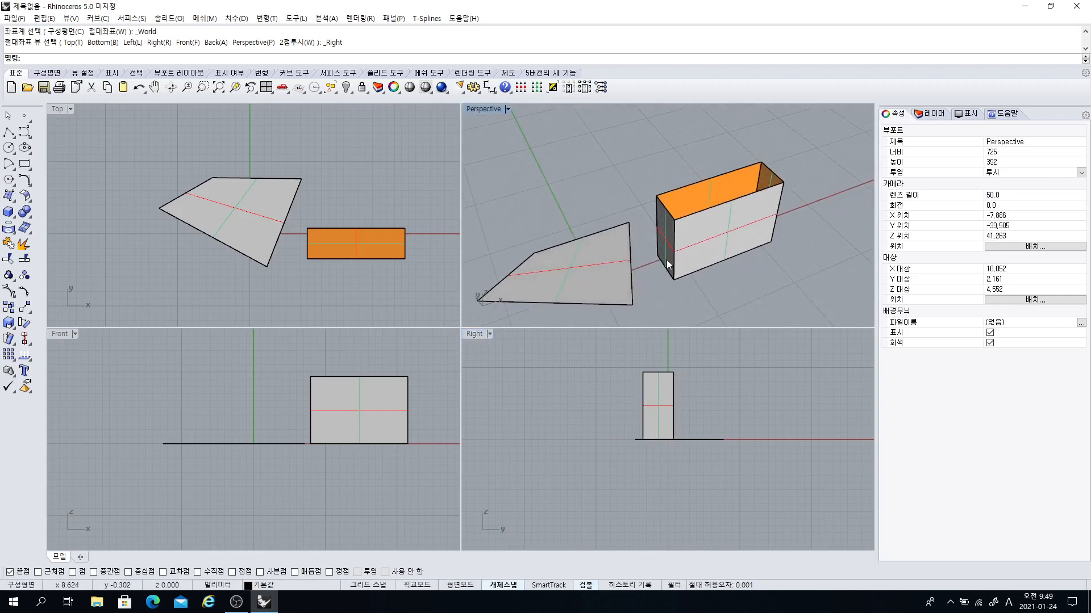
pyautogui.click(59, 110)
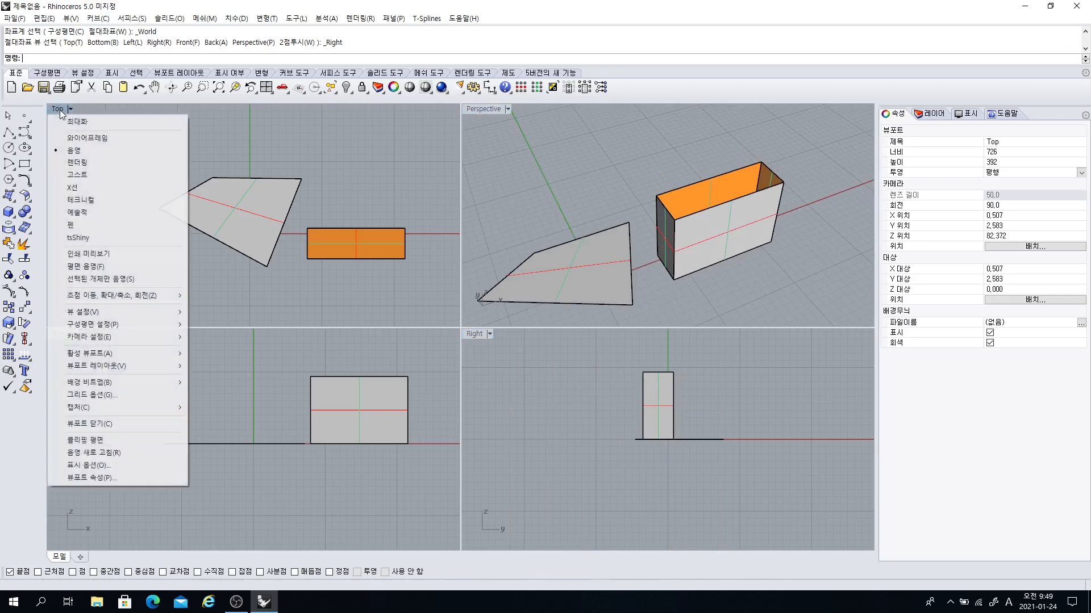
pyautogui.click(86, 141)
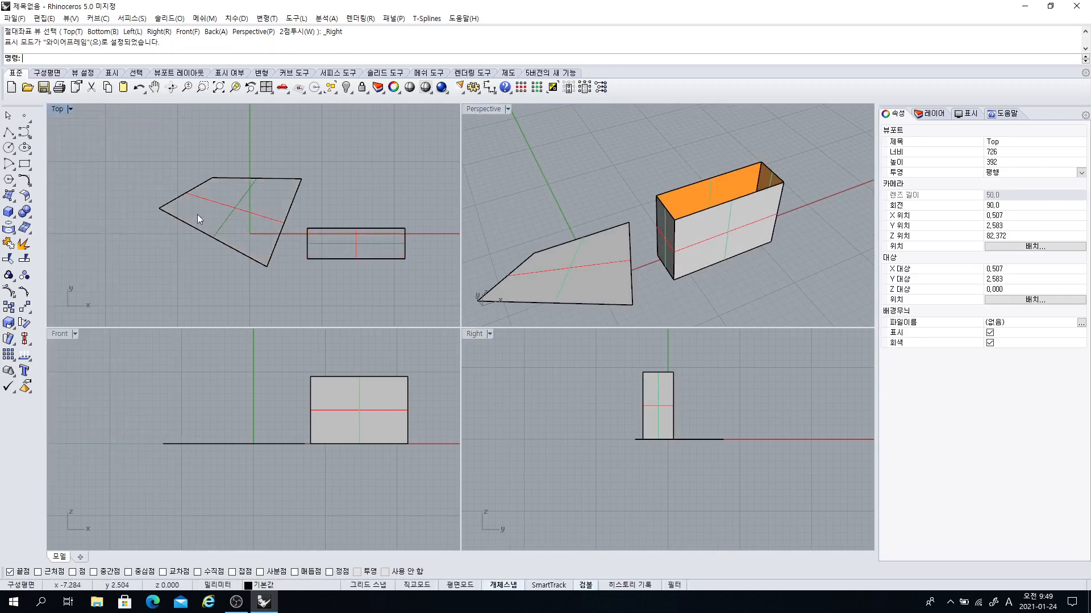
pyautogui.scroll(2, 223, 225)
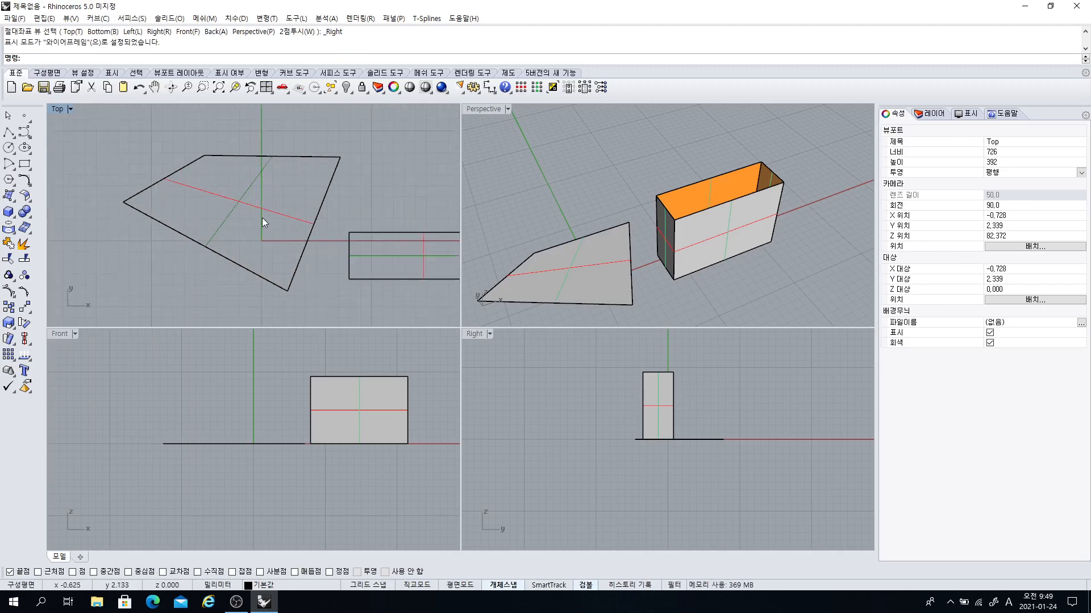
pyautogui.click(587, 203)
pyautogui.hotkey('ctrl', 'alt', 'w')
pyautogui.moveTo(677, 264); pyautogui.dragTo(560, 248, button='right')
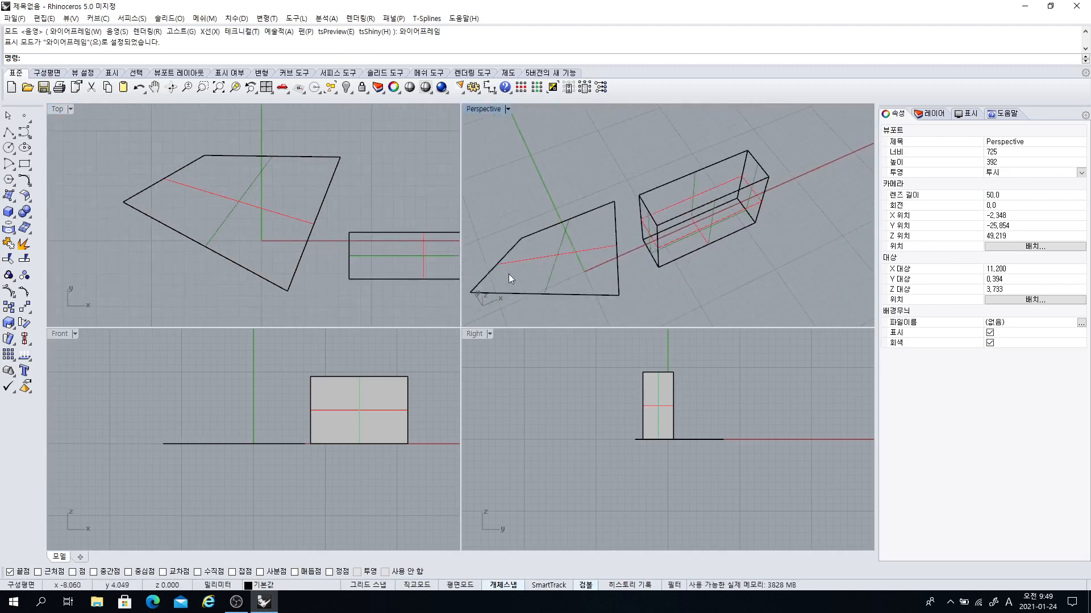
# - Return the Perspective and Top viewports to the Shaded display mode
pyautogui.click(480, 108)
pyautogui.click(490, 150)
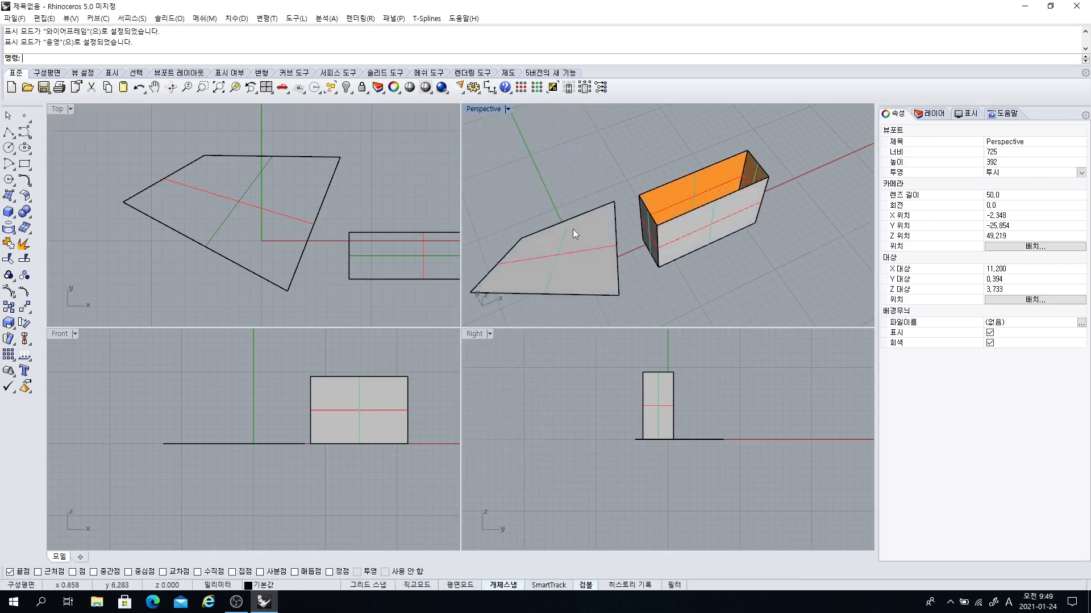
pyautogui.click(61, 109)
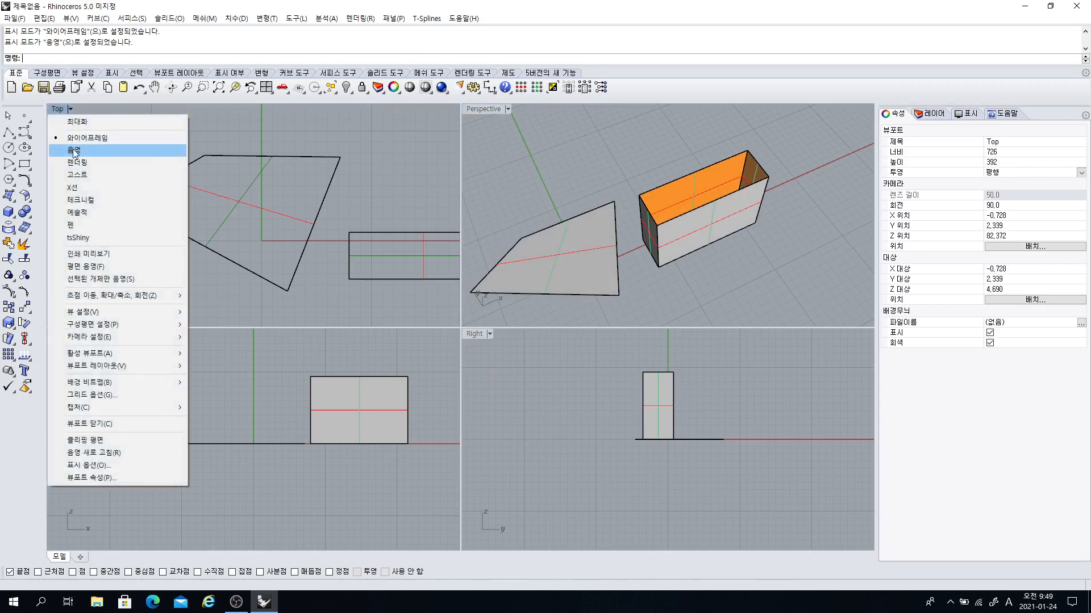
pyautogui.click(74, 149)
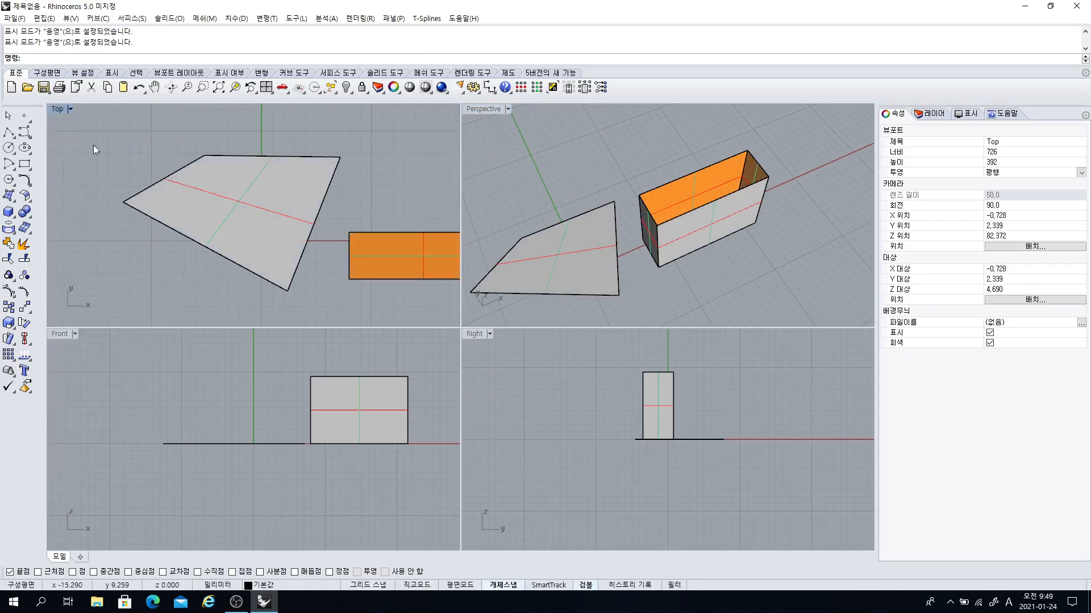
pyautogui.rightClick(185, 397)
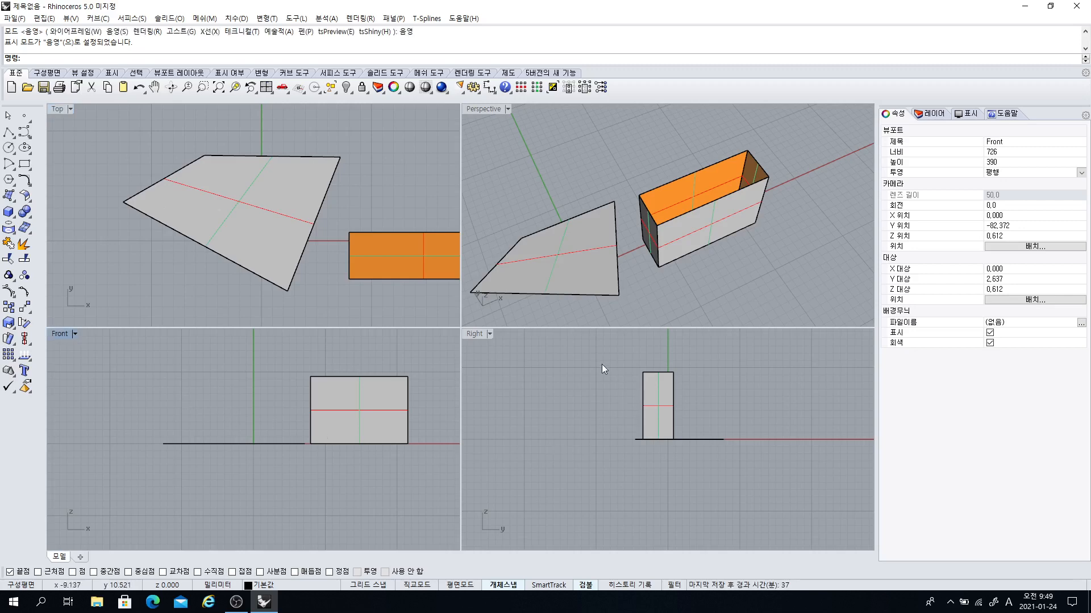
pyautogui.click(586, 400)
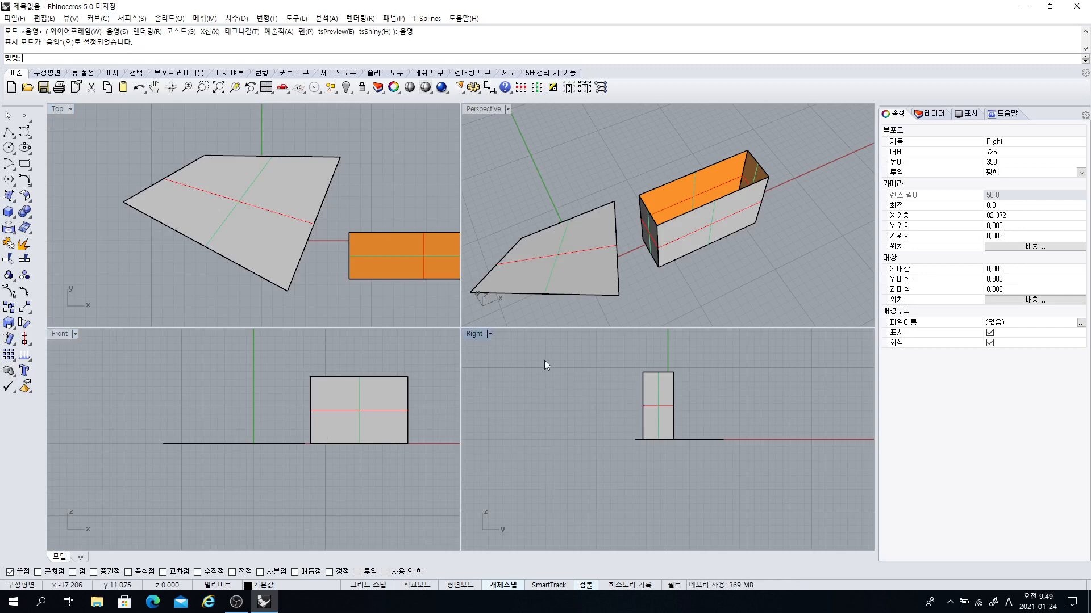
# - Set only the Perspective viewport to the Wireframe display mode
pyautogui.moveTo(592, 179); pyautogui.dragTo(573, 152, button='right')
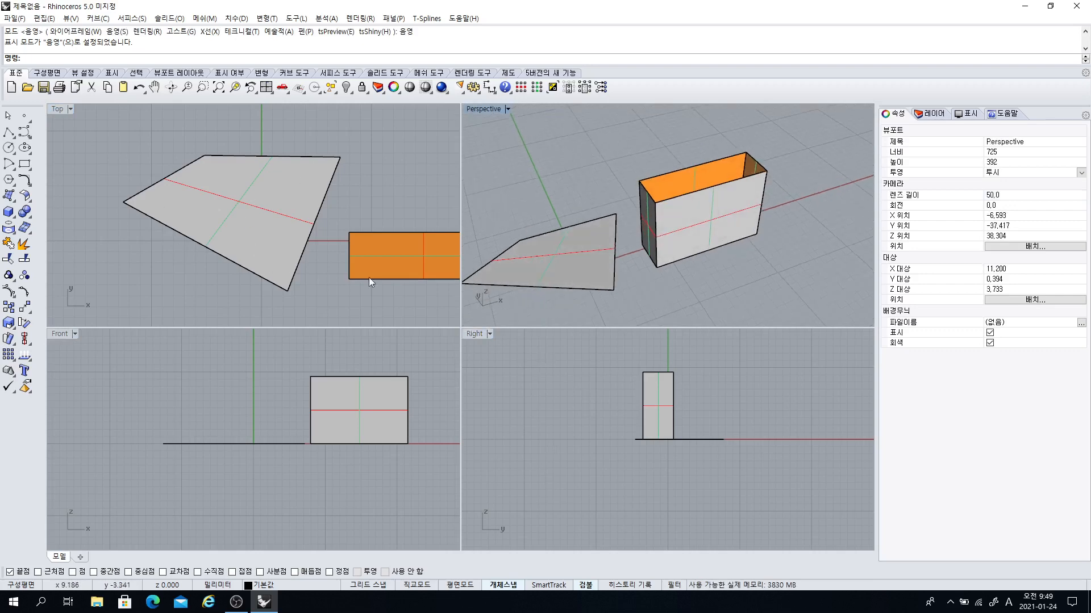
pyautogui.click(471, 110)
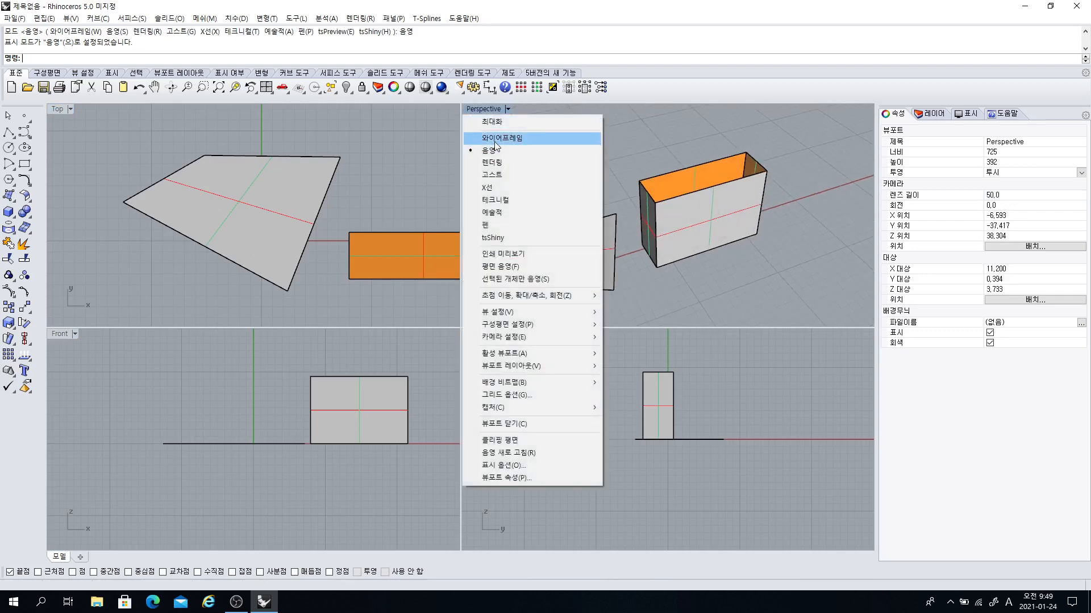
pyautogui.click(494, 142)
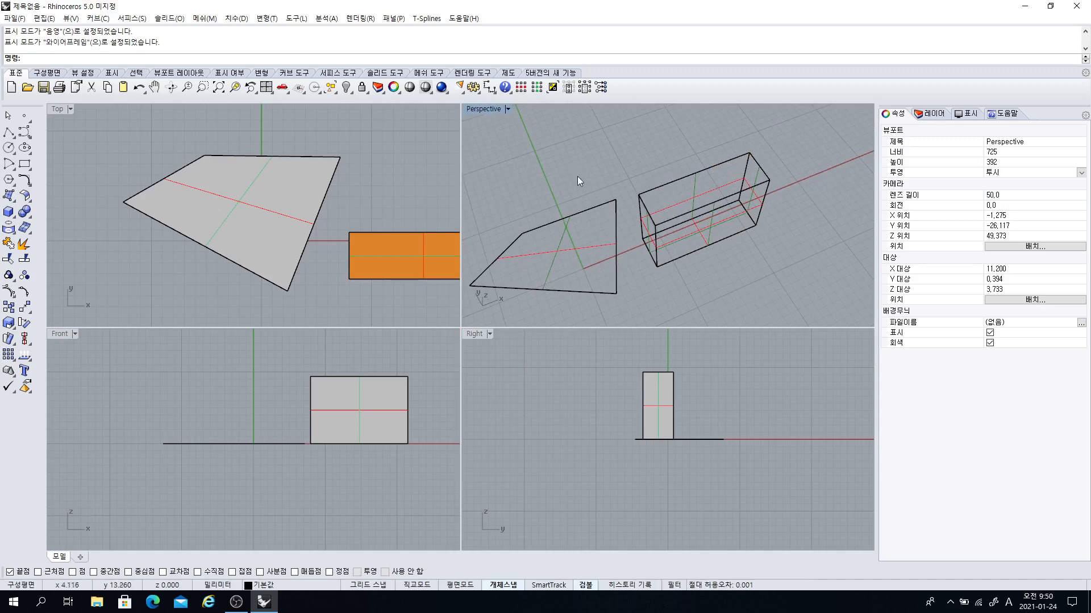
# - Set the display mode of the Top, Front and Right viewports to Wireframe
pyautogui.click(121, 153)
pyautogui.hotkey('ctrl', 'alt', 'w')
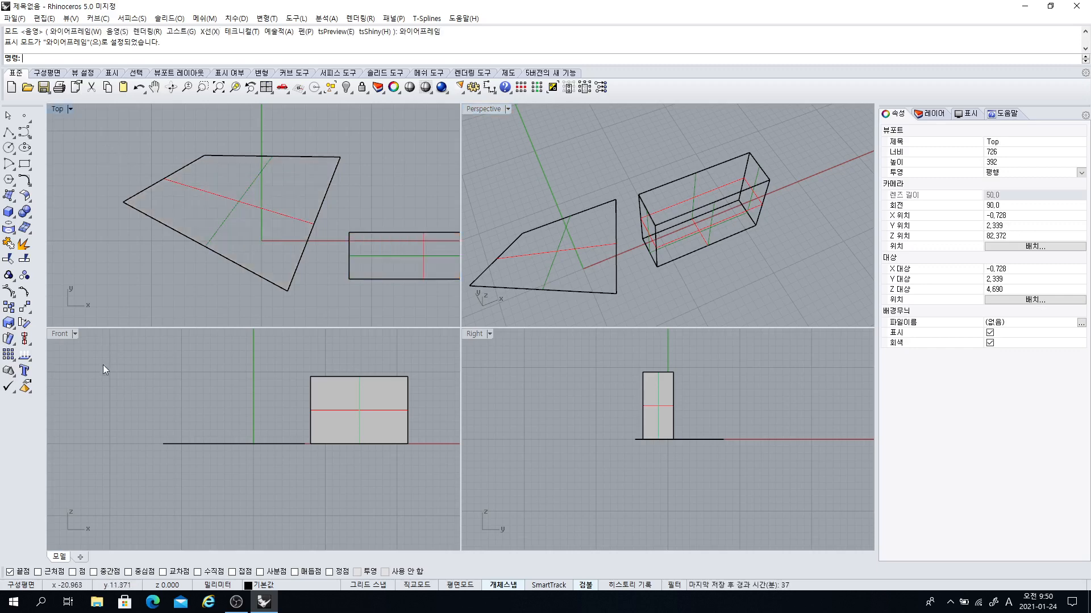
pyautogui.click(253, 404)
pyautogui.hotkey('ctrl', 'alt', 'w')
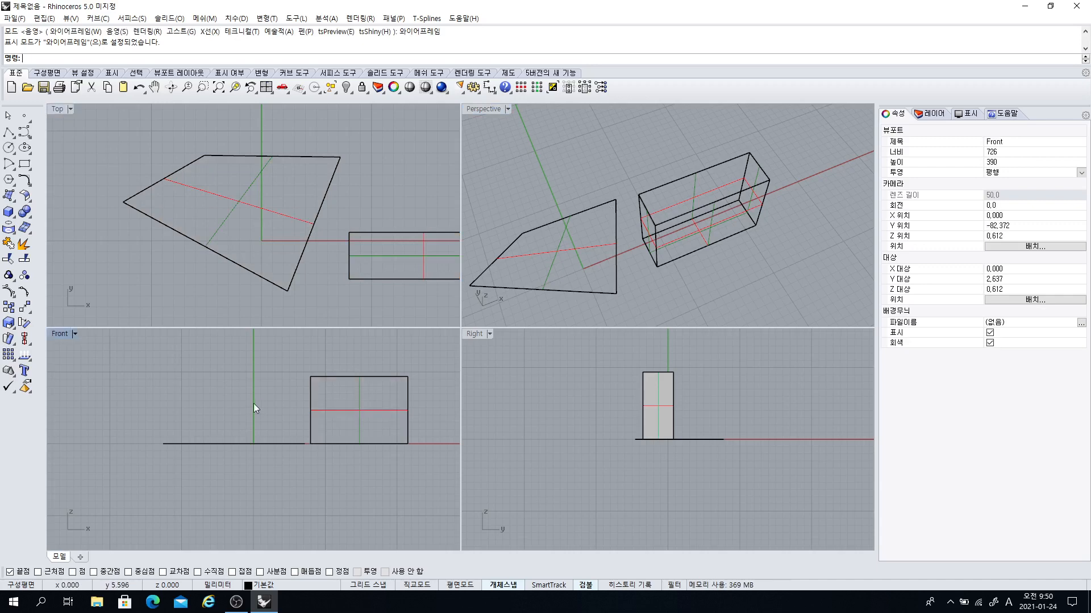
pyautogui.click(602, 425)
pyautogui.hotkey('ctrl', 'alt', 'w')
# - Set the display mode of the Perspective, Top, Front and Right viewports to Rendered
pyautogui.moveTo(759, 244); pyautogui.dragTo(751, 217, button='right')
pyautogui.click(508, 109)
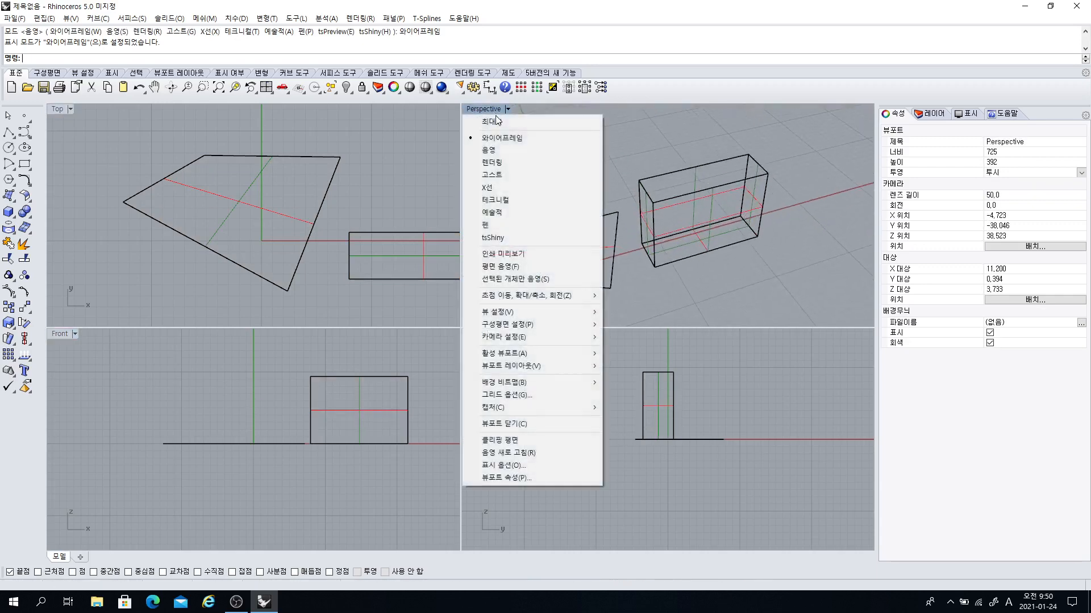
pyautogui.click(490, 166)
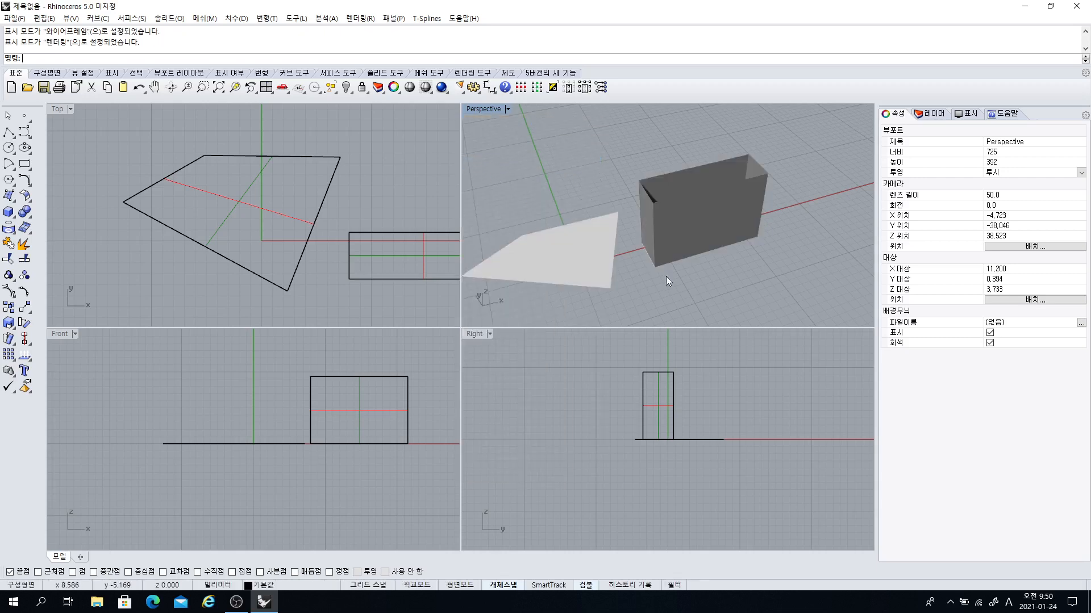
pyautogui.moveTo(665, 276); pyautogui.dragTo(604, 240, button='right')
pyautogui.click(384, 183)
pyautogui.hotkey('ctrl', 'alt', 'r')
pyautogui.click(296, 357)
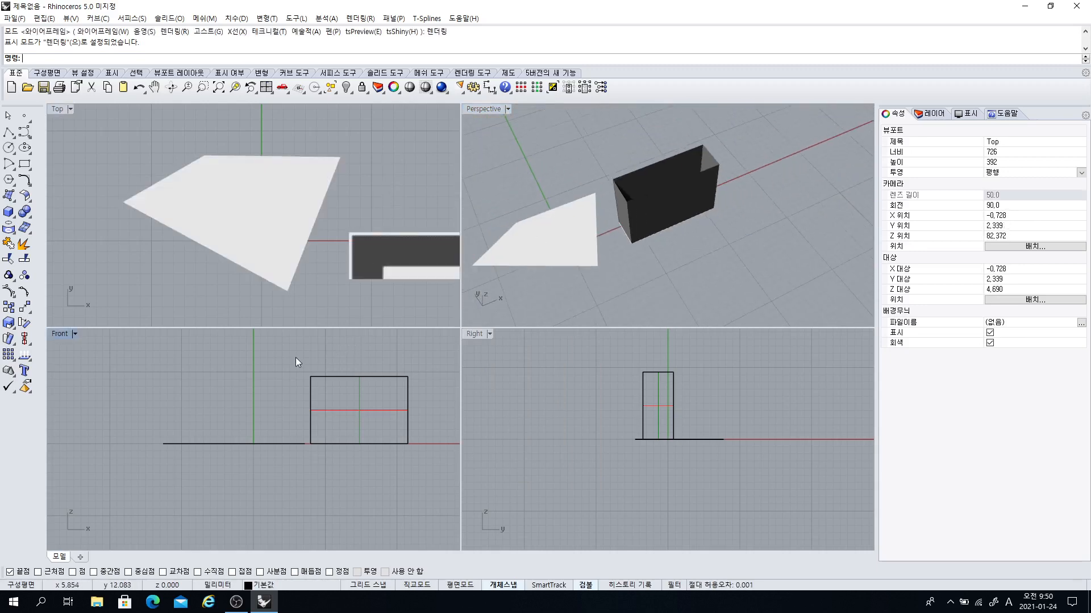
pyautogui.hotkey('ctrl', 'alt', 'r')
pyautogui.click(607, 415)
pyautogui.hotkey('ctrl', 'alt', 'r')
# - Set the display mode of the Perspective viewport to Ghosted
pyautogui.moveTo(653, 250); pyautogui.dragTo(525, 159, button='right')
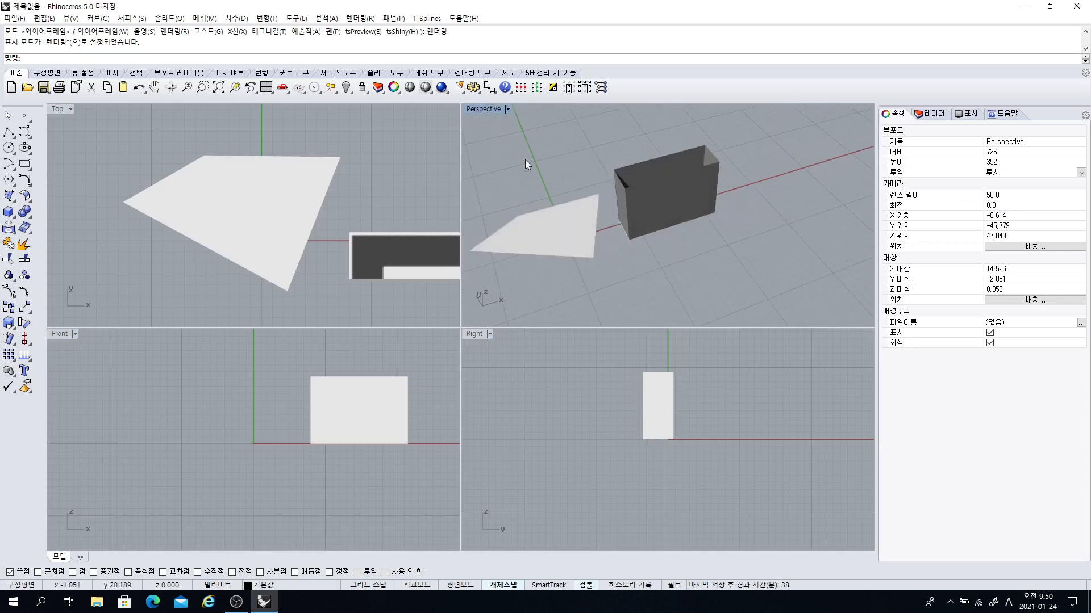
pyautogui.click(491, 113)
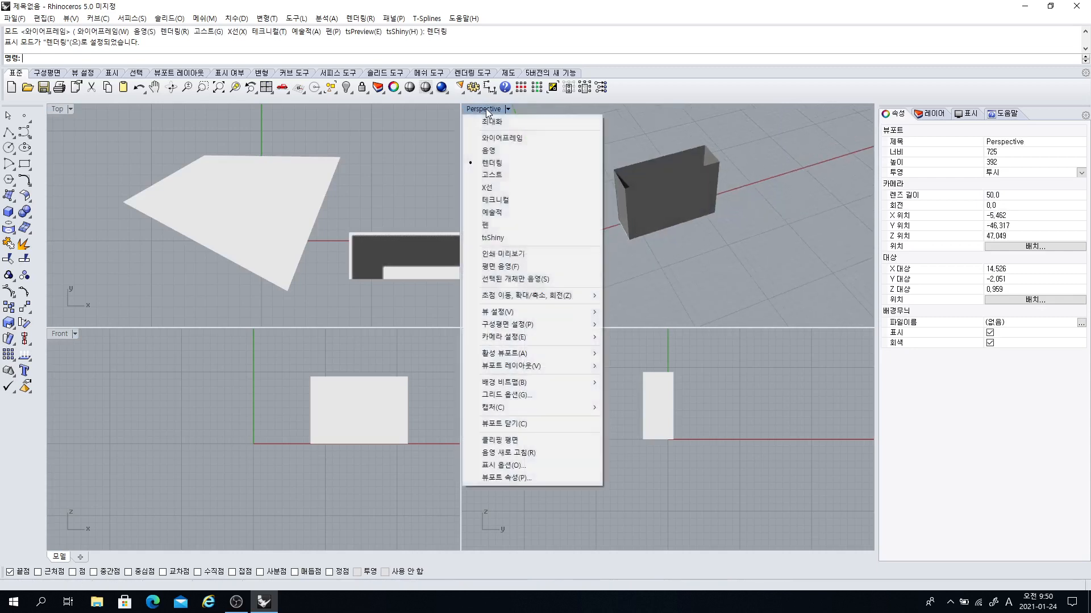
pyautogui.click(486, 178)
pyautogui.scroll(4, 568, 230)
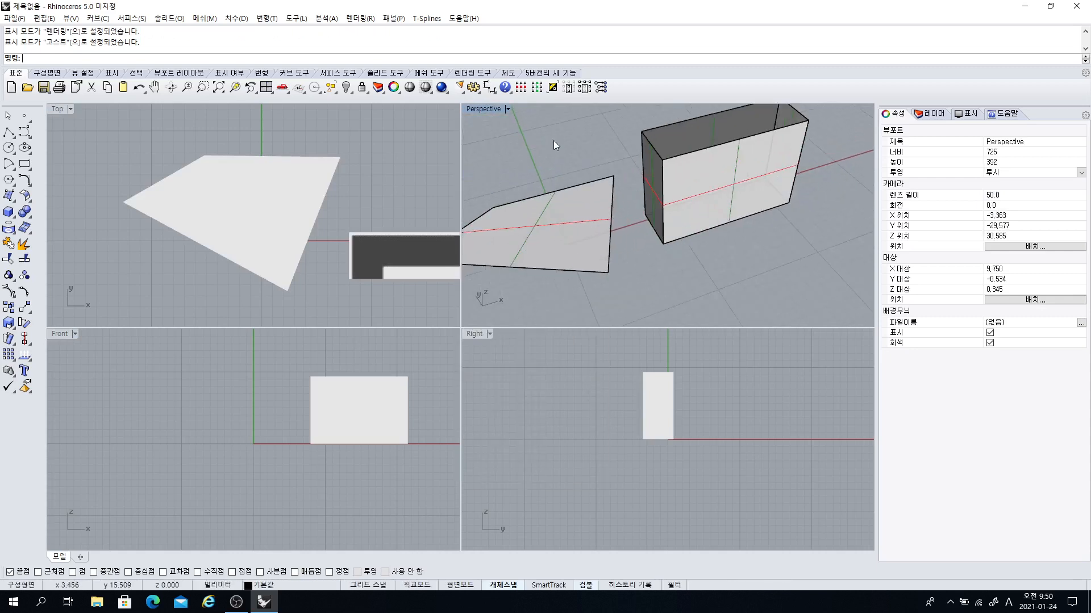
# - Examine the ghosted box from several sides in the maximized Perspective viewport, and return to the four viewports
pyautogui.doubleClick(483, 109)
pyautogui.moveTo(513, 142); pyautogui.dragTo(585, 309, button='right')
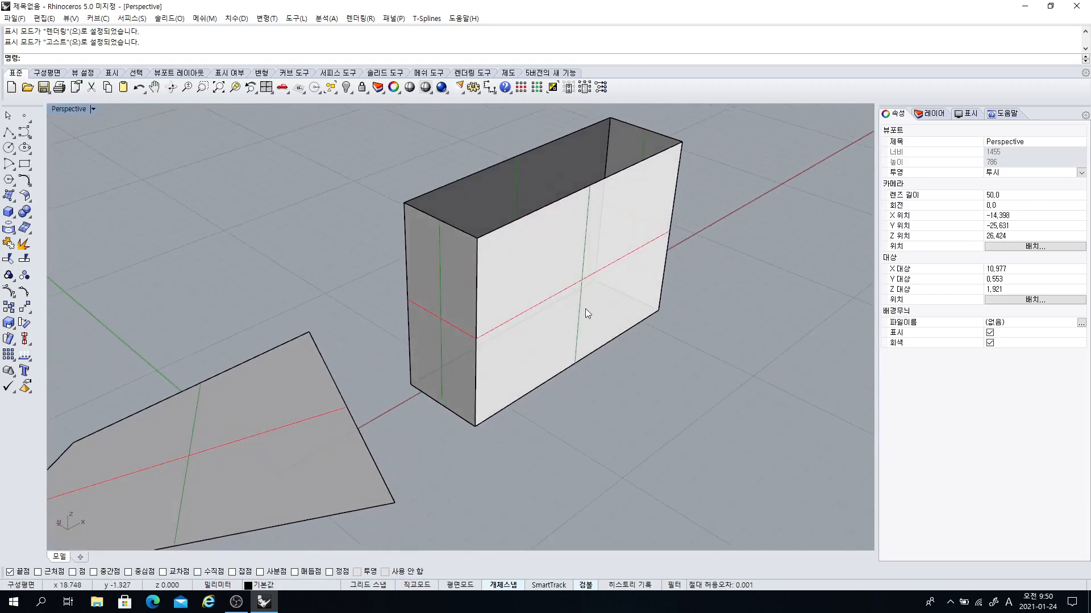
pyautogui.scroll(4, 550, 271)
pyautogui.moveTo(551, 273); pyautogui.dragTo(674, 299, button='right')
pyautogui.scroll(-6, 552, 322)
pyautogui.moveTo(426, 260); pyautogui.dragTo(477, 250, button='right')
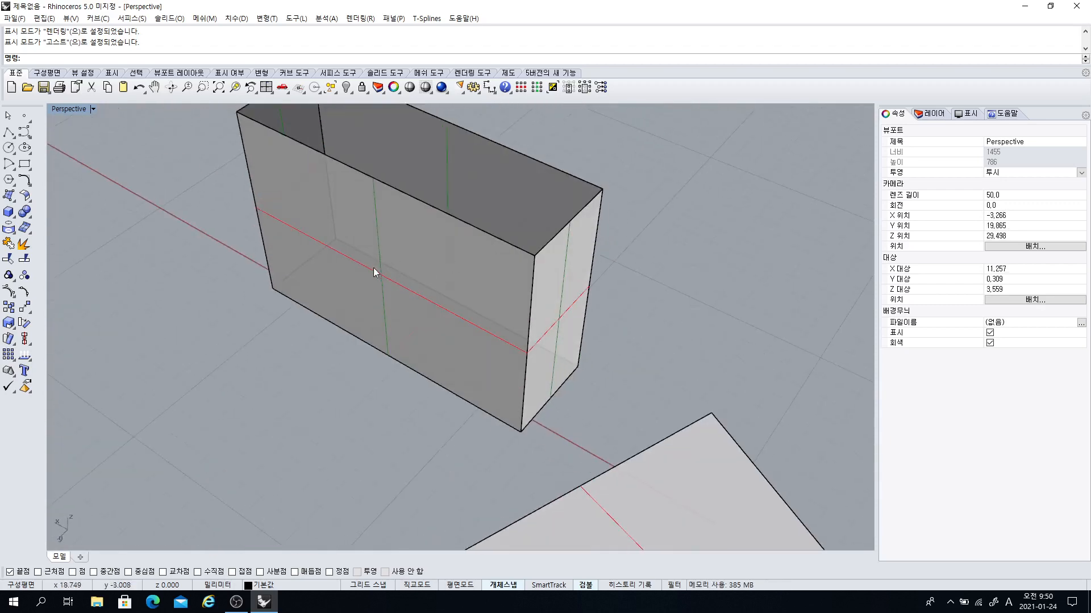
pyautogui.scroll(-3, 416, 280)
pyautogui.moveTo(417, 279); pyautogui.dragTo(401, 326, button='right')
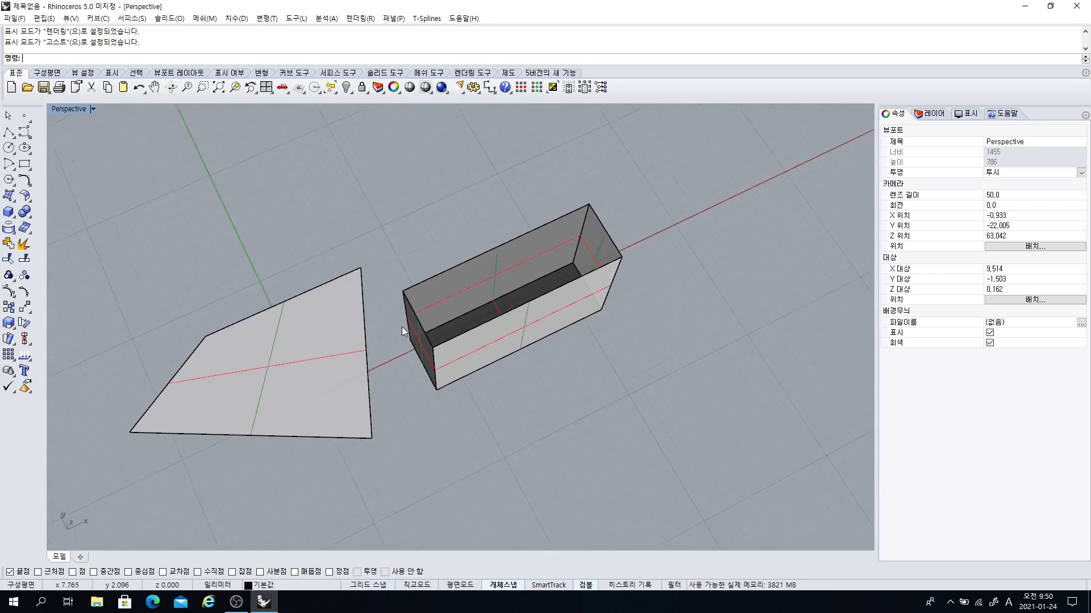
pyautogui.doubleClick(75, 109)
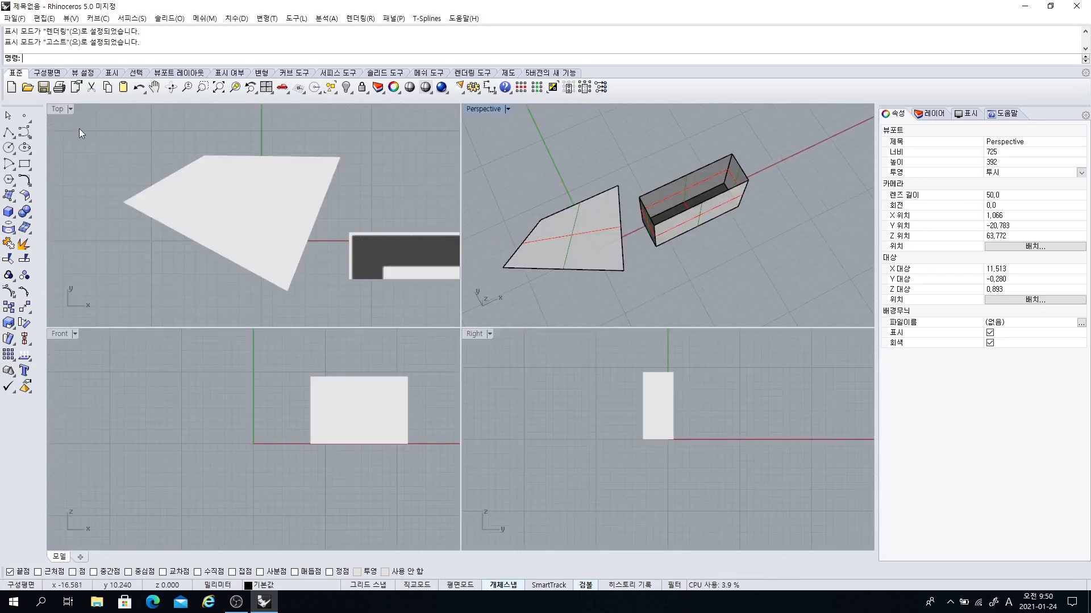
# - Maximize and restore the Perspective viewport, and do the same with the Top viewport
pyautogui.click(59, 108)
pyautogui.click(203, 128)
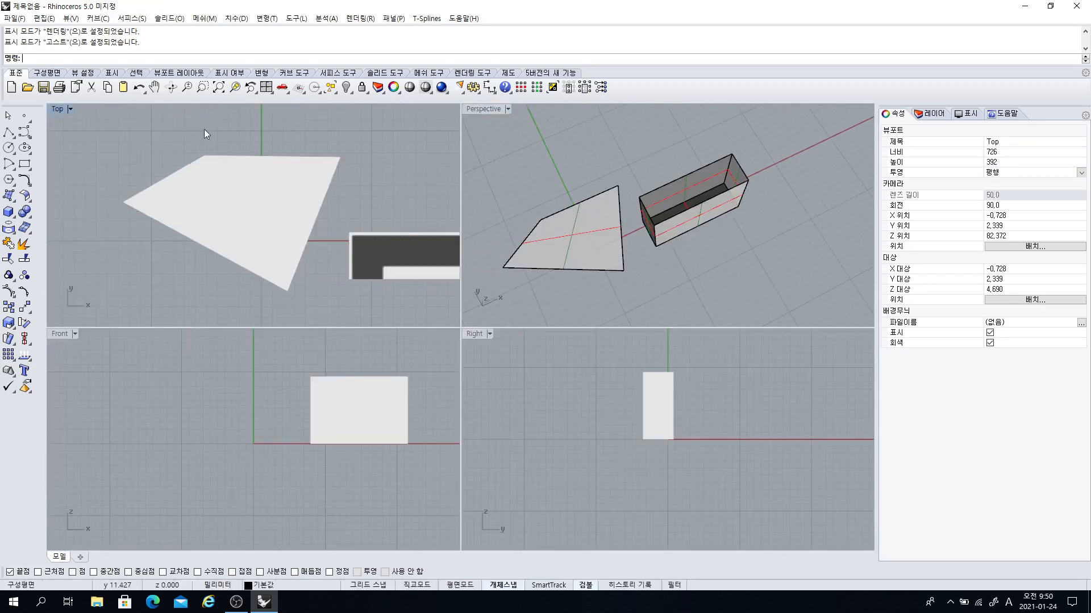
pyautogui.click(478, 107)
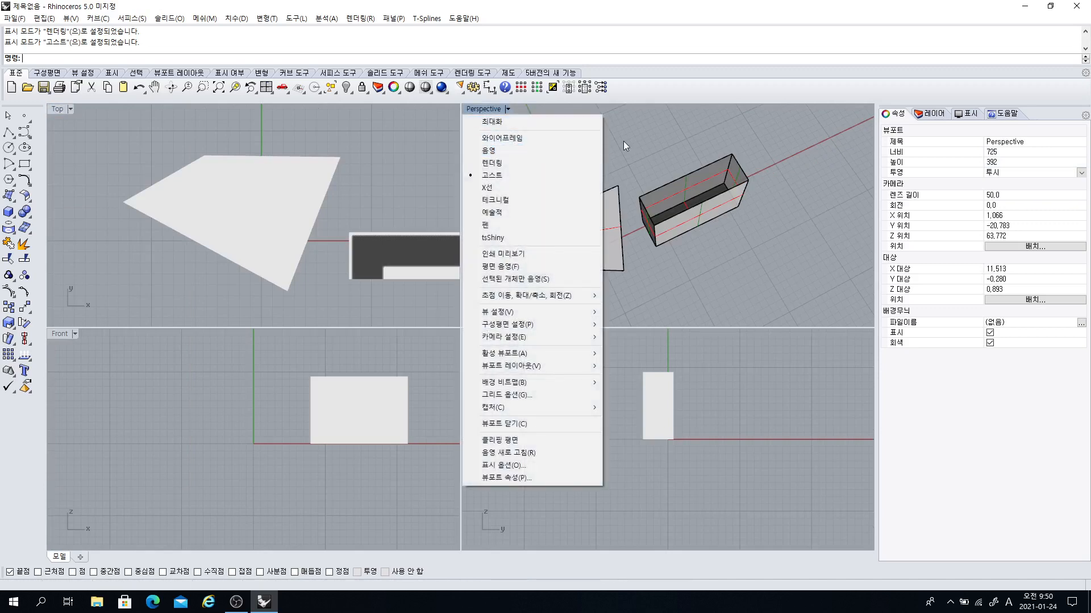
pyautogui.click(504, 108)
pyautogui.doubleClick(483, 110)
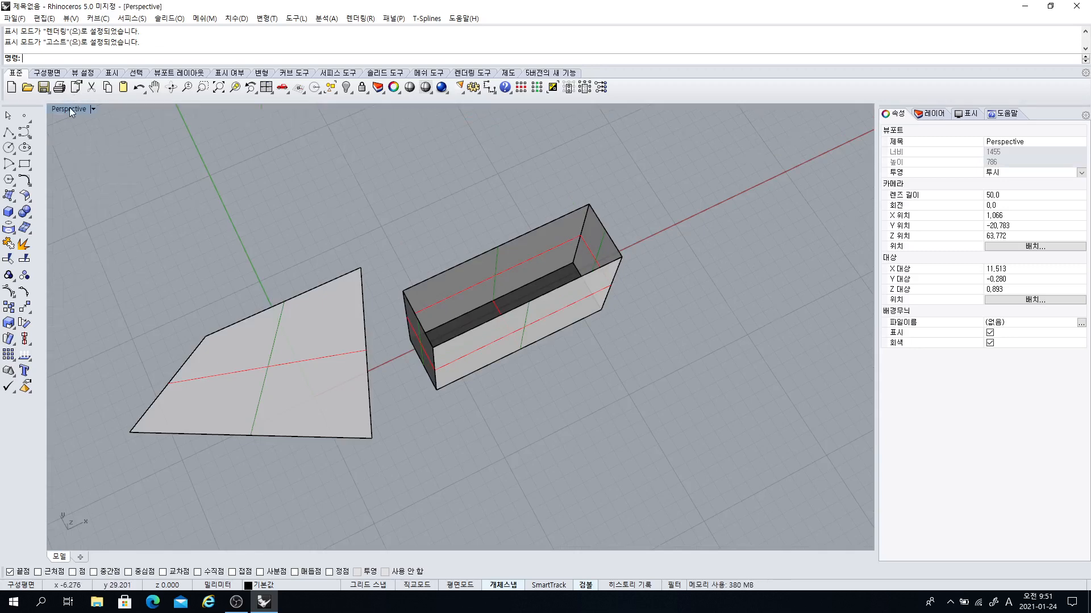
pyautogui.doubleClick(69, 107)
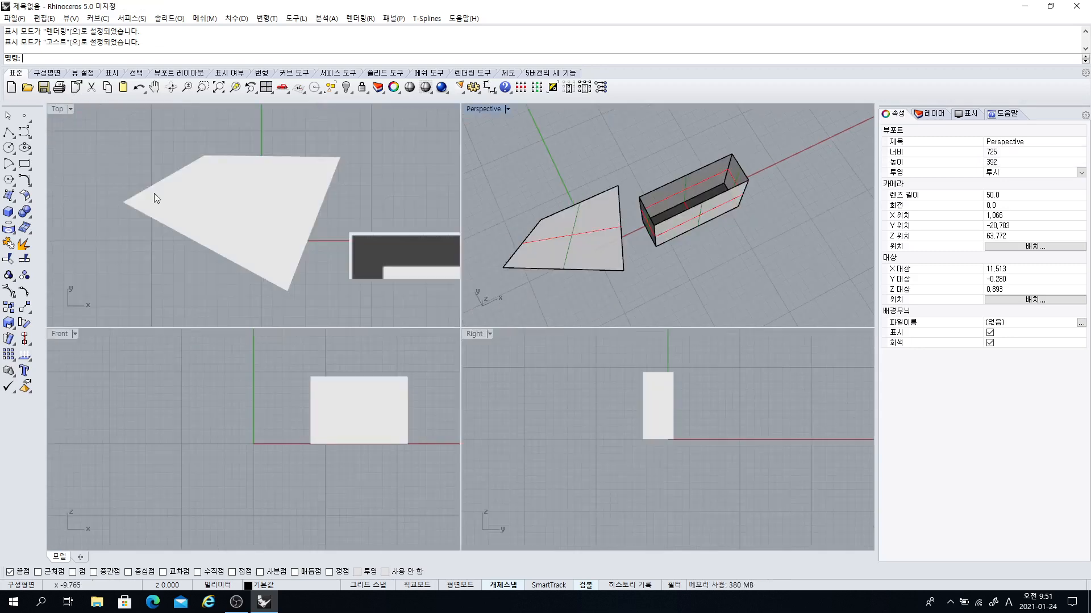
pyautogui.doubleClick(59, 108)
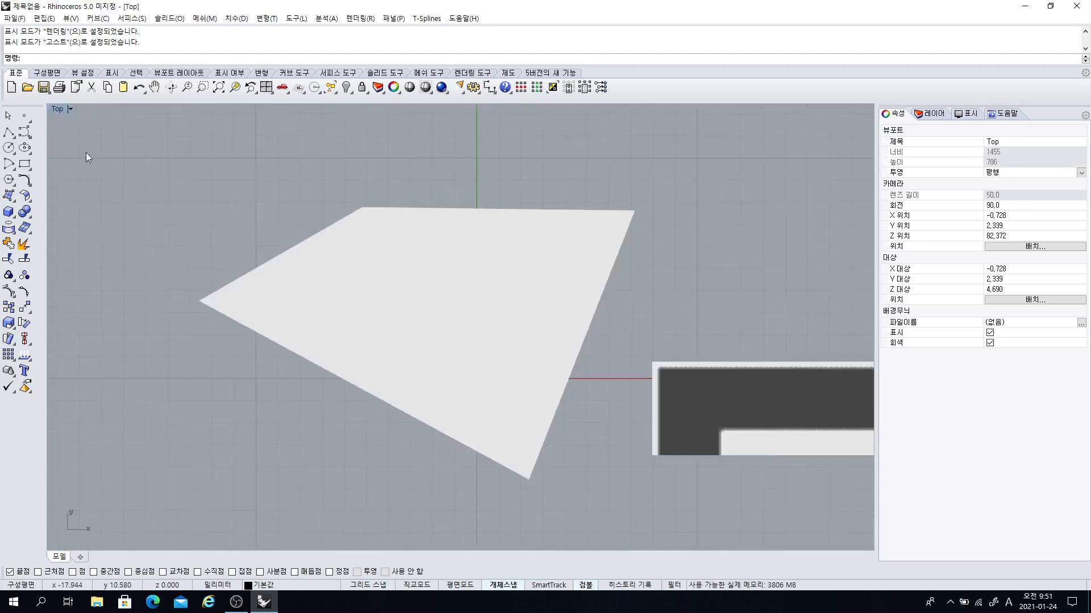
pyautogui.doubleClick(58, 111)
# - Orbit the Perspective view slightly and reset all viewports to the default four-view arrangement with 4View
pyautogui.click(647, 245)
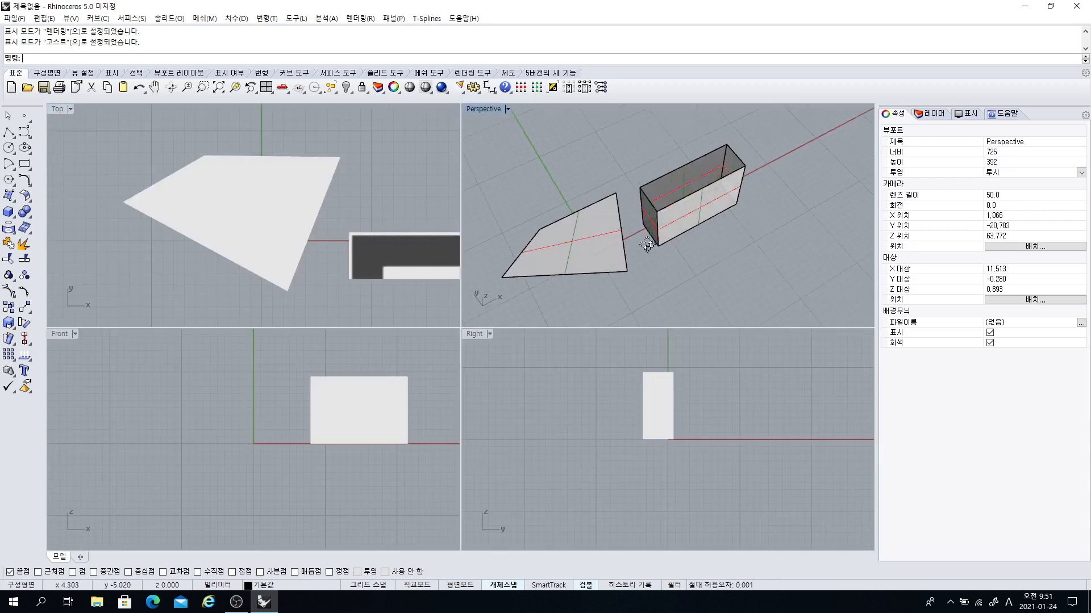
pyautogui.moveTo(647, 245); pyautogui.dragTo(635, 243, button='right')
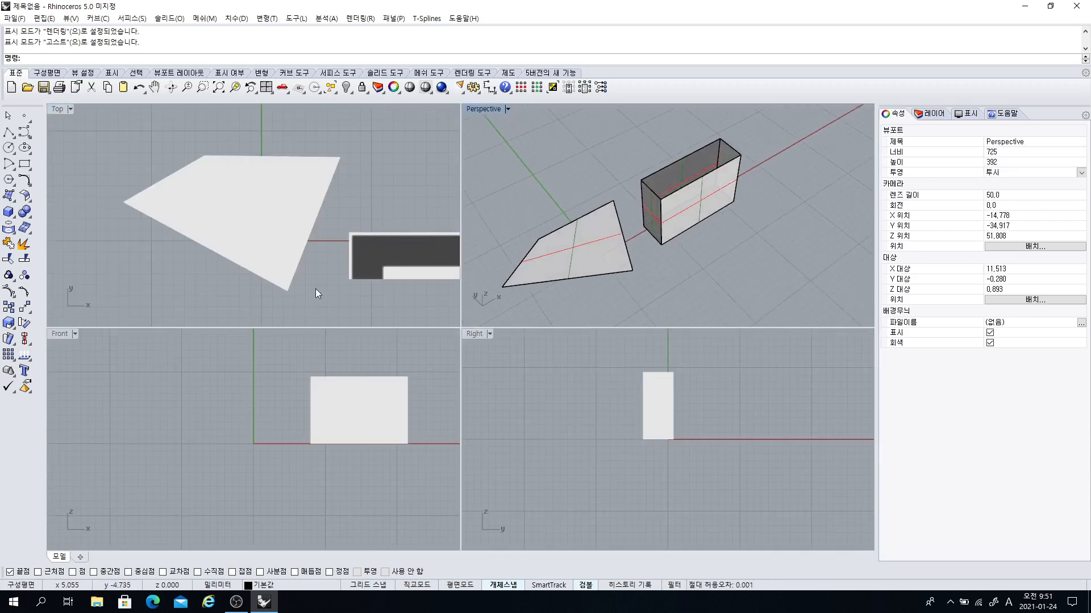
pyautogui.click(266, 88)
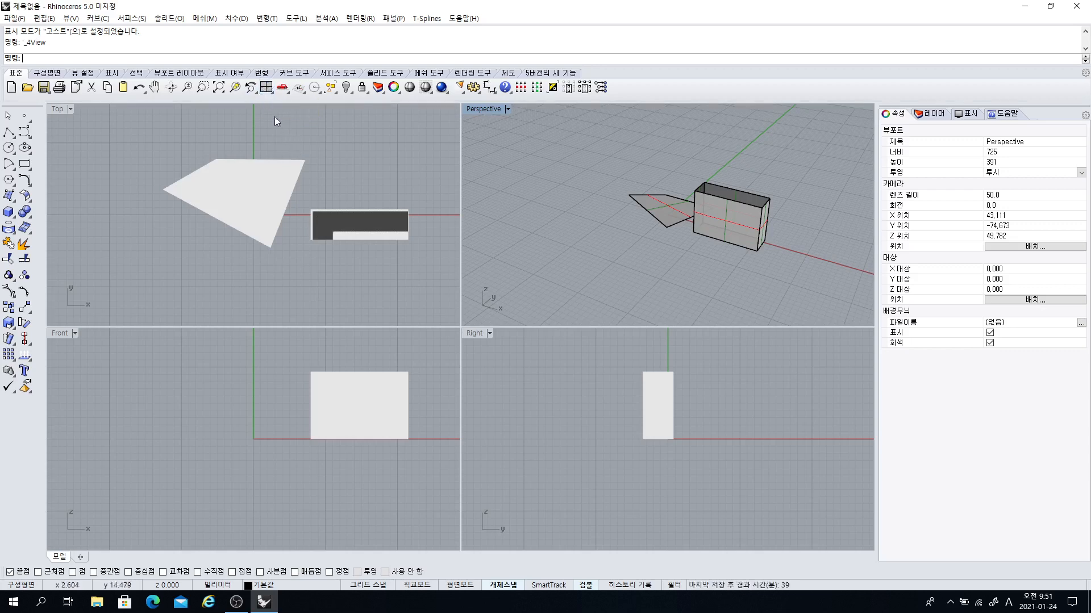
# - Move the Perspective view far off the objects and bring back the default views with 4View
pyautogui.moveTo(635, 262)
pyautogui.mouseDown(button='right')
pyautogui.moveTo(652, 260)
pyautogui.moveTo(636, 247)
pyautogui.moveTo(648, 154)
pyautogui.moveTo(621, 277)
pyautogui.mouseUp(button='right')
pyautogui.scroll(8, 662, 216)
pyautogui.middleClick(664, 226)
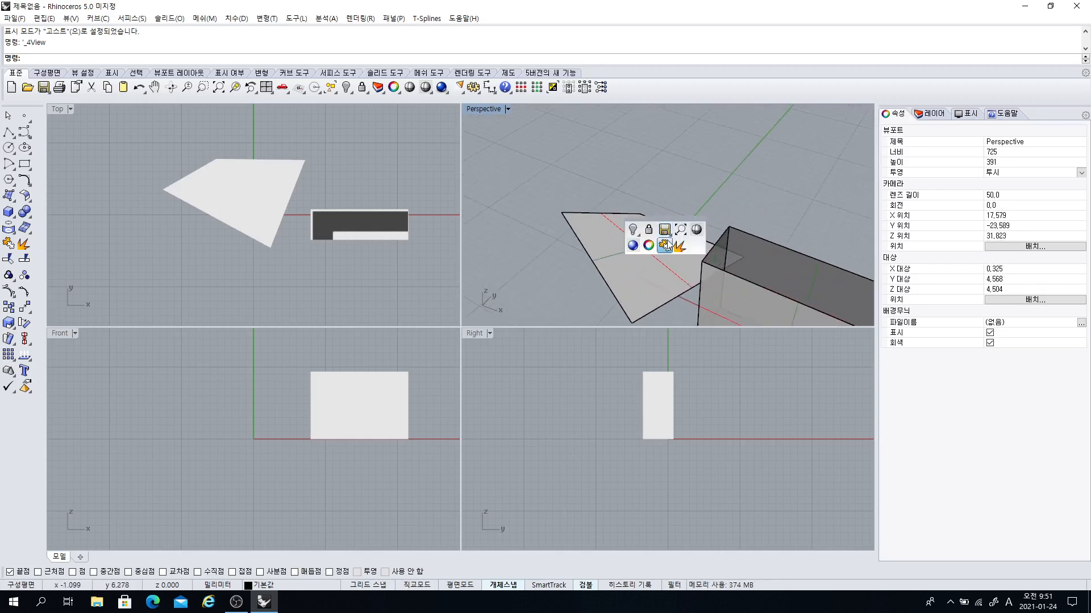
pyautogui.click(732, 141)
pyautogui.scroll(15, 652, 209)
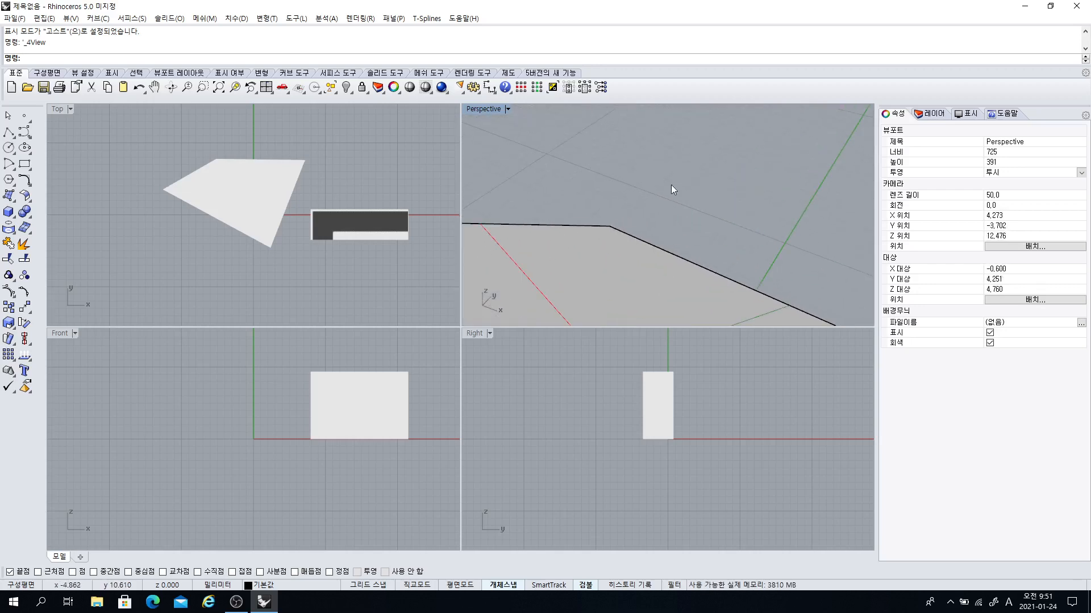
pyautogui.moveTo(693, 159); pyautogui.dragTo(784, 145, button='right')
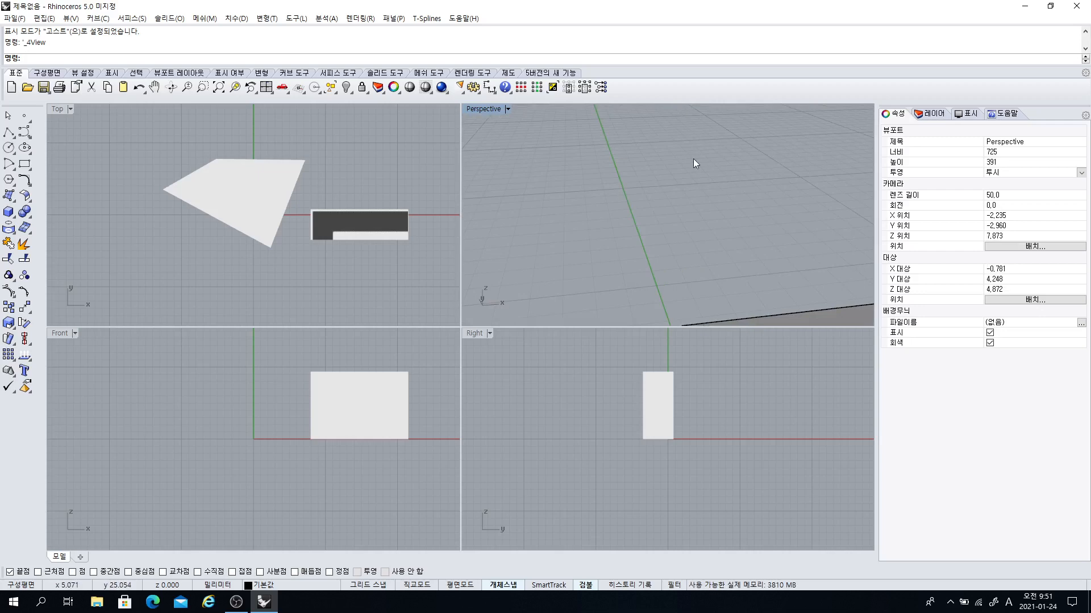
pyautogui.click(267, 87)
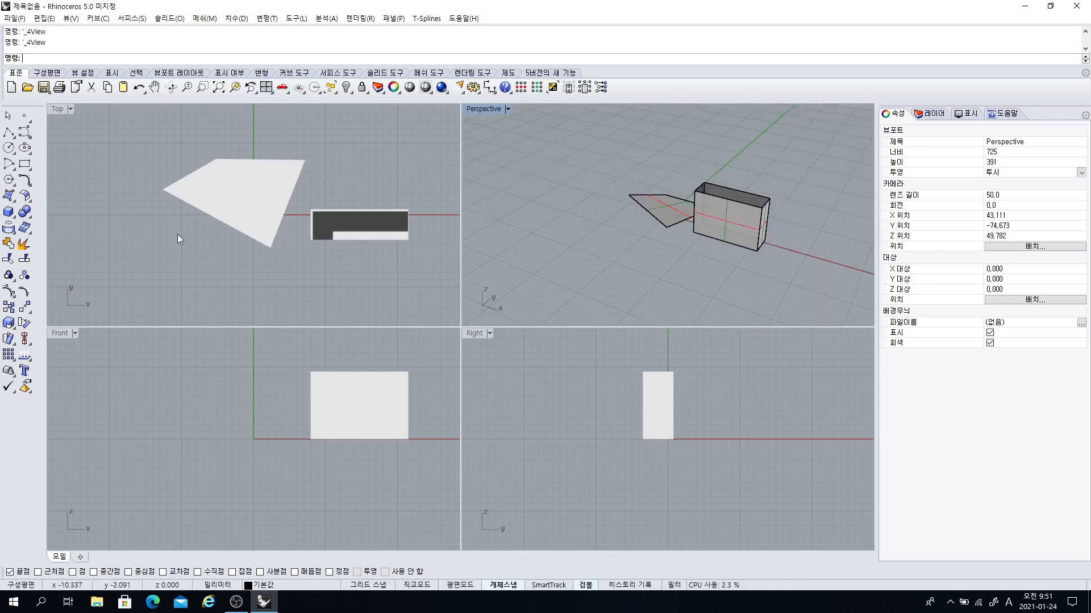
# - Orbit closer to the objects in Perspective, pan the Top view, and maximize and restore the Top viewport
pyautogui.moveTo(685, 244); pyautogui.dragTo(701, 267, button='right')
pyautogui.scroll(6, 694, 253)
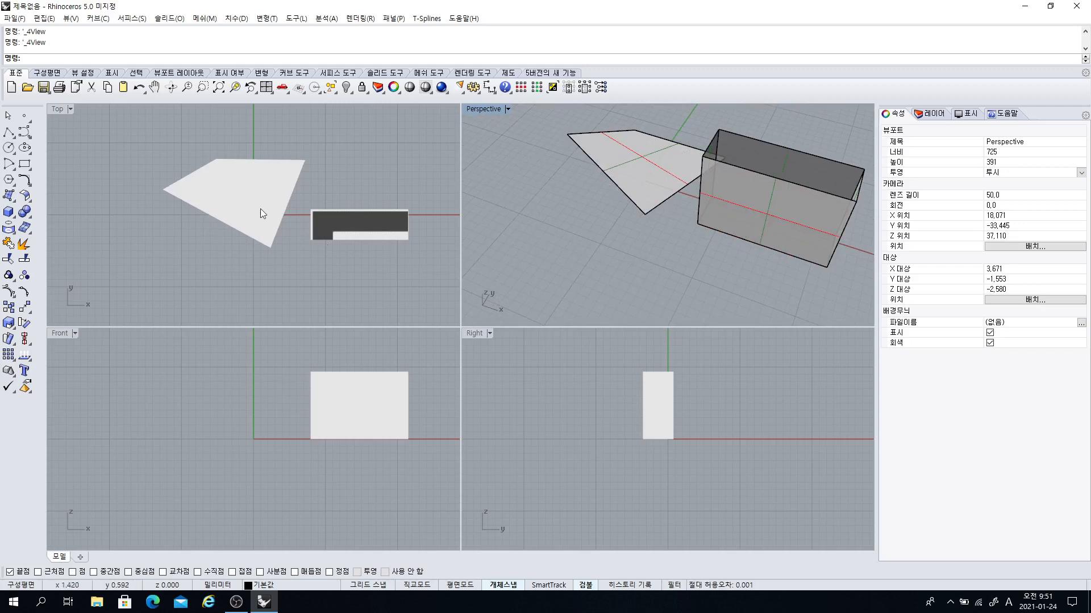
pyautogui.moveTo(279, 254); pyautogui.dragTo(235, 271, button='right')
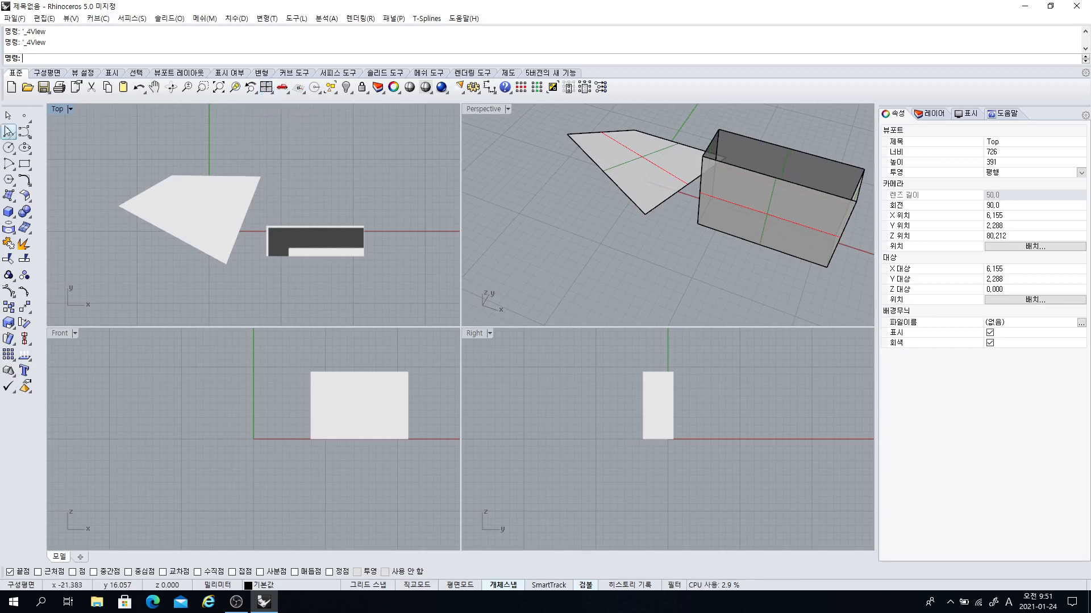
pyautogui.click(63, 110)
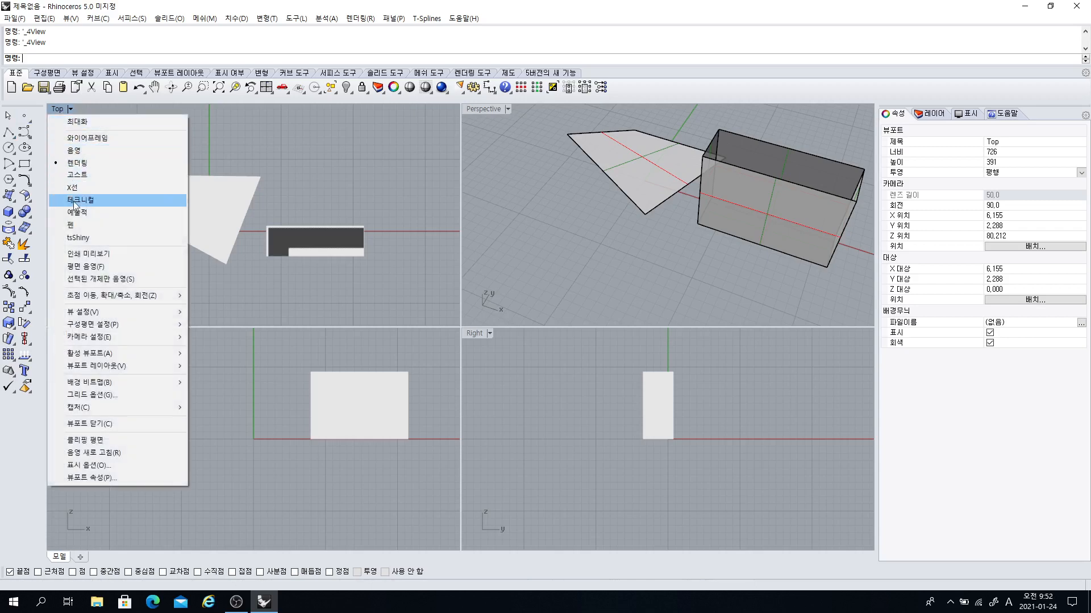
pyautogui.click(231, 142)
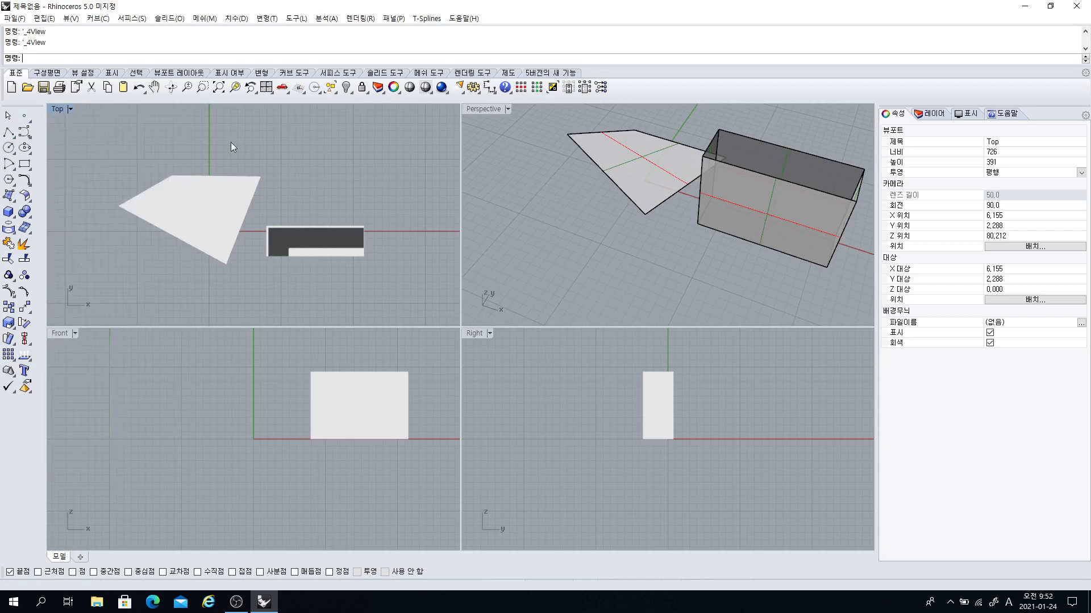
pyautogui.doubleClick(57, 109)
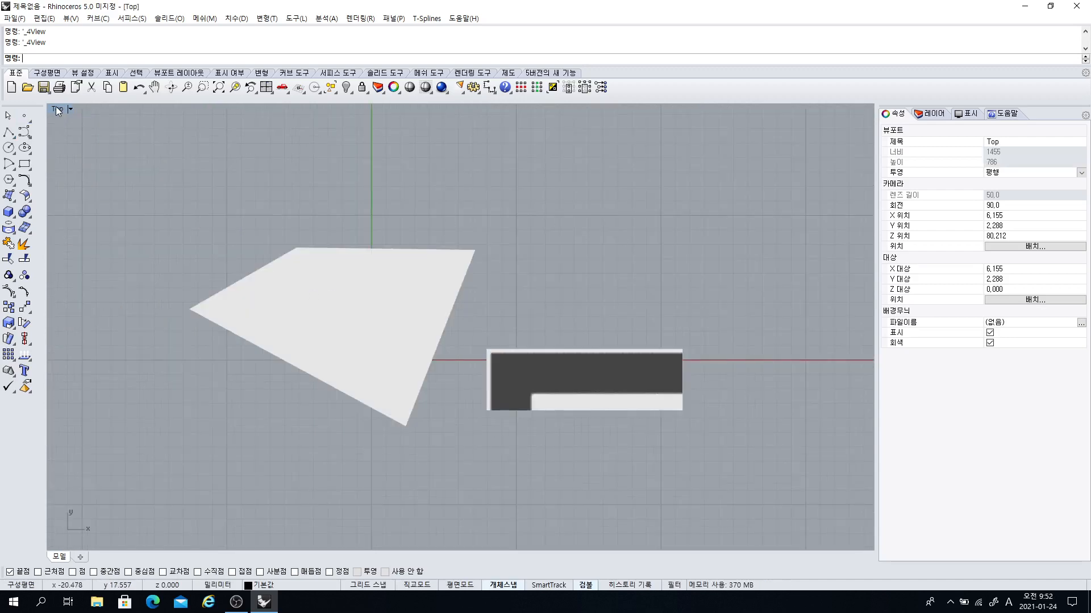
pyautogui.doubleClick(57, 109)
# - Examine the flat surface and the box in the Perspective viewport by orbiting, panning and zooming the view
pyautogui.moveTo(676, 253); pyautogui.dragTo(695, 273, button='right')
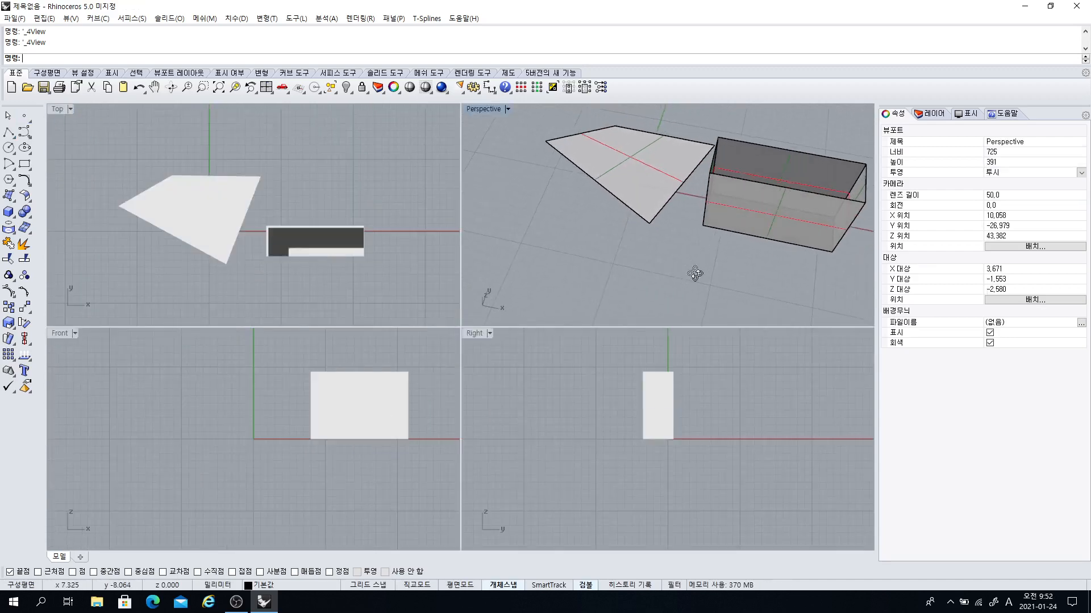
pyautogui.scroll(-4, 653, 262)
pyautogui.scroll(8, 646, 234)
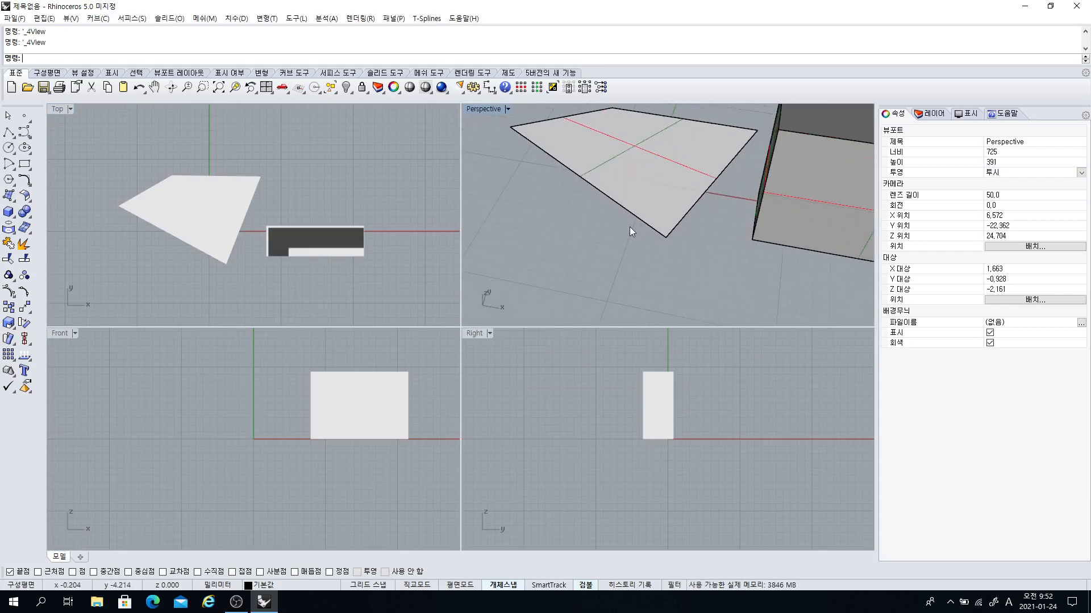
pyautogui.moveTo(630, 227); pyautogui.dragTo(605, 254, button='right')
pyautogui.moveTo(524, 213); pyautogui.dragTo(629, 213, button='right')
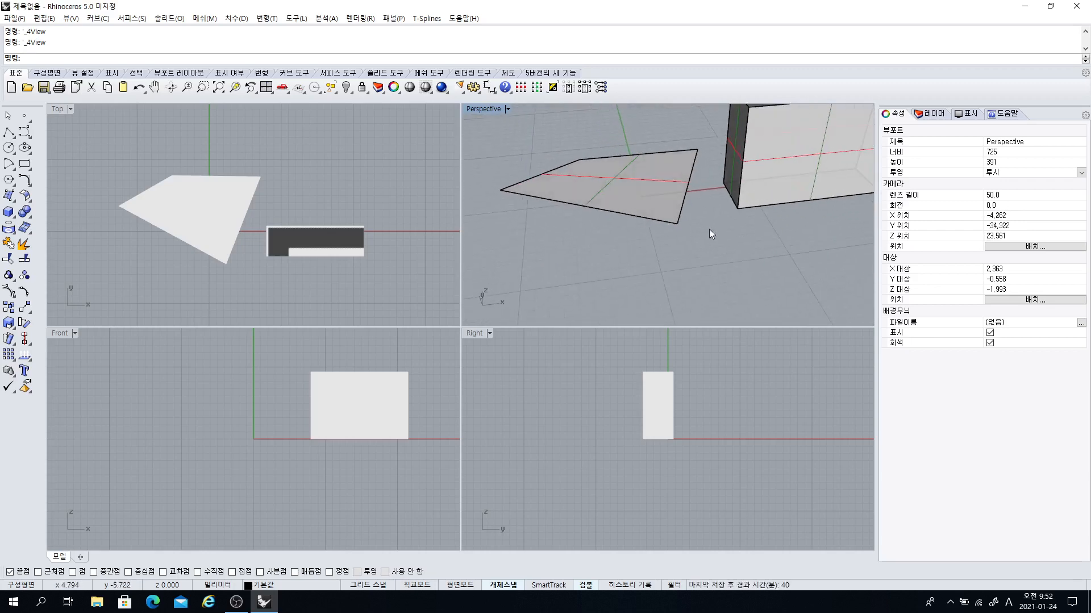
pyautogui.keyDown('shift'); pyautogui.moveTo(709, 229); pyautogui.dragTo(659, 247, button='right'); pyautogui.keyUp('shift')
pyautogui.scroll(2, 637, 256)
pyautogui.scroll(-2, 640, 254)
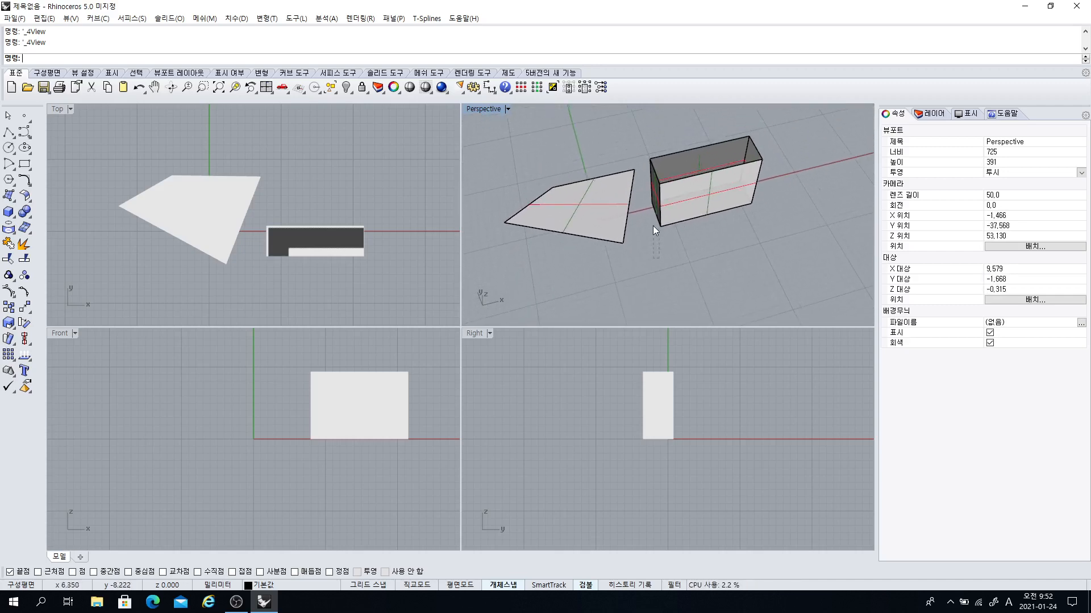
pyautogui.scroll(3, 659, 238)
pyautogui.scroll(-5, 665, 267)
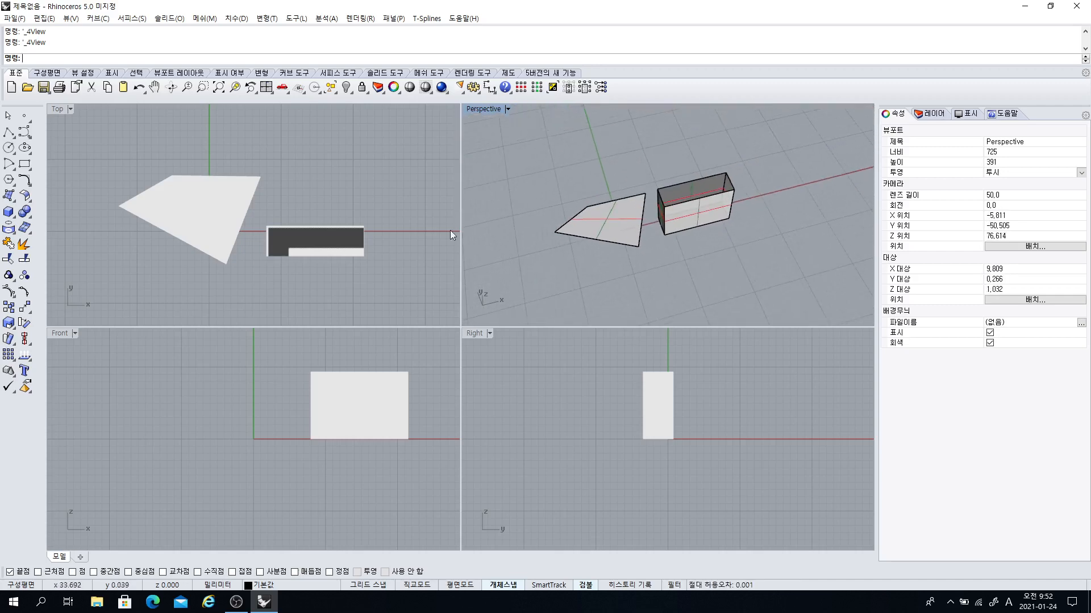
pyautogui.moveTo(689, 218); pyautogui.dragTo(711, 234, button='right')
pyautogui.scroll(3, 691, 226)
pyautogui.middleClick(711, 234)
pyautogui.scroll(3, 698, 254)
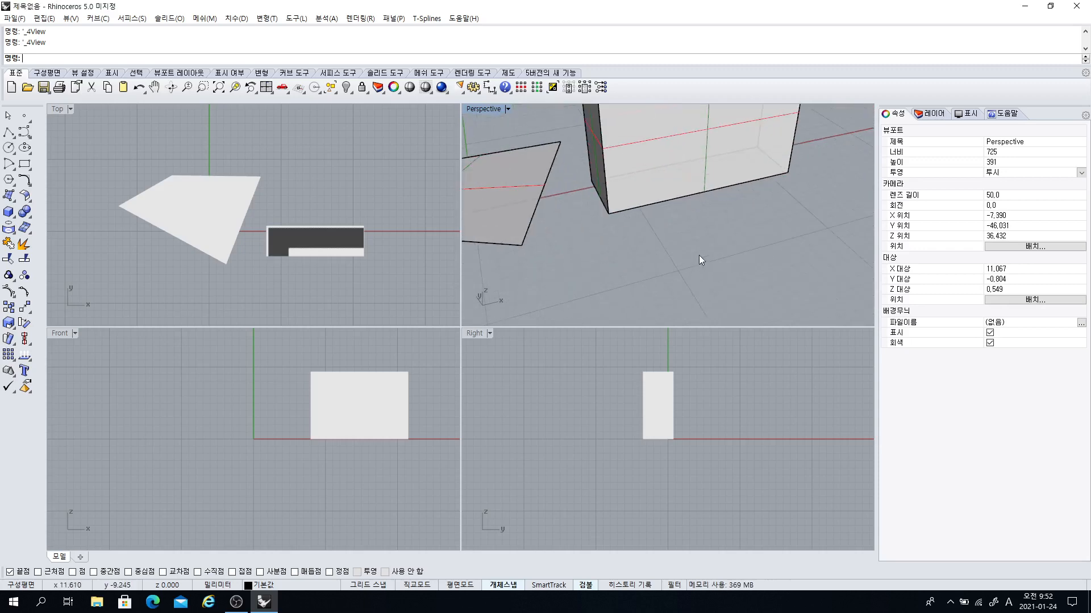
# - Bring both objects back into view in Perspective, selecting and deselecting the flat surface
pyautogui.scroll(-5, 695, 251)
pyautogui.moveTo(603, 250); pyautogui.dragTo(593, 239)
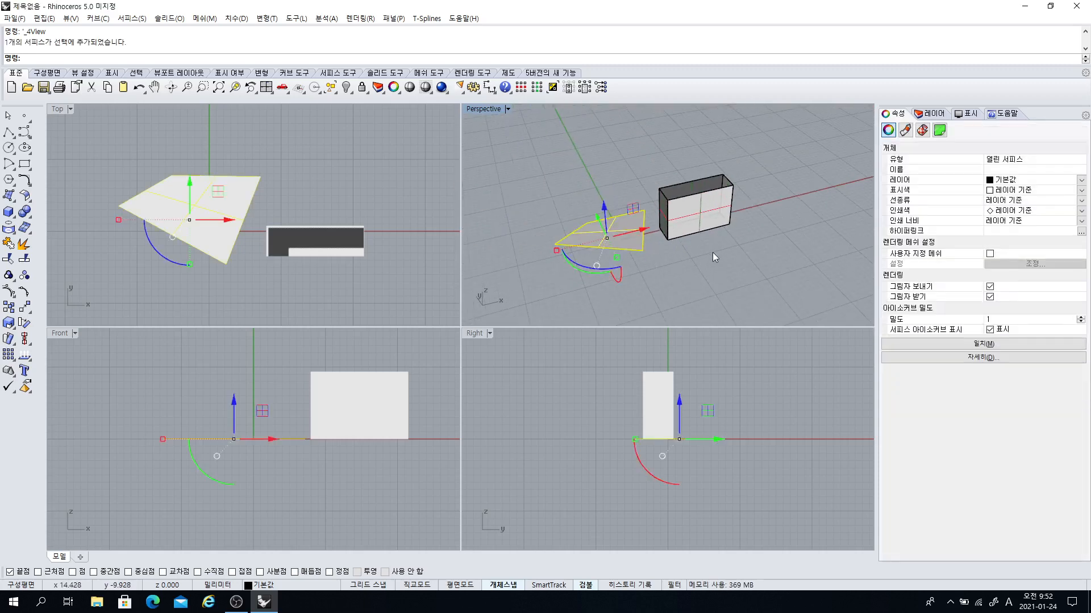
pyautogui.click(712, 254)
pyautogui.moveTo(711, 256)
pyautogui.mouseDown(button='right')
pyautogui.moveTo(697, 277)
pyautogui.moveTo(690, 266)
pyautogui.moveTo(745, 254)
pyautogui.moveTo(652, 255)
pyautogui.moveTo(713, 258)
pyautogui.moveTo(694, 261)
pyautogui.mouseUp(button='right')
pyautogui.scroll(3, 712, 271)
pyautogui.scroll(-5, 710, 265)
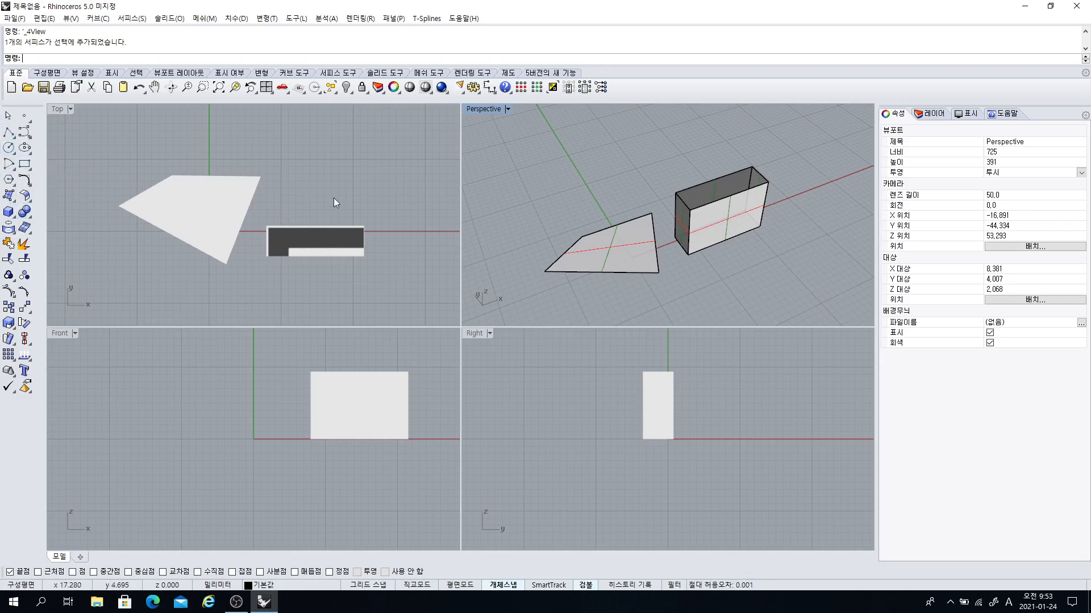
# - Pan the Top view and zoom in closer to the flat surface and the box
pyautogui.moveTo(334, 198); pyautogui.dragTo(370, 200, button='right')
pyautogui.scroll(4, 345, 189)
pyautogui.scroll(-4, 365, 200)
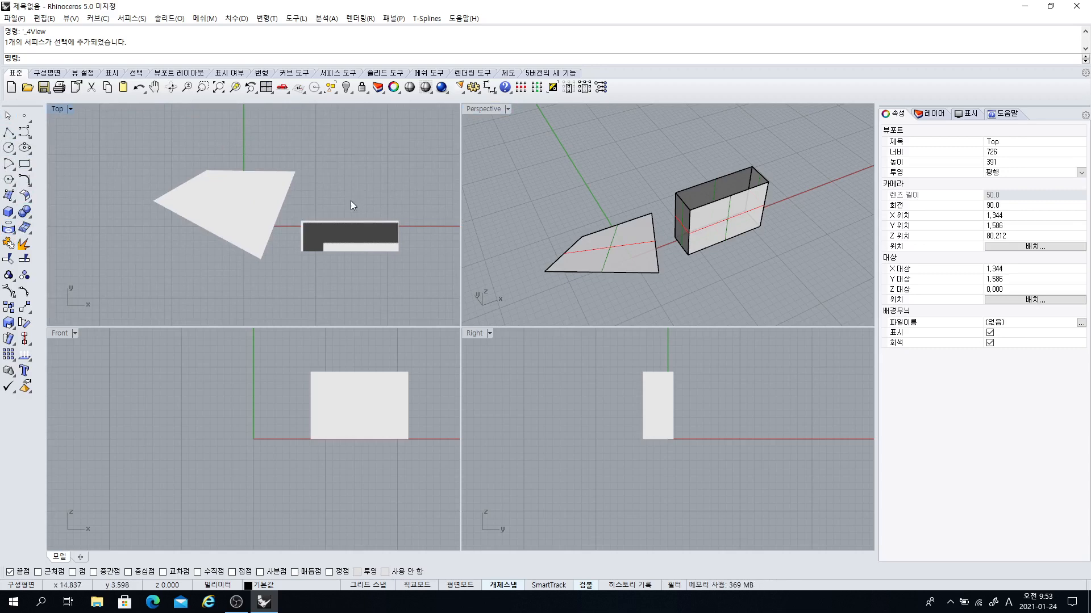
pyautogui.scroll(2, 318, 204)
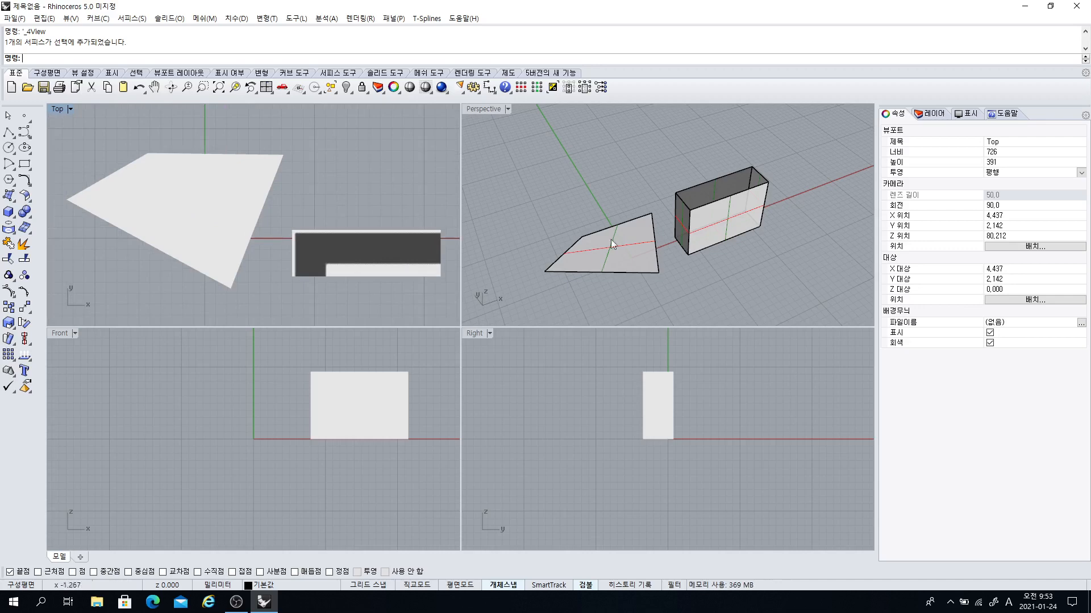
# - Zoom in on the two objects in the Perspective view and orbit around them
pyautogui.moveTo(626, 206); pyautogui.dragTo(612, 234, button='right')
pyautogui.scroll(3, 612, 234)
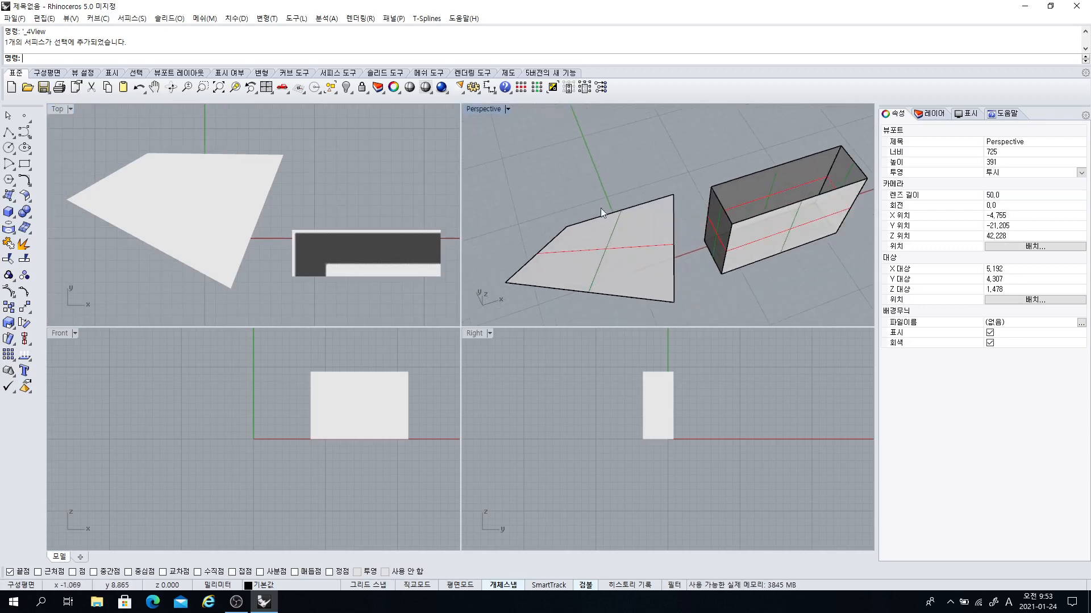
pyautogui.moveTo(655, 283); pyautogui.dragTo(531, 259, button='right')
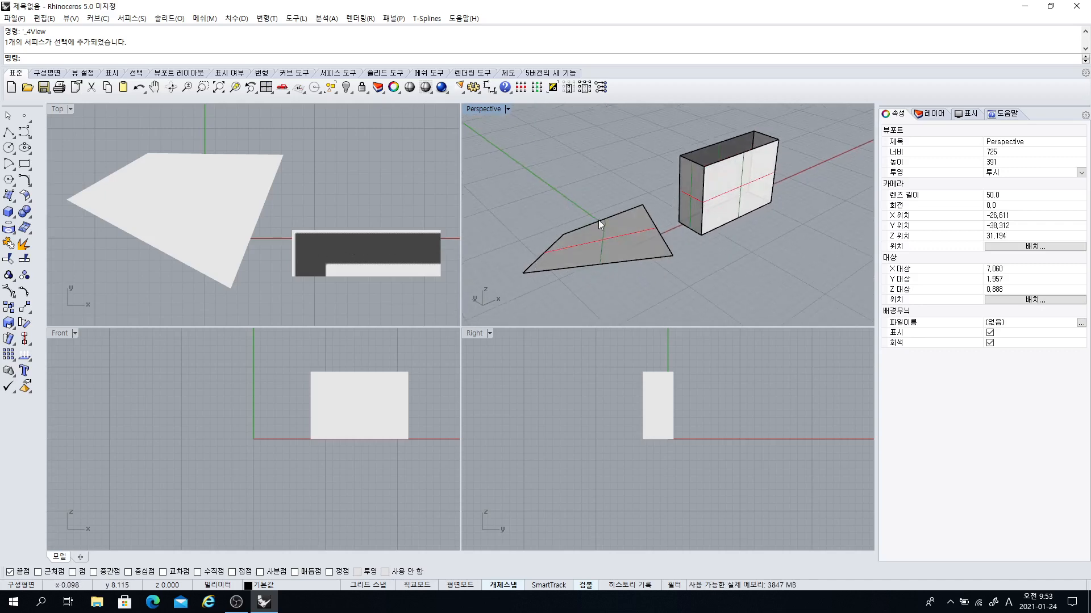
pyautogui.moveTo(652, 245)
pyautogui.mouseDown(button='right')
pyautogui.moveTo(609, 275)
pyautogui.moveTo(646, 254)
pyautogui.mouseUp(button='right')
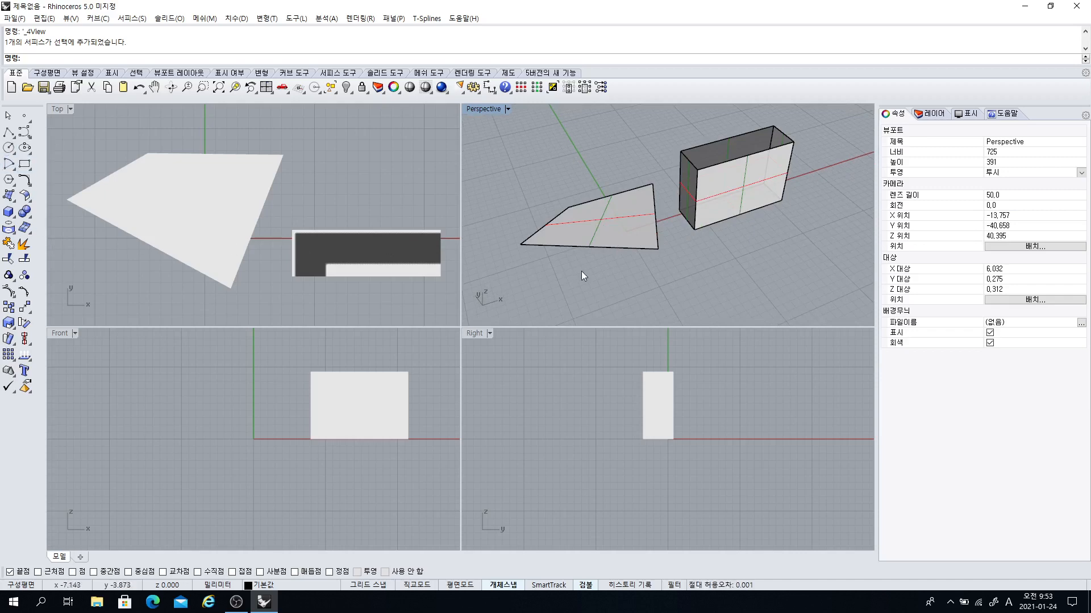
# - Open the Rhino options at the model units settings and close them without changes
pyautogui.moveTo(581, 271); pyautogui.dragTo(560, 194, button='right')
pyautogui.click(474, 87)
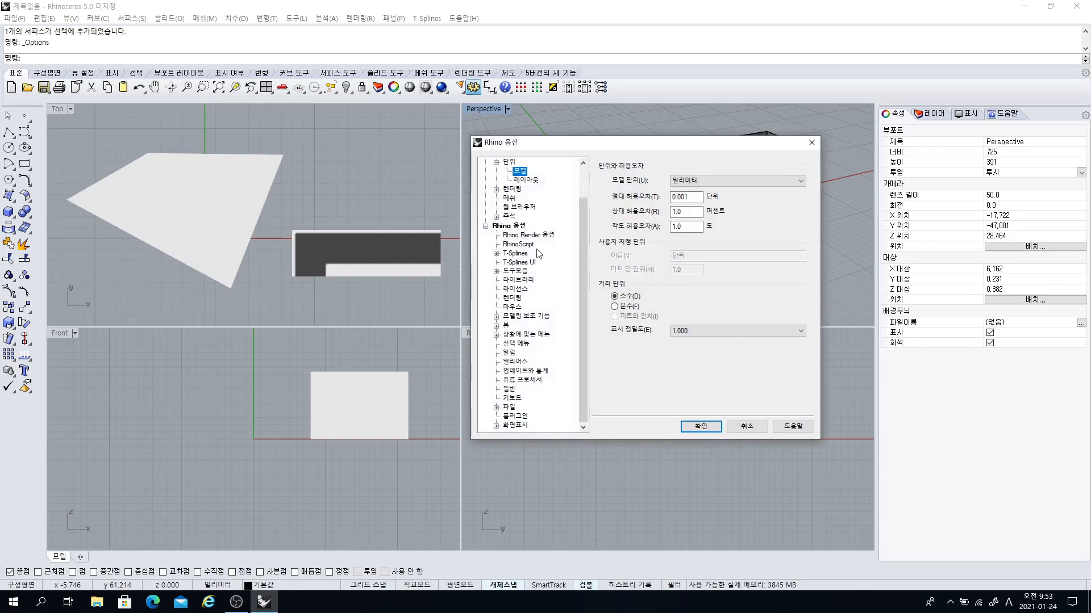
pyautogui.click(713, 430)
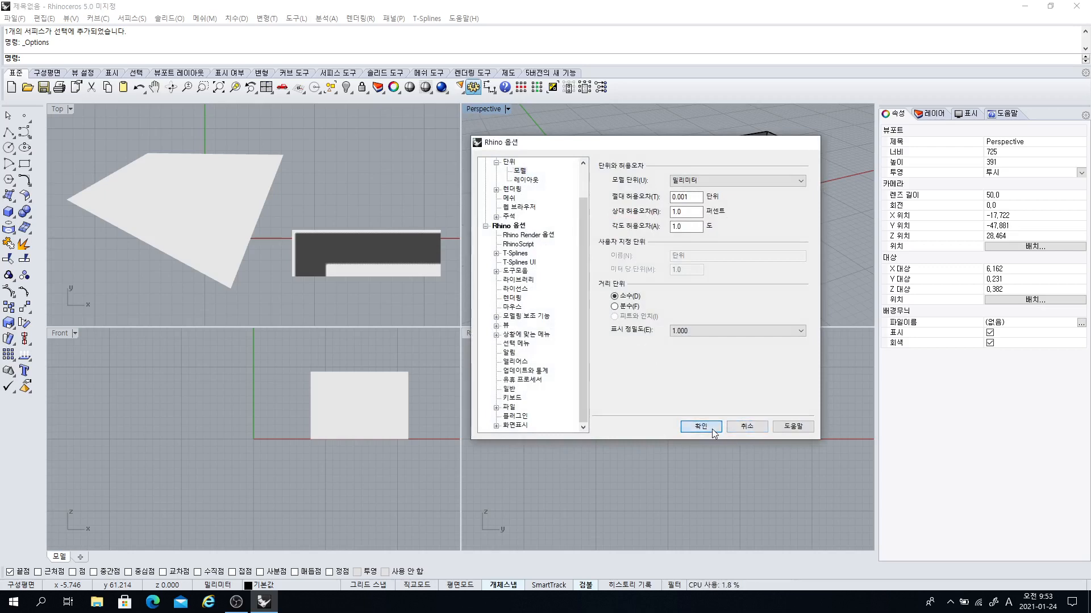
# - Examine the flat surface and the box in Perspective from several angles and distances
pyautogui.moveTo(662, 254); pyautogui.dragTo(636, 258, button='right')
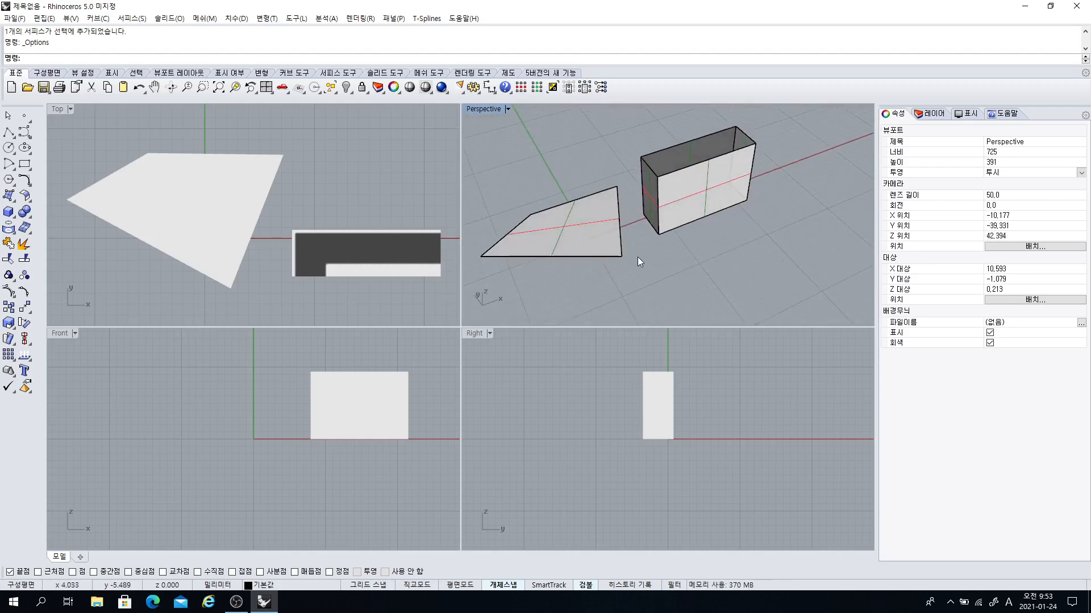
pyautogui.scroll(-4, 635, 256)
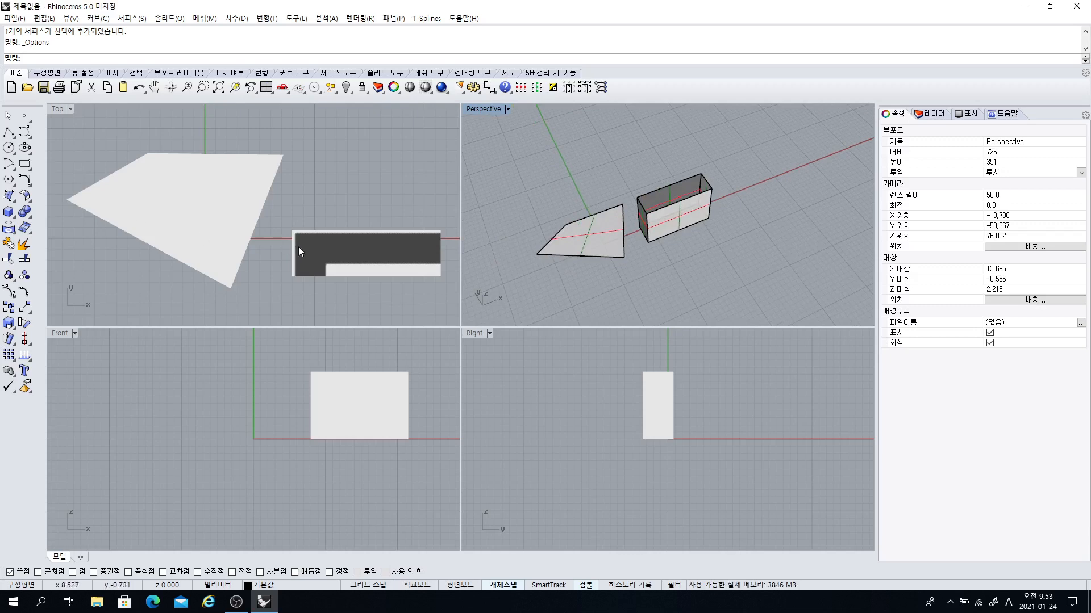
pyautogui.moveTo(634, 243)
pyautogui.mouseDown(button='right')
pyautogui.moveTo(651, 224)
pyautogui.moveTo(649, 191)
pyautogui.moveTo(621, 292)
pyautogui.moveTo(635, 262)
pyautogui.mouseUp(button='right')
pyautogui.scroll(4, 628, 240)
pyautogui.scroll(4, 635, 261)
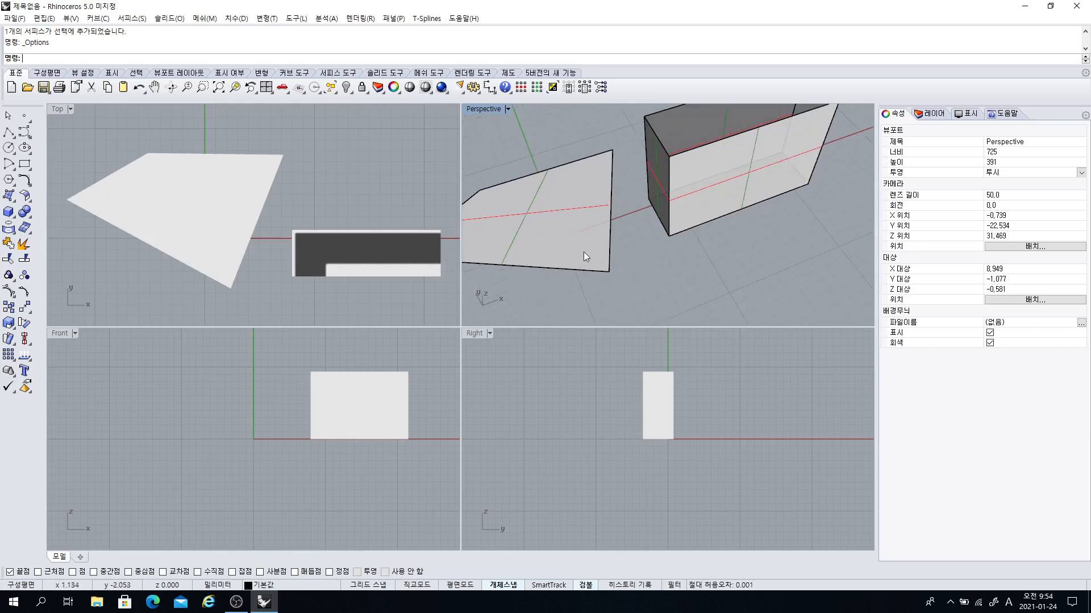
pyautogui.scroll(-3, 584, 251)
pyautogui.moveTo(577, 205); pyautogui.dragTo(583, 254, button='right')
pyautogui.scroll(2, 568, 237)
pyautogui.scroll(-4, 568, 236)
pyautogui.scroll(4, 557, 275)
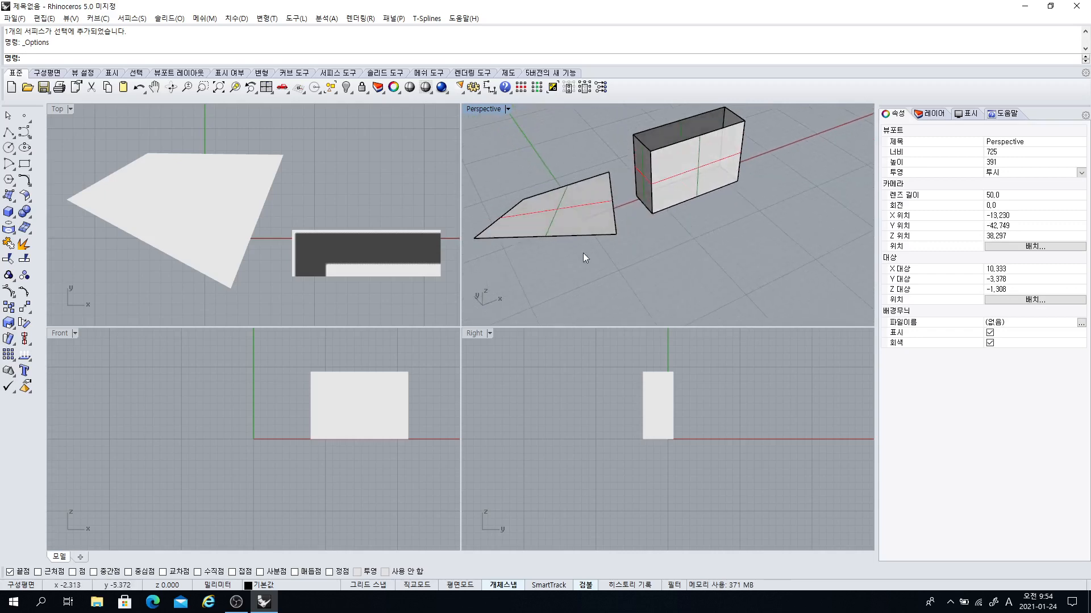
pyautogui.scroll(-2, 583, 254)
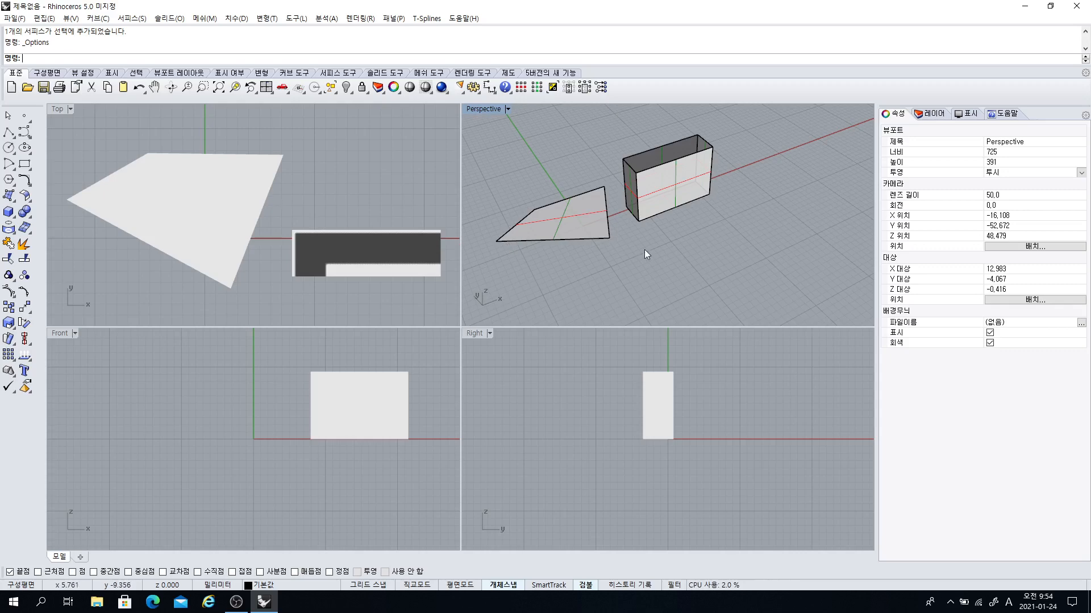
pyautogui.scroll(4, 618, 229)
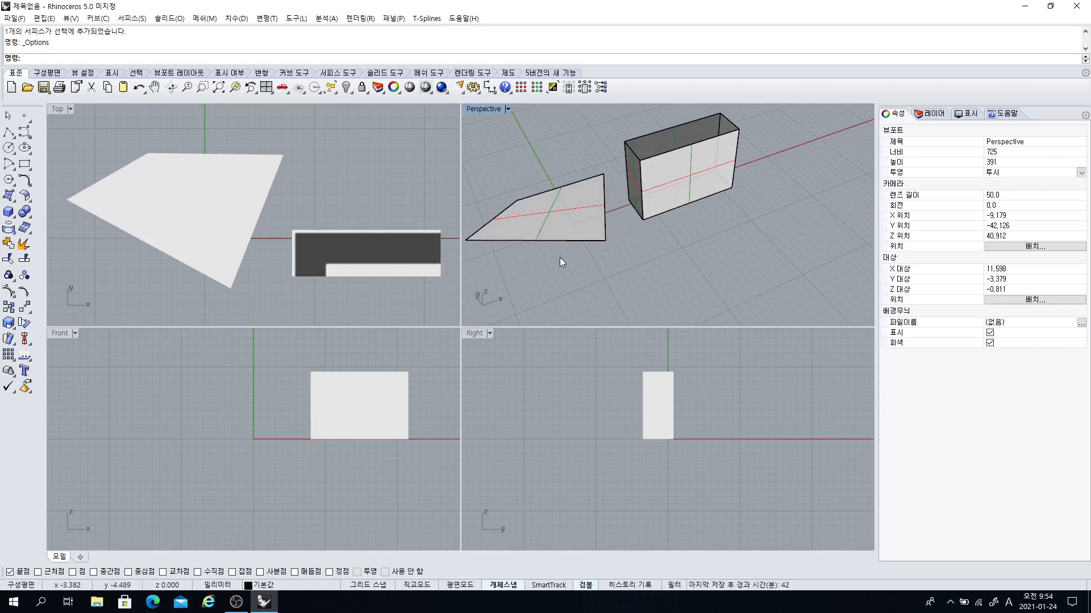
pyautogui.scroll(-2, 577, 258)
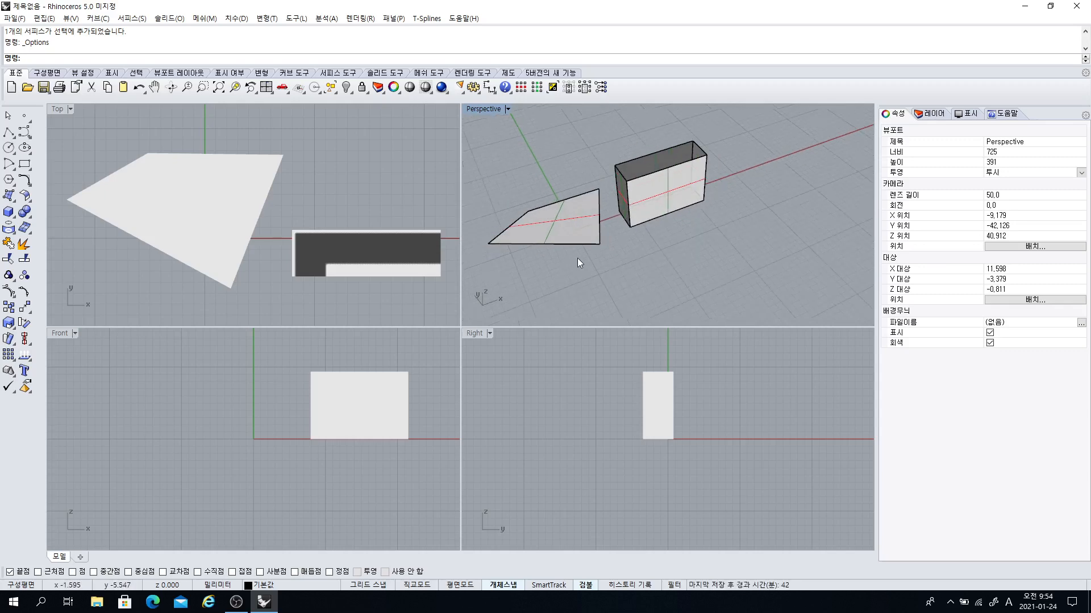
# - Frame the flat surface and the box from a higher angle in Perspective and minimize the program window
pyautogui.moveTo(577, 258); pyautogui.dragTo(588, 280, button='right')
pyautogui.scroll(4, 584, 240)
pyautogui.scroll(-2, 585, 275)
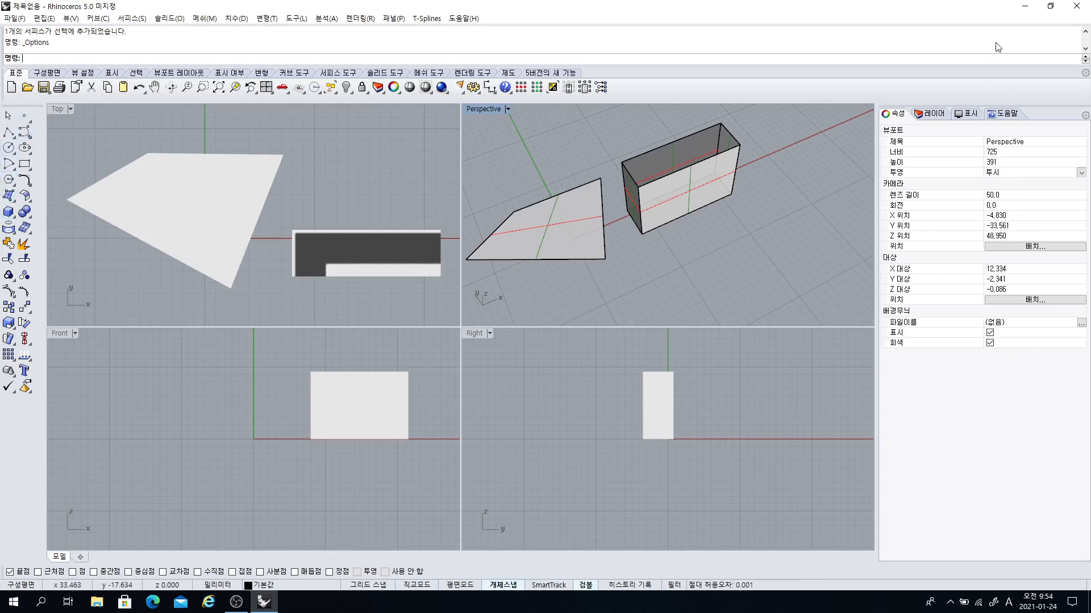
pyautogui.click(1024, 11)
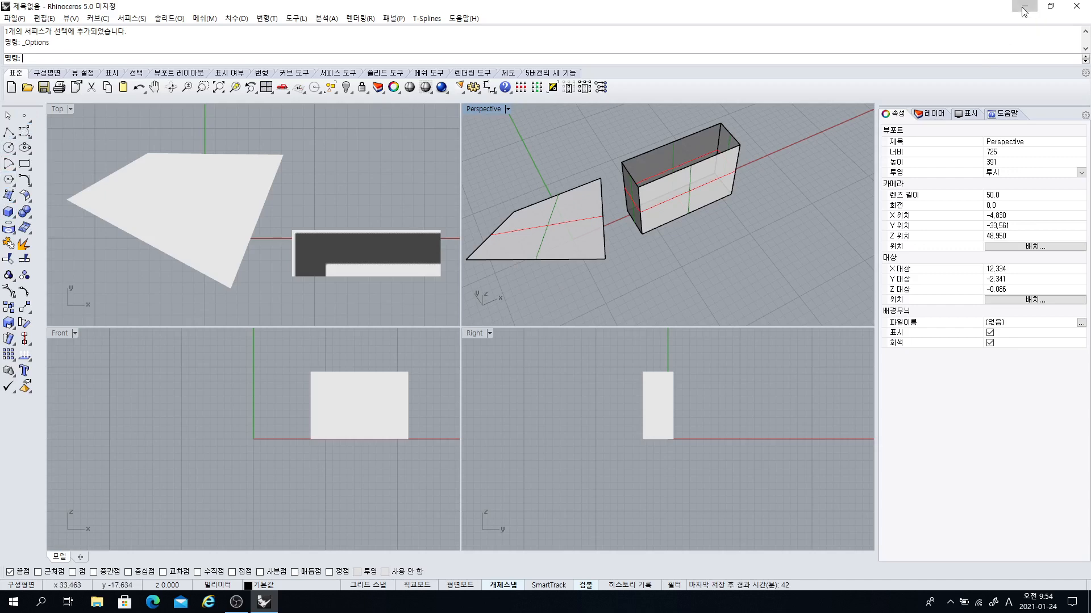